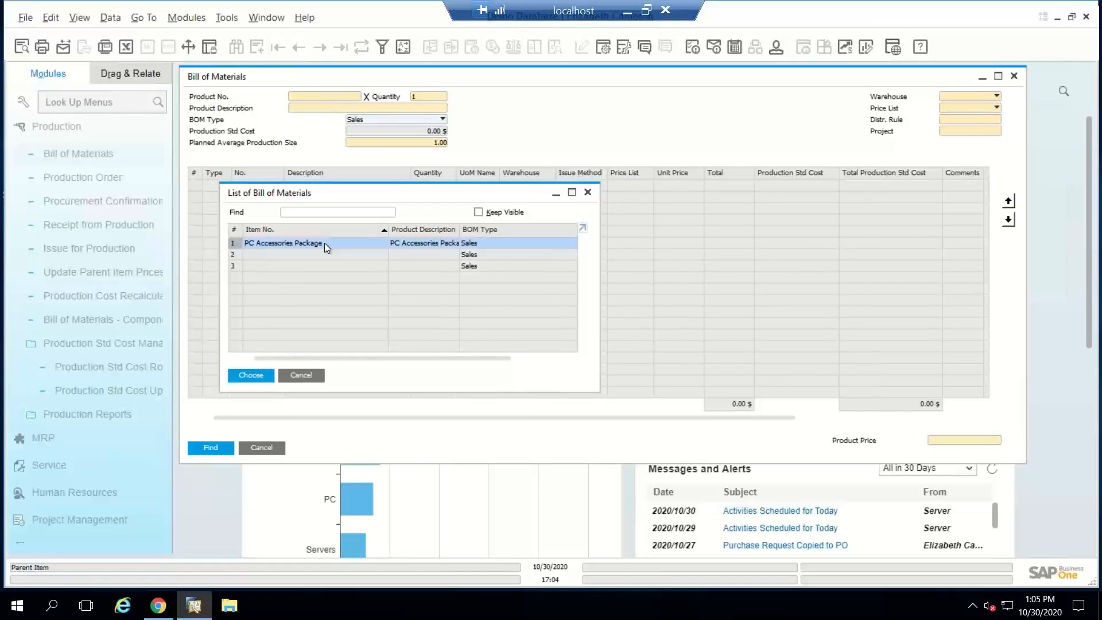
# Step: Review the PC Accessories Package sales bill of materials and the Promo Package assembly bill of materials found by BOM type
pyautogui.doubleClick(325, 243)
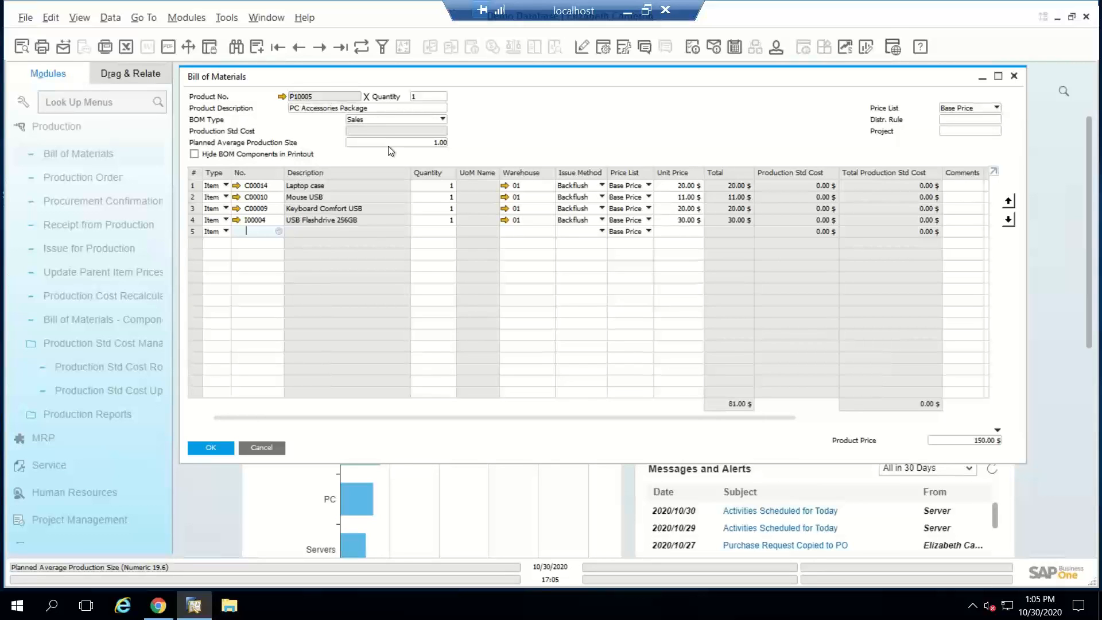
pyautogui.hotkey('ctrl', 'f')
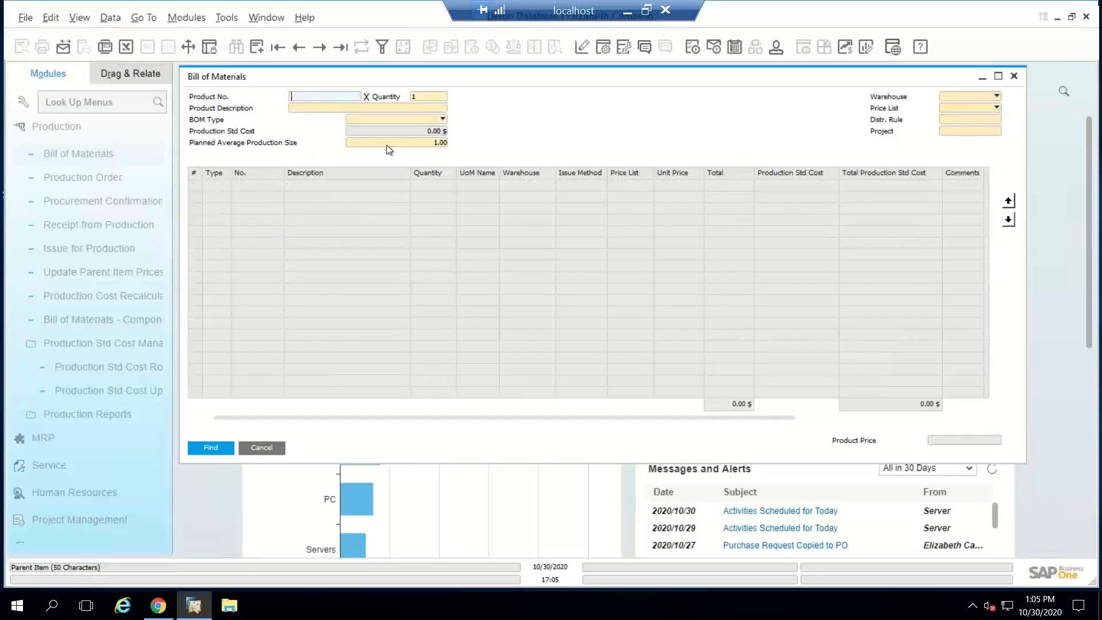
pyautogui.click(367, 120)
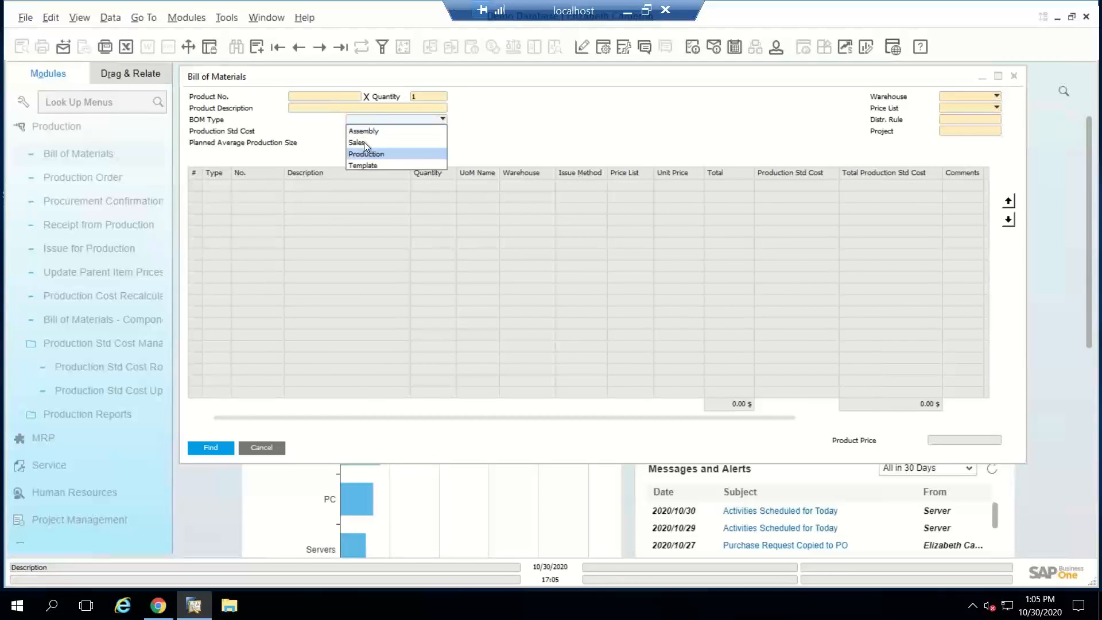
pyautogui.click(362, 132)
pyautogui.press('Return')
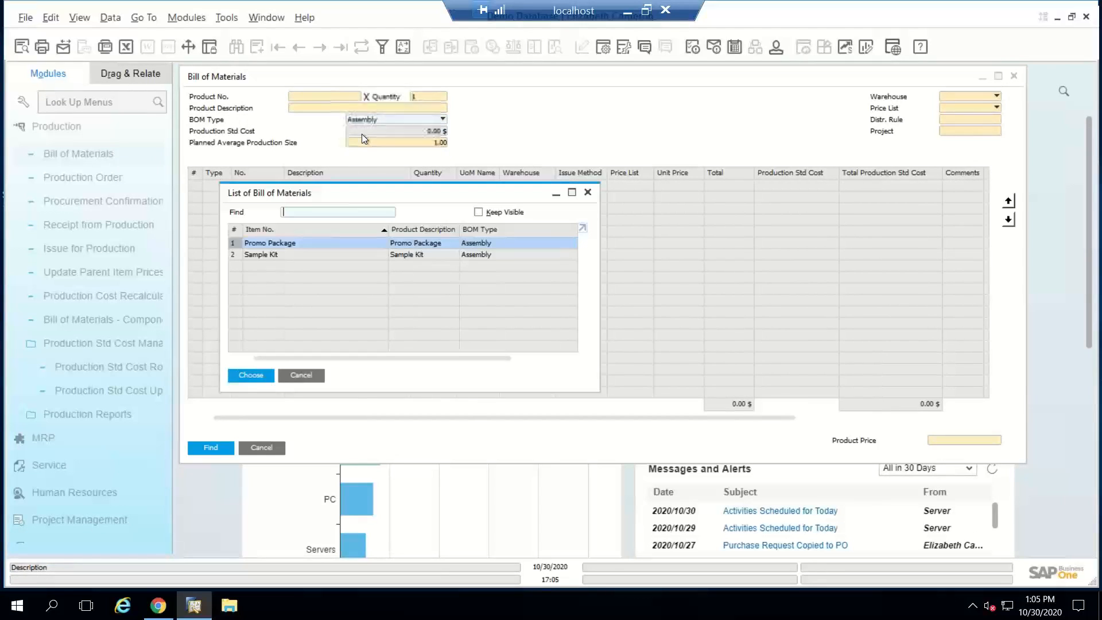
pyautogui.doubleClick(285, 242)
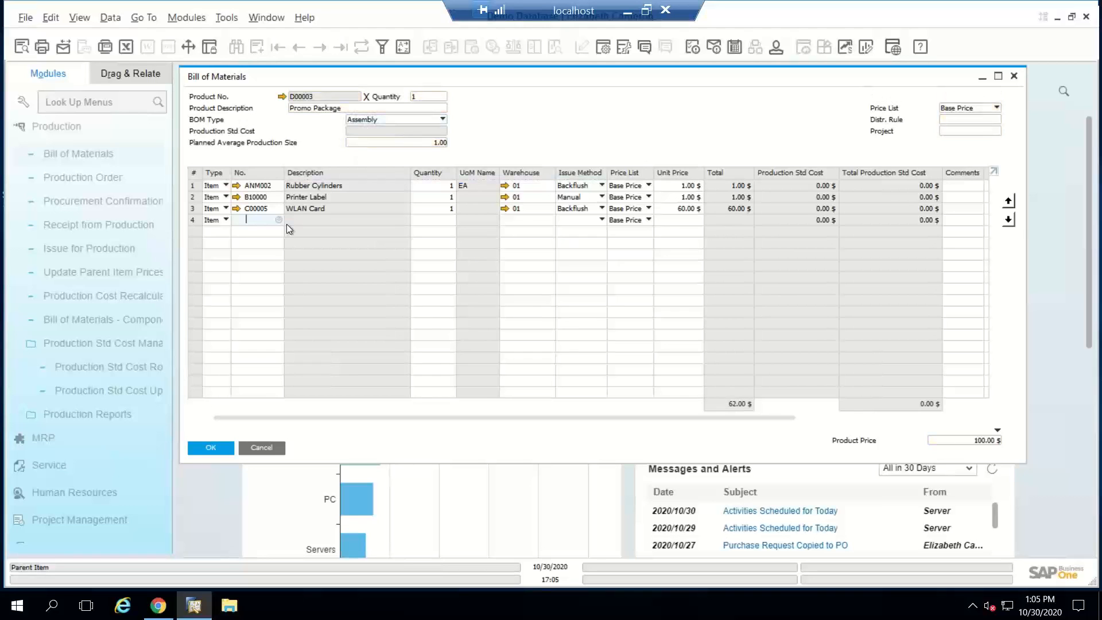
pyautogui.click(262, 446)
# Step: Start a sales order for the customer and choose PC Set 1 (P10003) as its first item
pyautogui.click(74, 128)
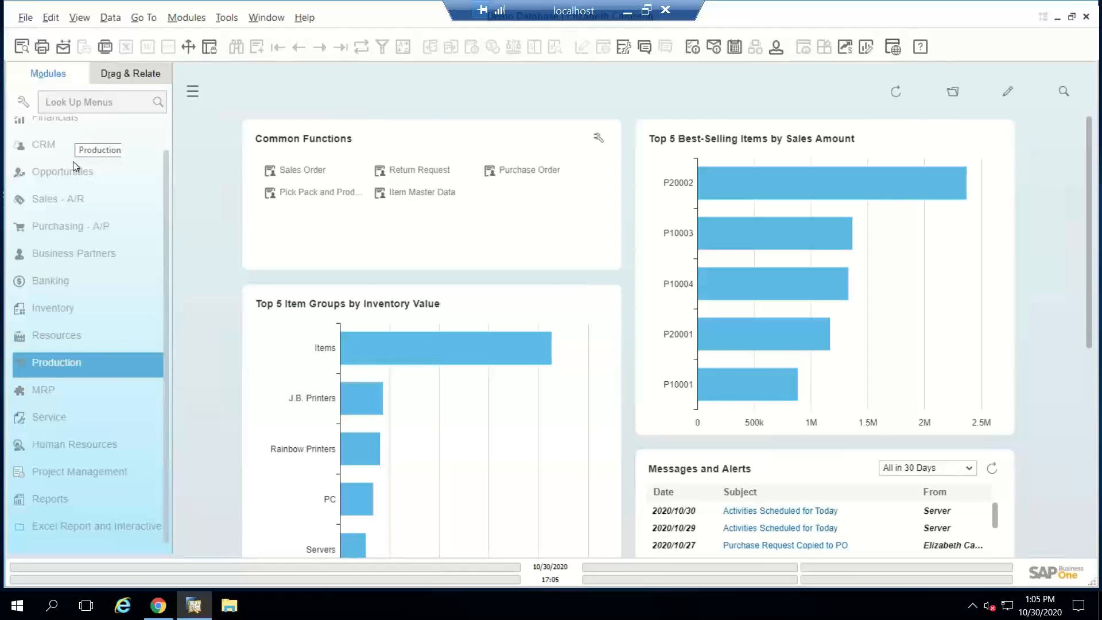
pyautogui.click(65, 199)
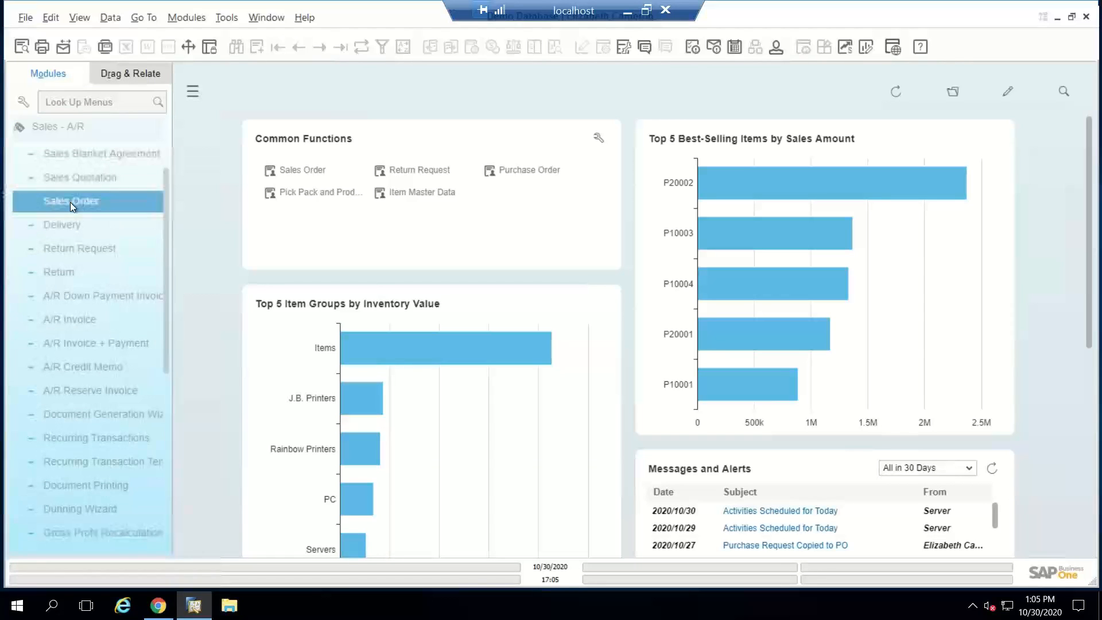
pyautogui.click(70, 202)
pyautogui.press('Tab')
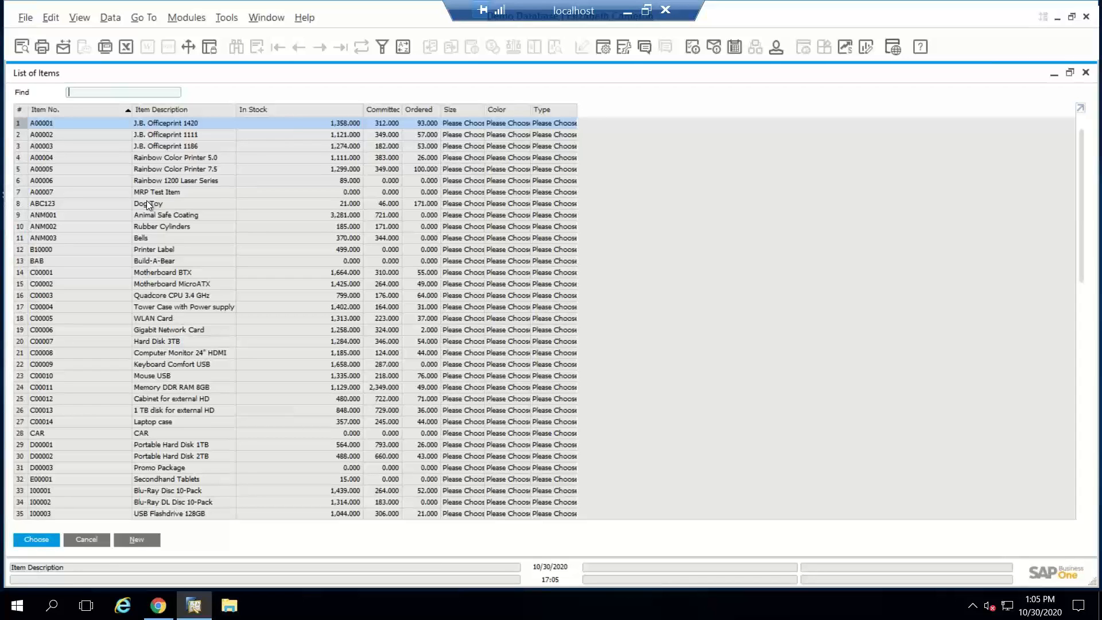
pyautogui.write('p10')
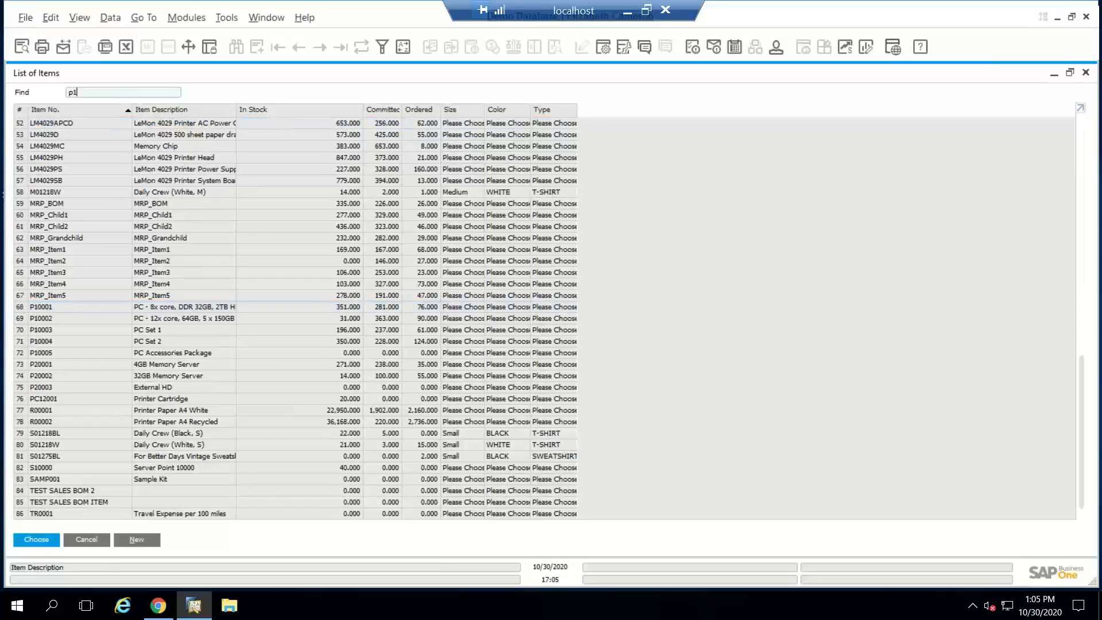
pyautogui.click(146, 329)
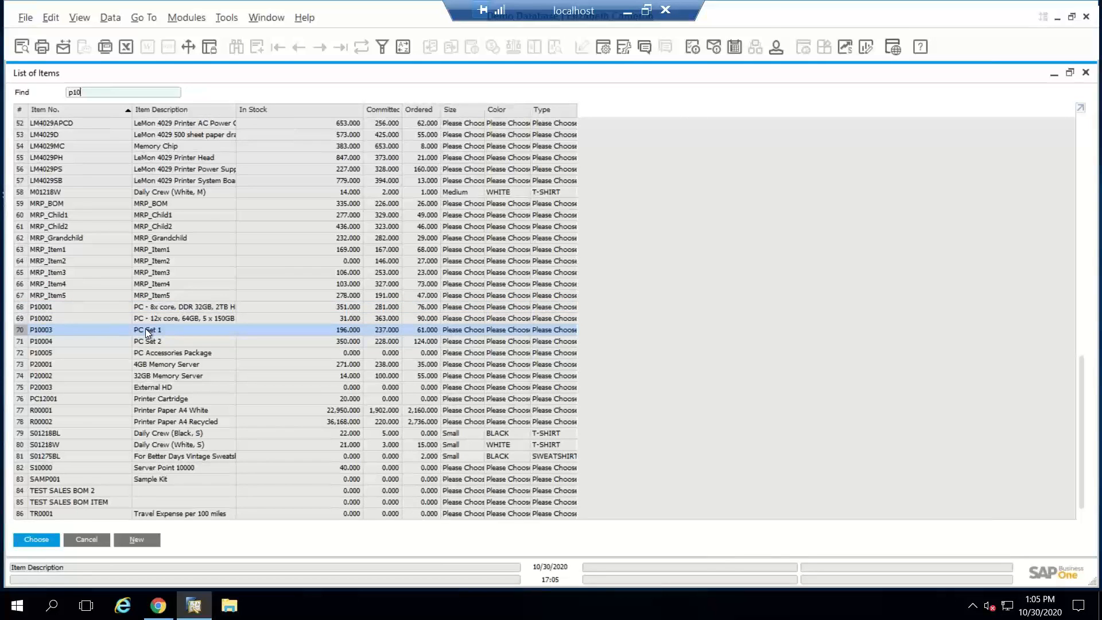
pyautogui.doubleClick(146, 329)
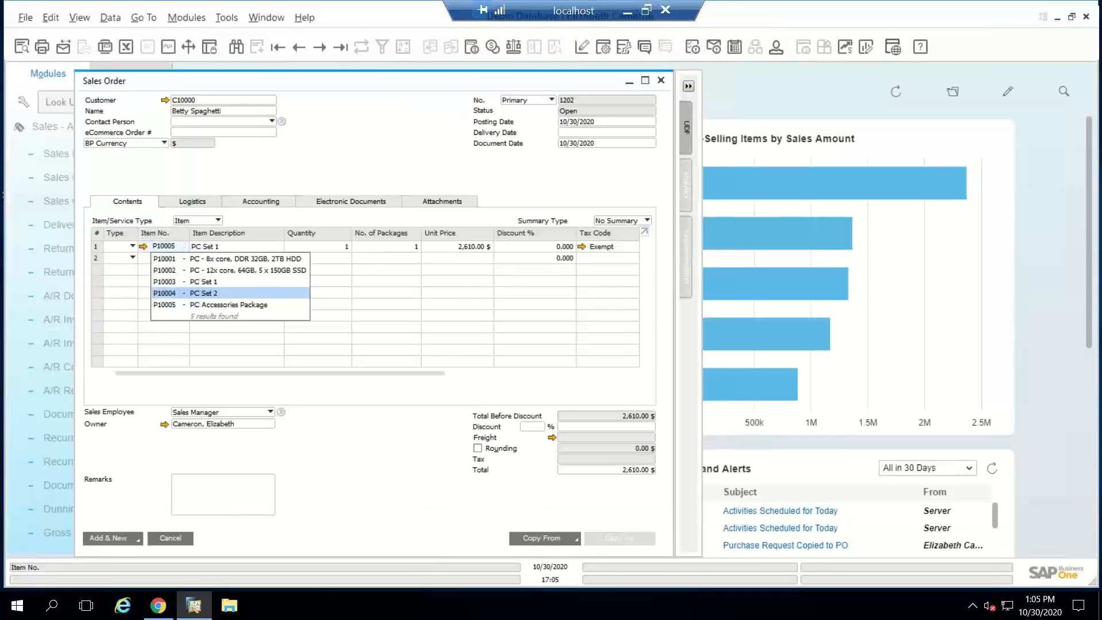
# Step: Replace the first order item with PC Accessories Package (P10005) and set the Laptop case quantity to 10
pyautogui.press('Tab')
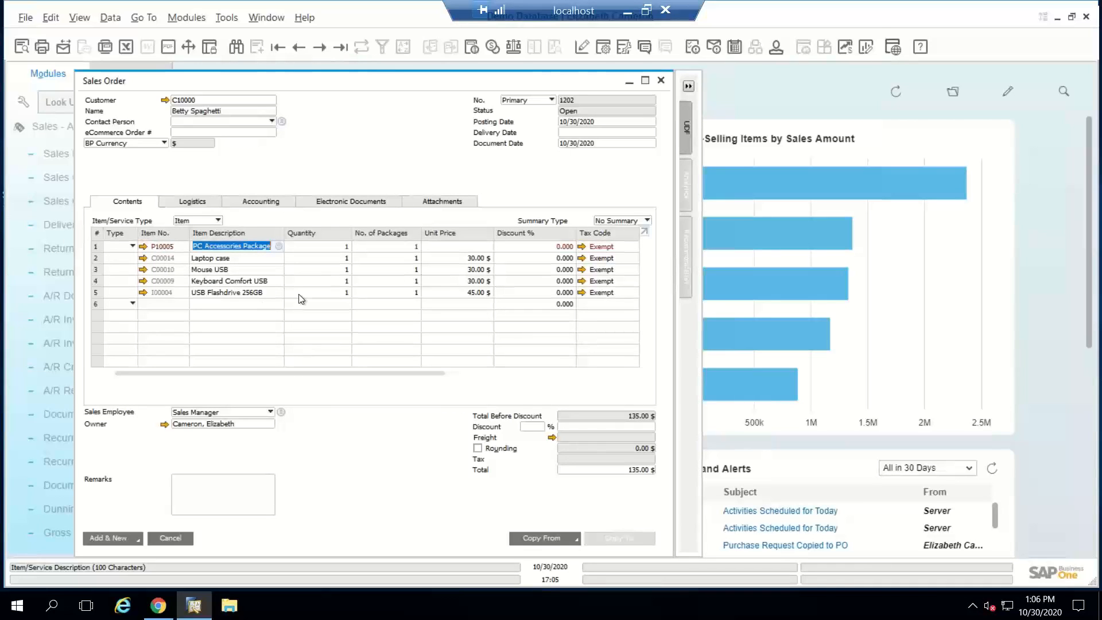
pyautogui.click(324, 257)
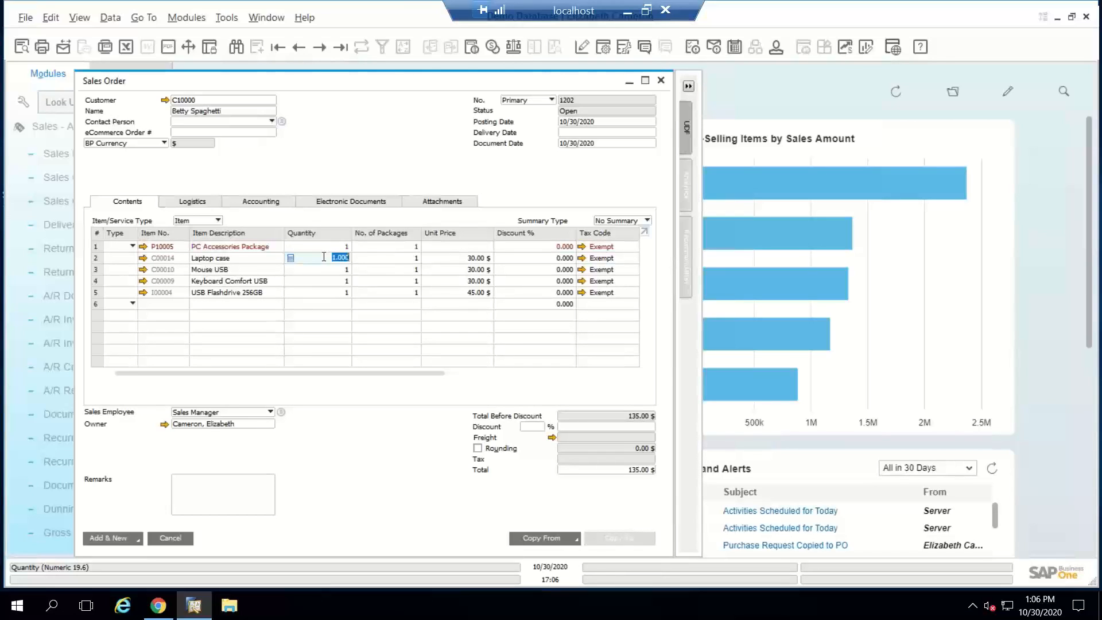
pyautogui.write('10')
pyautogui.press('Tab')
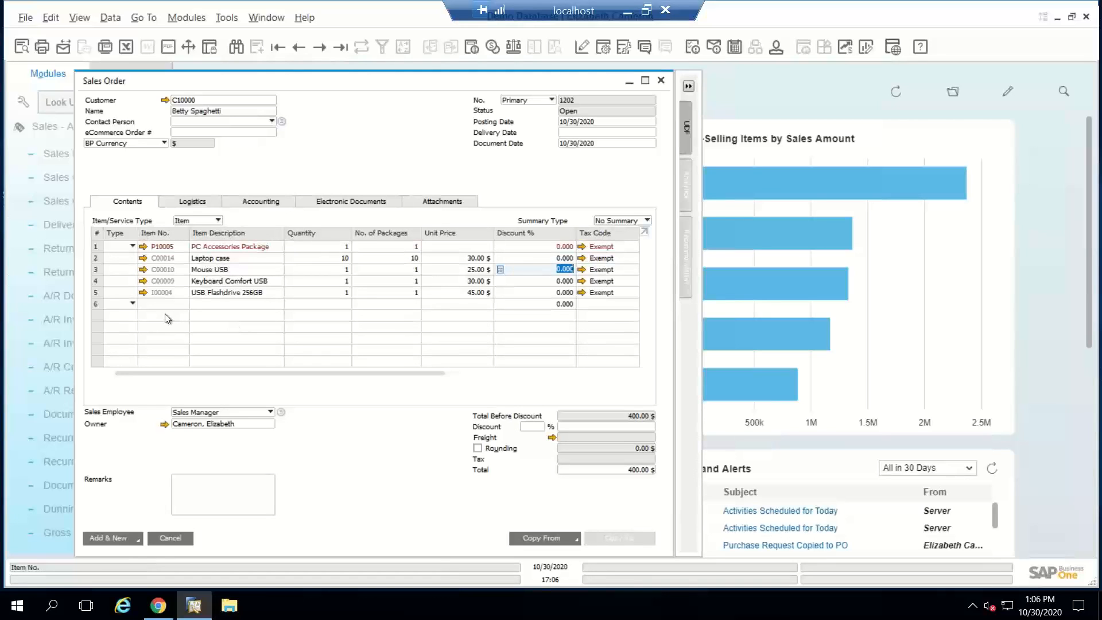
# Step: Insert a Subtotal row below the accessories components and add Promo Package (D00003) on the following order row
pyautogui.click(128, 307)
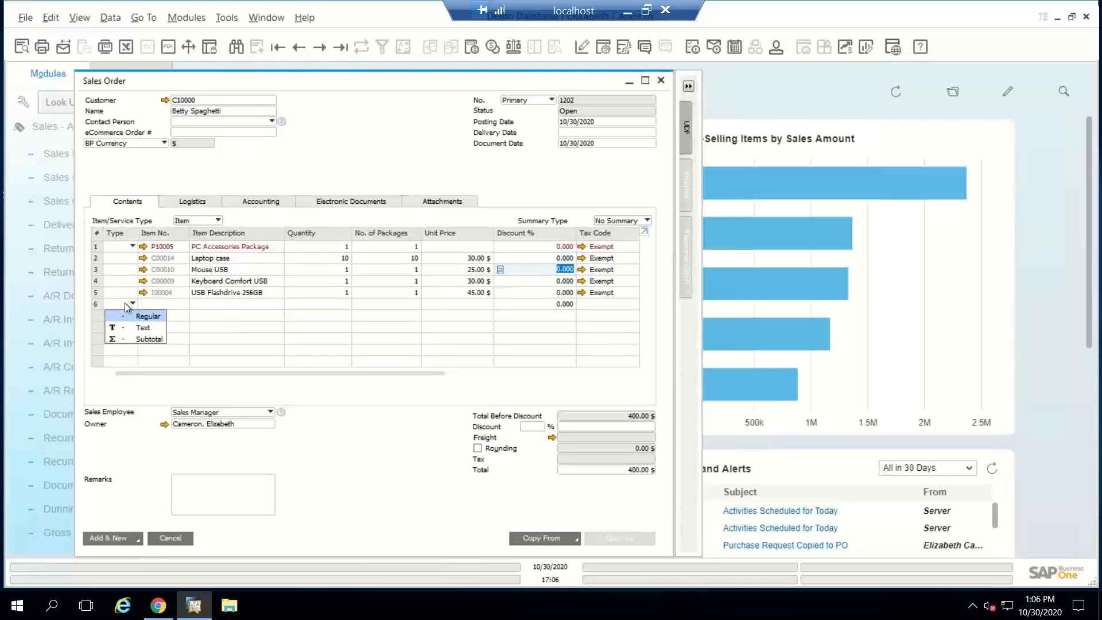
pyautogui.click(123, 337)
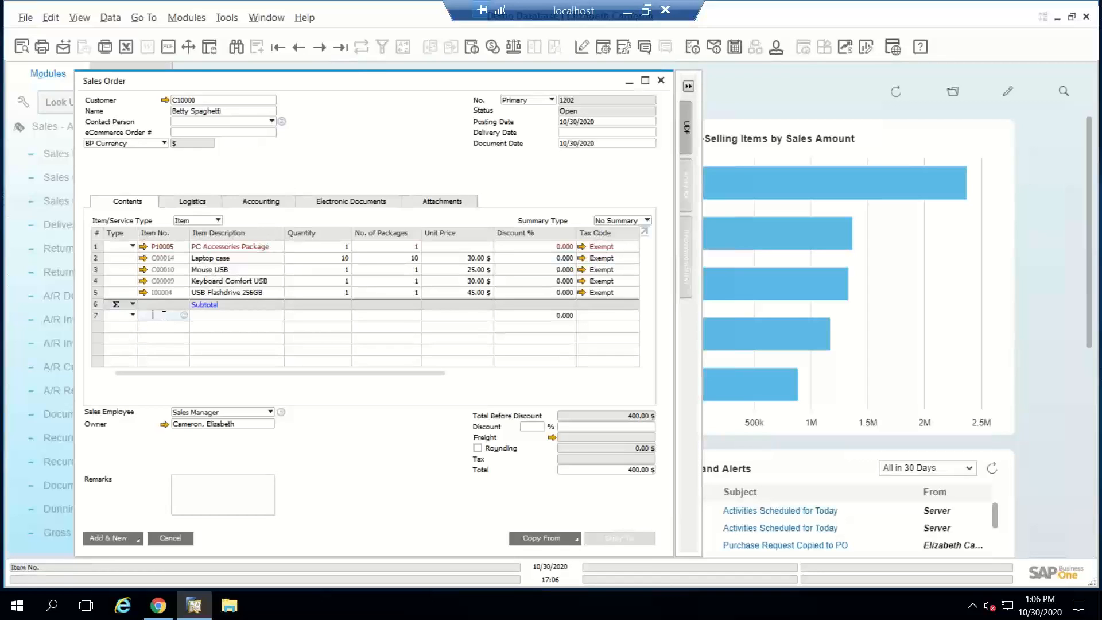
pyautogui.write('D000')
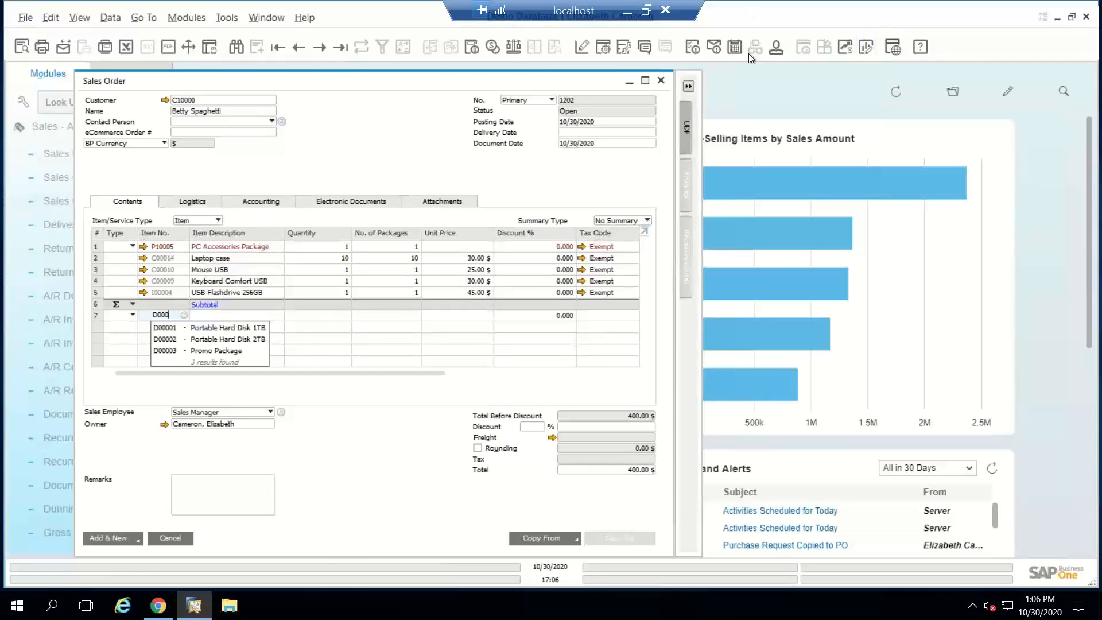
pyautogui.click(201, 350)
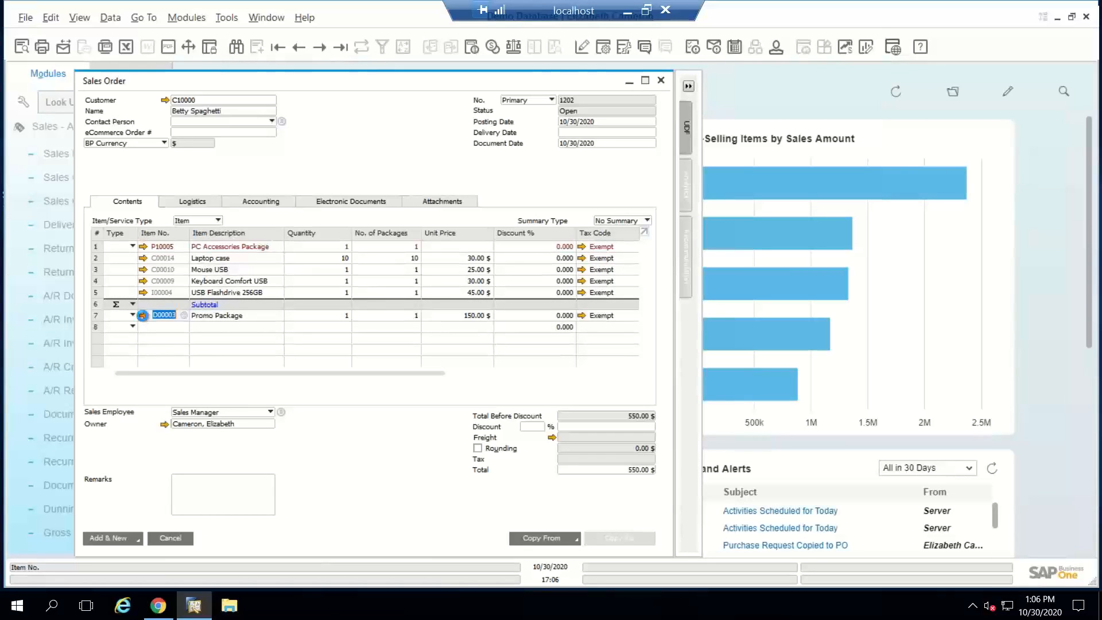
# Step: Check the bill of materials linked to the Promo Package order line, and return to the order
pyautogui.click(142, 315)
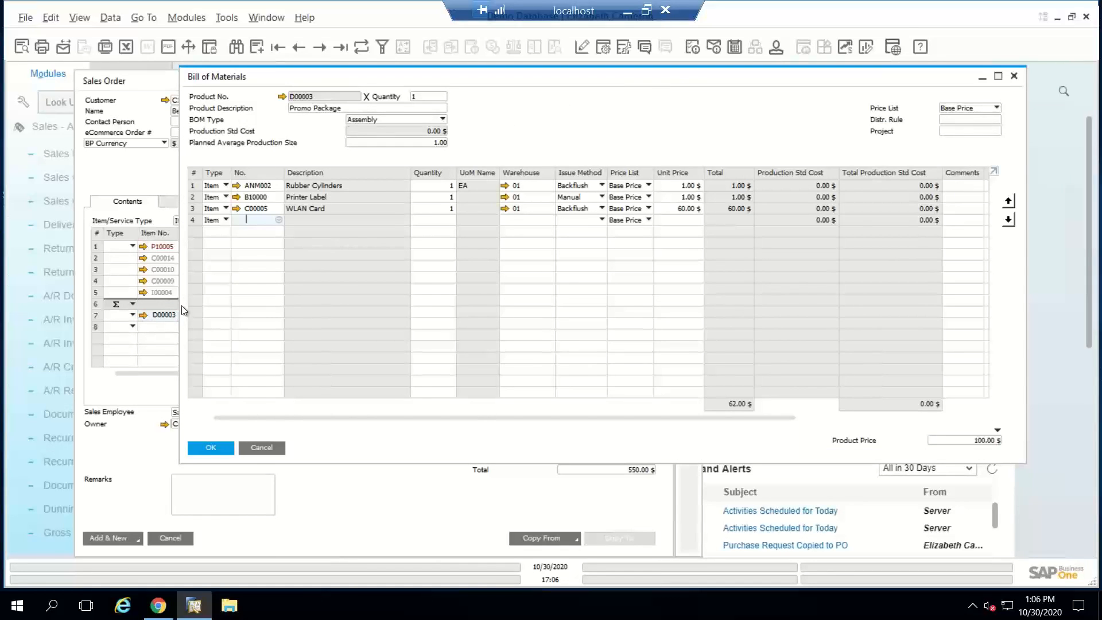
pyautogui.click(262, 449)
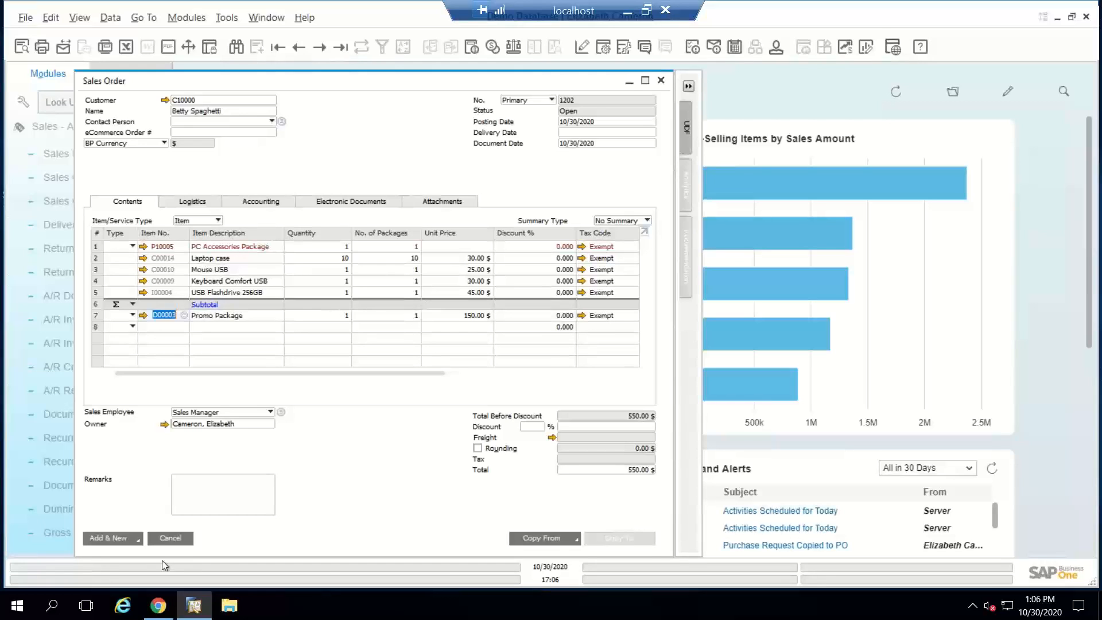
# Step: Insert a Subtotal row below Promo Package and add the Build-A-Bear item (BAB) on the following order row
pyautogui.click(130, 327)
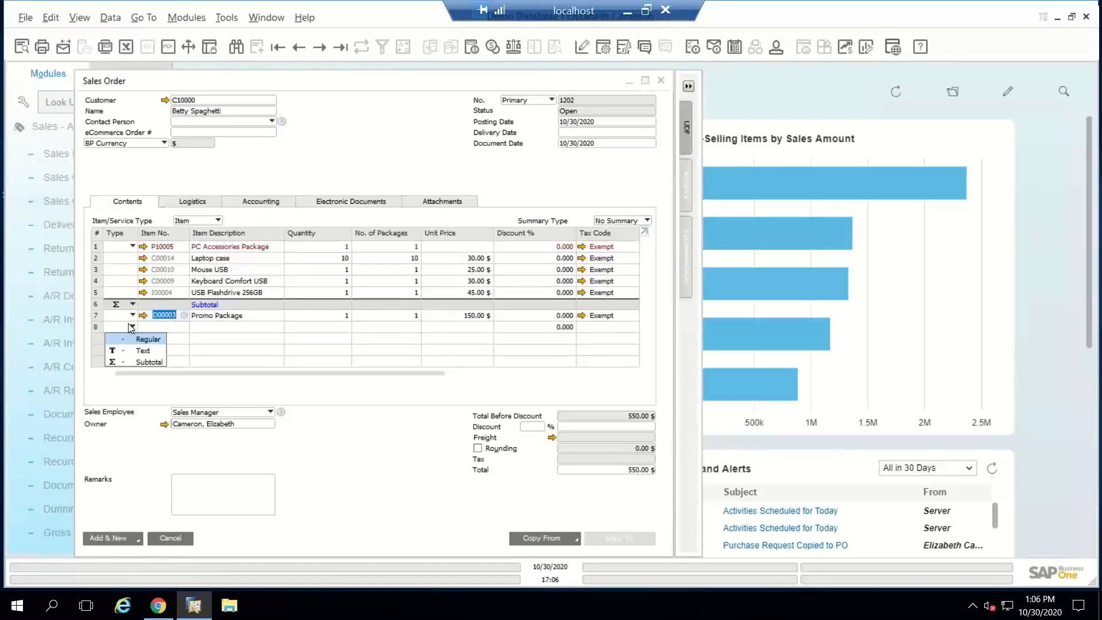
pyautogui.click(152, 348)
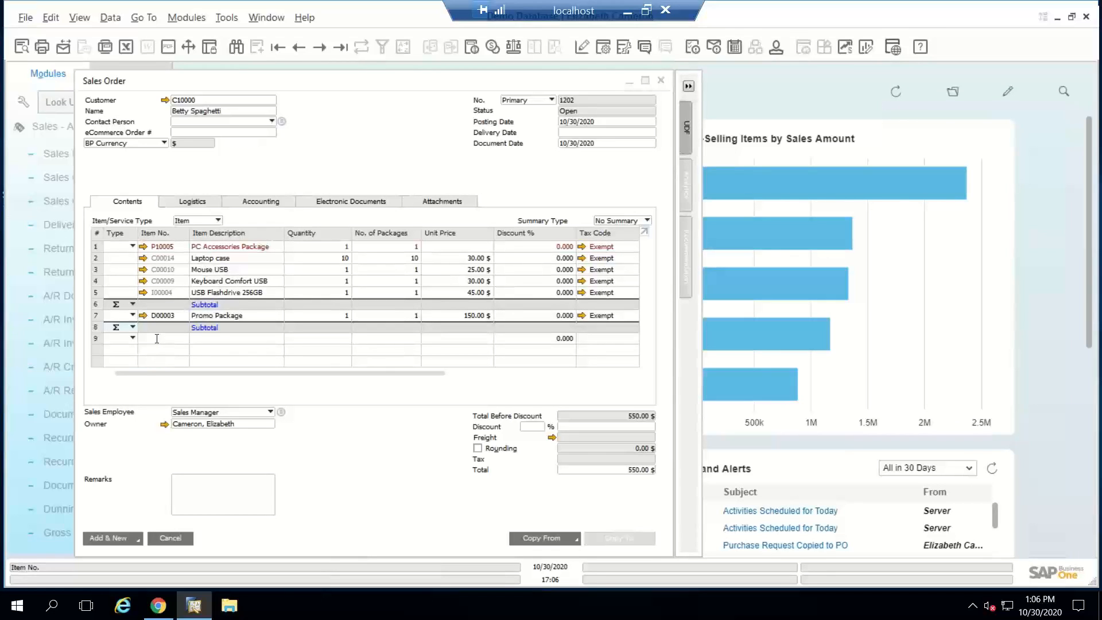
pyautogui.click(157, 339)
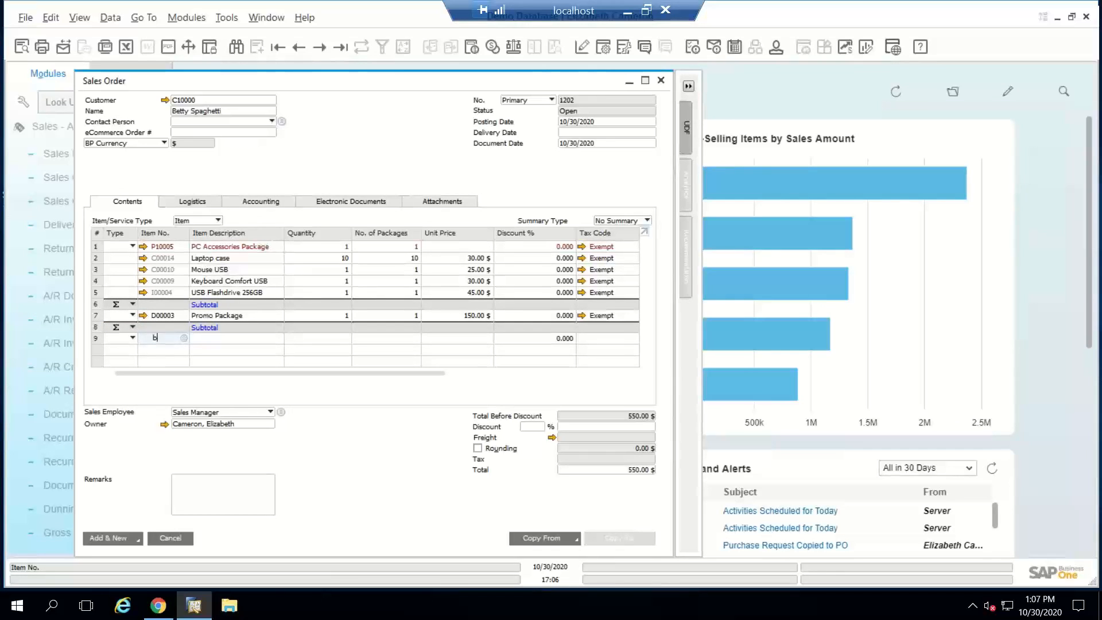
pyautogui.write('bab')
pyautogui.press('Tab')
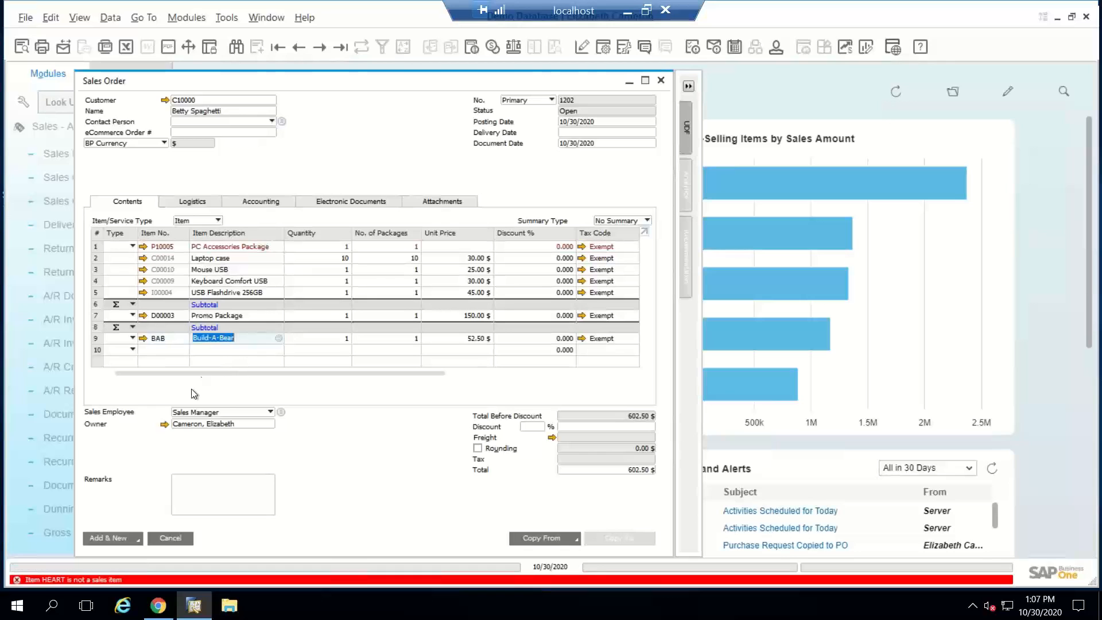
# Step: Cancel the sales order without adding it
pyautogui.click(154, 339)
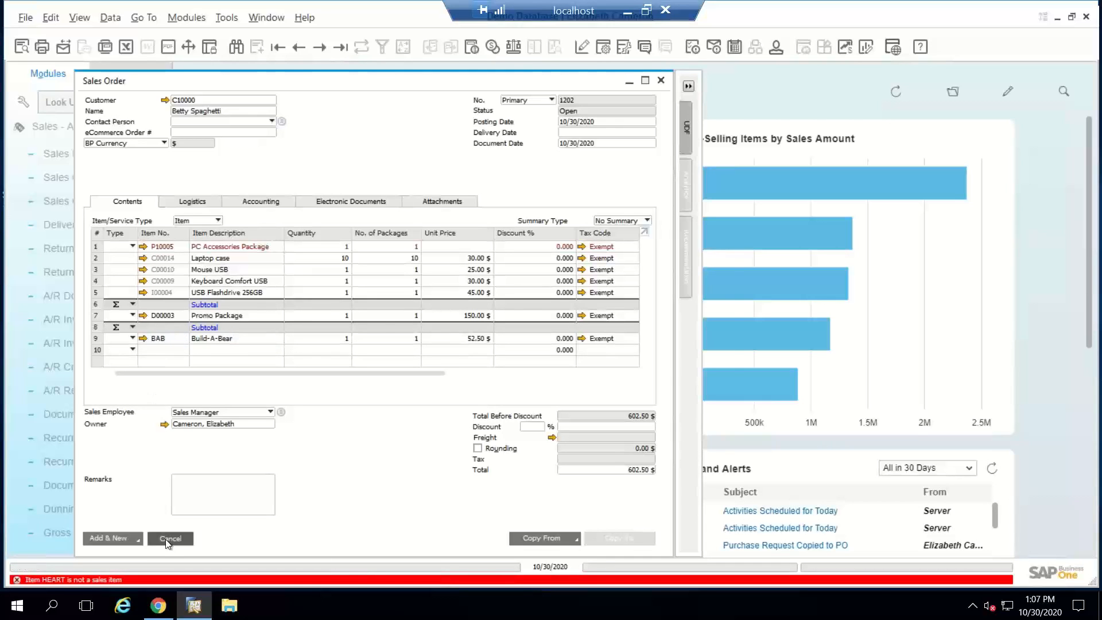
pyautogui.click(165, 539)
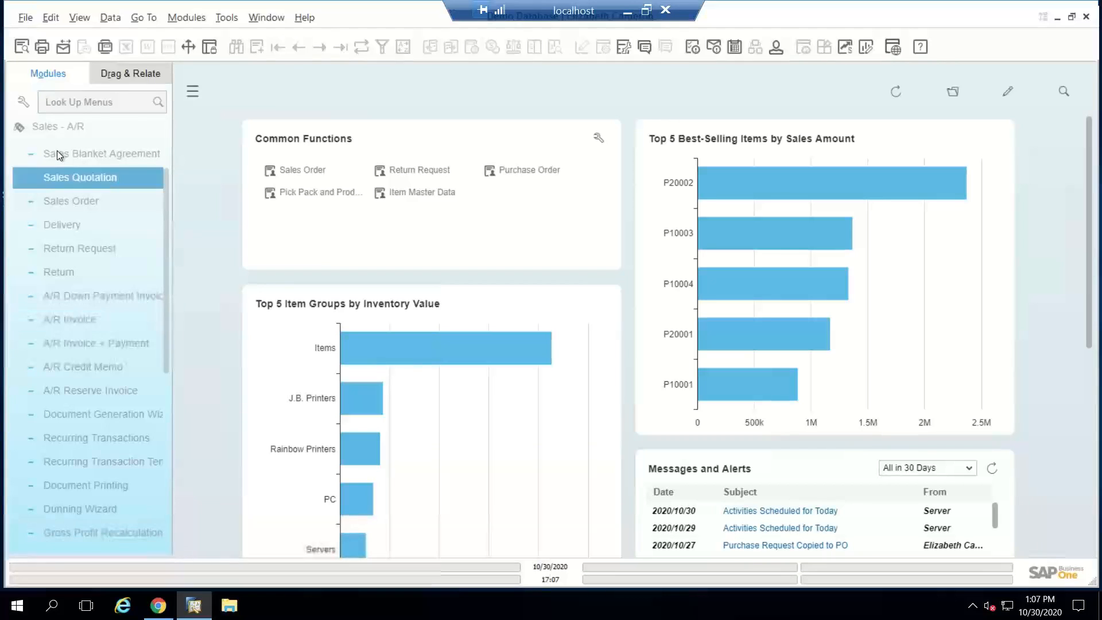
# Step: Find the Build-A-Bear bill of materials using the Template BOM type, review its components, and close it
pyautogui.click(54, 132)
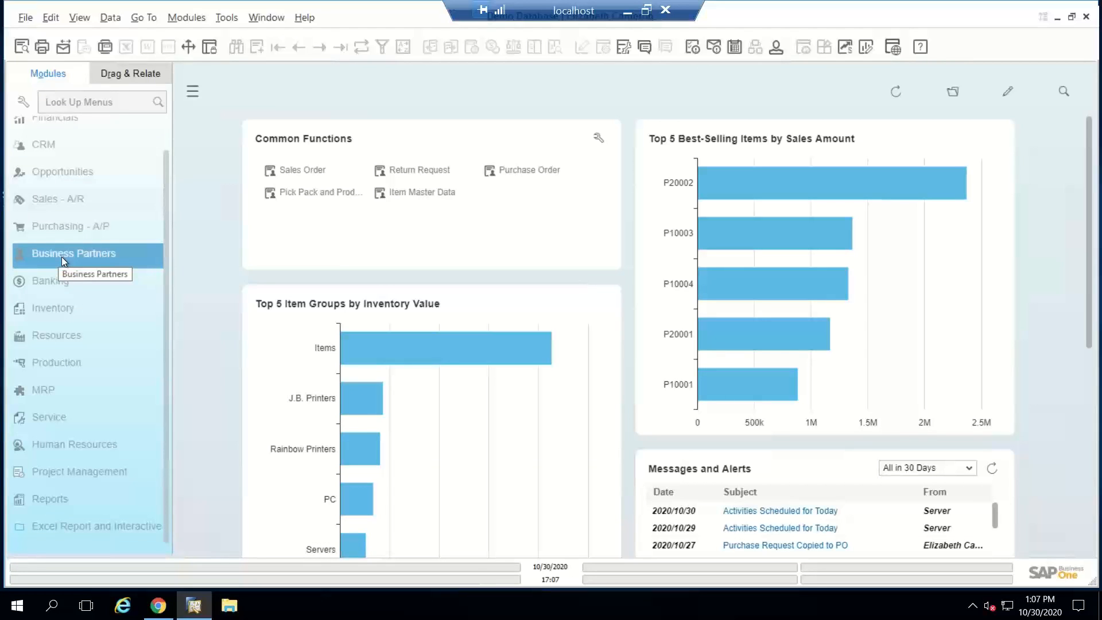
pyautogui.click(60, 362)
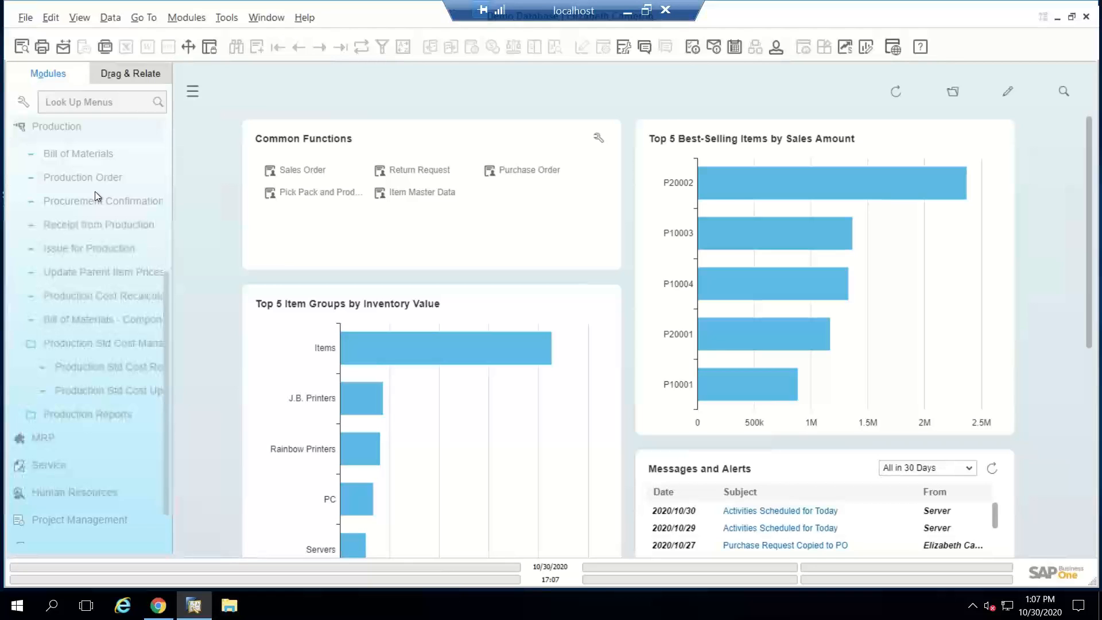
pyautogui.click(78, 153)
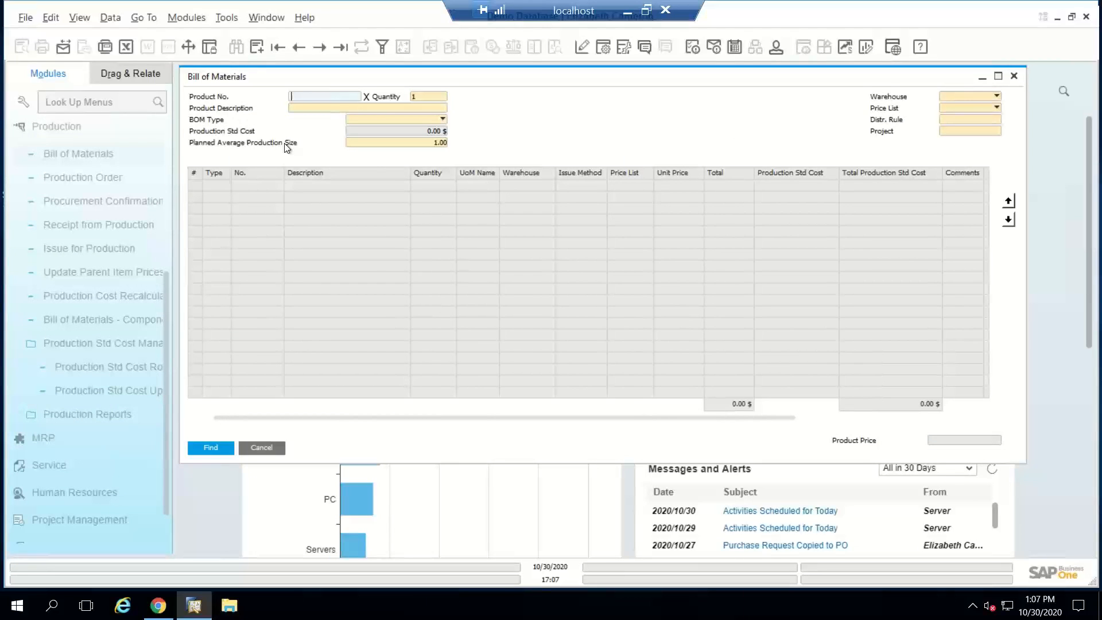
pyautogui.click(367, 119)
pyautogui.click(362, 165)
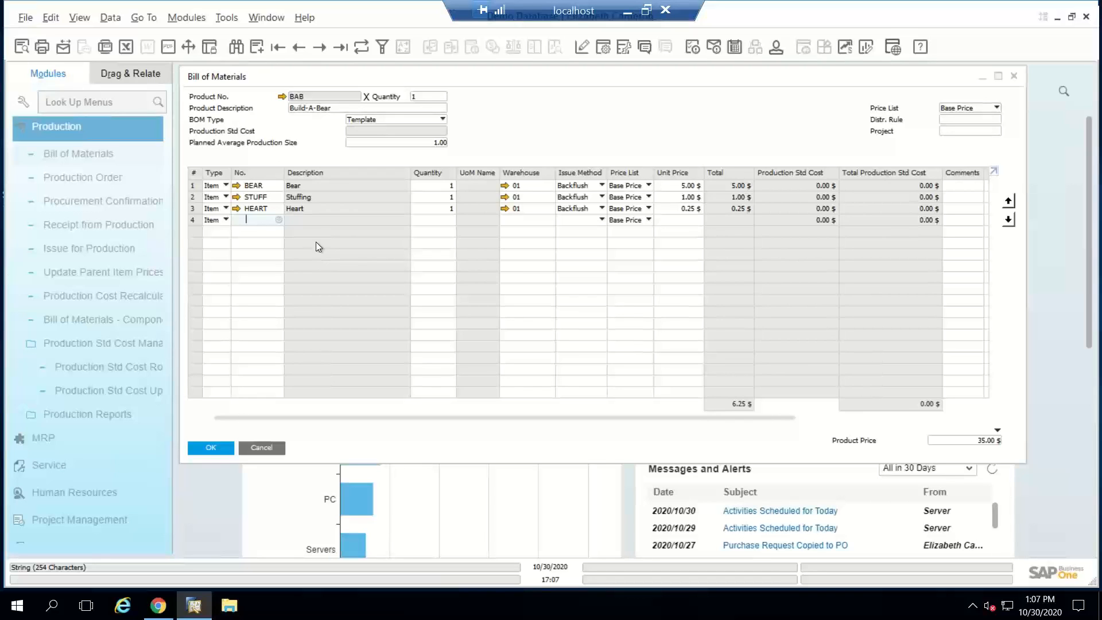
pyautogui.click(259, 448)
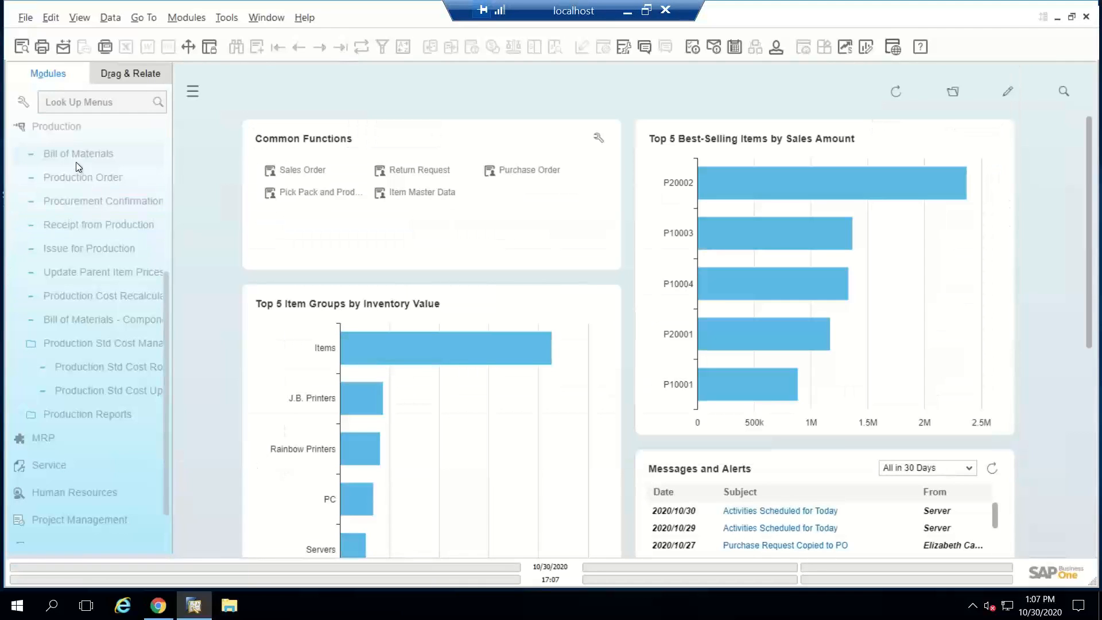
# Step: Search bills of materials for product number p1 and examine the production bill of materials for PC Set 1
pyautogui.click(78, 157)
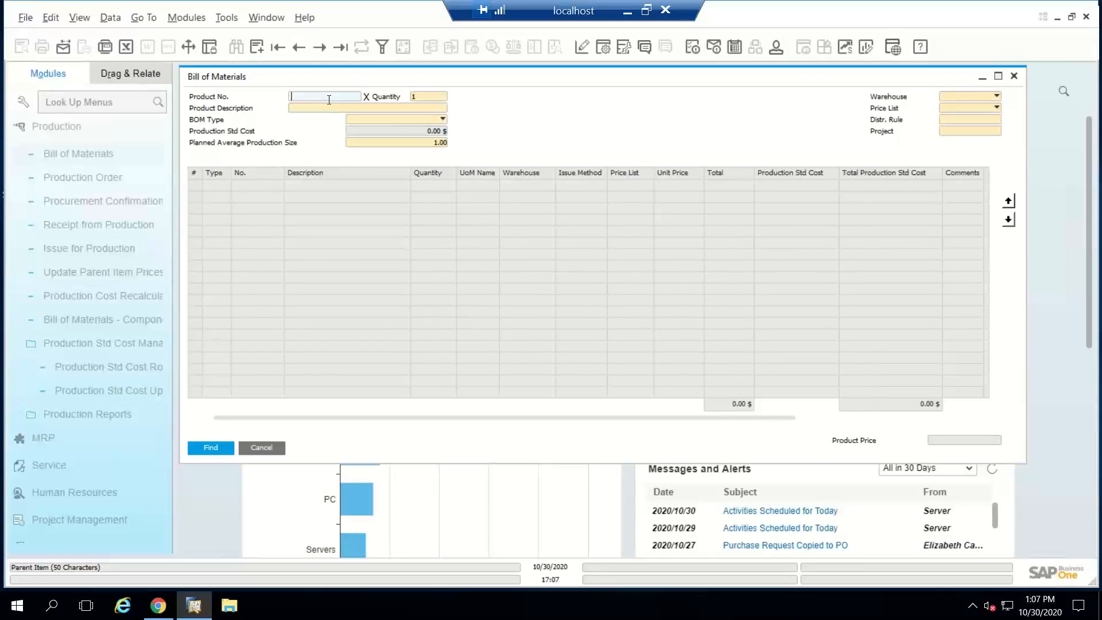
pyautogui.write('p1')
pyautogui.press('Return')
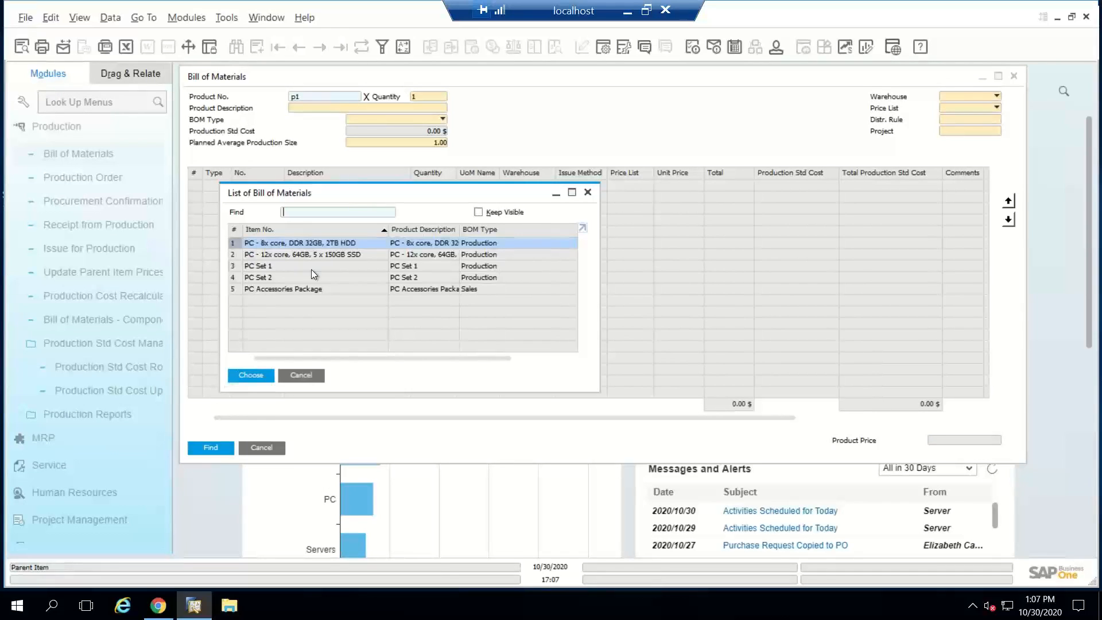
pyautogui.click(311, 270)
pyautogui.doubleClick(311, 270)
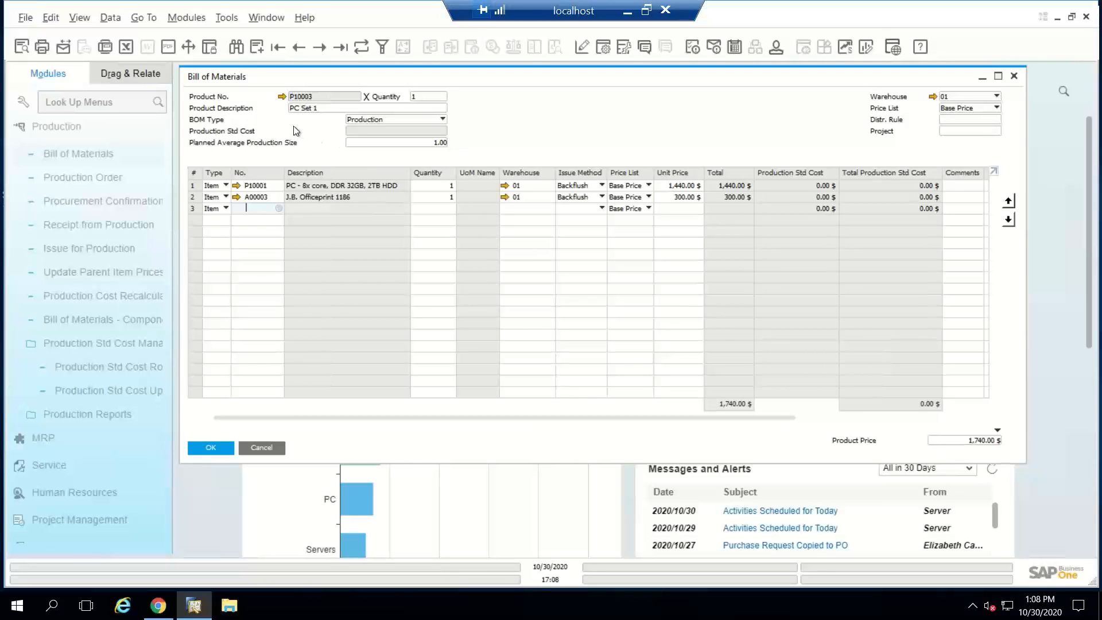
# Step: Find the Dog Toy bill of materials by its product number, ABC123
pyautogui.click(238, 49)
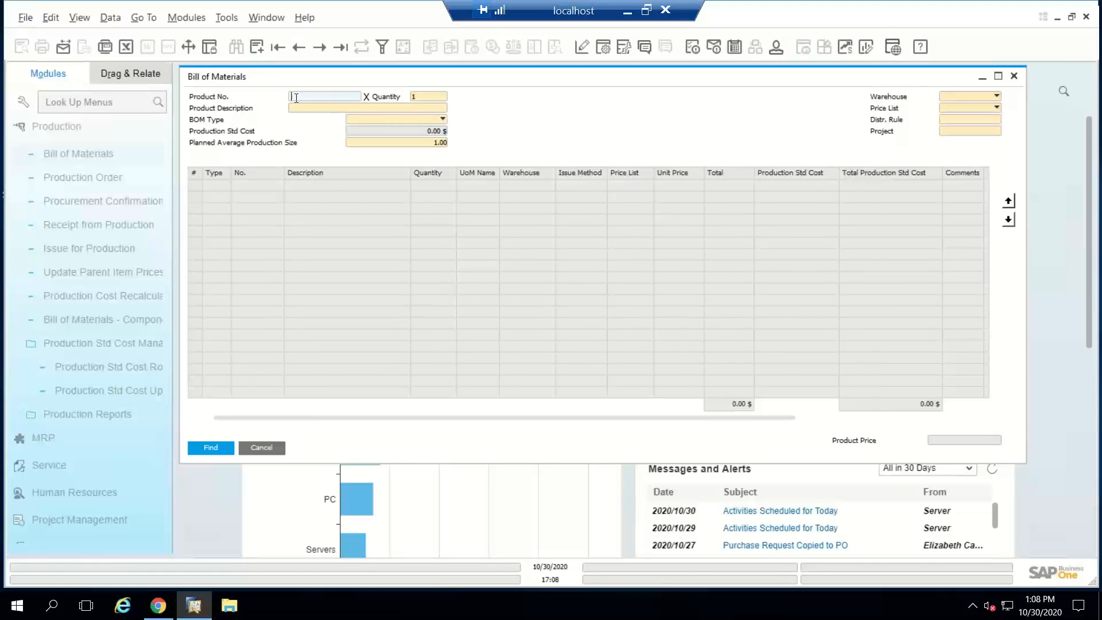
pyautogui.write('ABC123')
pyautogui.press('Return')
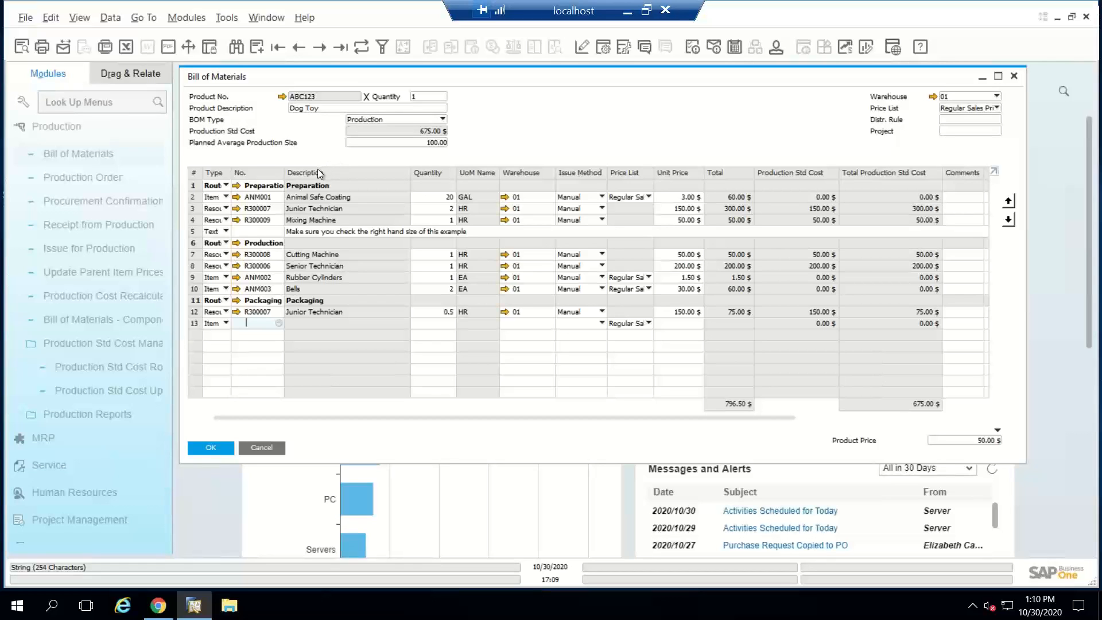
# Step: Review the row types available for the Dog Toy components, including the text line and the Route Stage type
pyautogui.click(217, 188)
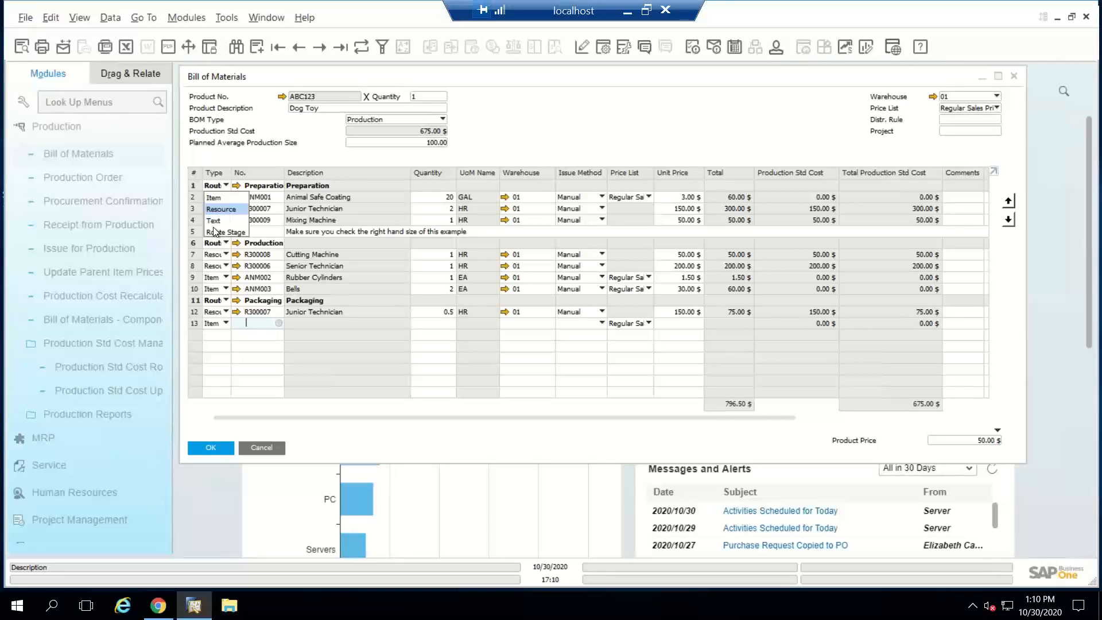
pyautogui.click(322, 232)
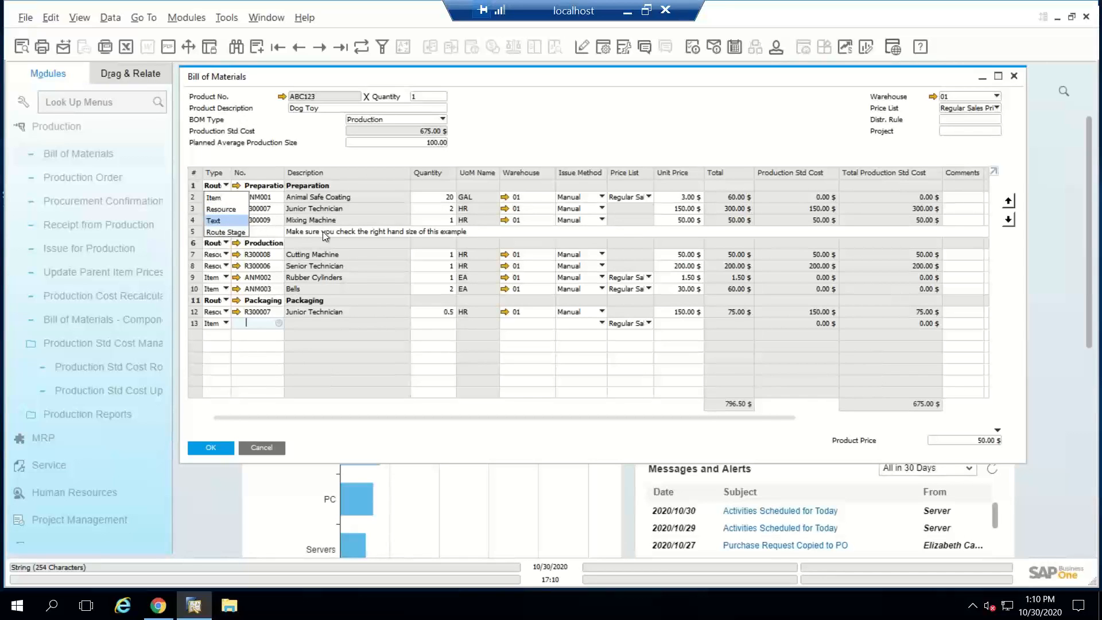
pyautogui.click(193, 233)
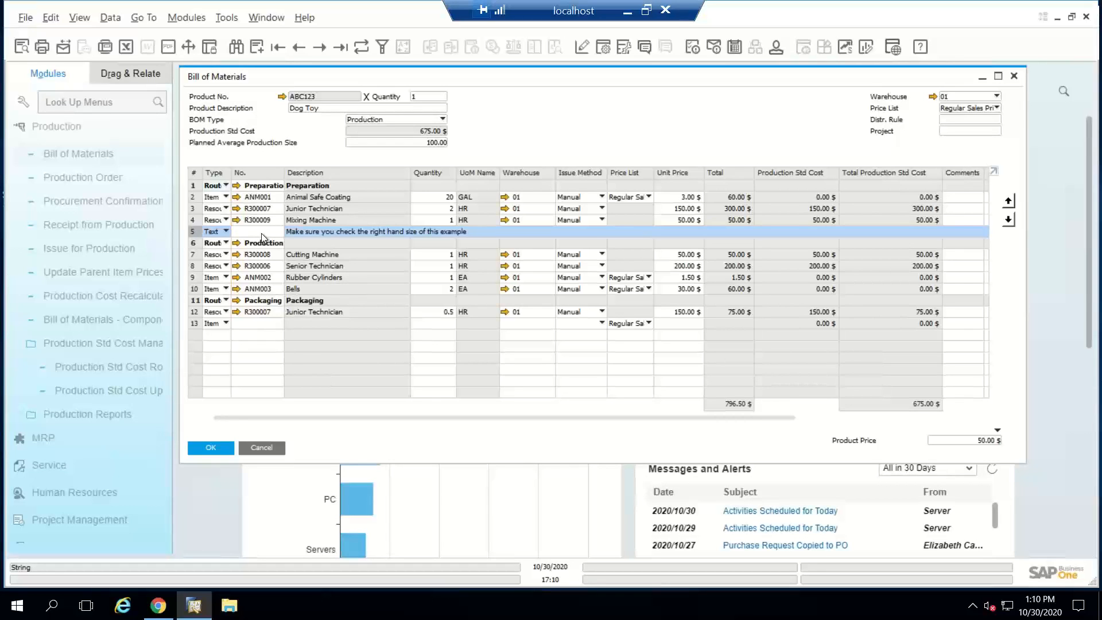
pyautogui.click(221, 188)
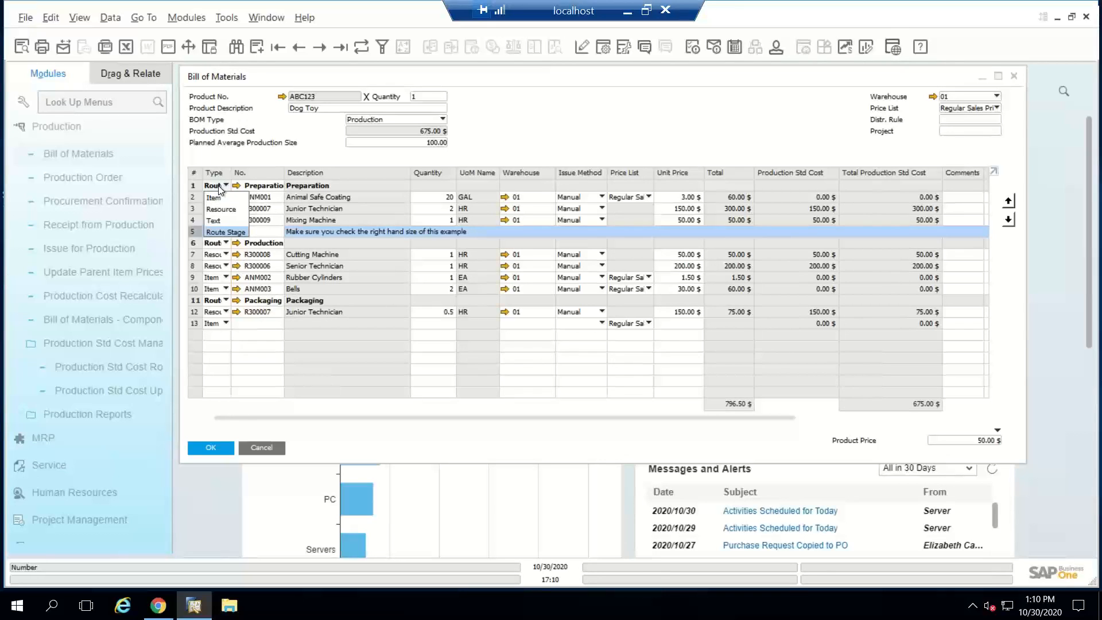
pyautogui.click(221, 188)
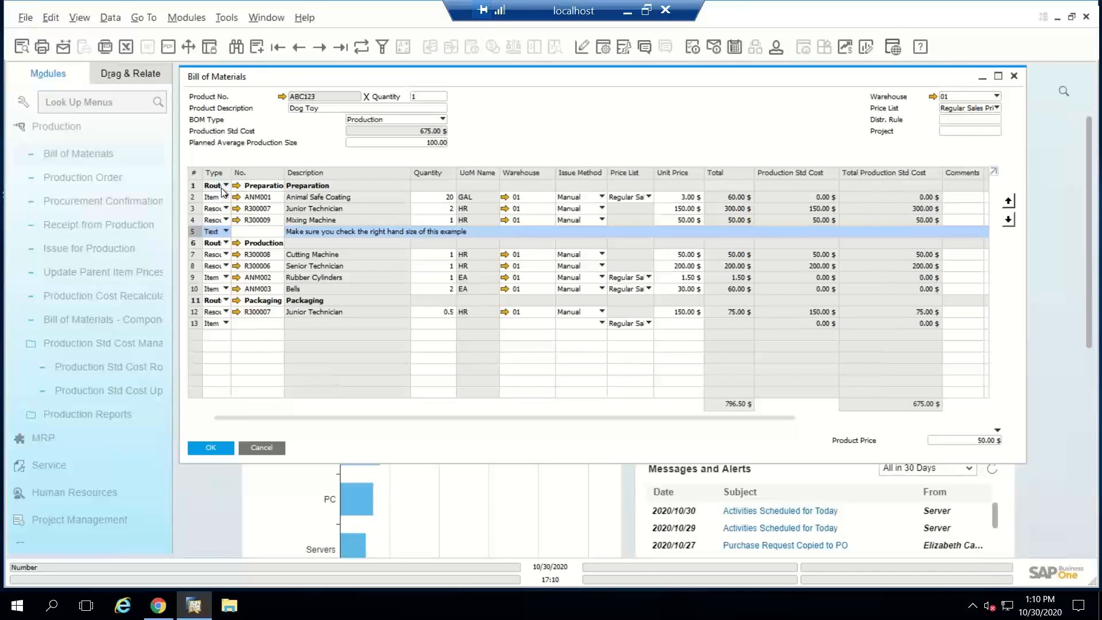
pyautogui.click(222, 187)
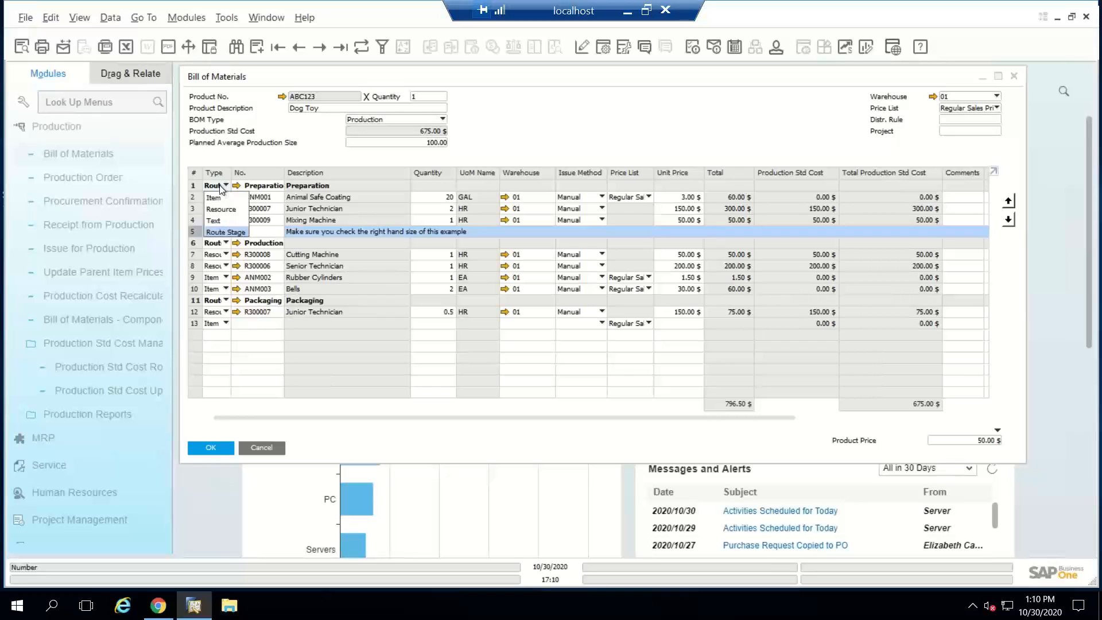
pyautogui.click(229, 219)
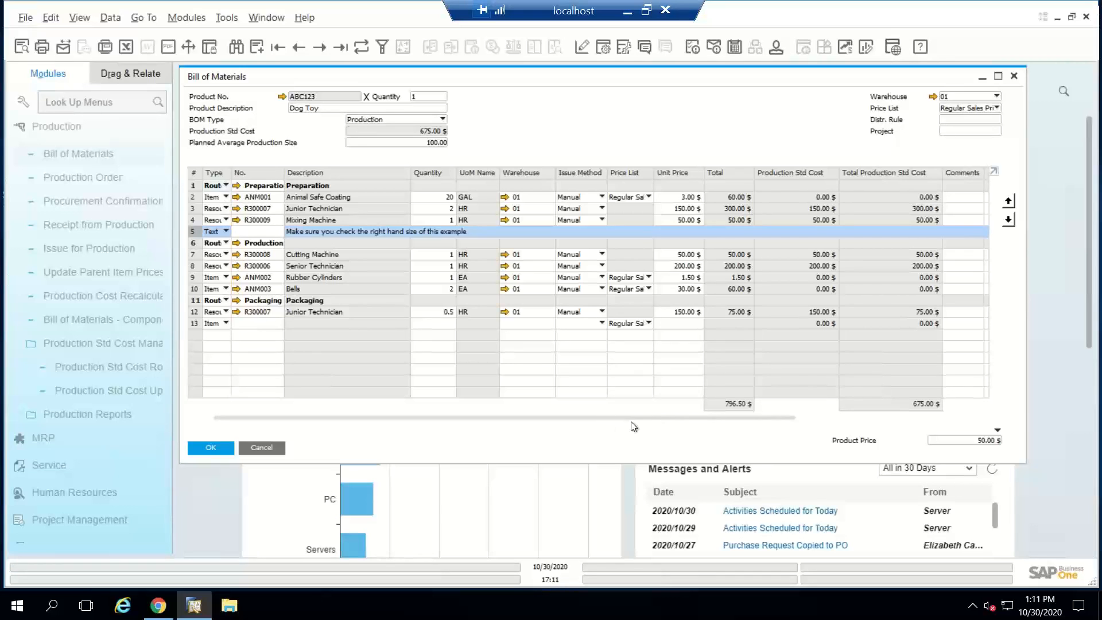
# Step: Examine the Route Sequence and Waiting Days columns of the Dog Toy component rows
pyautogui.moveTo(630, 418); pyautogui.dragTo(659, 423)
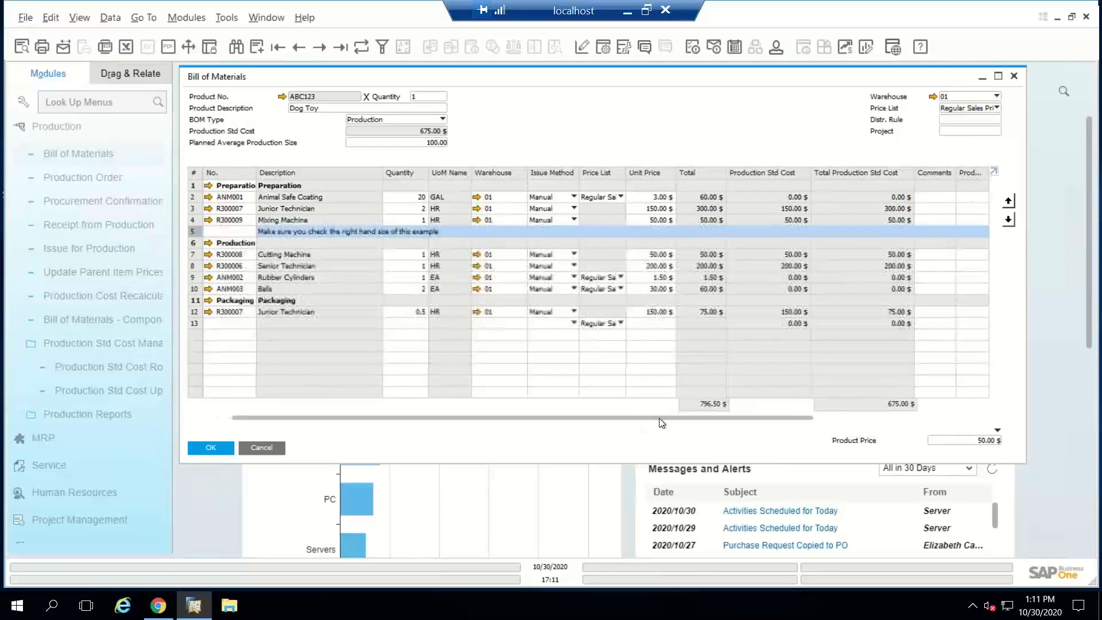
pyautogui.moveTo(660, 423); pyautogui.dragTo(881, 375)
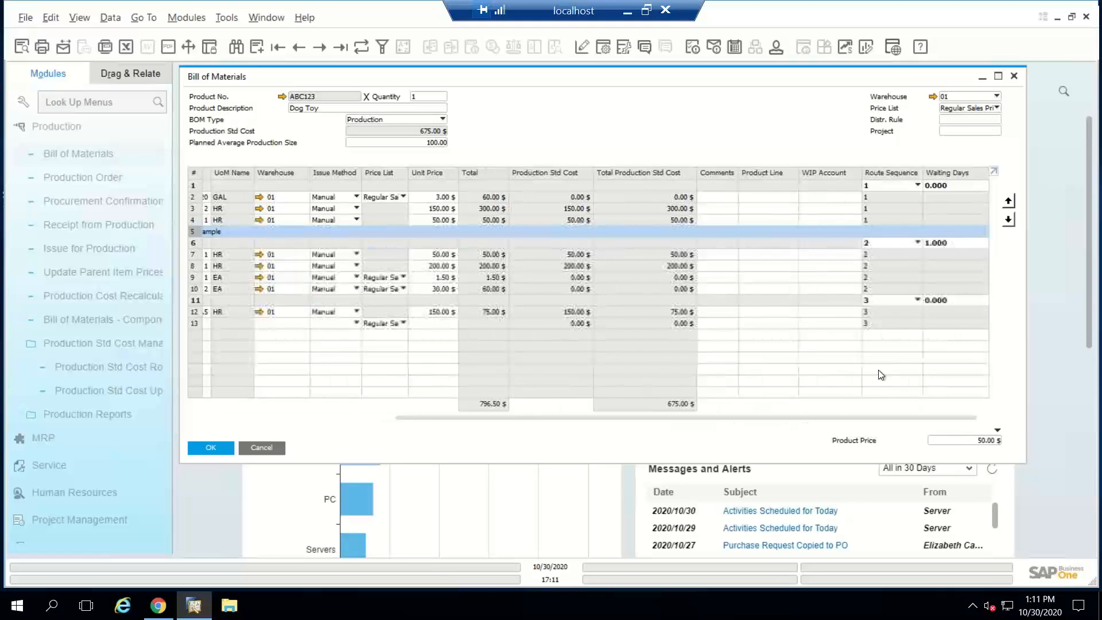
pyautogui.moveTo(831, 419); pyautogui.dragTo(814, 430)
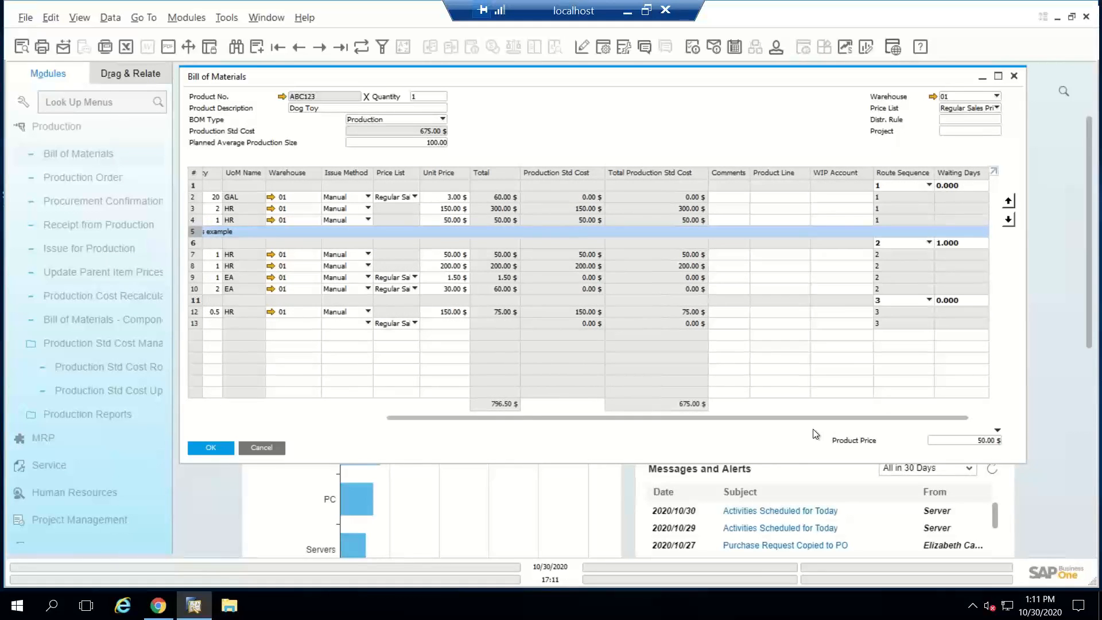
pyautogui.moveTo(815, 434); pyautogui.dragTo(487, 428)
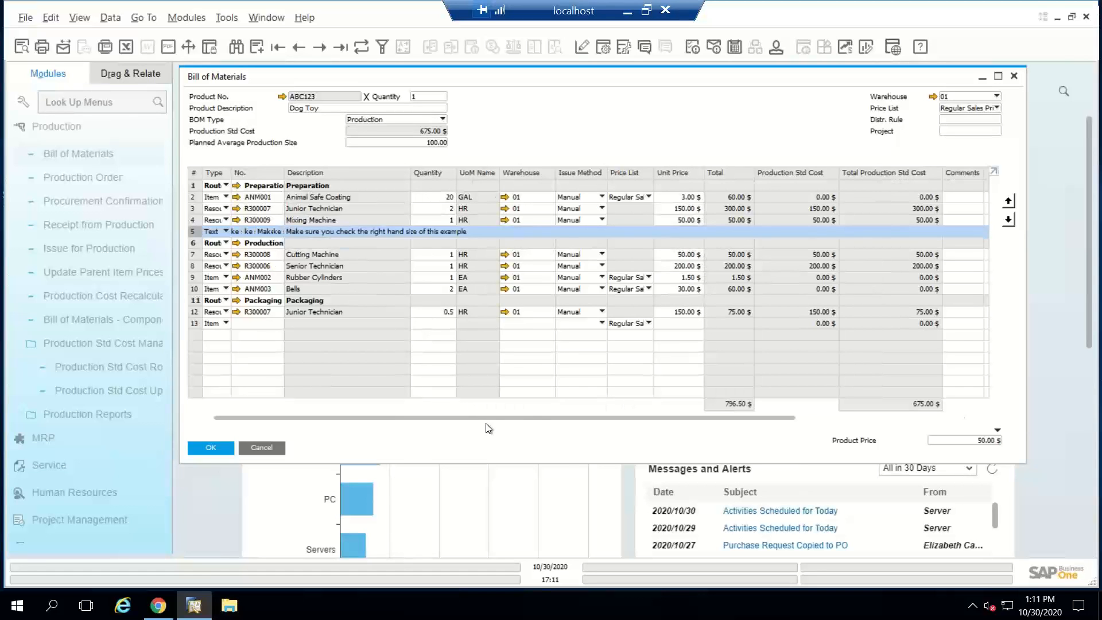
# Step: Clear the Preparation row's code to view the route stage list and new-stage setup, and restore the code
pyautogui.doubleClick(264, 184)
pyautogui.press('BackSpace')
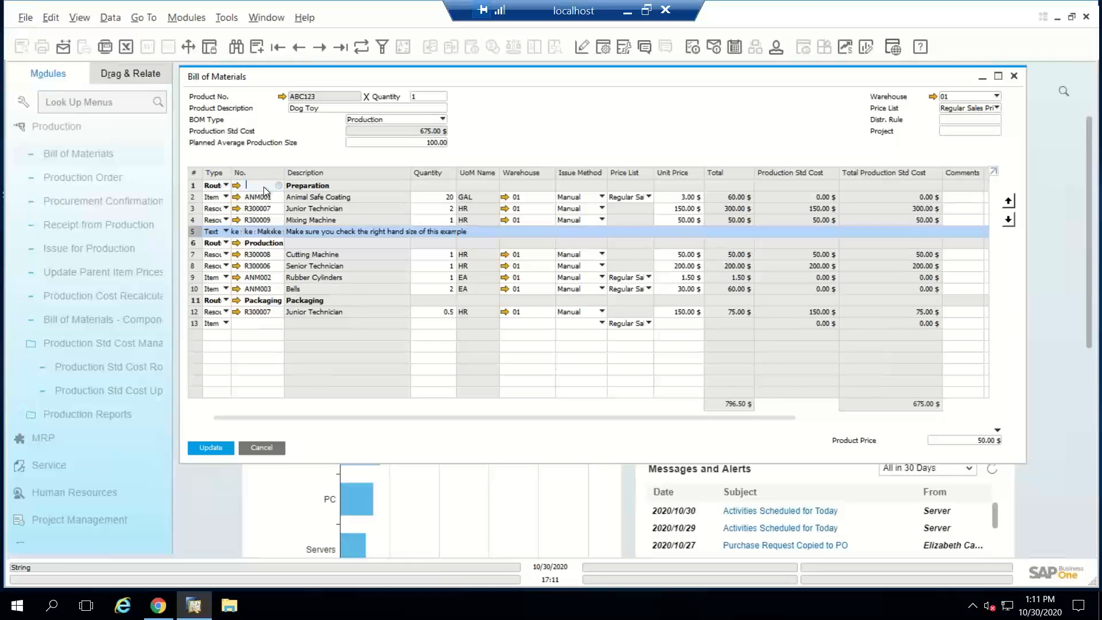
pyautogui.press('Tab')
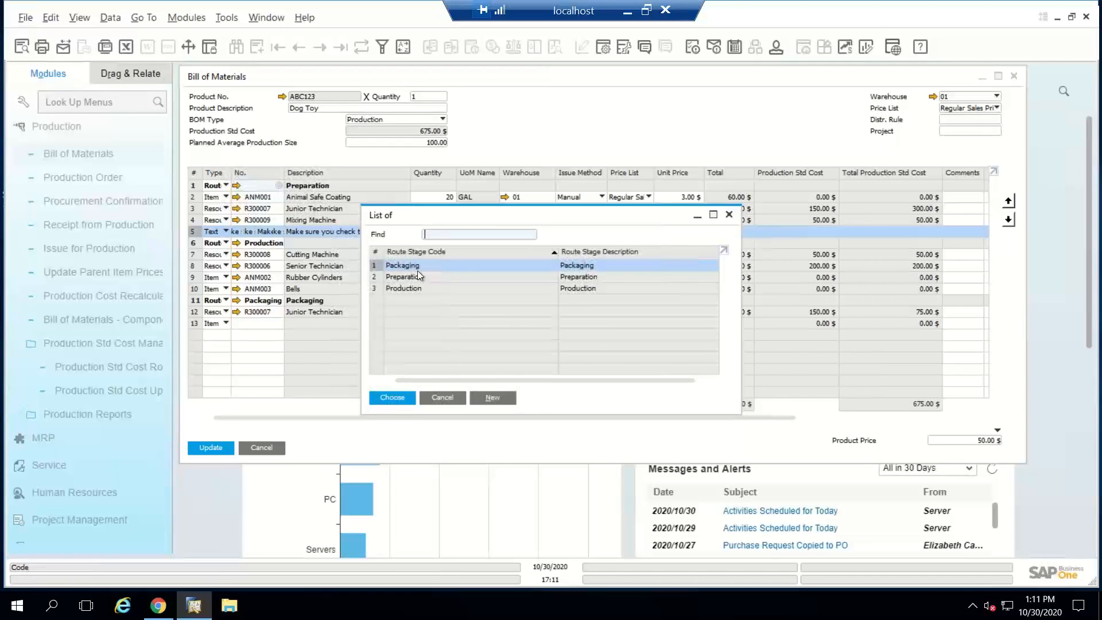
pyautogui.click(485, 397)
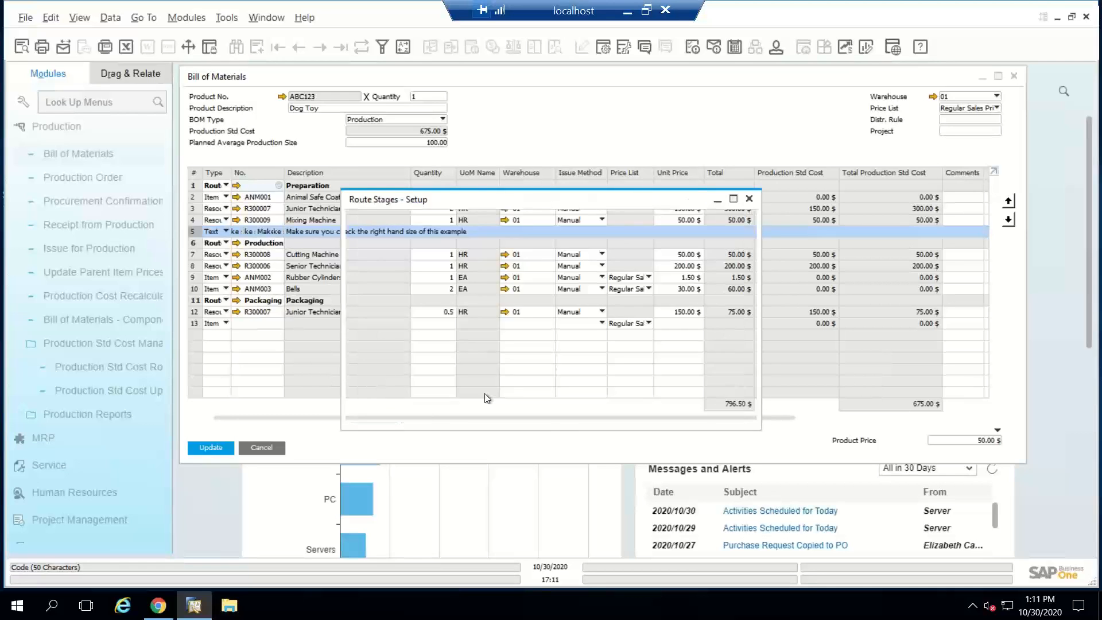
pyautogui.press('Escape')
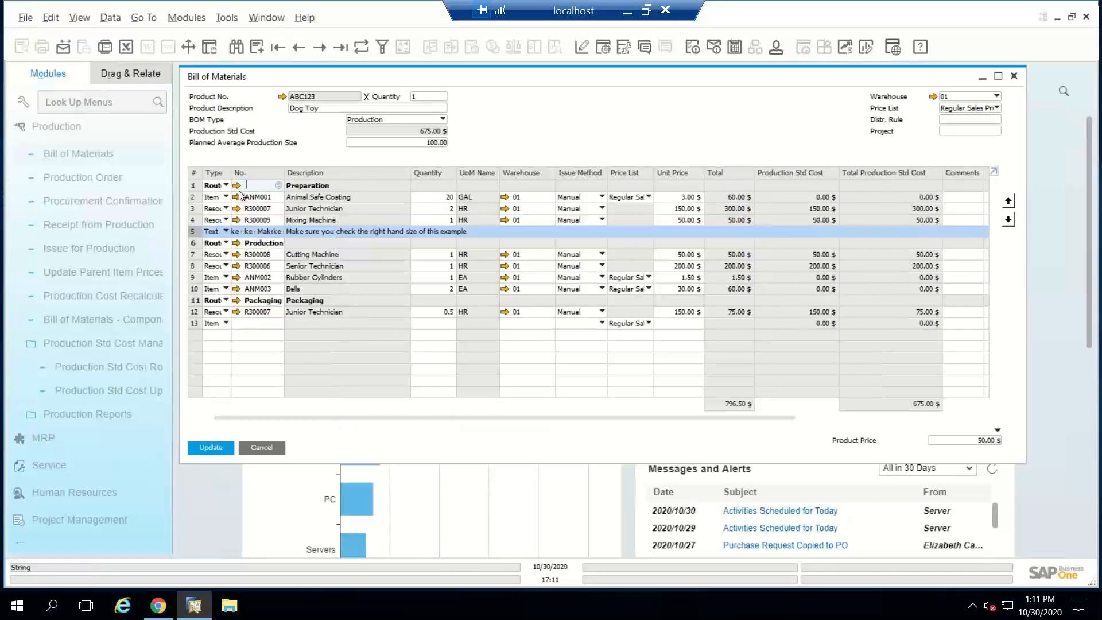
pyautogui.hotkey('ctrl', 'z')
# Step: Open the master data of the Junior Technician resource (R300007) and review the available resource types
pyautogui.click(262, 198)
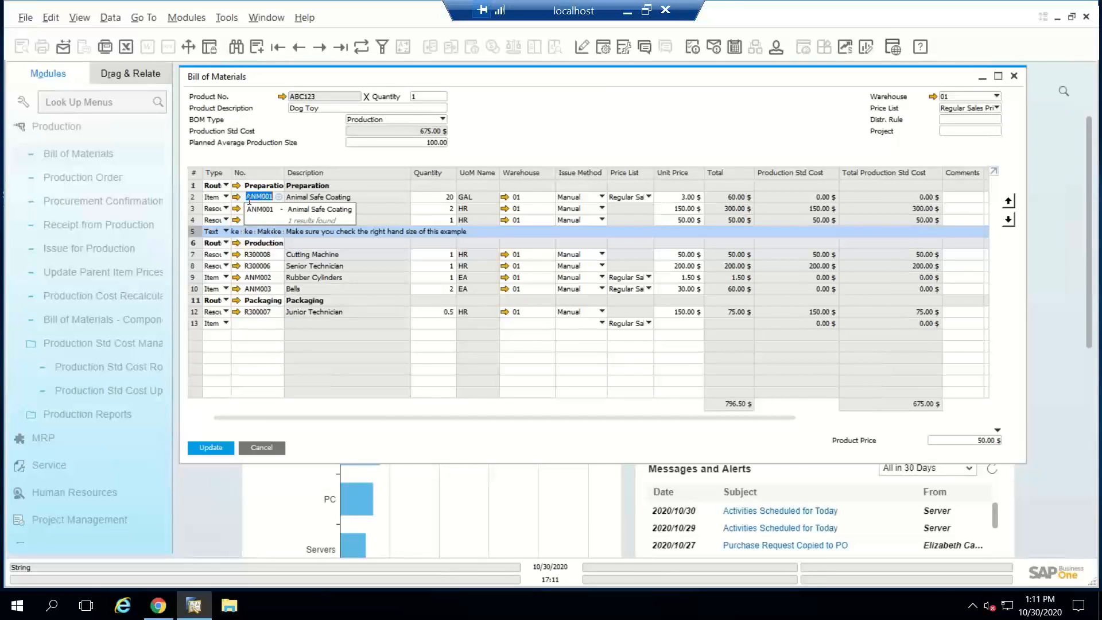
pyautogui.click(218, 210)
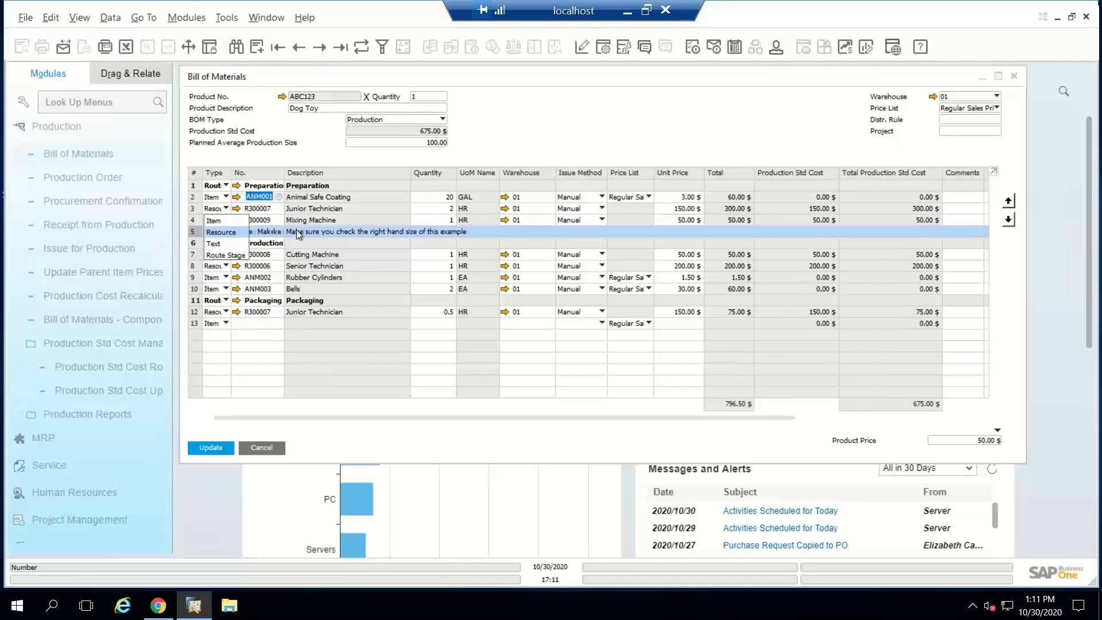
pyautogui.click(253, 209)
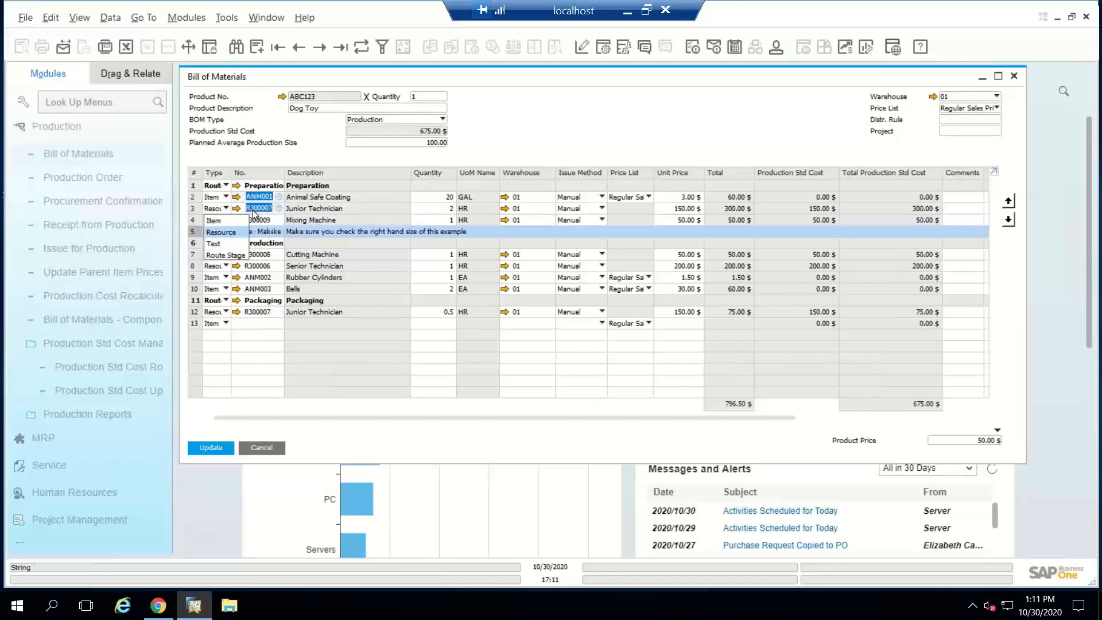
pyautogui.click(236, 211)
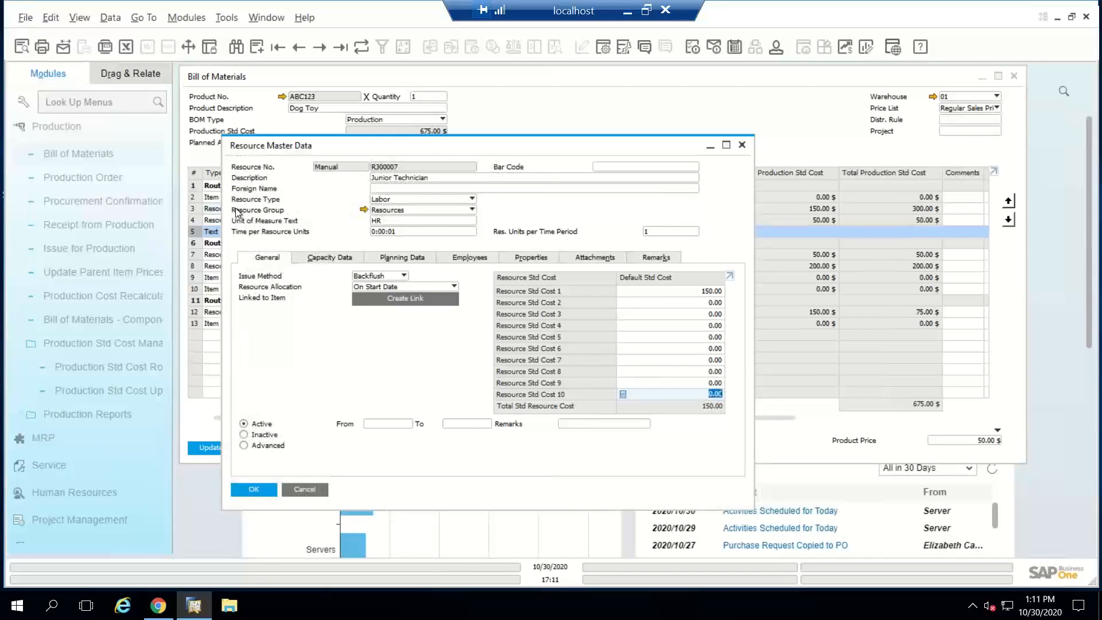
pyautogui.click(389, 199)
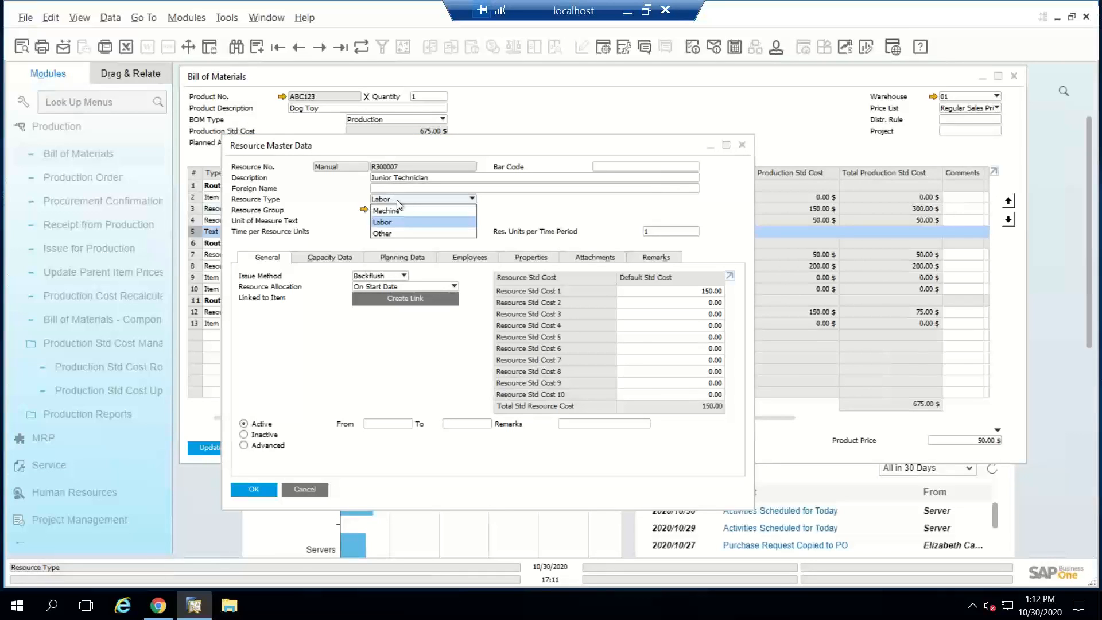
pyautogui.click(295, 210)
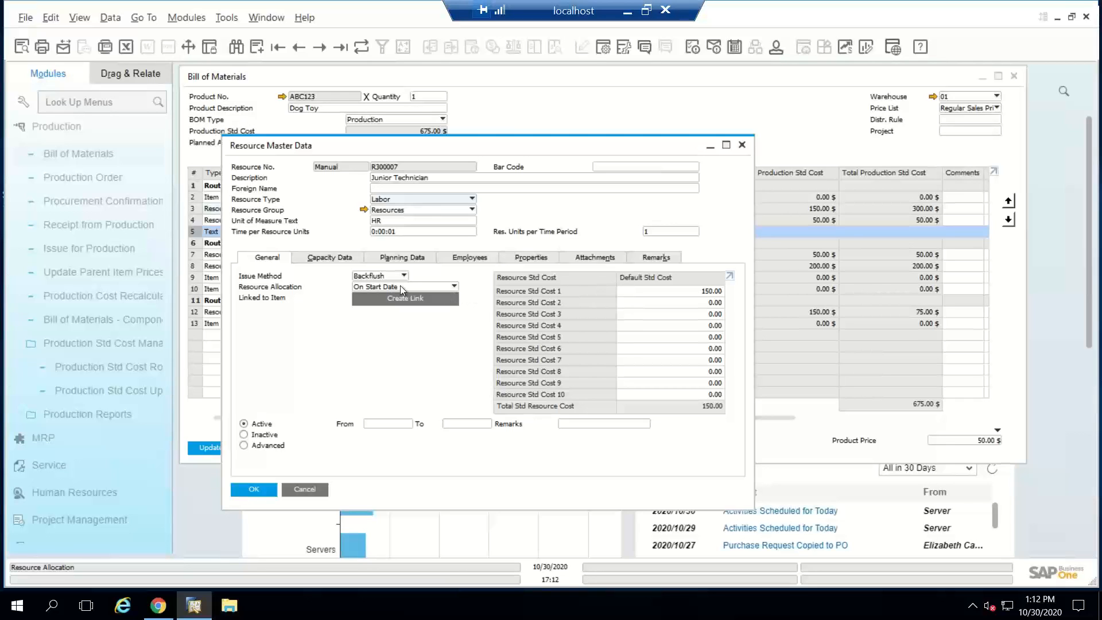
# Step: Review the Junior Technician resource's daily capacity factors, single run capacity options and assigned employees
pyautogui.click(398, 259)
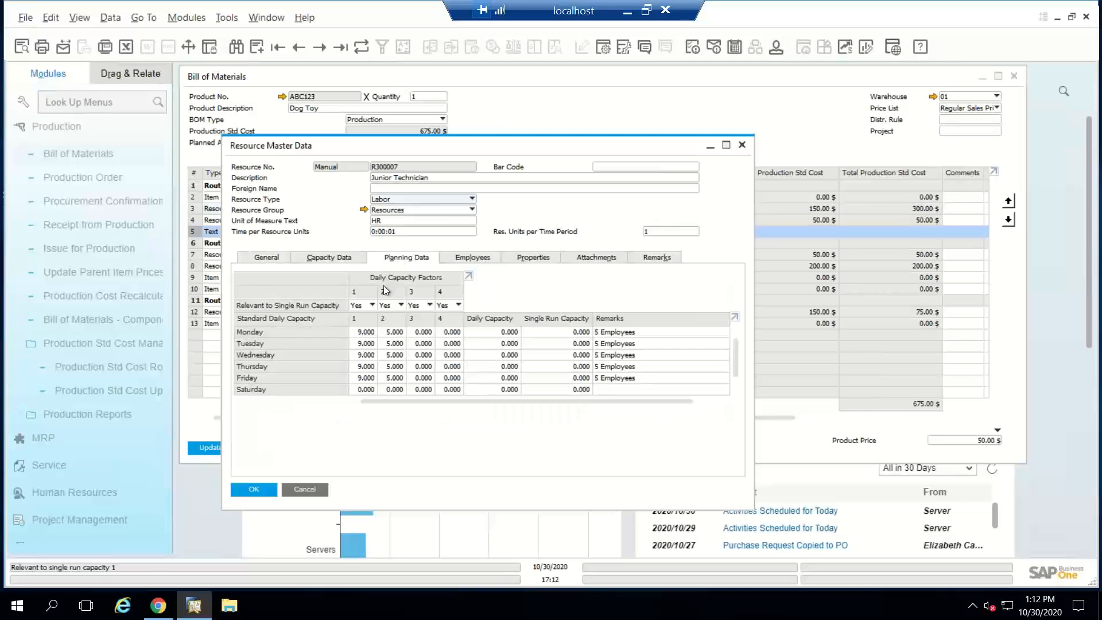
pyautogui.click(361, 305)
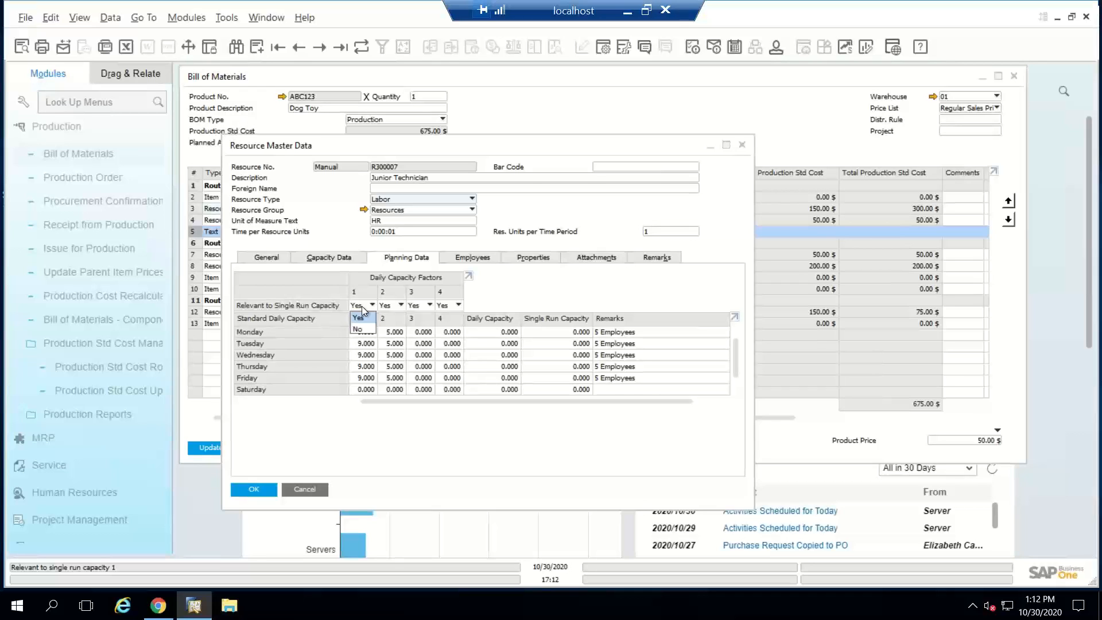
pyautogui.click(361, 307)
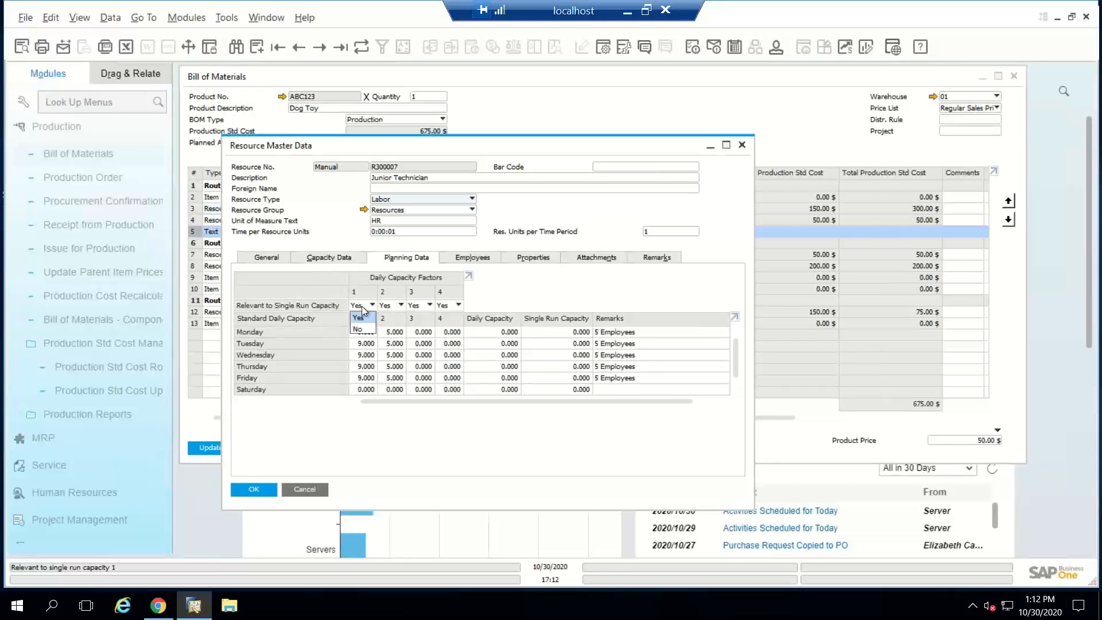
pyautogui.click(469, 258)
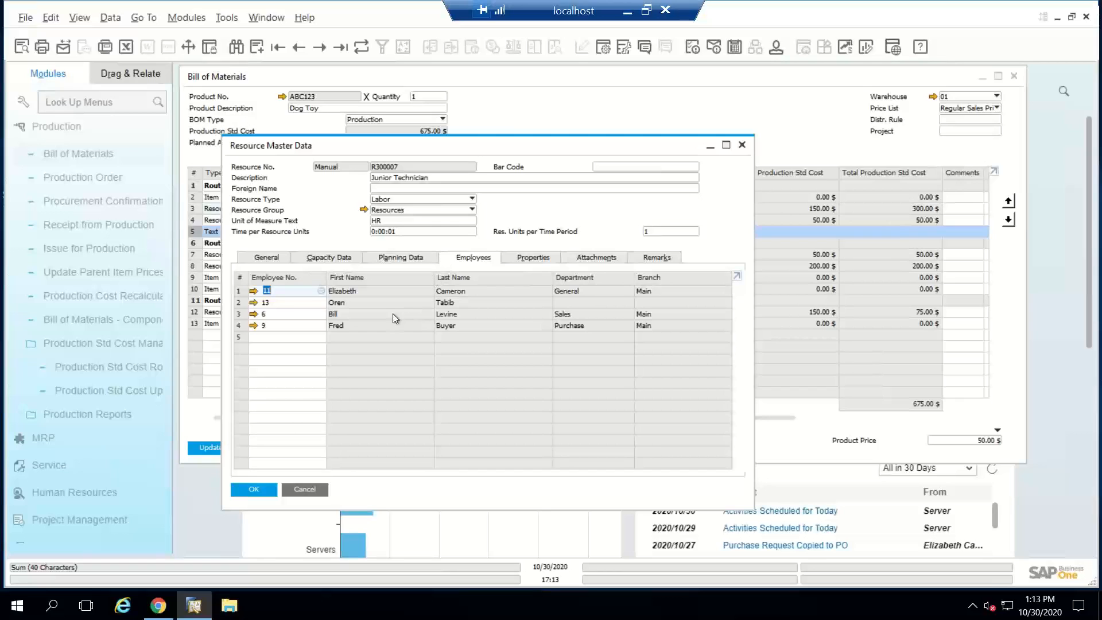
# Step: Review the Junior Technician resource's capacity data by warehouse, and close its master data
pyautogui.click(340, 258)
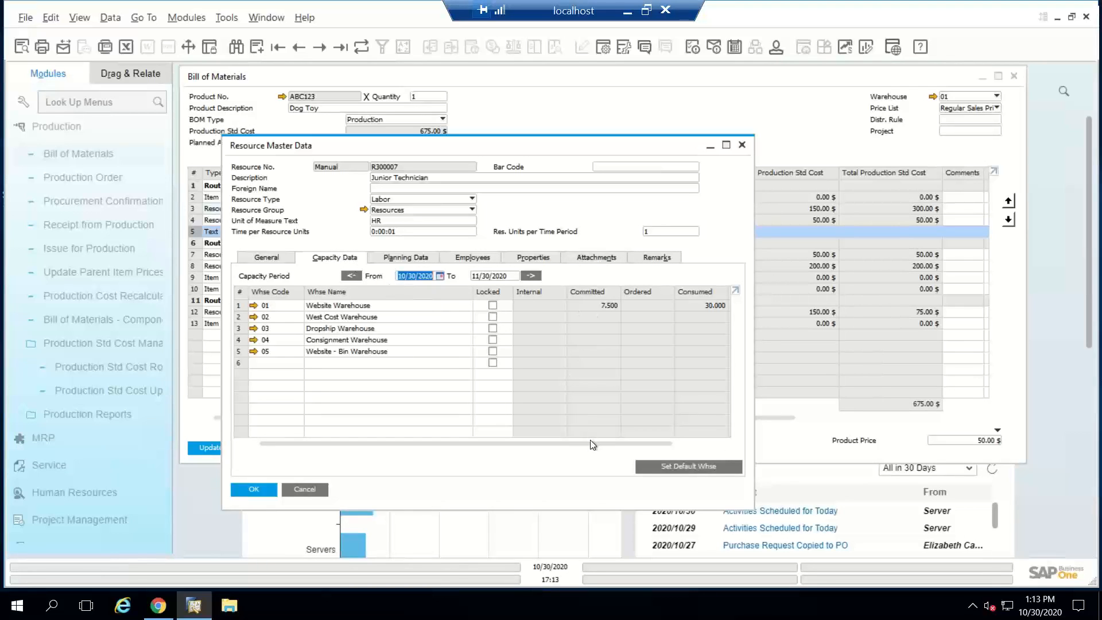
pyautogui.moveTo(590, 444); pyautogui.dragTo(691, 435)
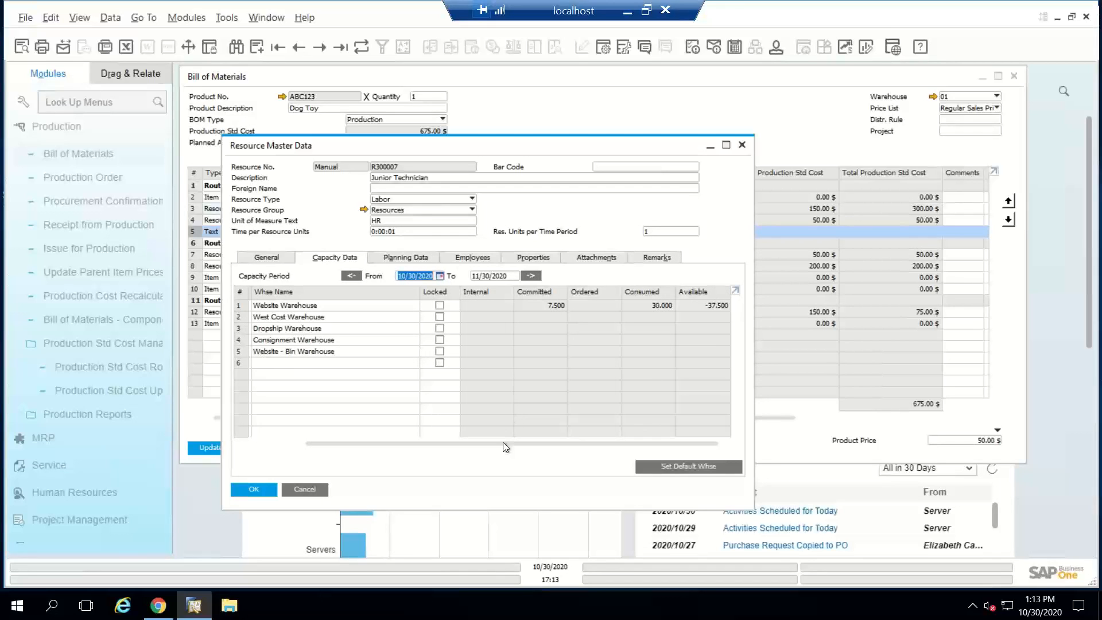
pyautogui.moveTo(501, 442); pyautogui.dragTo(428, 455)
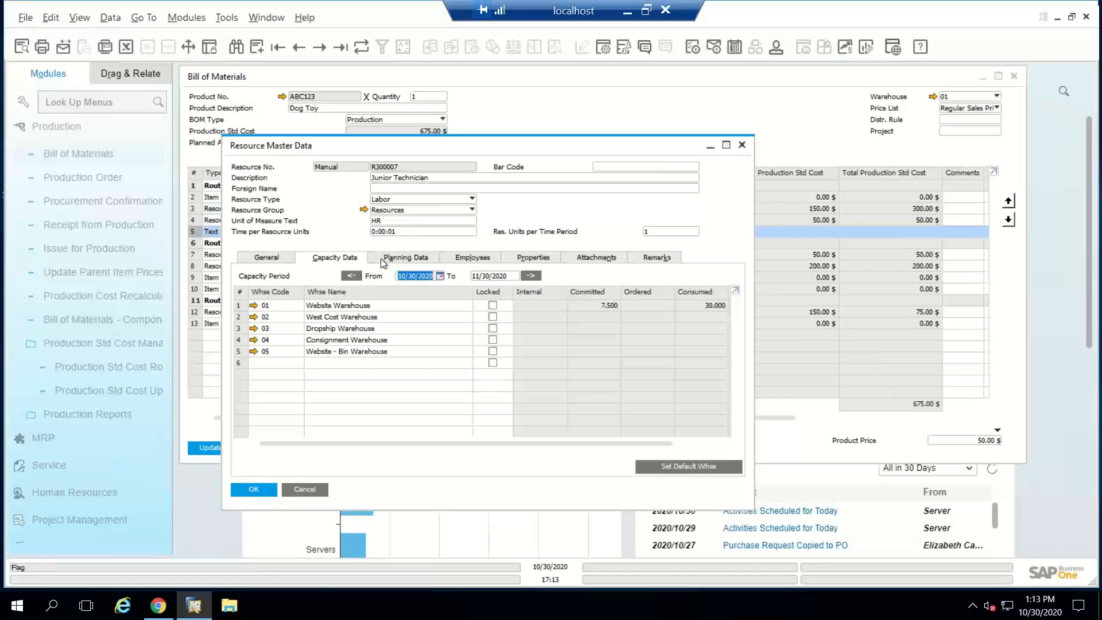
pyautogui.click(309, 494)
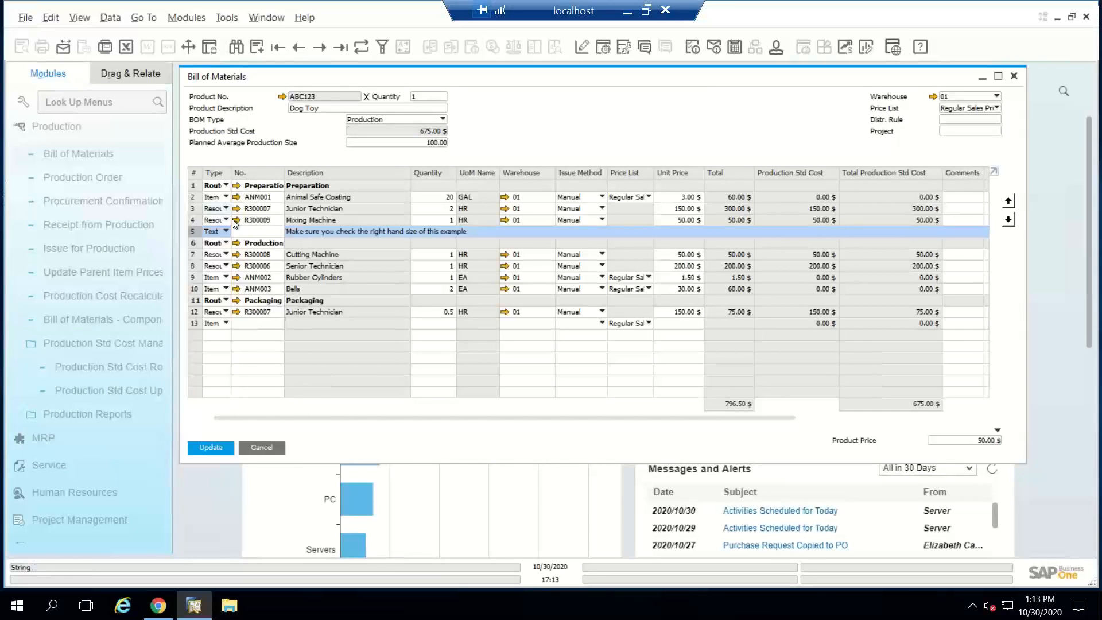
# Step: Move the text line "Make sure you check the right hand size of this example" up one row, above Mixing Machine
pyautogui.click(191, 208)
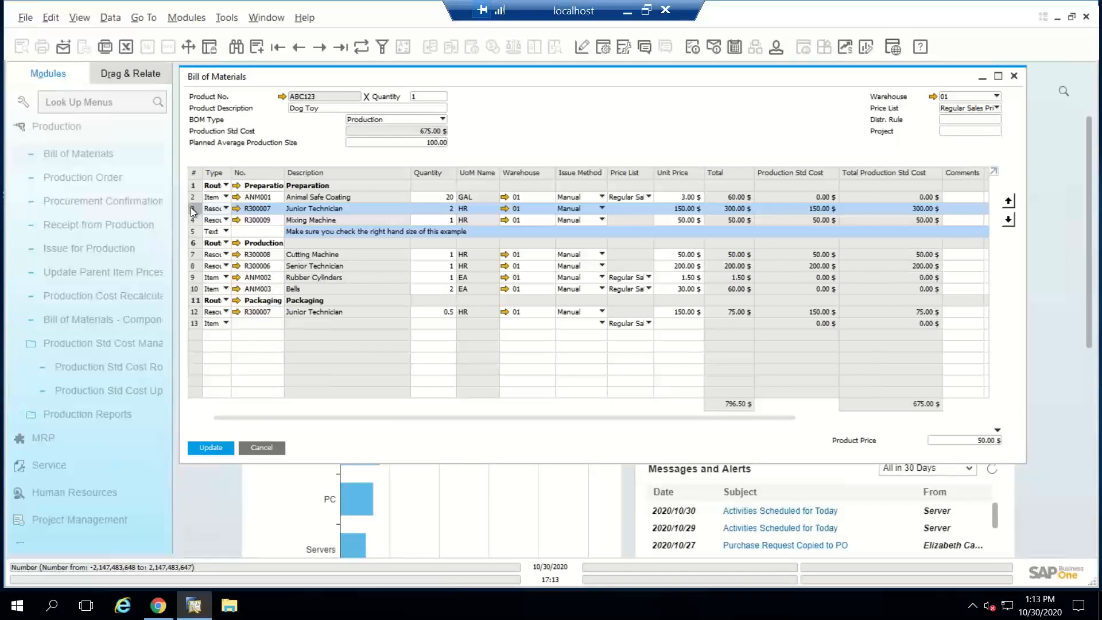
pyautogui.click(195, 287)
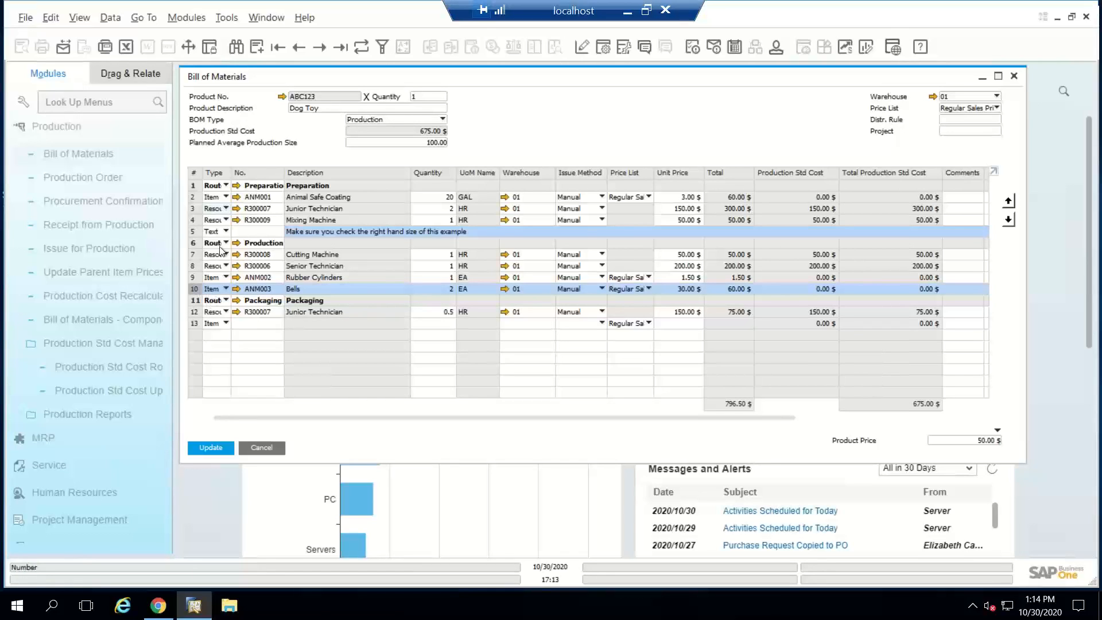
pyautogui.click(197, 232)
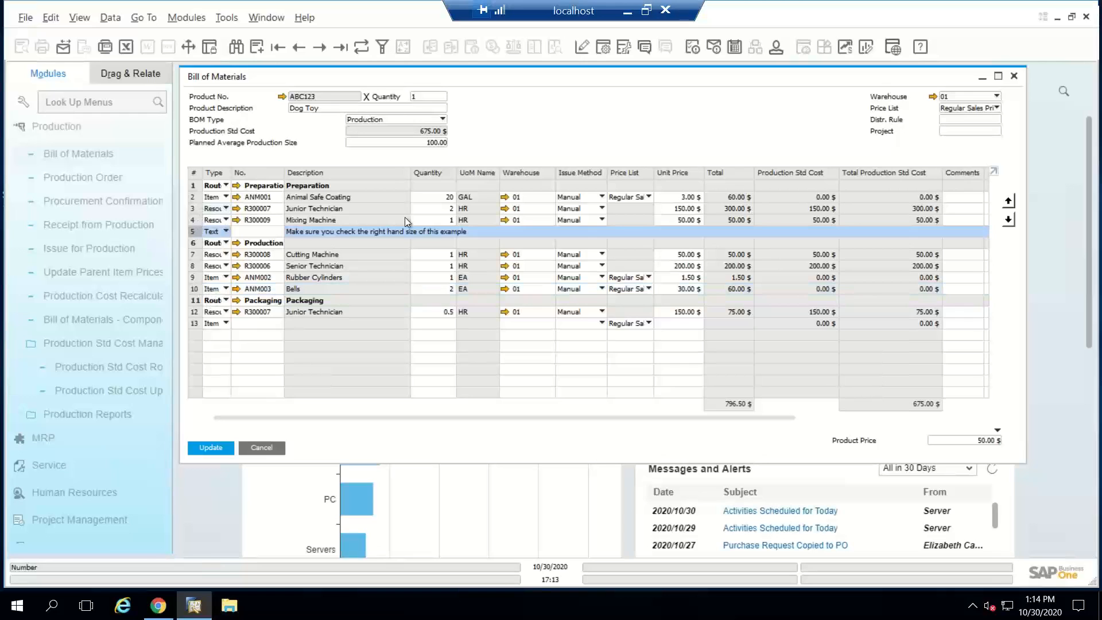
pyautogui.click(1009, 202)
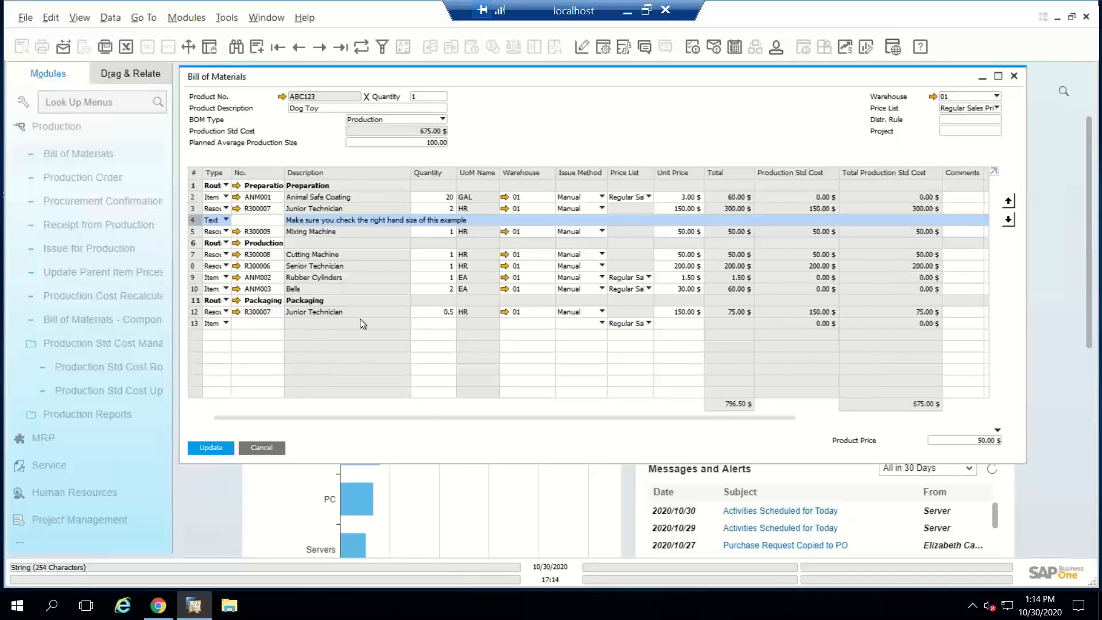
# Step: Review the Dog Toy BOM's header warehouse options, the Junior Technician row's warehouse and the Animal Safe Coating row's issue methods
pyautogui.click(950, 97)
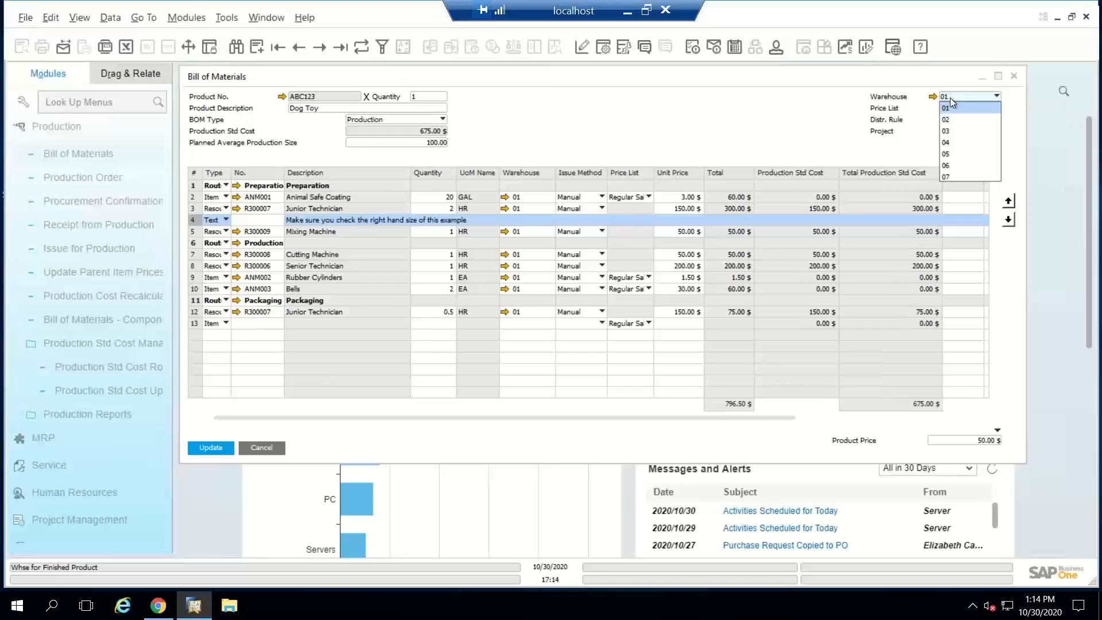
pyautogui.click(949, 98)
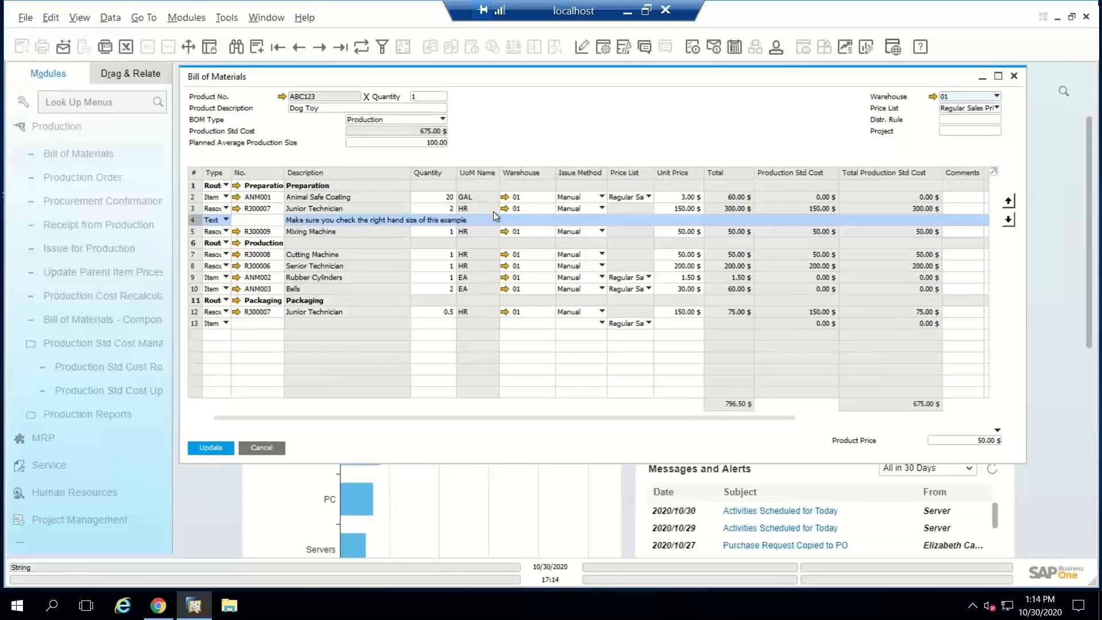
pyautogui.click(532, 206)
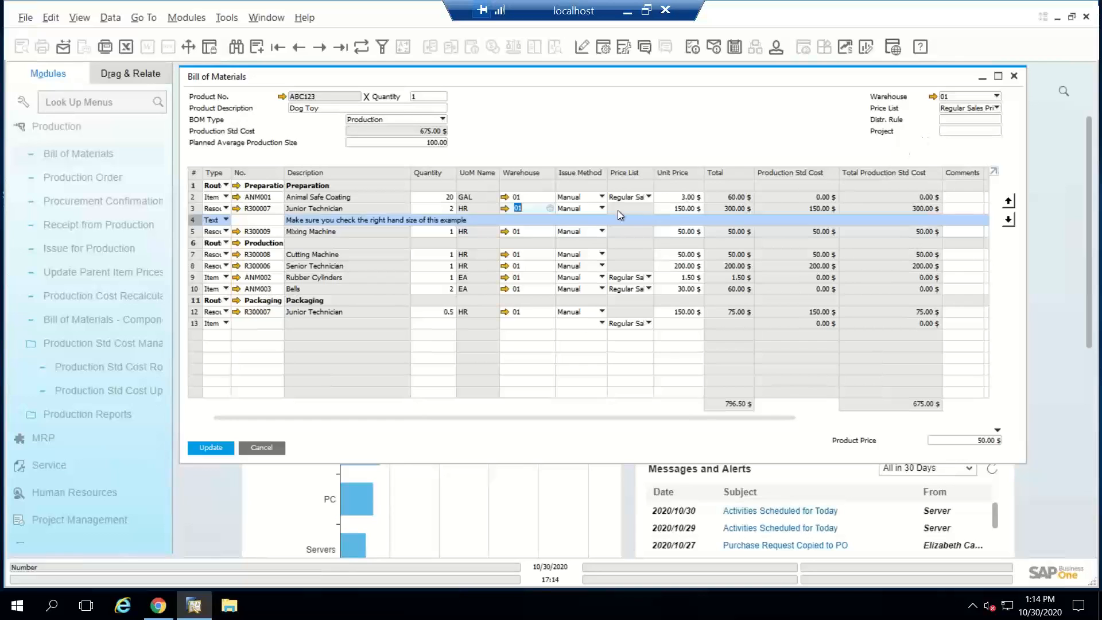
pyautogui.click(582, 198)
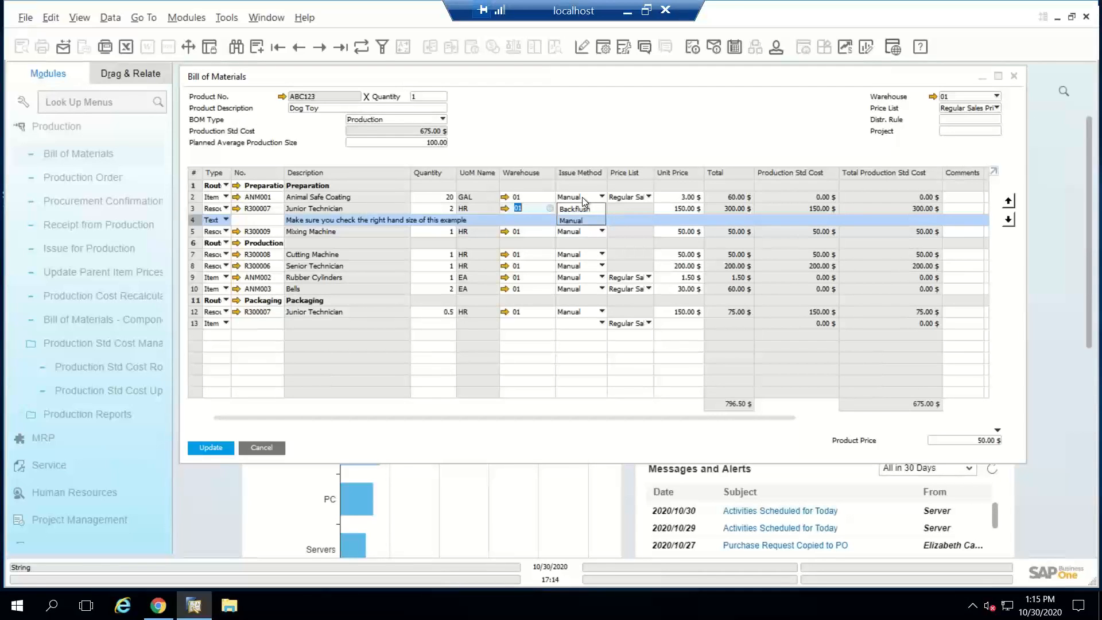
pyautogui.click(582, 198)
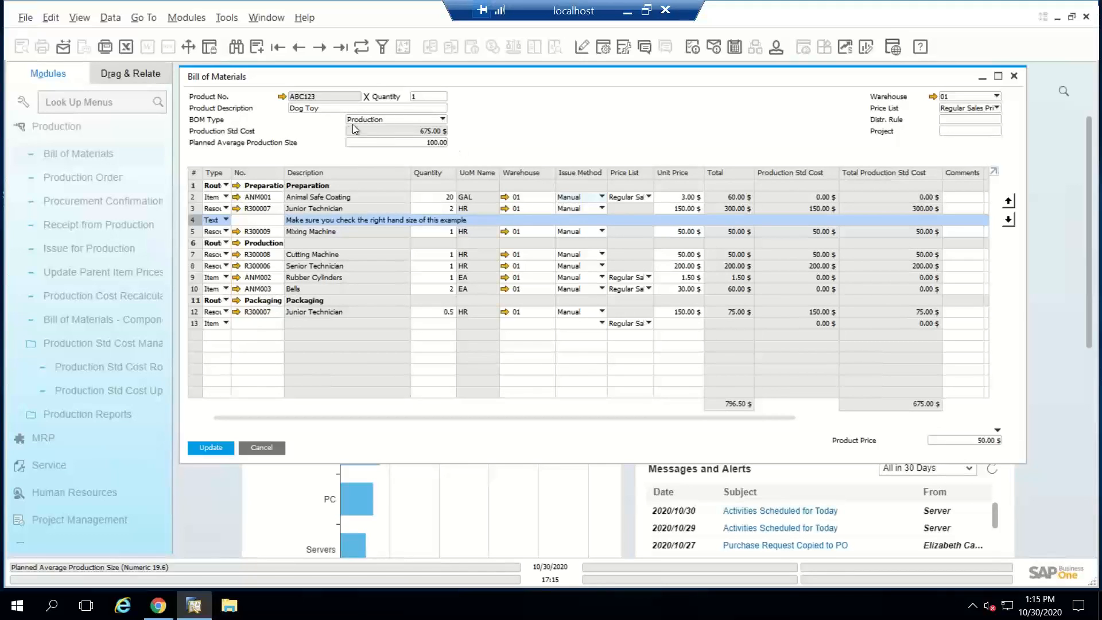
# Step: Set the Dog Toy BOM's price list to Base Price and apply it to the existing rows
pyautogui.click(963, 108)
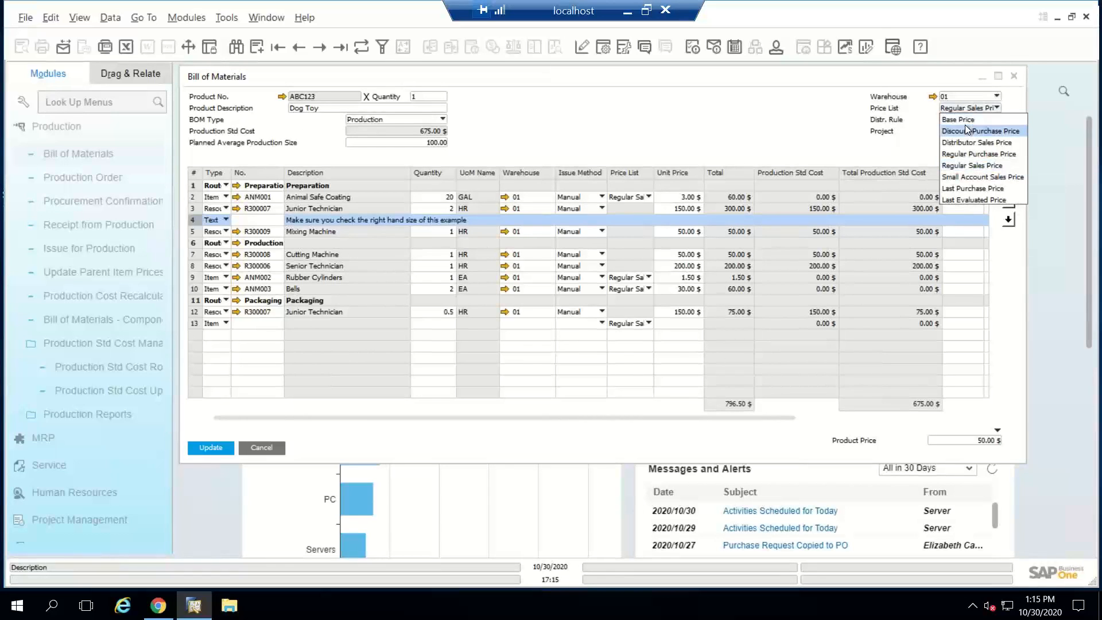
pyautogui.click(965, 121)
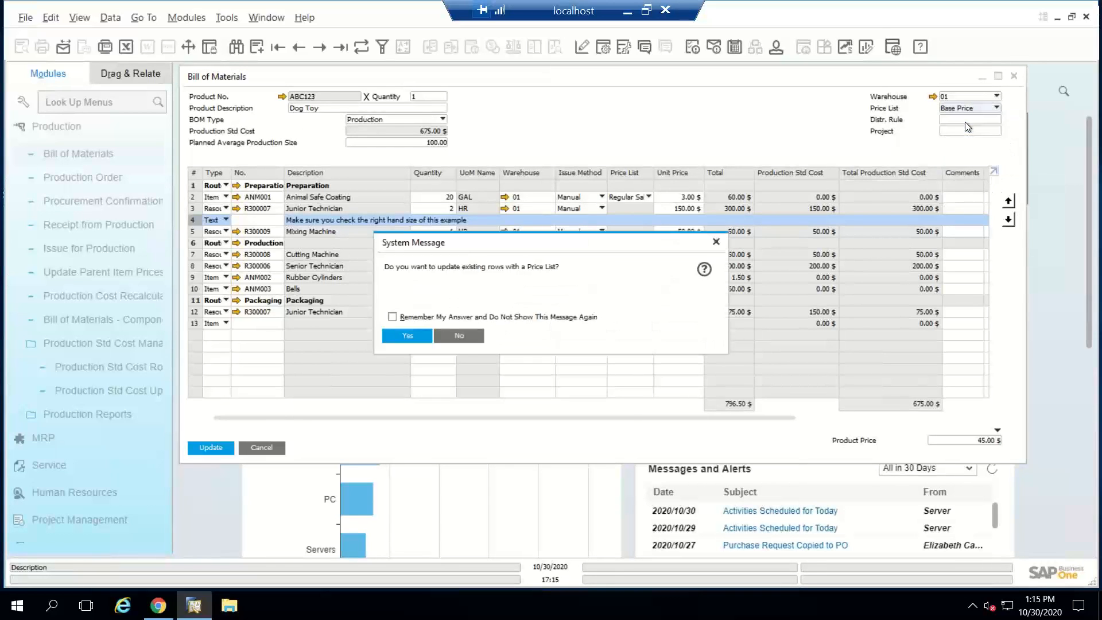
pyautogui.click(407, 336)
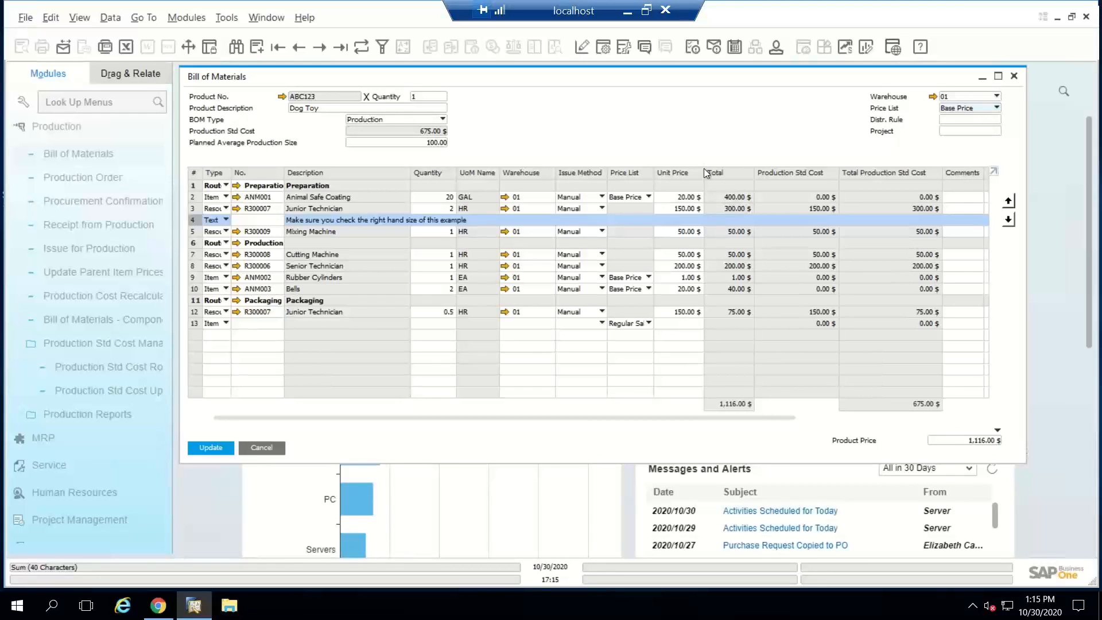
# Step: Set the Dog Toy BOM's product price to 1,200 and save the bill of materials
pyautogui.click(959, 442)
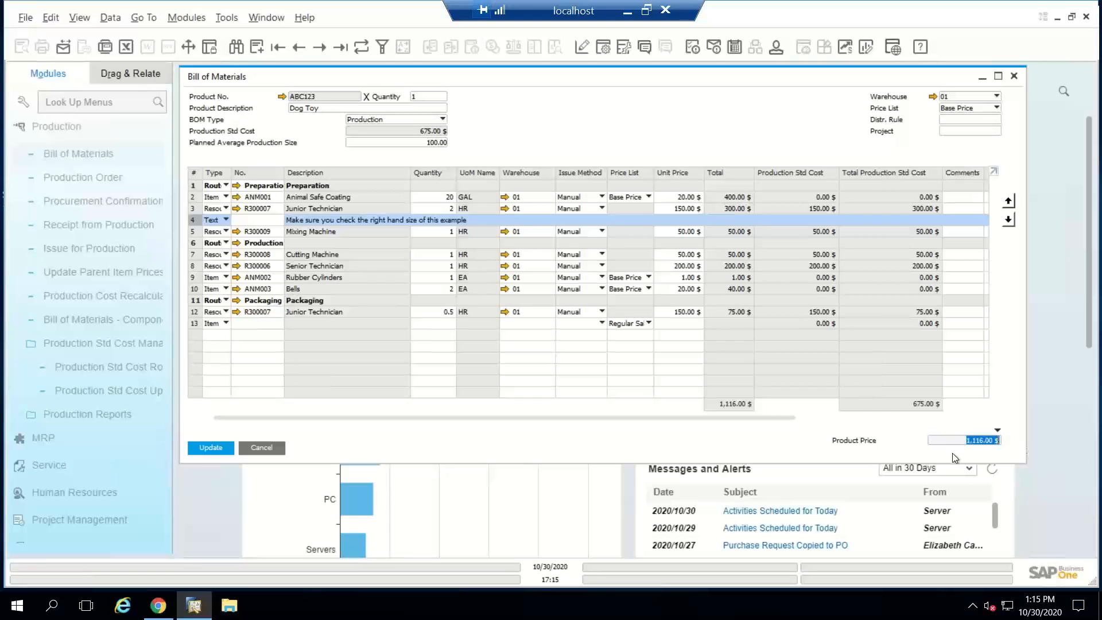
pyautogui.write('1200')
pyautogui.press('Tab')
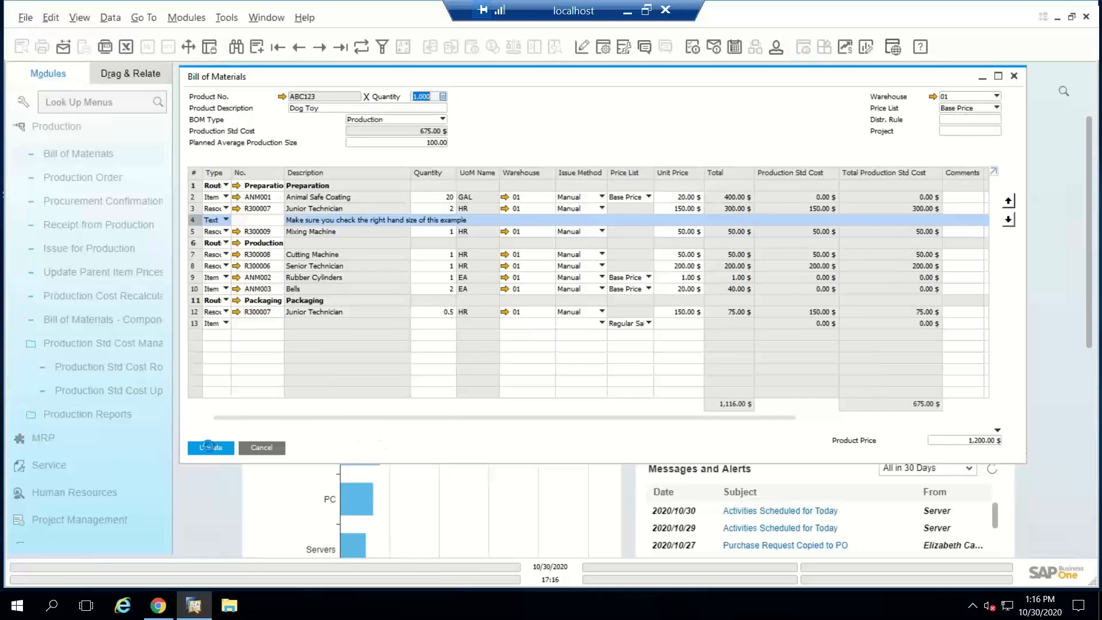
pyautogui.click(208, 446)
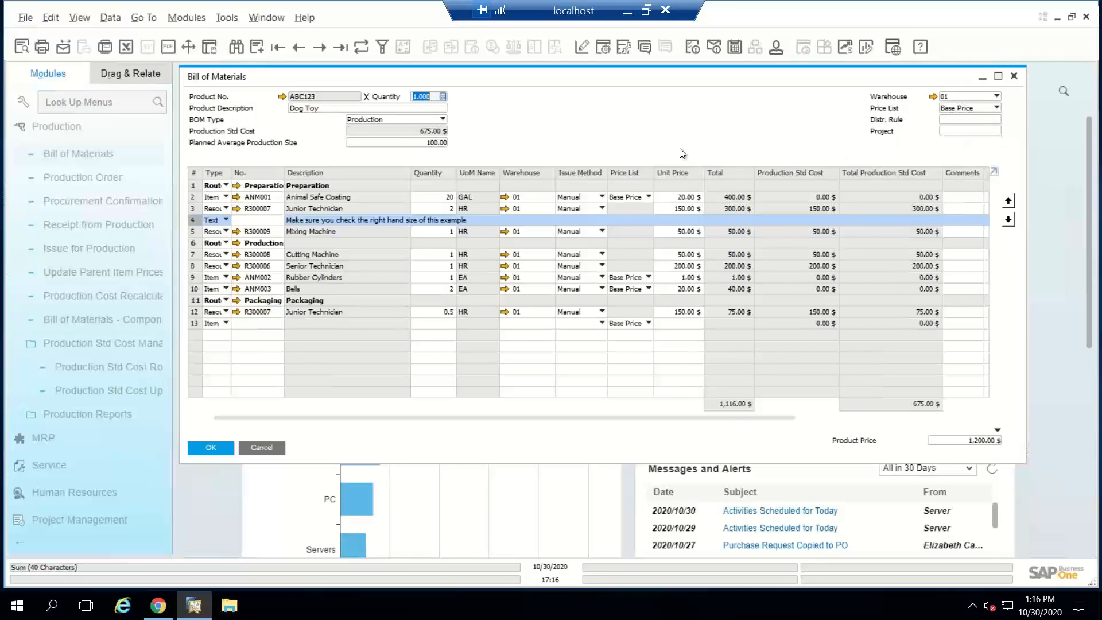
# Step: Review the bill of materials form settings for visible and active table columns, without changing them
pyautogui.click(602, 46)
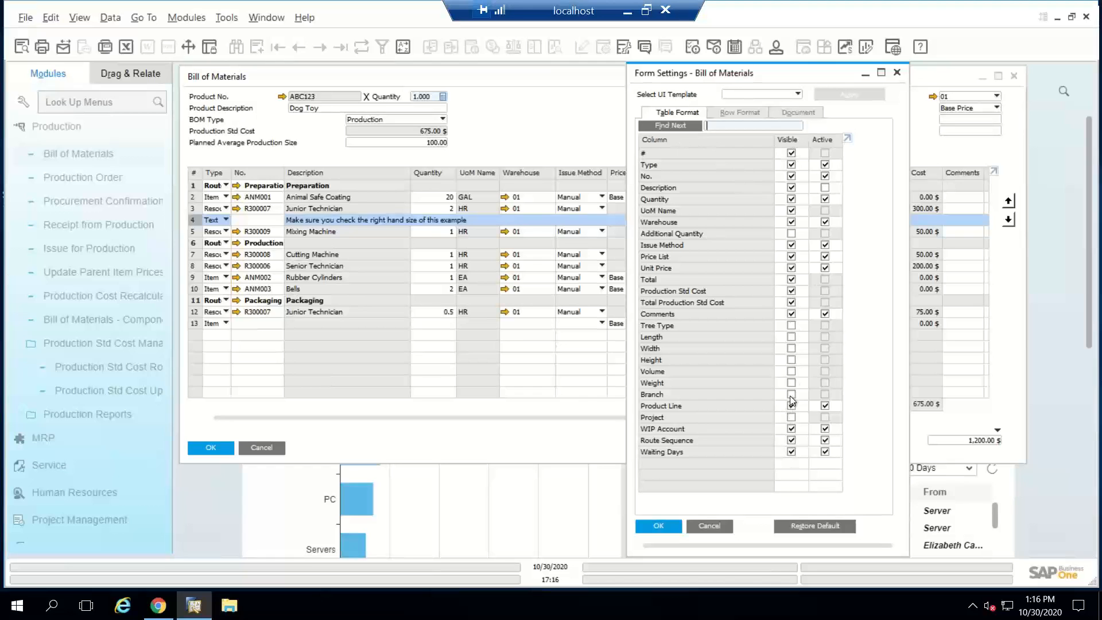
pyautogui.click(707, 526)
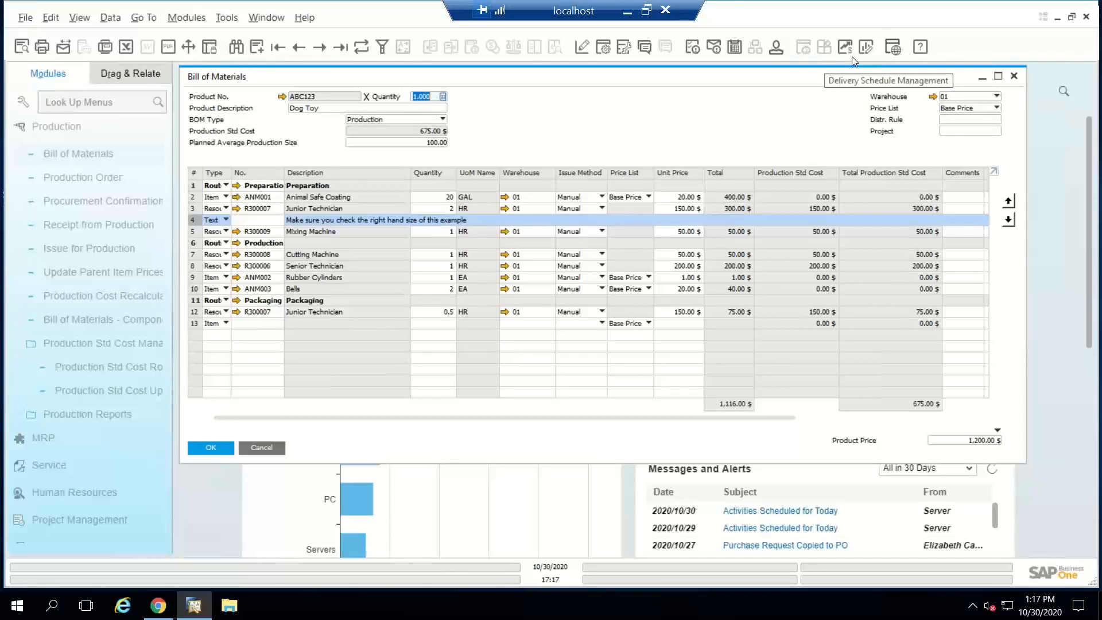
# Step: Switch the Dog Toy BOM to the Last Purchase Price list, apply it to the existing rows and save
pyautogui.click(949, 111)
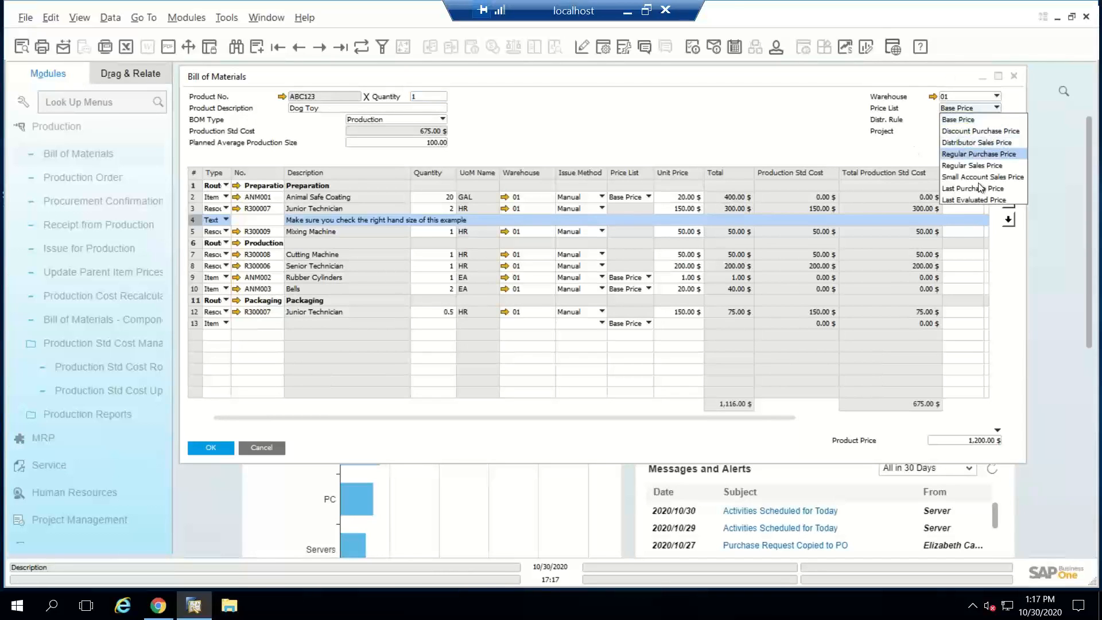
pyautogui.click(979, 192)
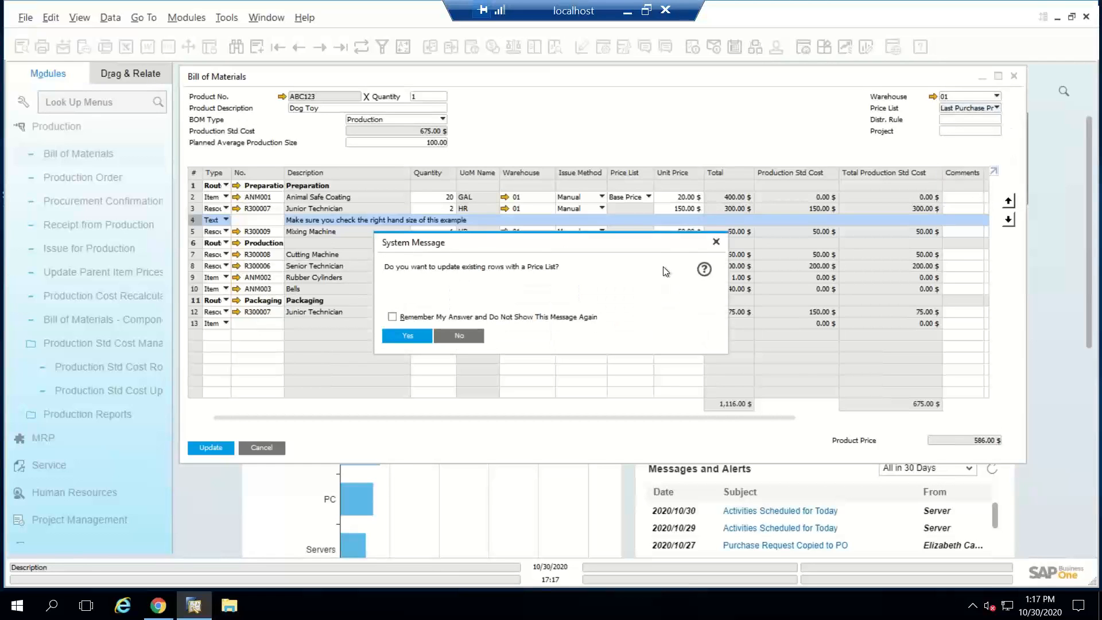
pyautogui.click(417, 338)
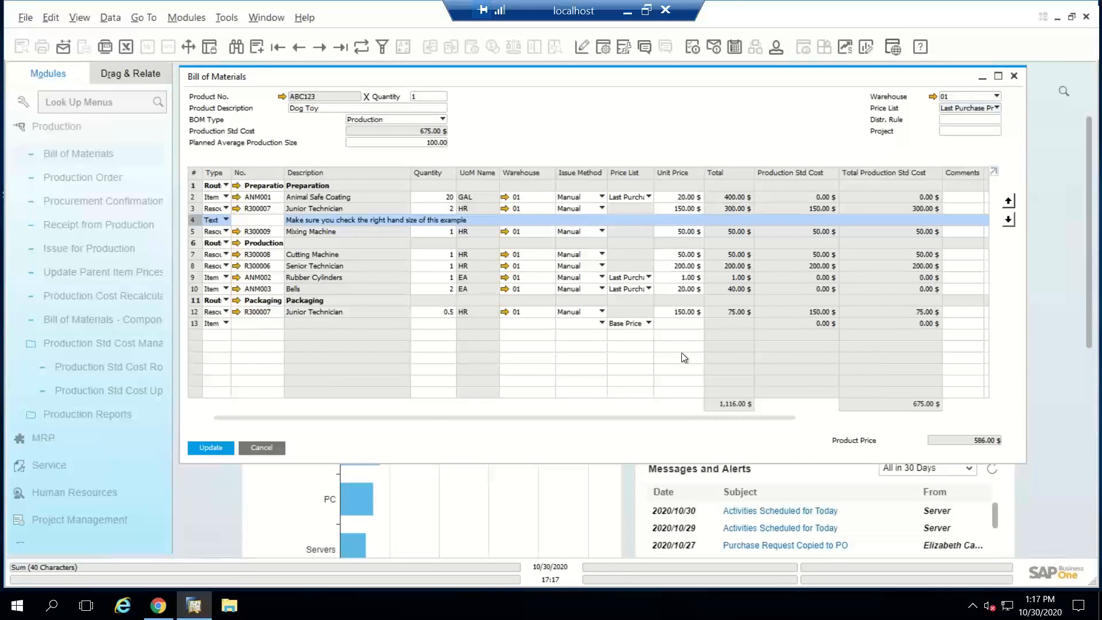
pyautogui.click(211, 447)
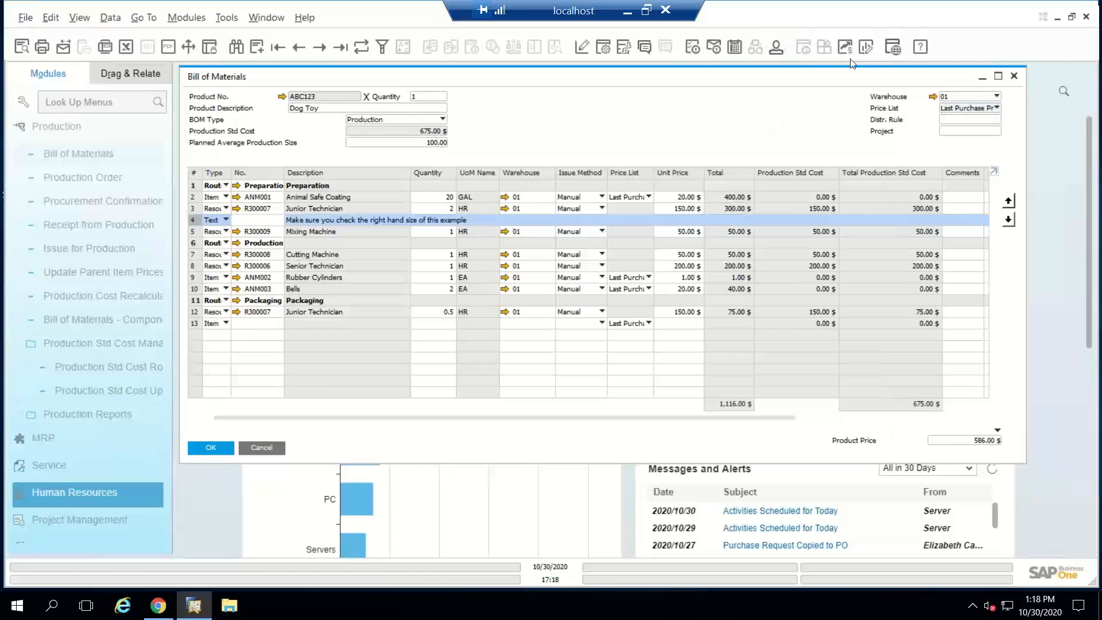
# Step: Review the available price lists for the Dog Toy BOM and close the bill of materials
pyautogui.click(964, 109)
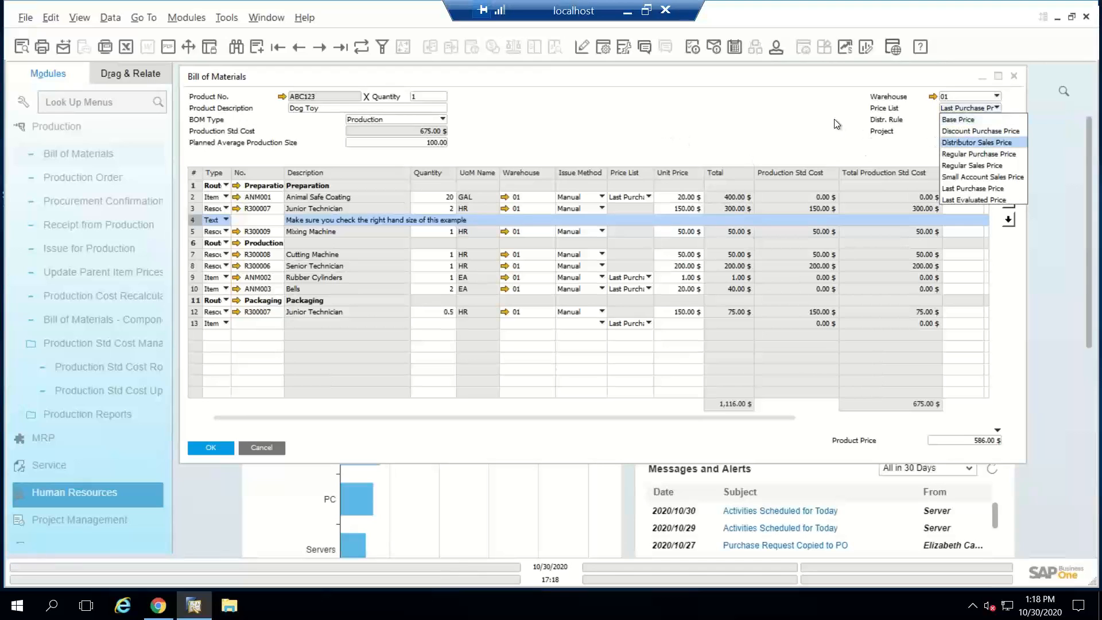
pyautogui.click(663, 212)
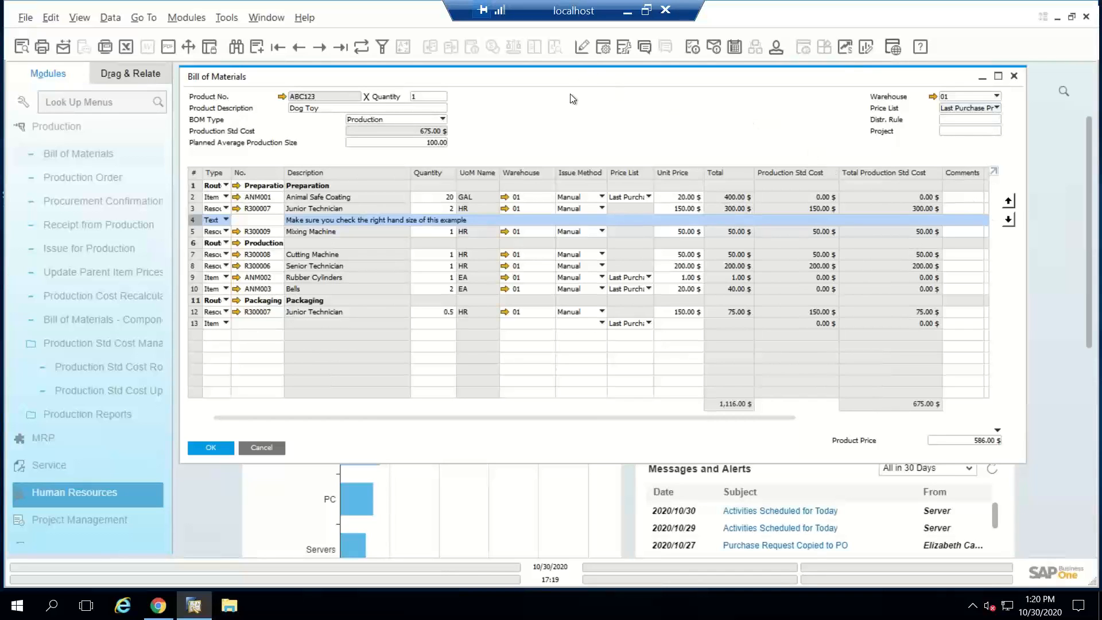
pyautogui.click(263, 447)
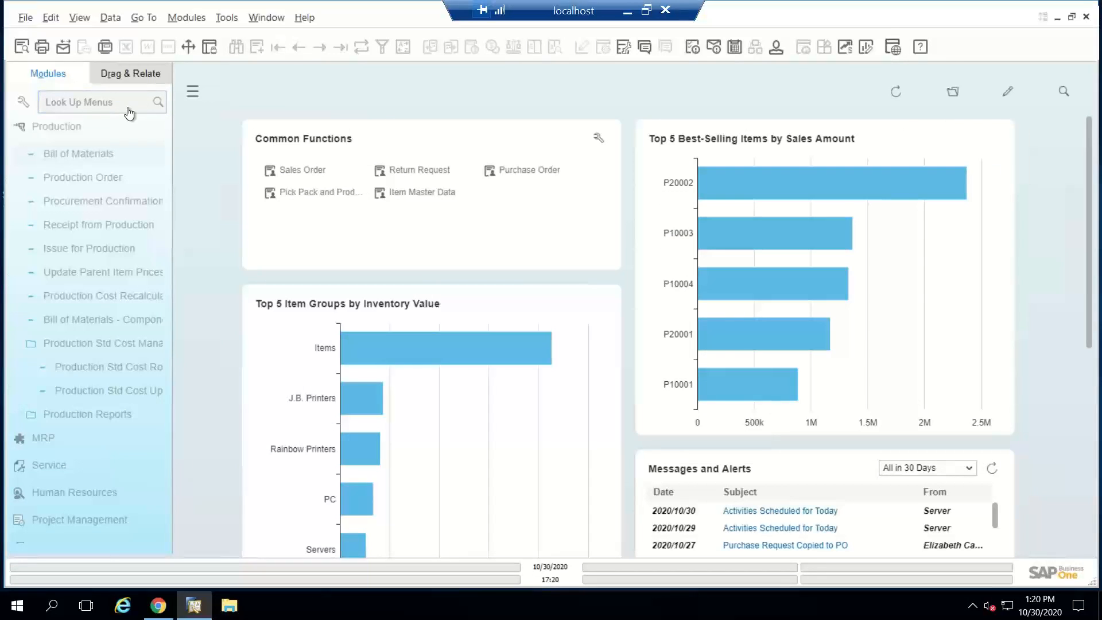
# Step: Open a new production order from the Production module
pyautogui.click(84, 132)
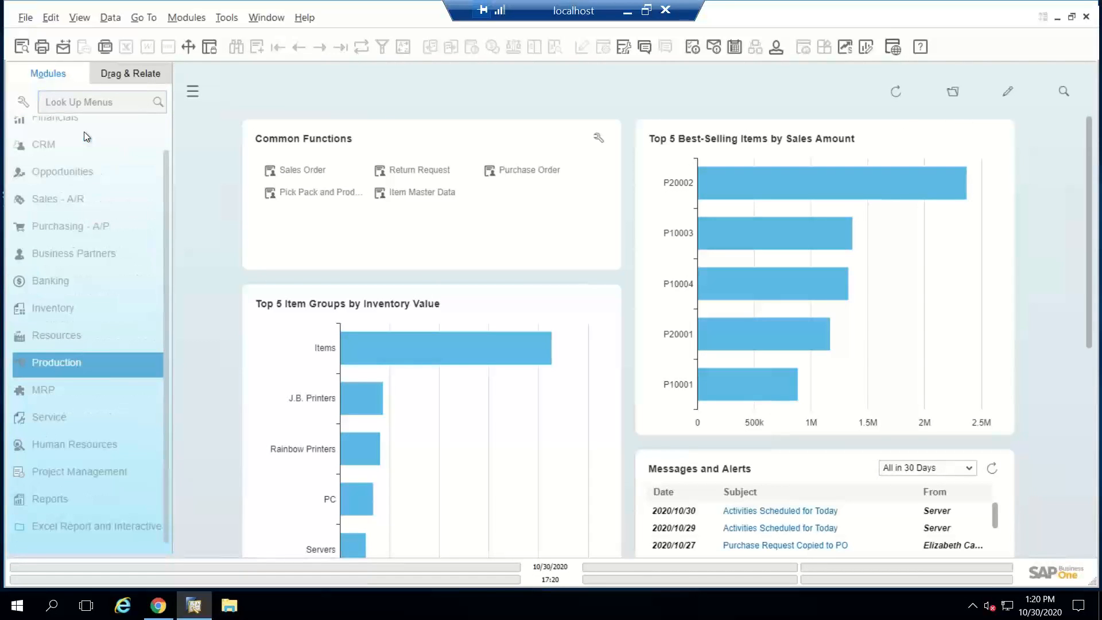
pyautogui.click(88, 171)
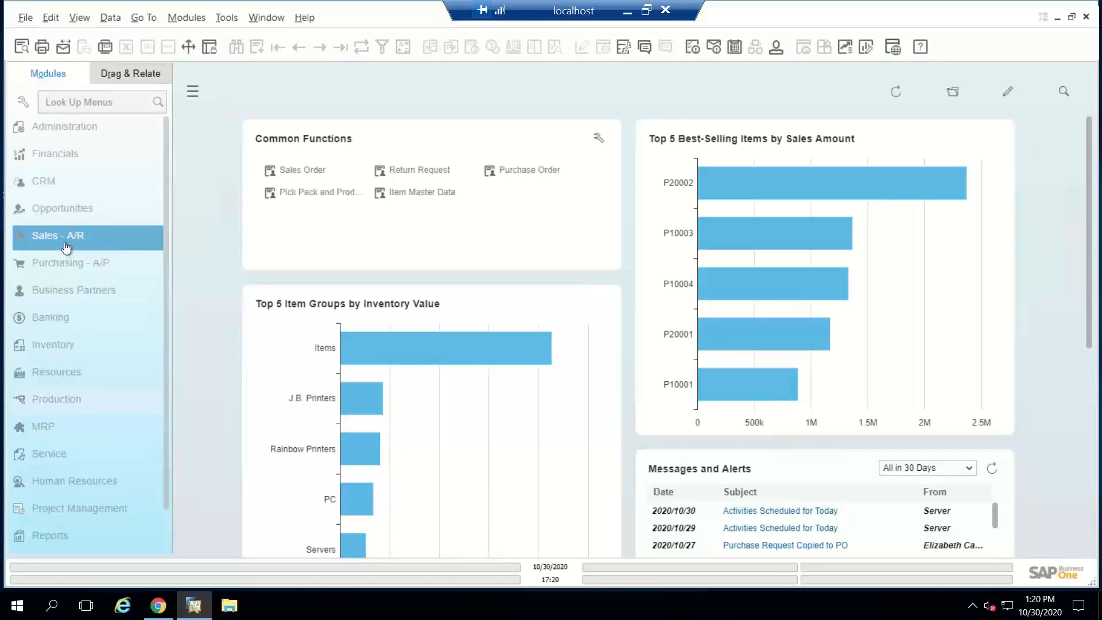
pyautogui.click(46, 398)
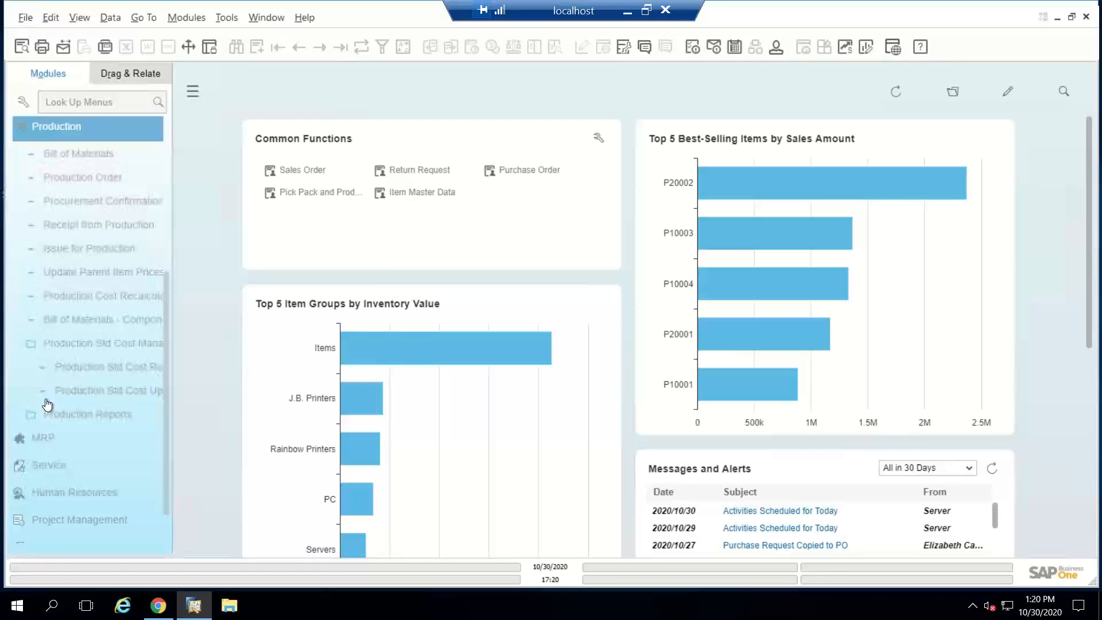
pyautogui.click(88, 198)
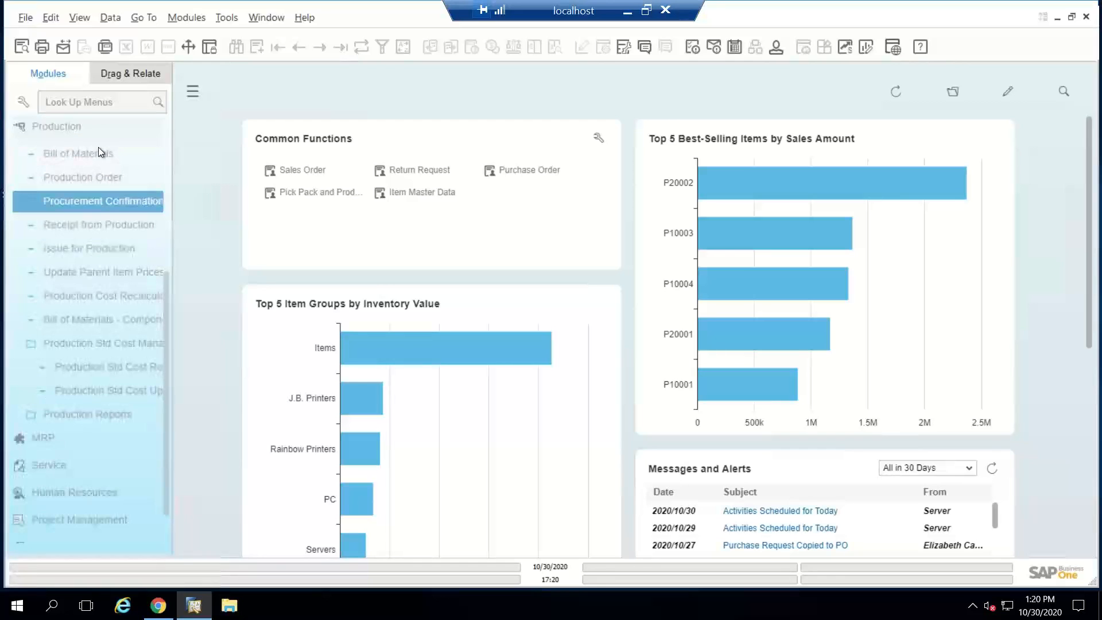
pyautogui.click(80, 176)
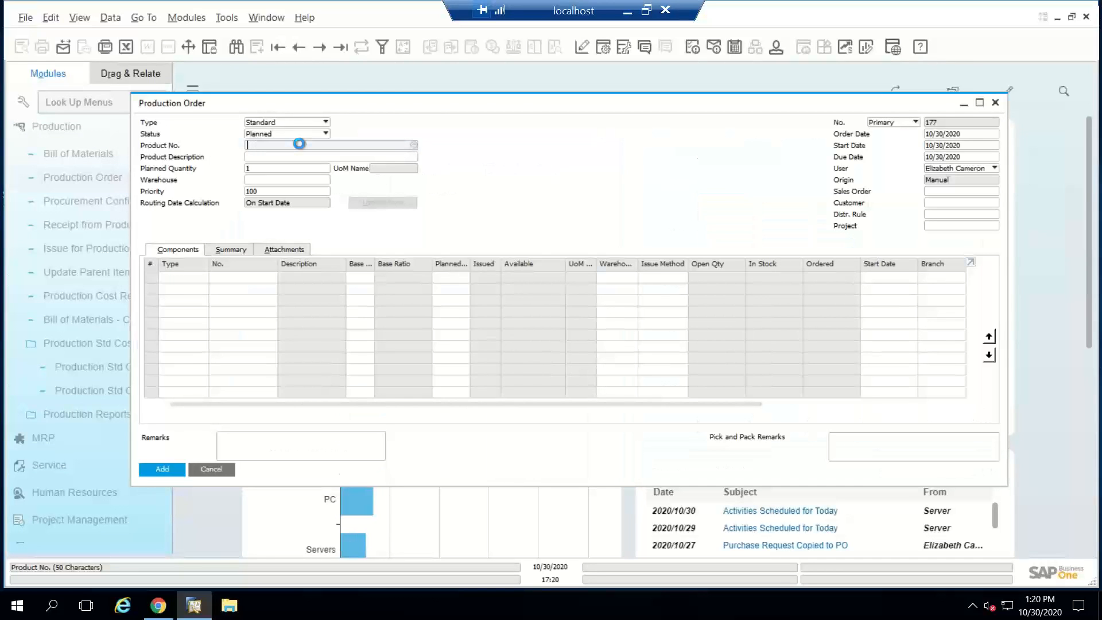
# Step: Choose product P10004 (PC Set 2) for the production order and set its planned quantity to 20
pyautogui.press('Tab')
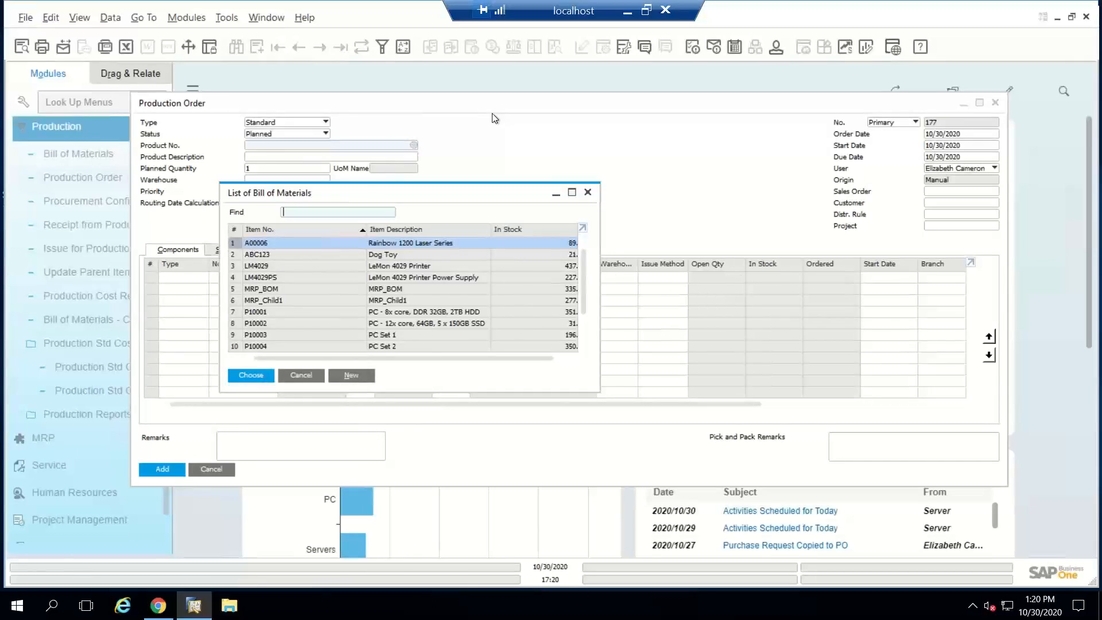
pyautogui.doubleClick(264, 346)
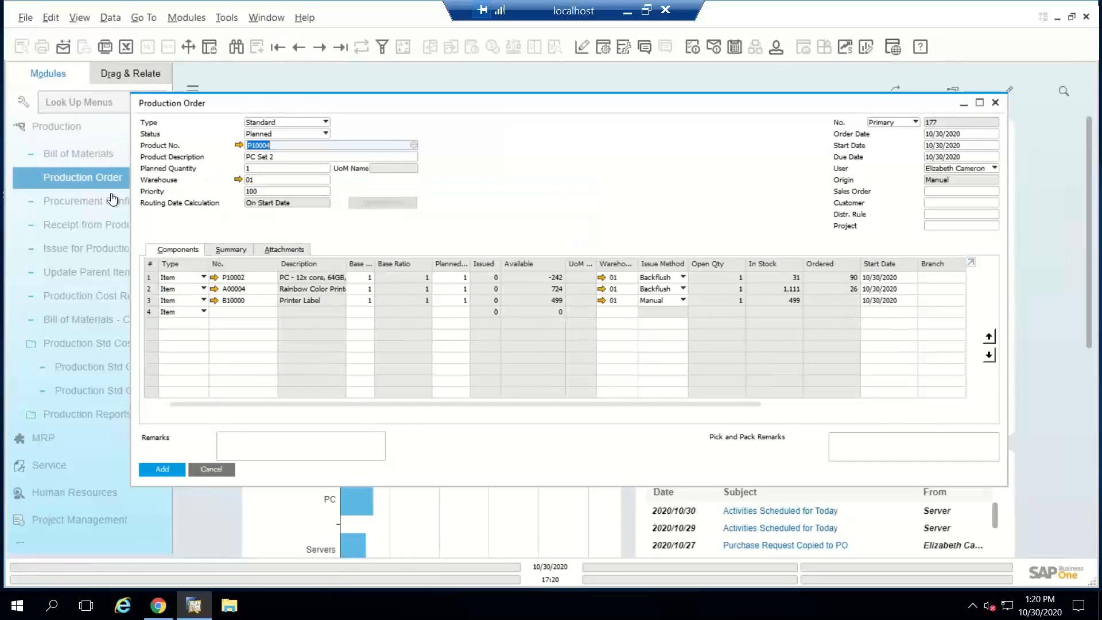
pyautogui.click(280, 169)
pyautogui.write('20')
pyautogui.press('Tab')
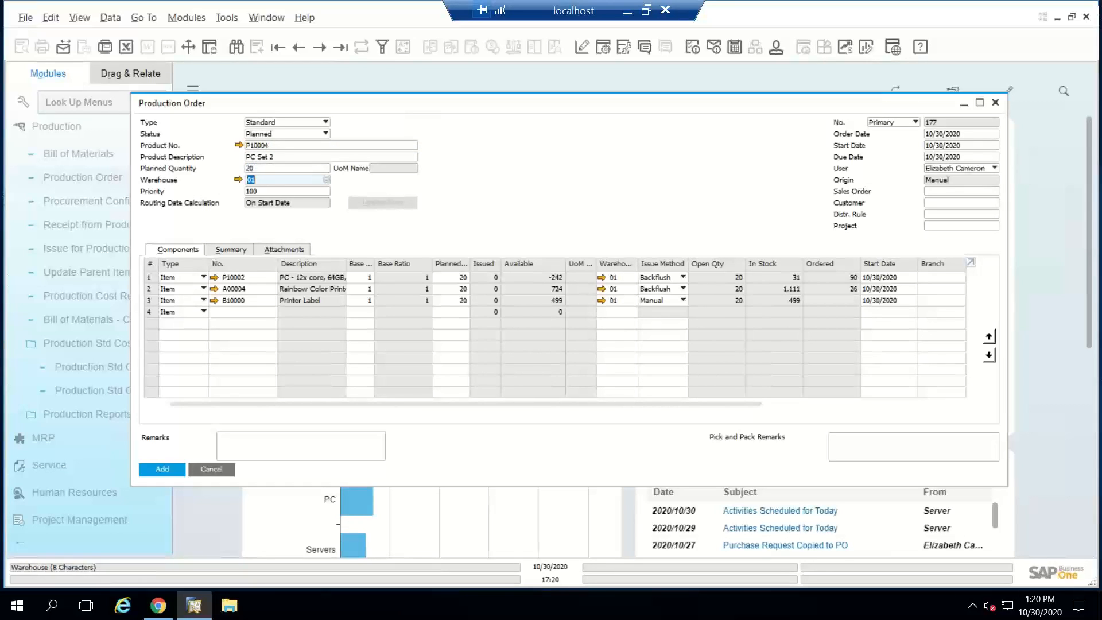
# Step: Try a planned quantity of 10 on the production order and set it back to 20
pyautogui.click(262, 169)
pyautogui.write('1')
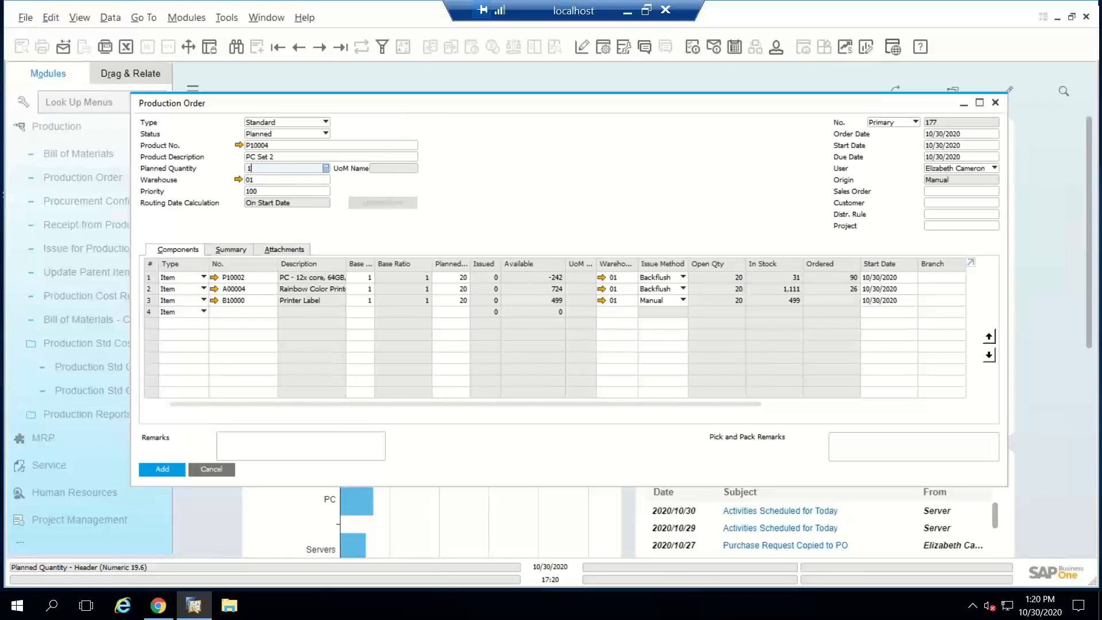
pyautogui.write('0')
pyautogui.press('Tab')
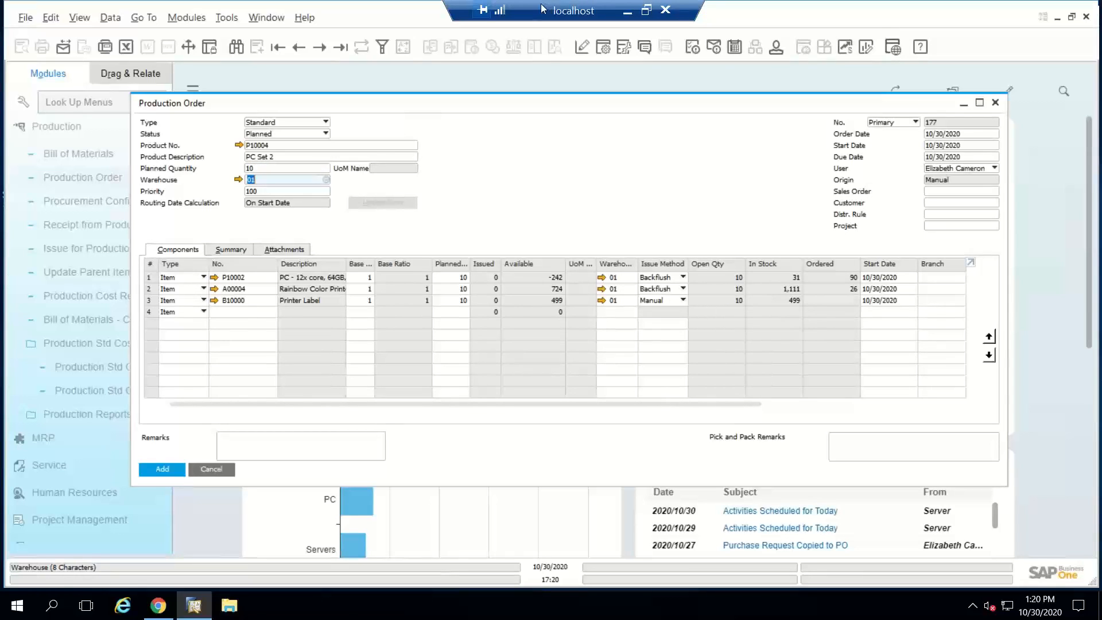
pyautogui.click(276, 171)
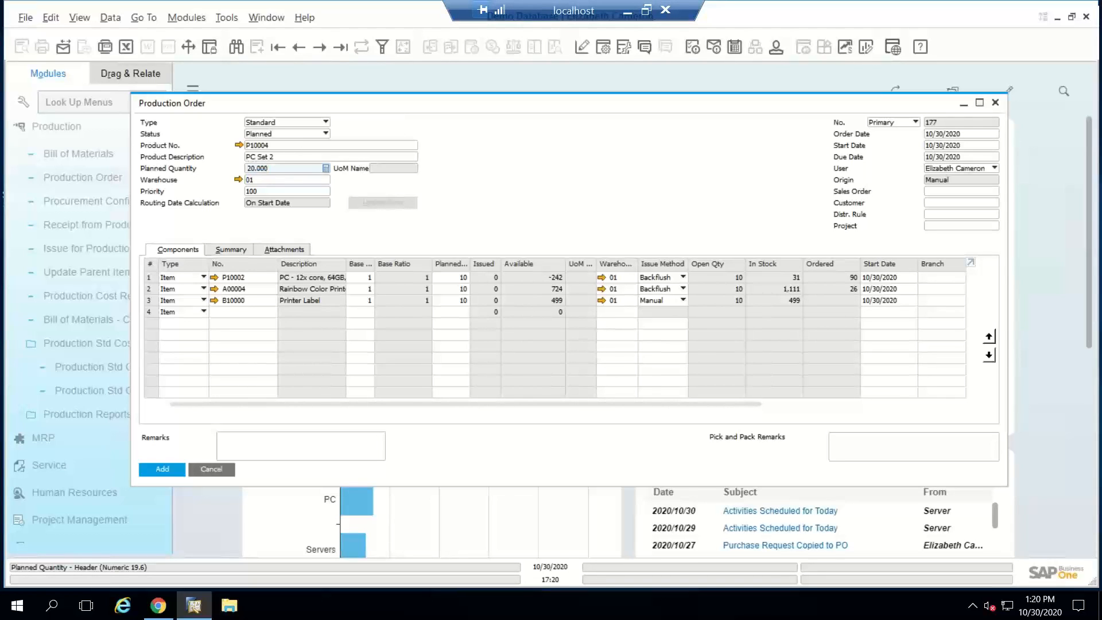
pyautogui.press('Tab')
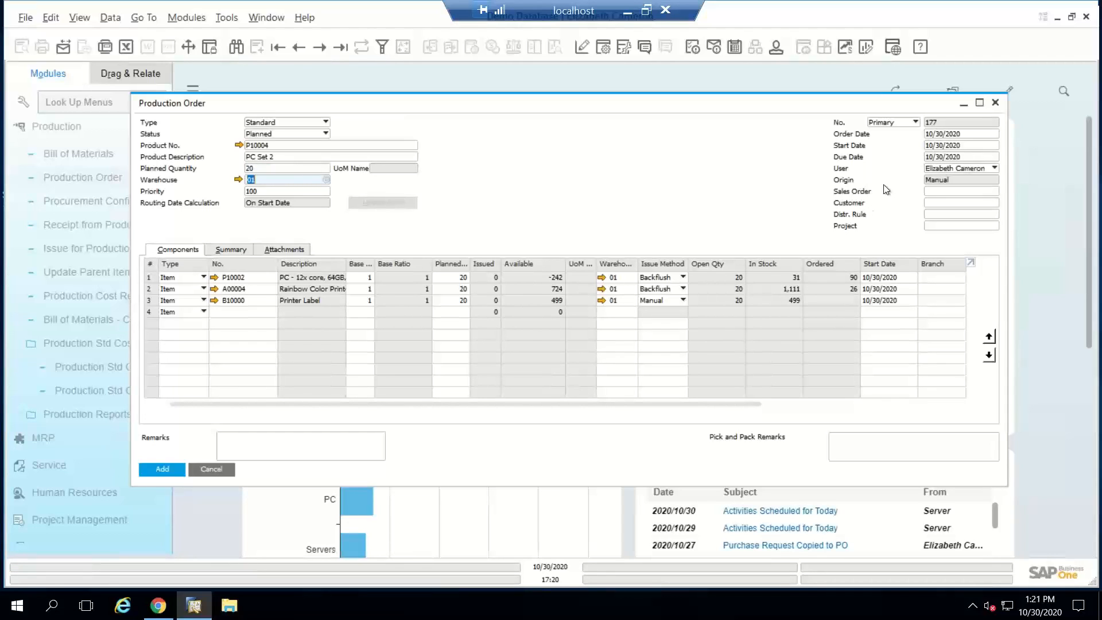
# Step: Set the production order's due date to five days out, 11/04/2020
pyautogui.click(947, 156)
pyautogui.write('+5')
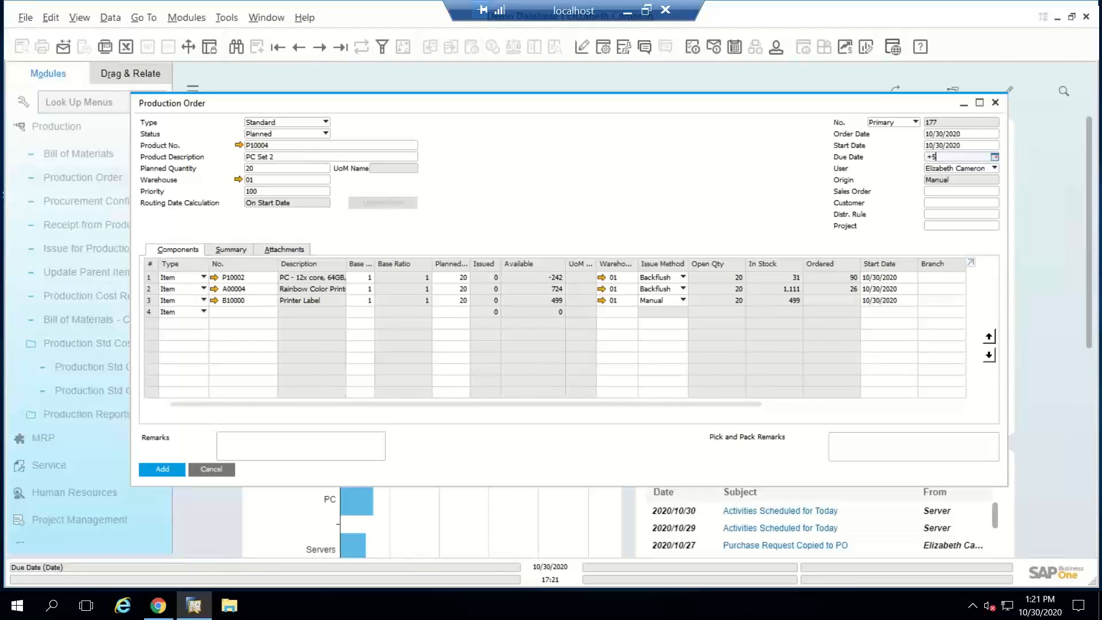
pyautogui.press('Tab')
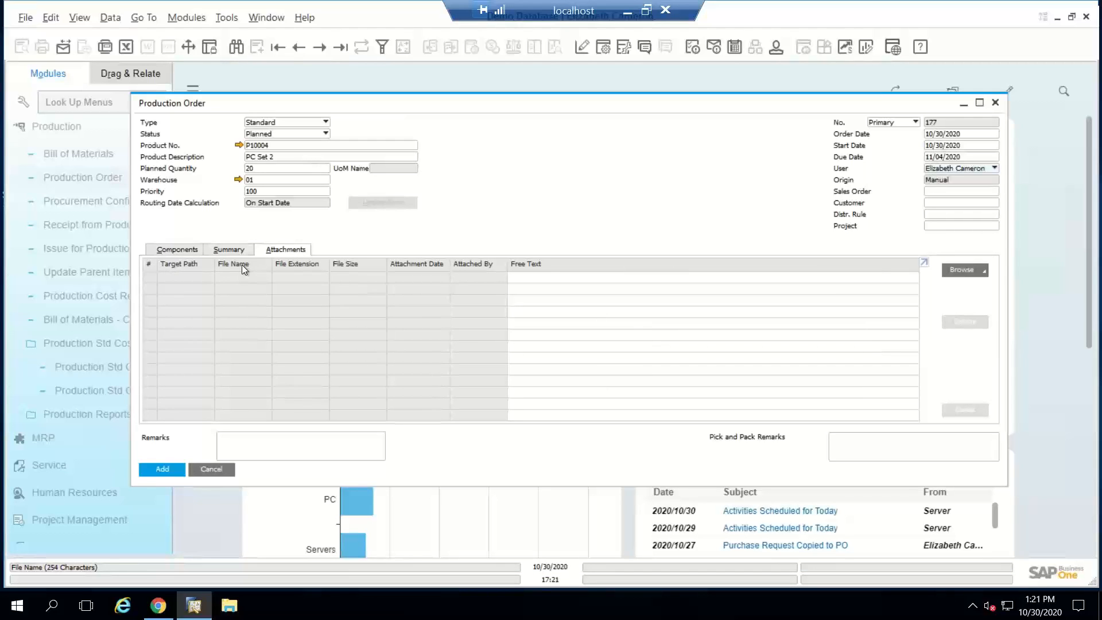
# Step: Review the production order's summary and return to its component list
pyautogui.click(229, 250)
pyautogui.click(178, 249)
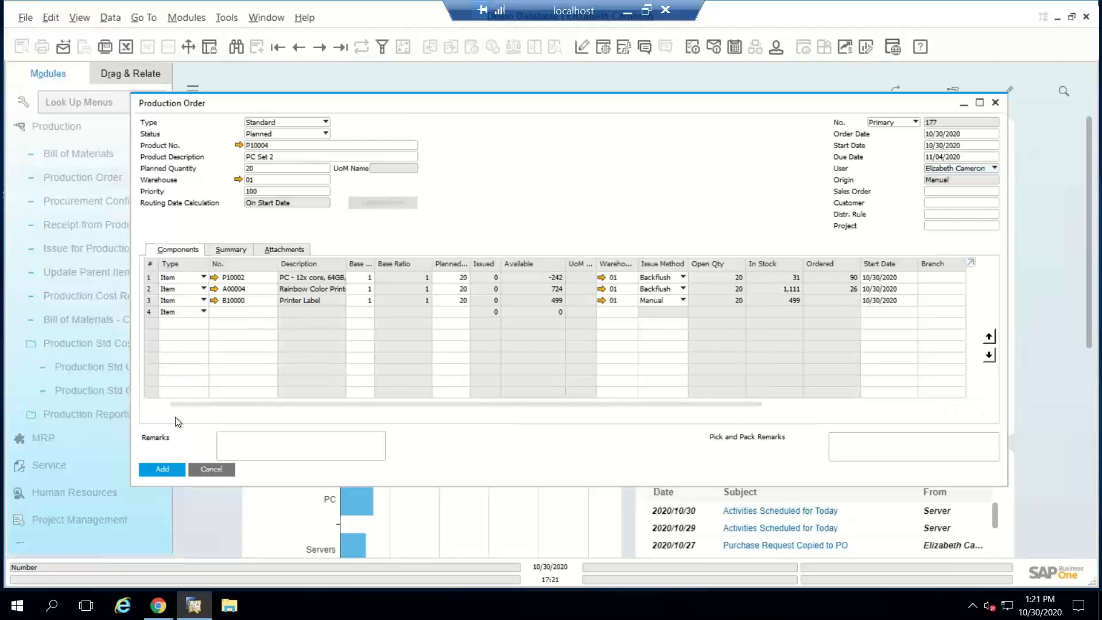
# Step: Add the PC Set 2 production order, reopen the last saved record to check it, and close it
pyautogui.click(161, 467)
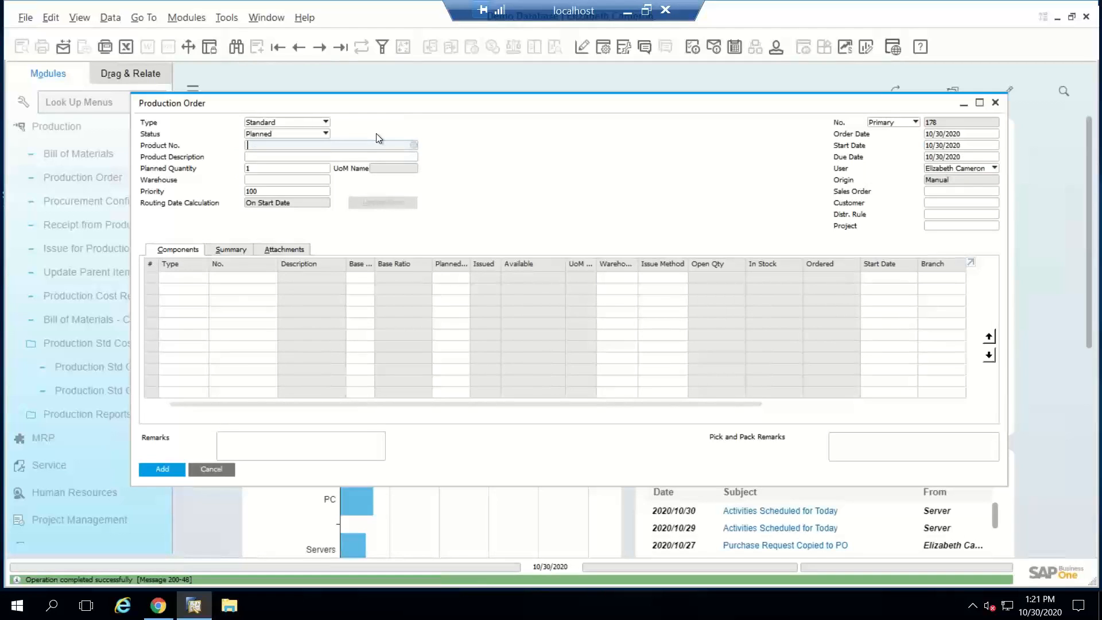
pyautogui.click(344, 49)
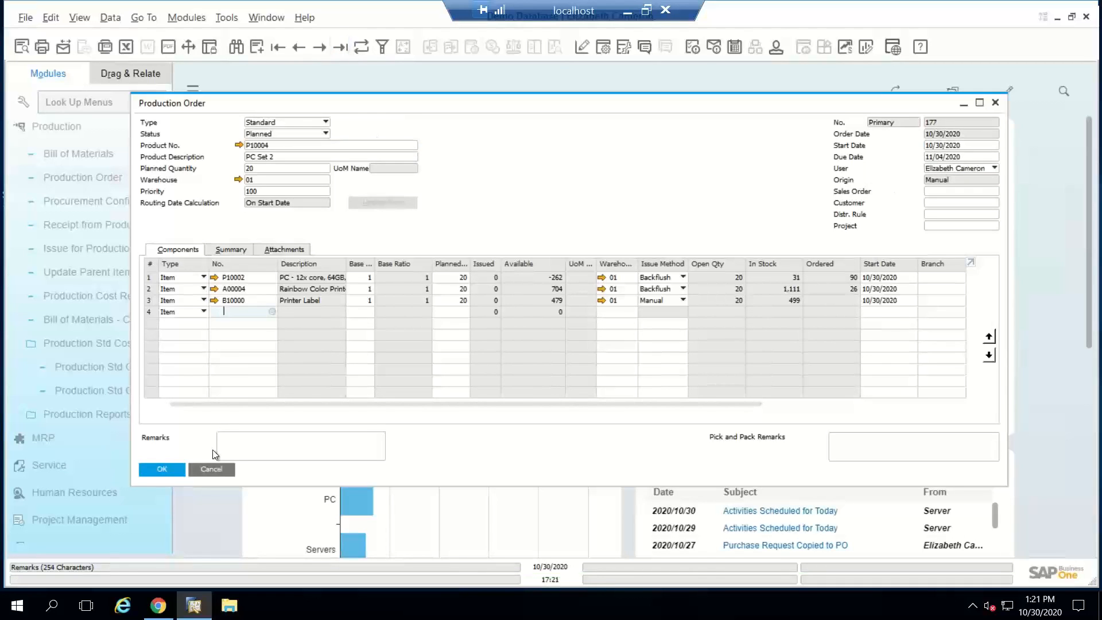
pyautogui.click(210, 470)
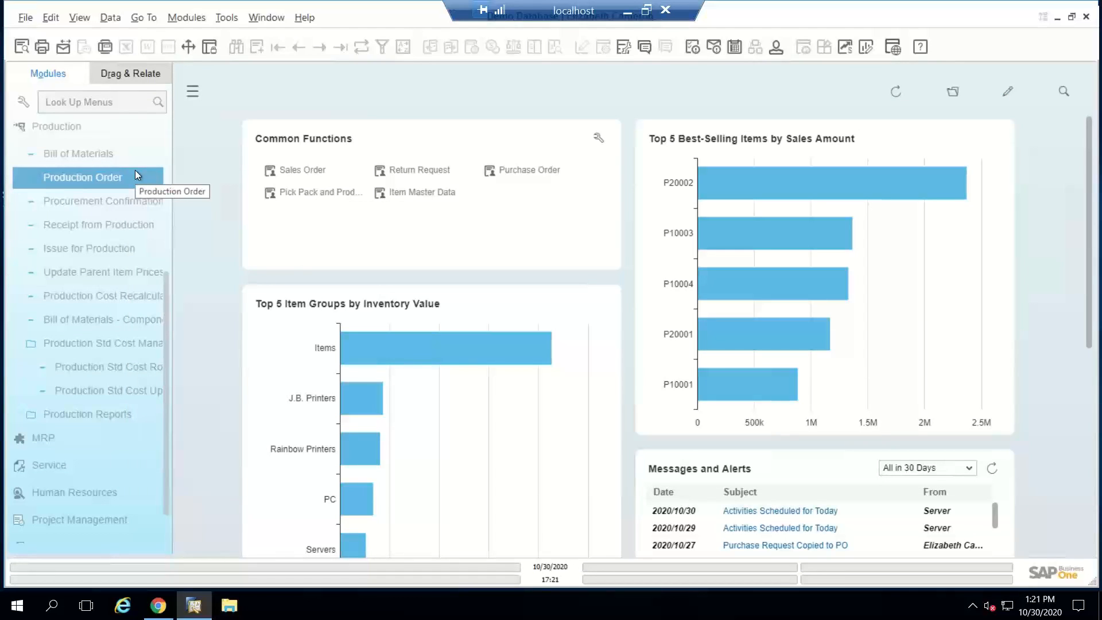
# Step: Leave the Production module and start a new sales order from Sales - A/R for the first business partner
pyautogui.click(94, 134)
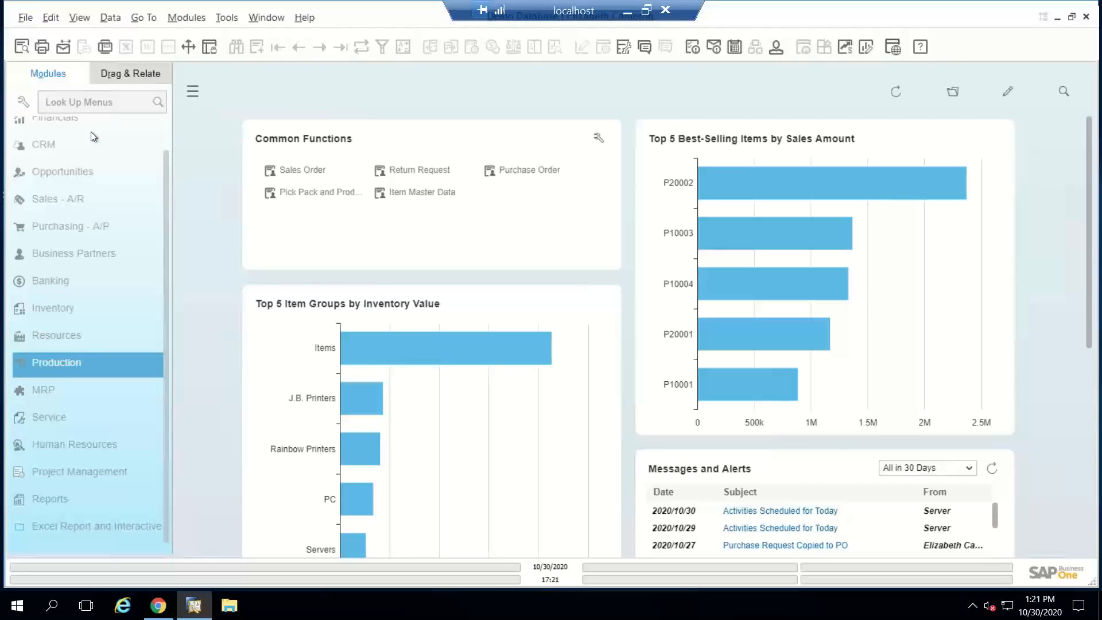
pyautogui.scroll(2, 94, 136)
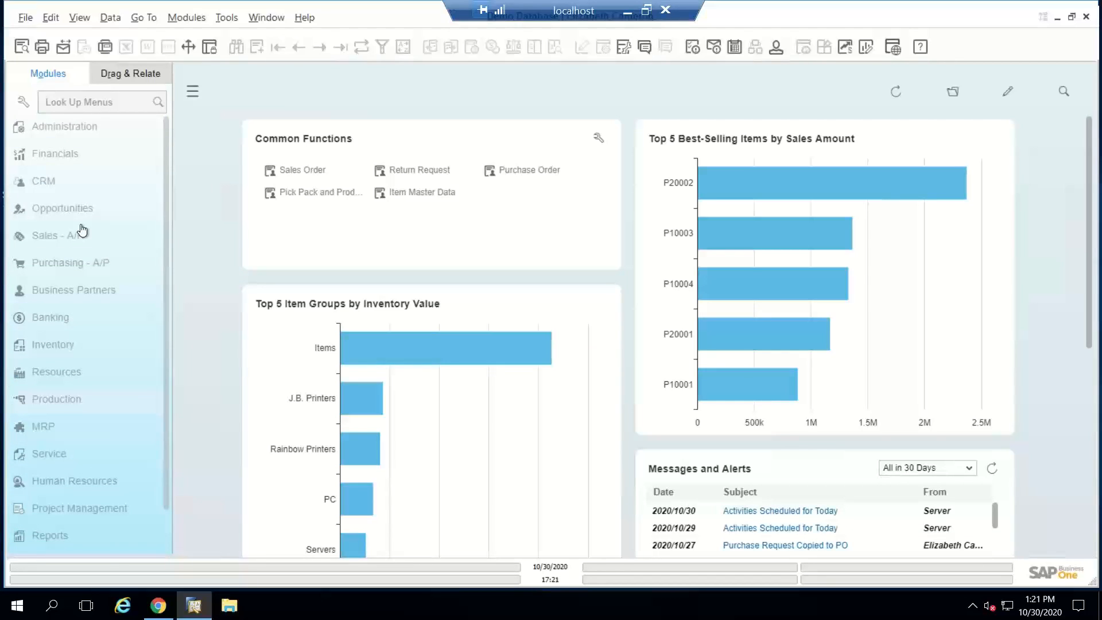
pyautogui.click(63, 207)
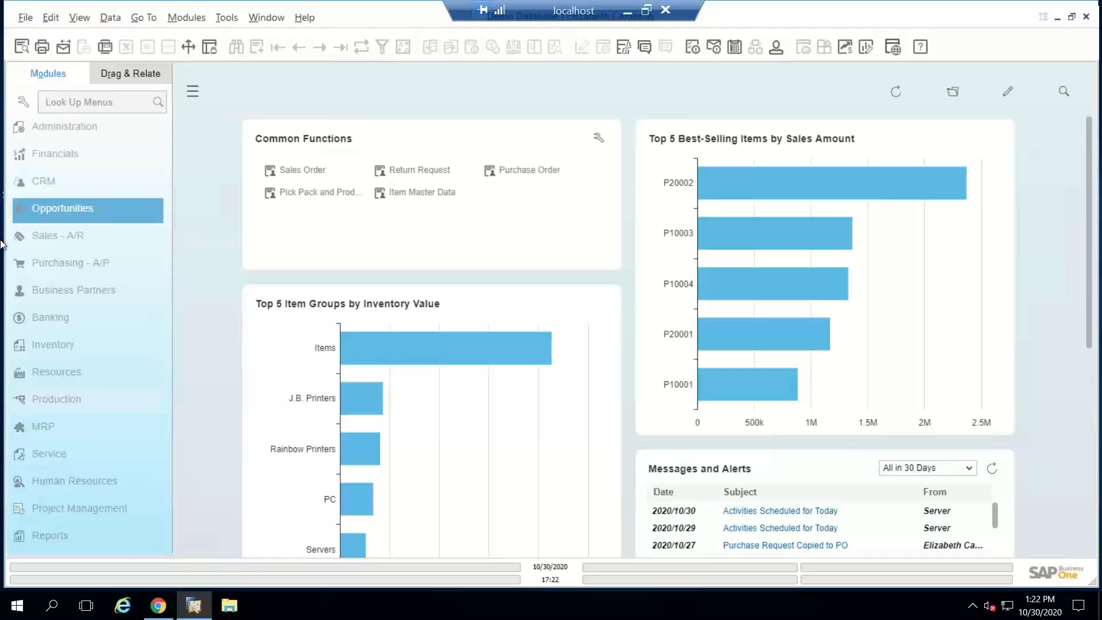
pyautogui.click(61, 235)
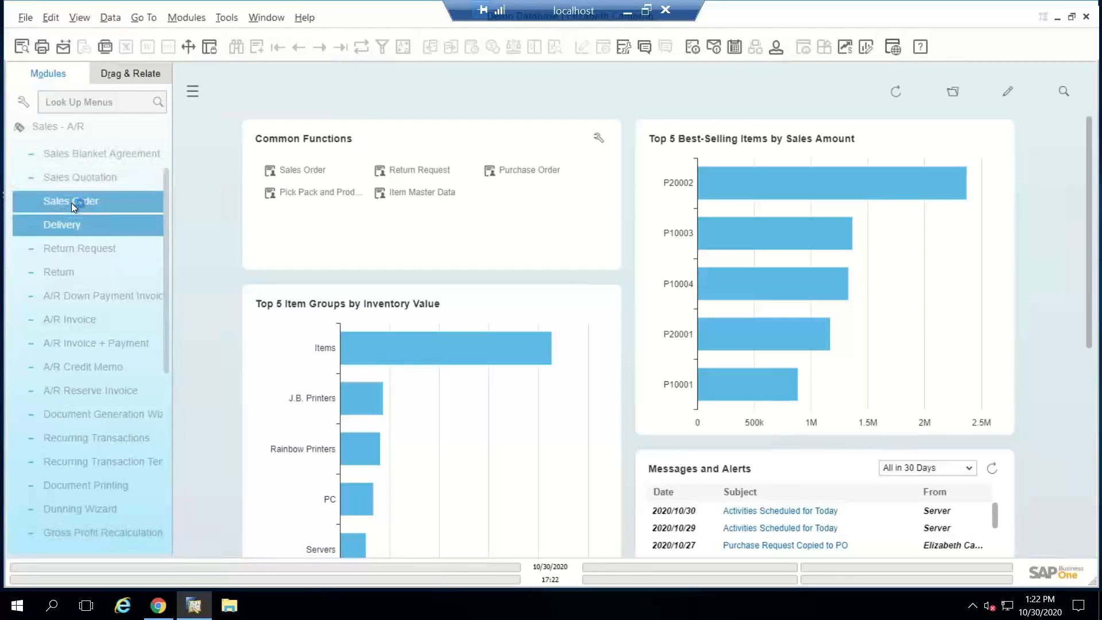
pyautogui.click(71, 202)
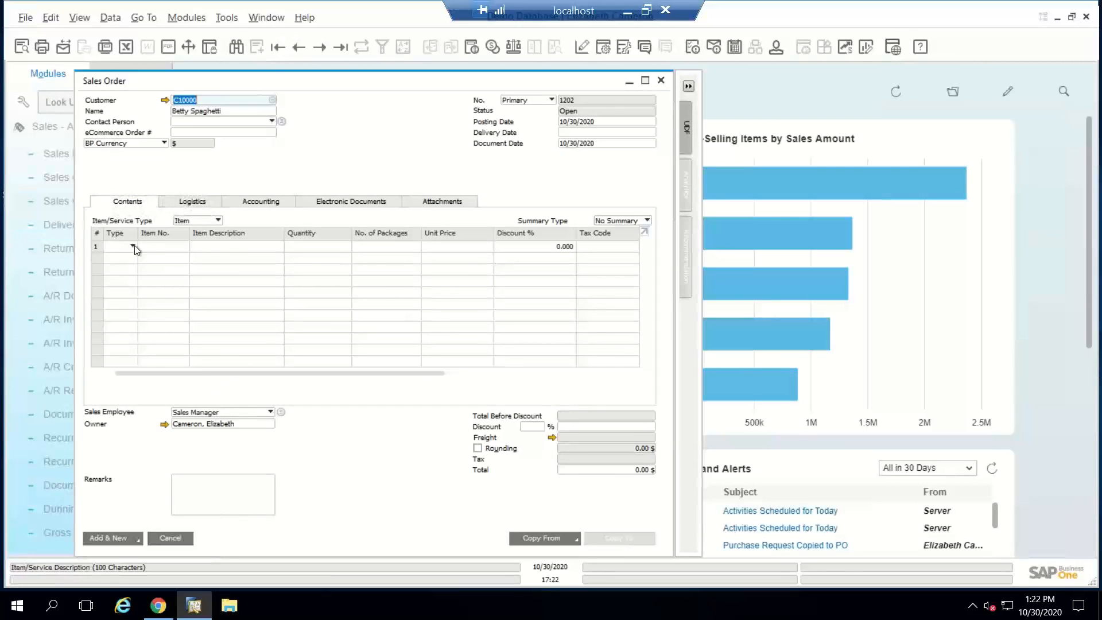
# Step: Add item ABC123 to the sales order and set the delivery date two days out, 11/01/2020, updating the existing rows
pyautogui.click(153, 246)
pyautogui.write('abc')
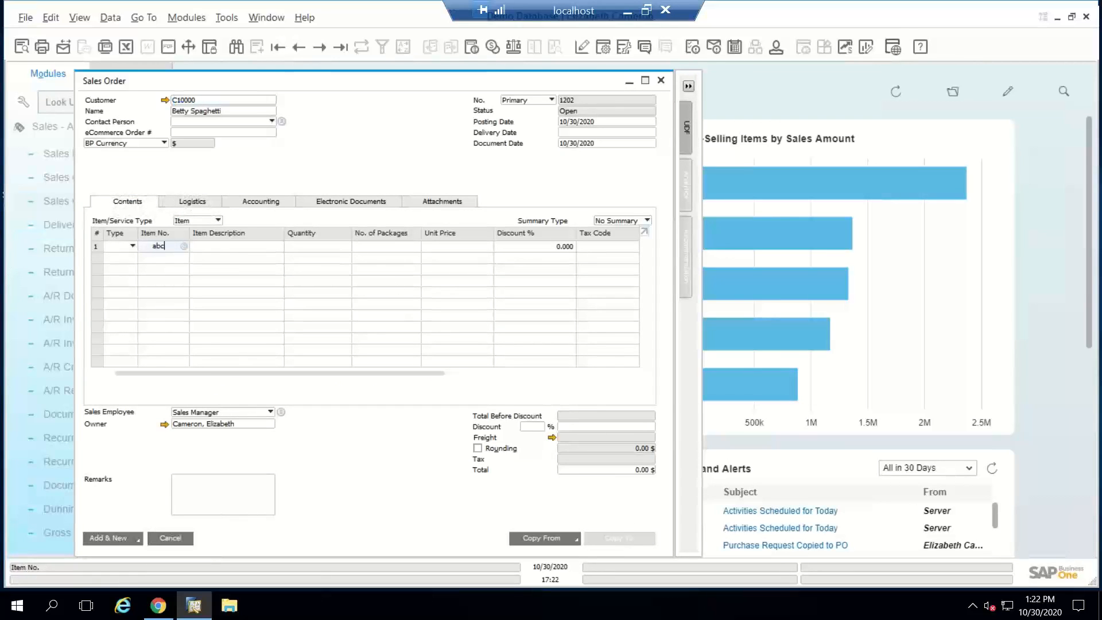
pyautogui.write('123')
pyautogui.press('Tab')
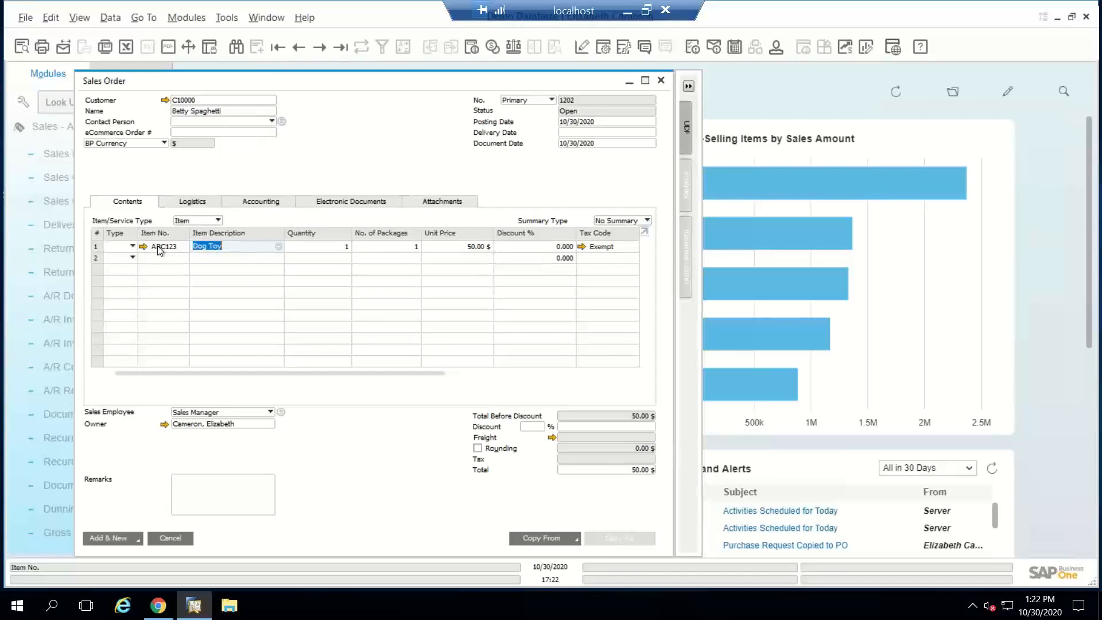
pyautogui.click(563, 132)
pyautogui.write('+2')
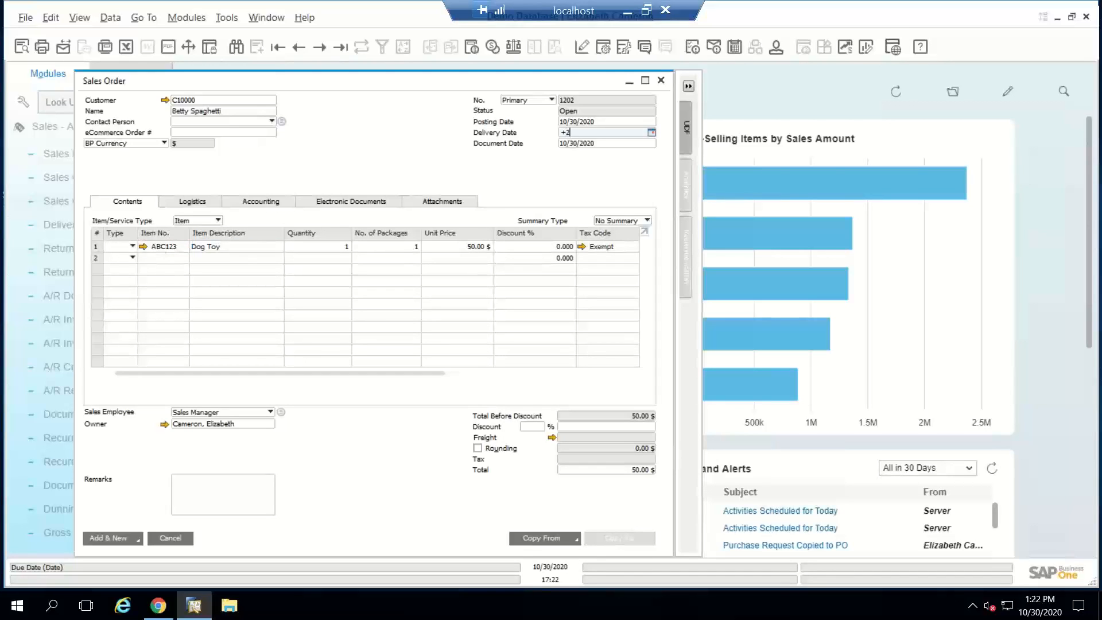
pyautogui.press('Tab')
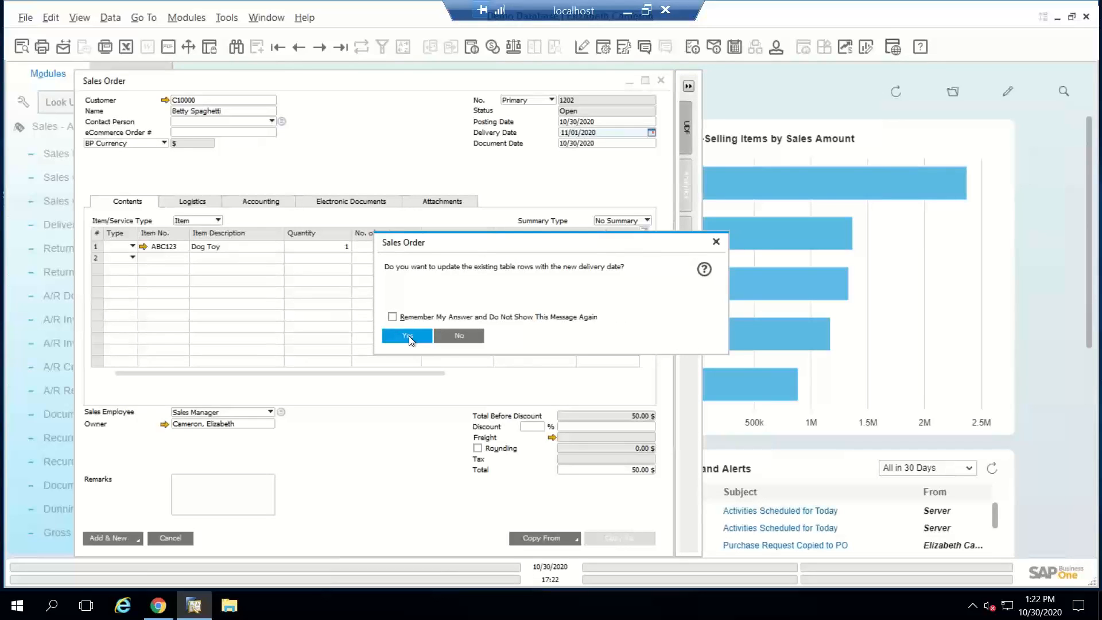
pyautogui.click(406, 336)
# Step: Enable Procure Non Drop-Ship Items in the sales order's logistics settings and apply it to the existing rows
pyautogui.click(196, 200)
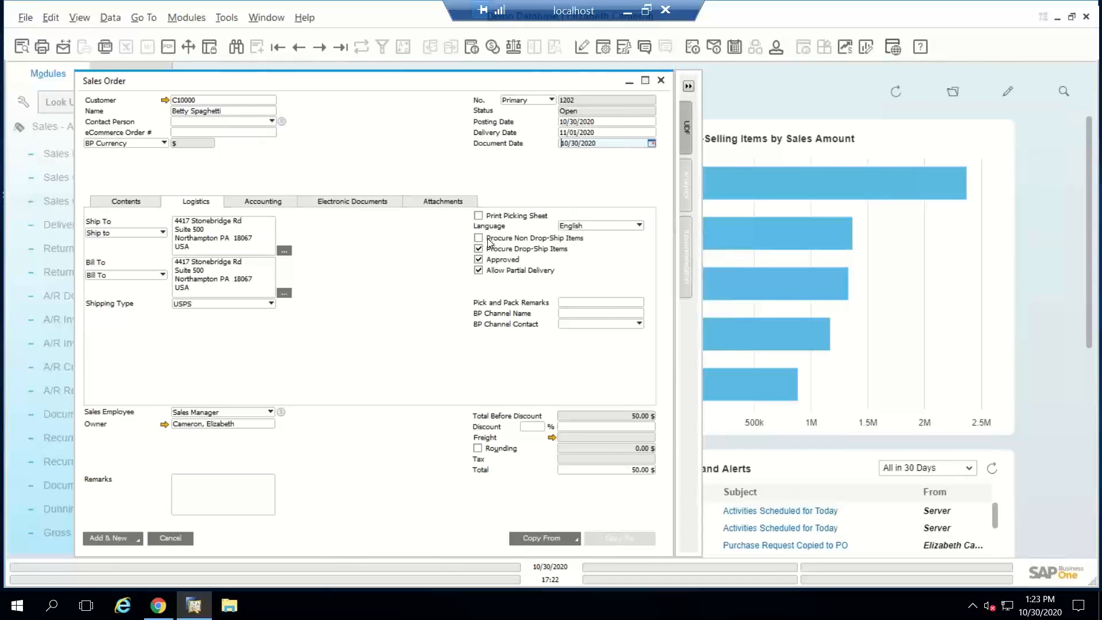
pyautogui.click(478, 238)
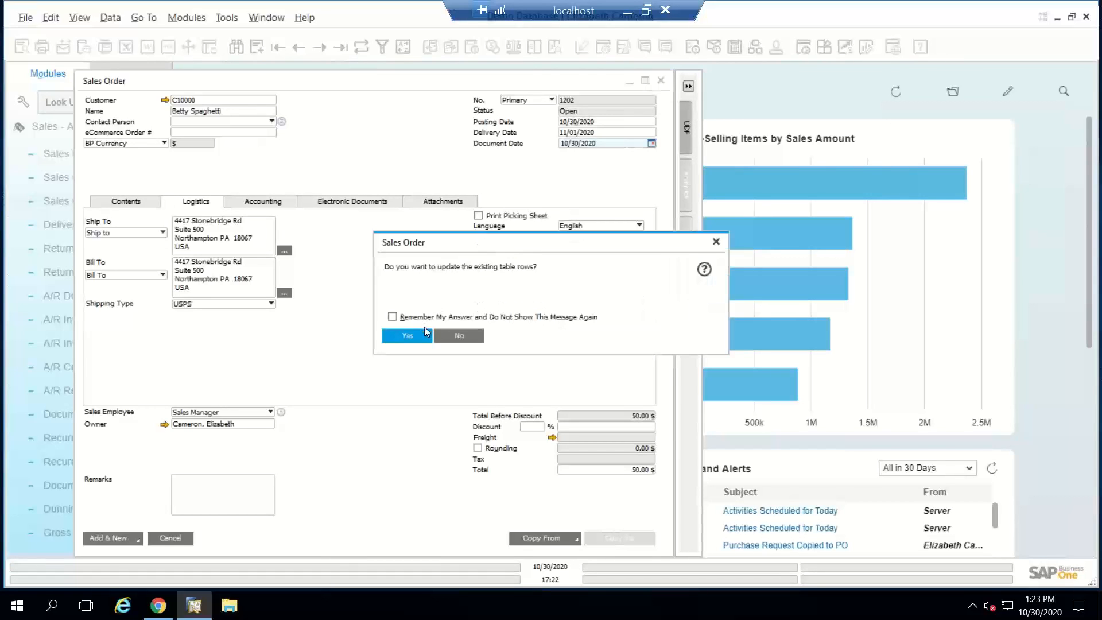
pyautogui.click(420, 336)
# Step: Set the Dog Toy line's quantity to 10, choosing Continue in the availability check, and add the sales order
pyautogui.click(143, 201)
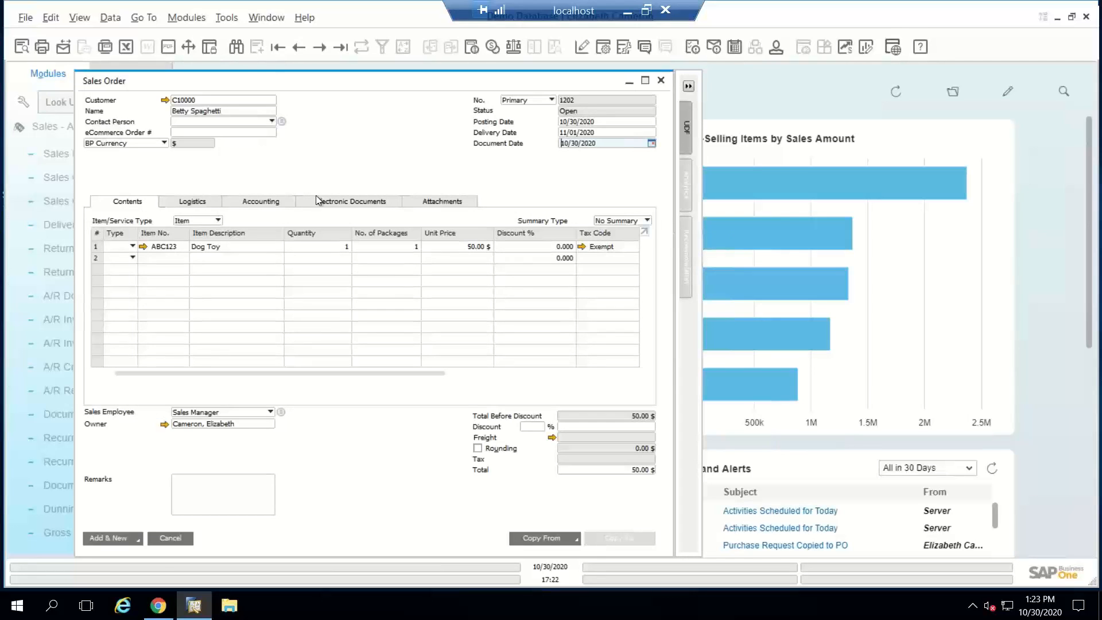
pyautogui.doubleClick(316, 247)
pyautogui.write('10')
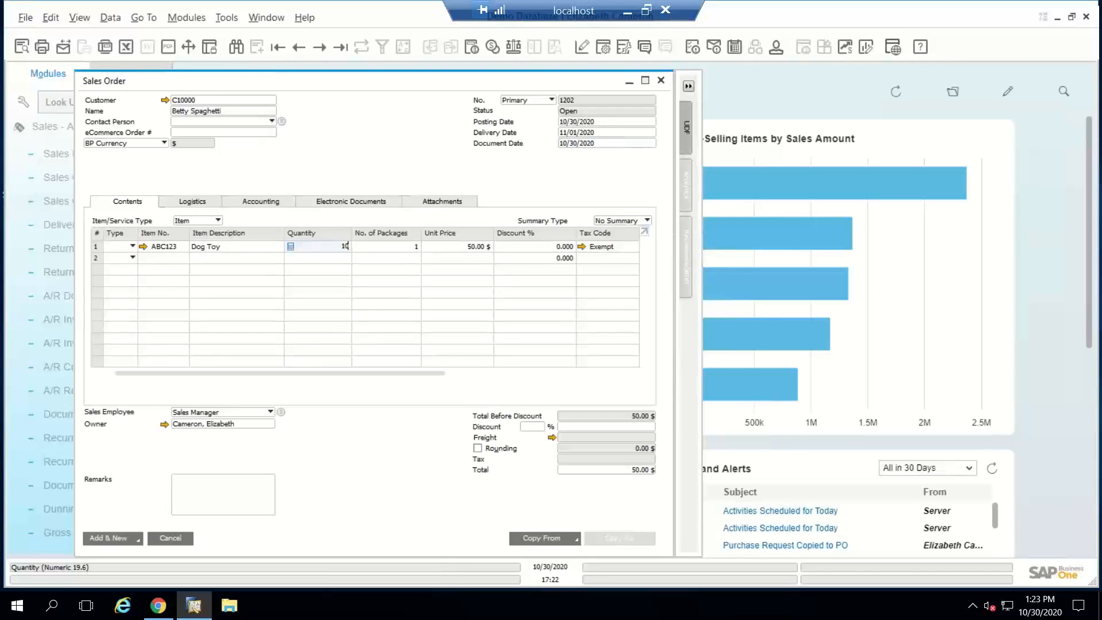
pyautogui.press('Tab')
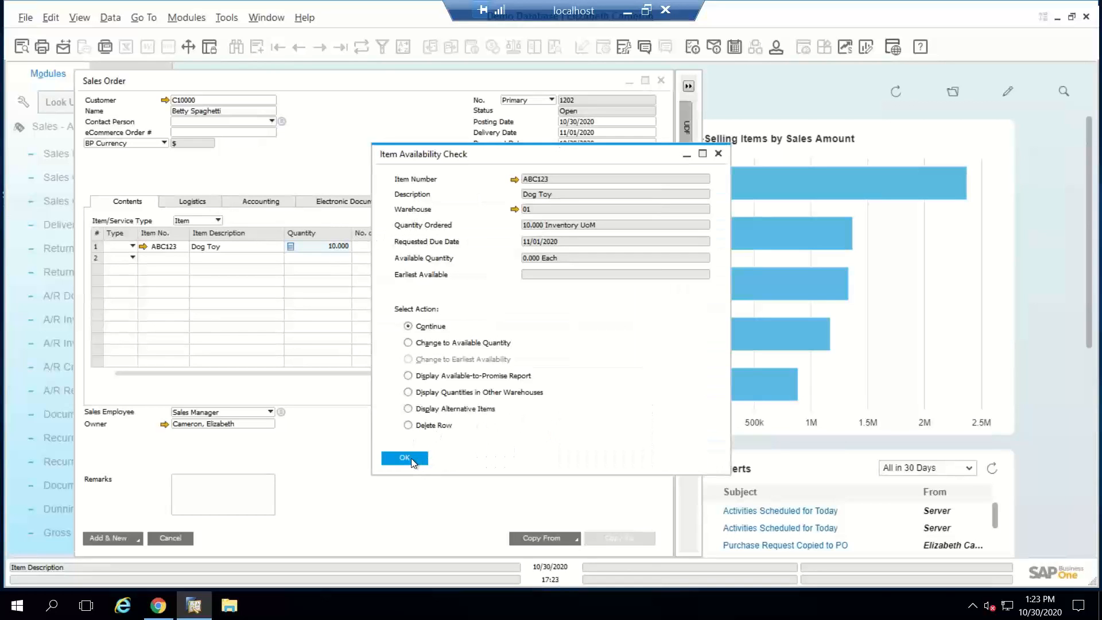
pyautogui.click(411, 458)
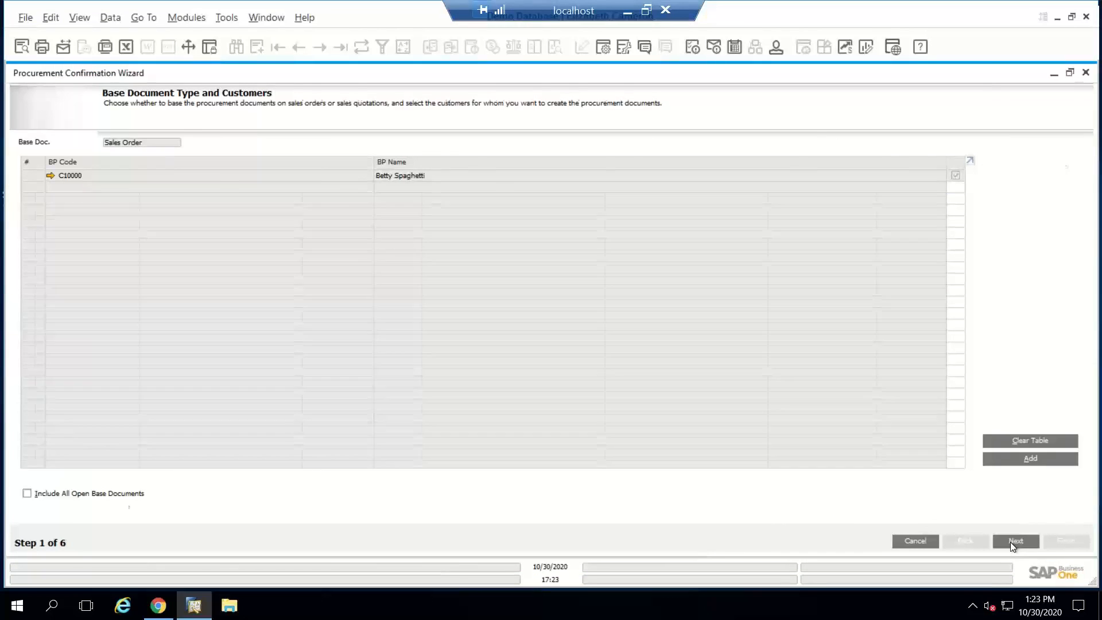
# Step: Use the new sales order as the procurement base document and choose Production Order as the target for its Dog Toy line
pyautogui.click(1015, 540)
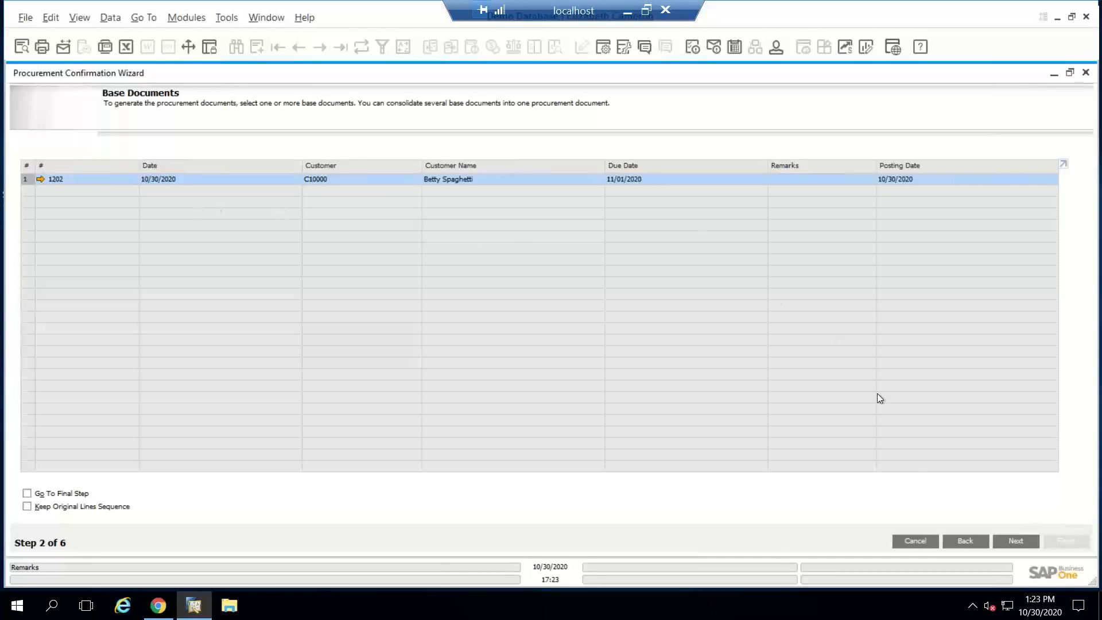
pyautogui.click(1012, 540)
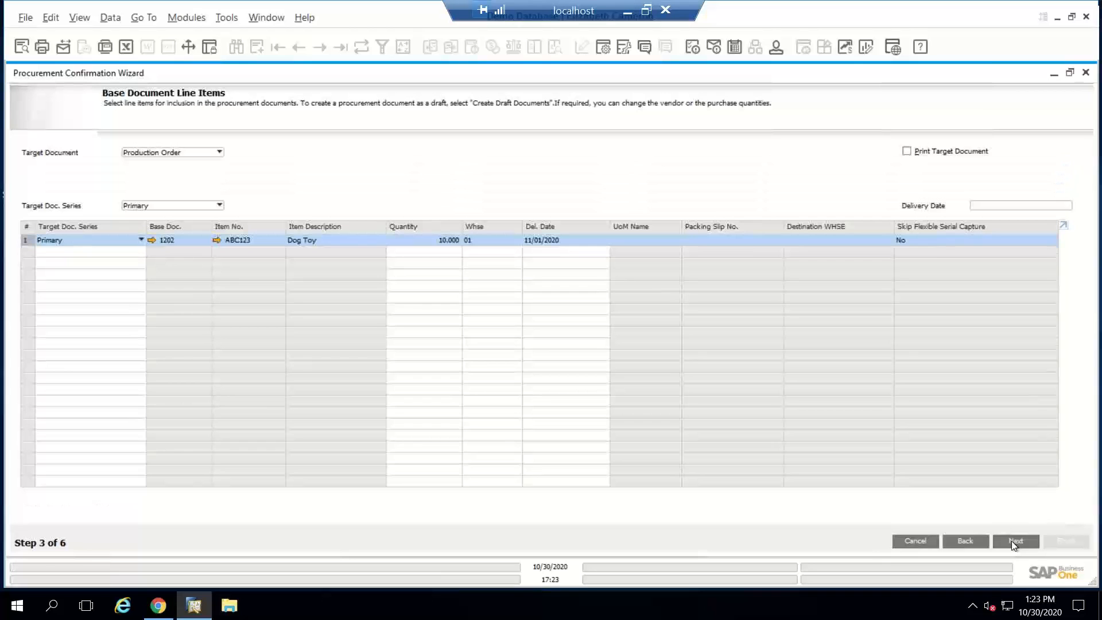
pyautogui.click(449, 240)
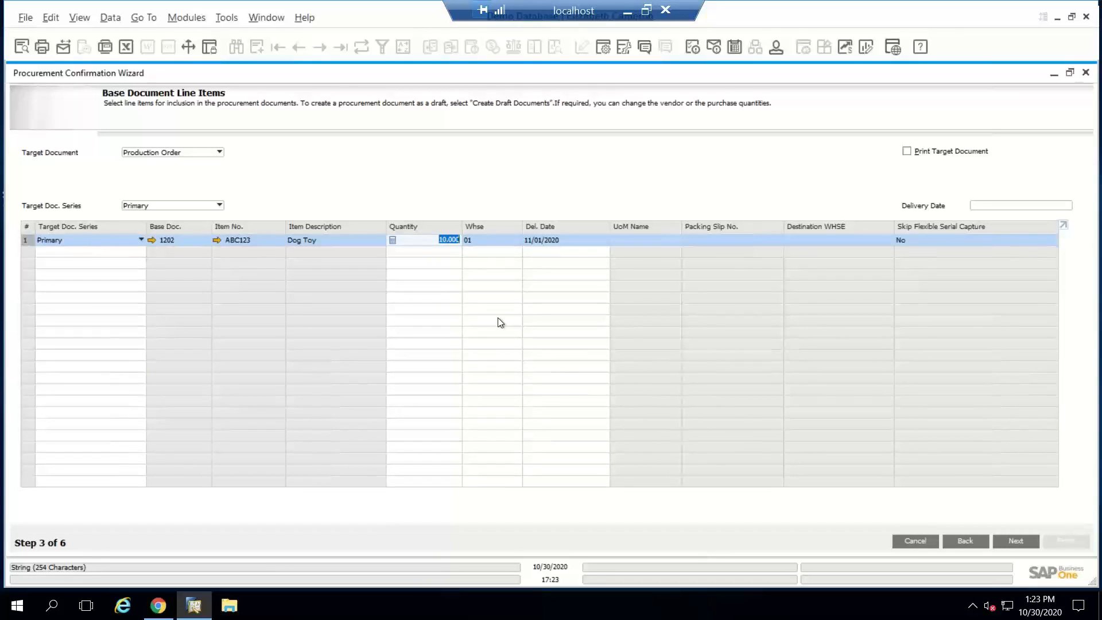
pyautogui.click(163, 152)
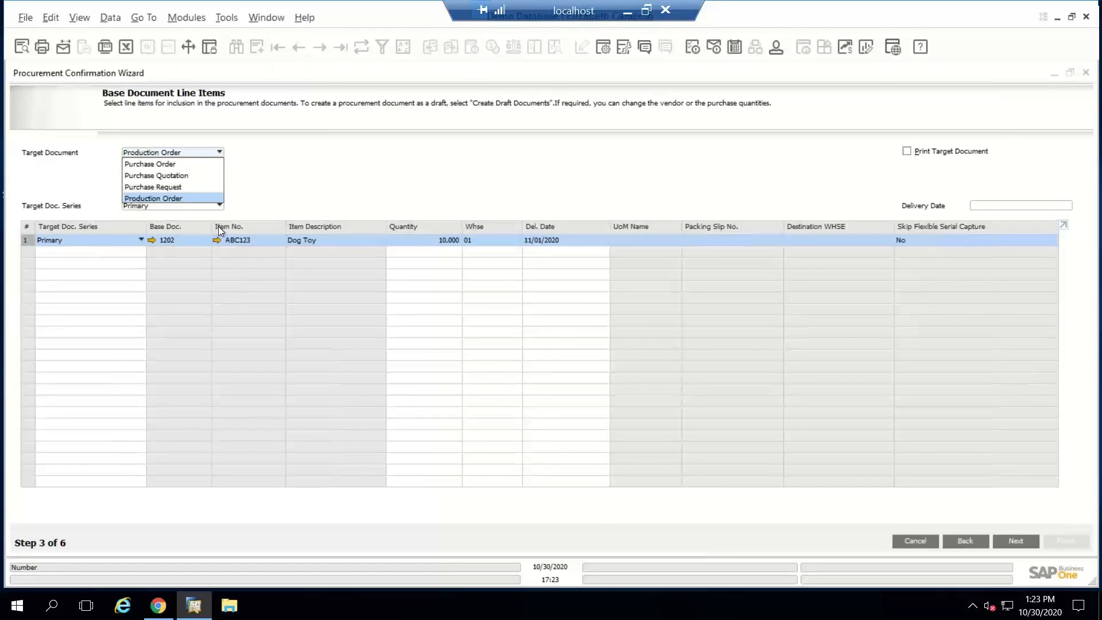
pyautogui.click(180, 198)
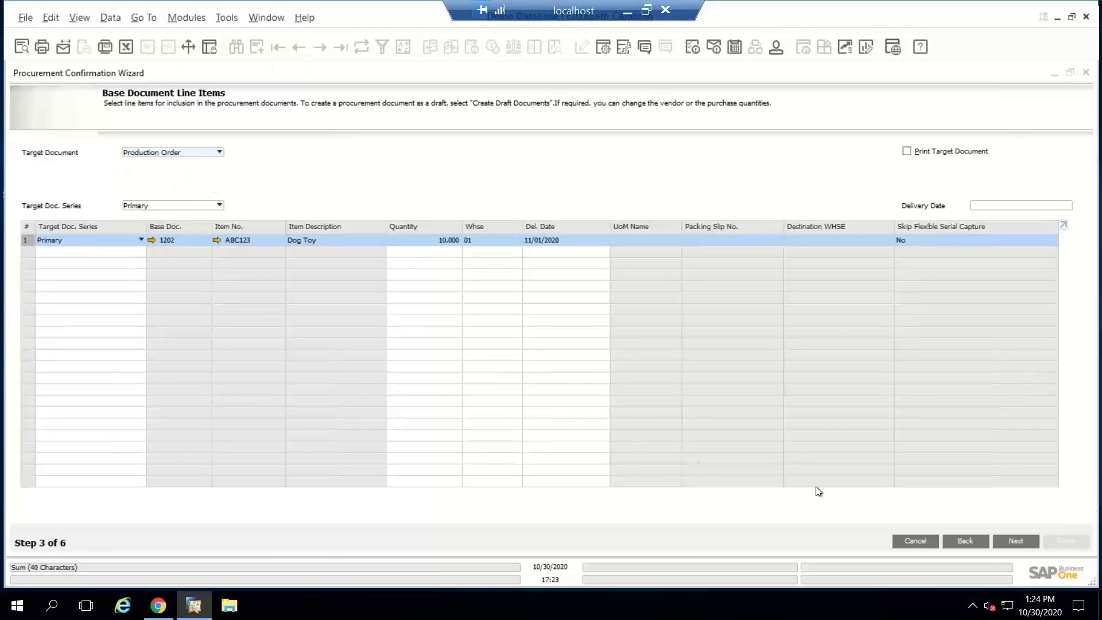
# Step: Generate the Dog Toy production order without consolidation, view it from the summary report, and close it and the wizard
pyautogui.click(1002, 542)
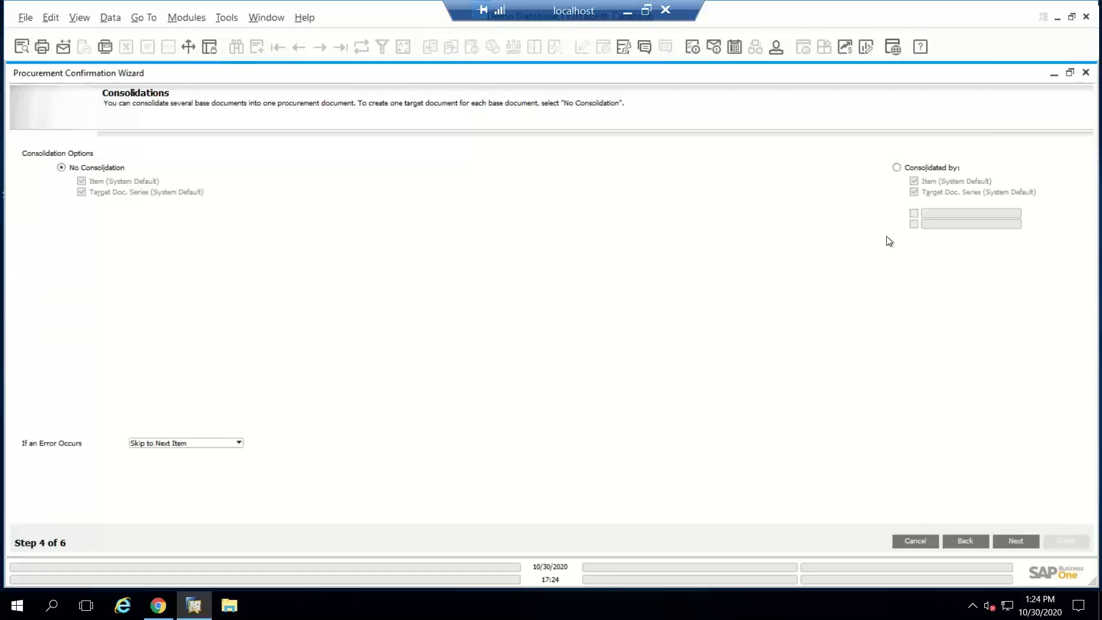
pyautogui.click(1005, 538)
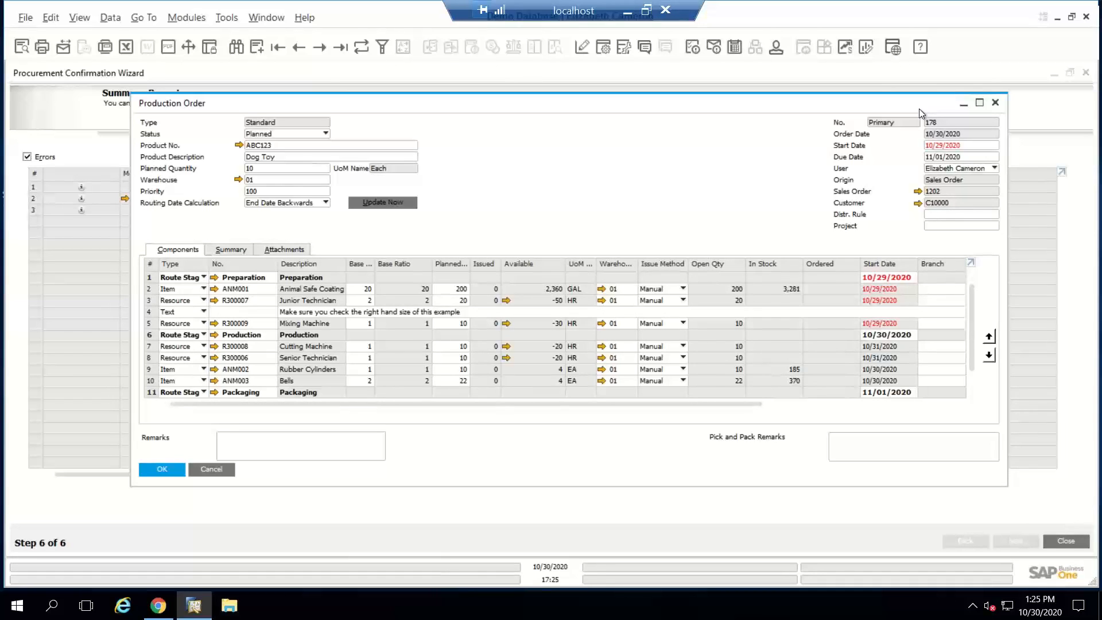
pyautogui.click(995, 103)
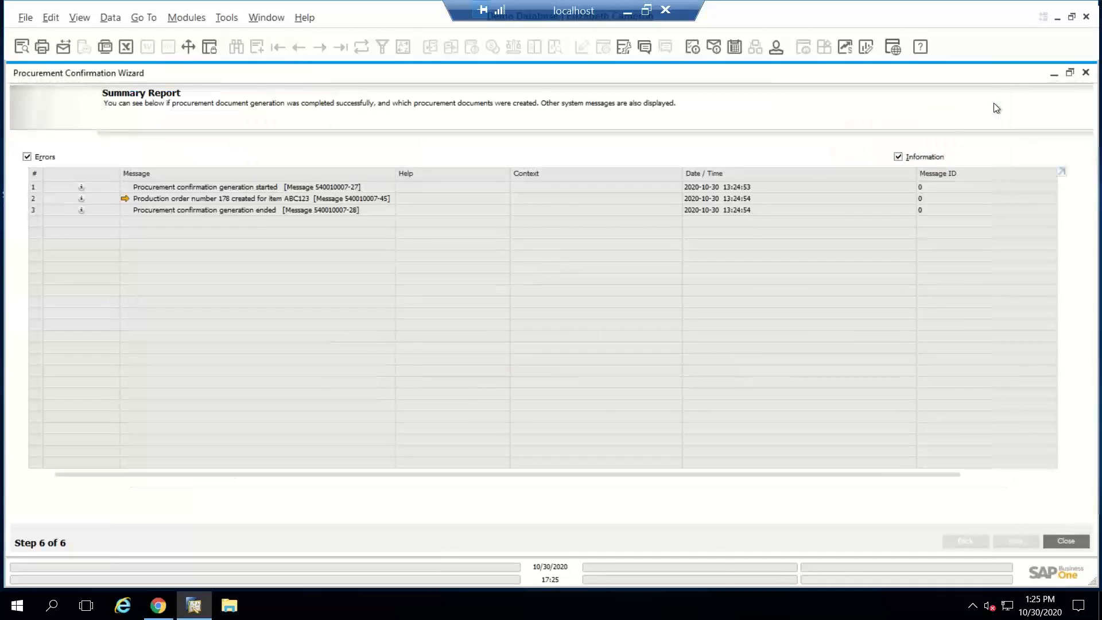
pyautogui.click(1085, 73)
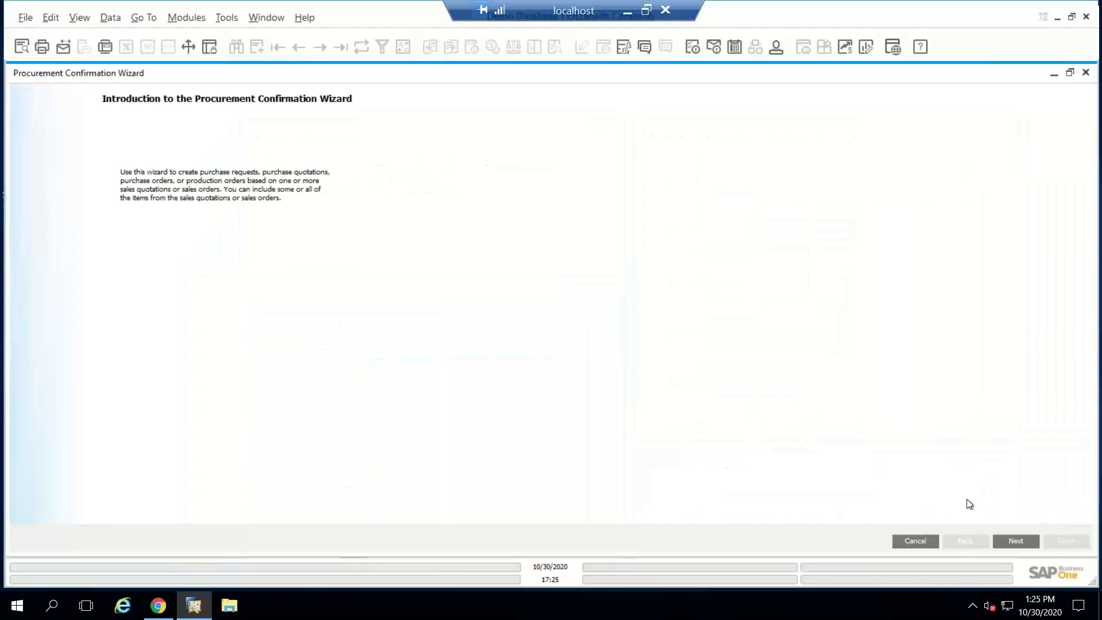
# Step: Start another procurement confirmation based on sales orders and add the whole range of customers from the first to the last business partner code
pyautogui.click(1015, 542)
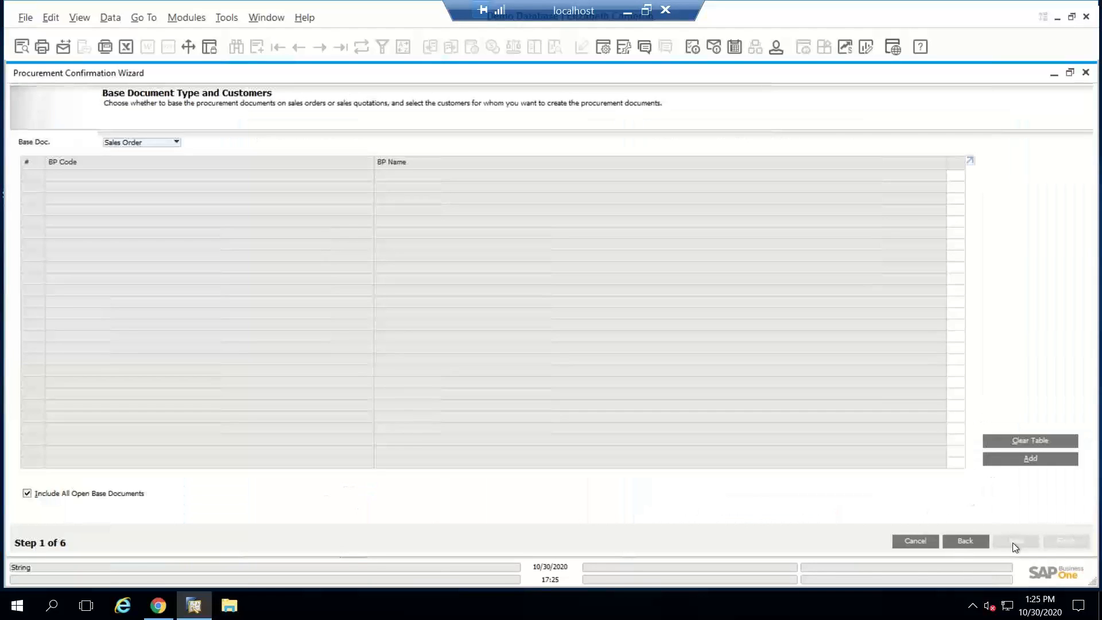
pyautogui.click(1032, 458)
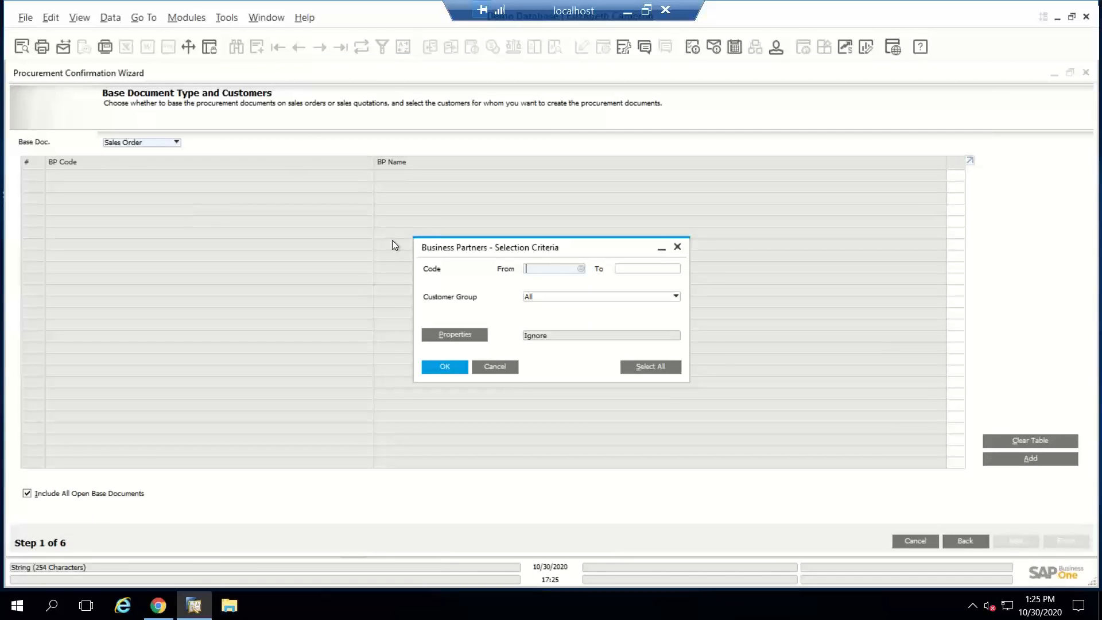
pyautogui.click(581, 269)
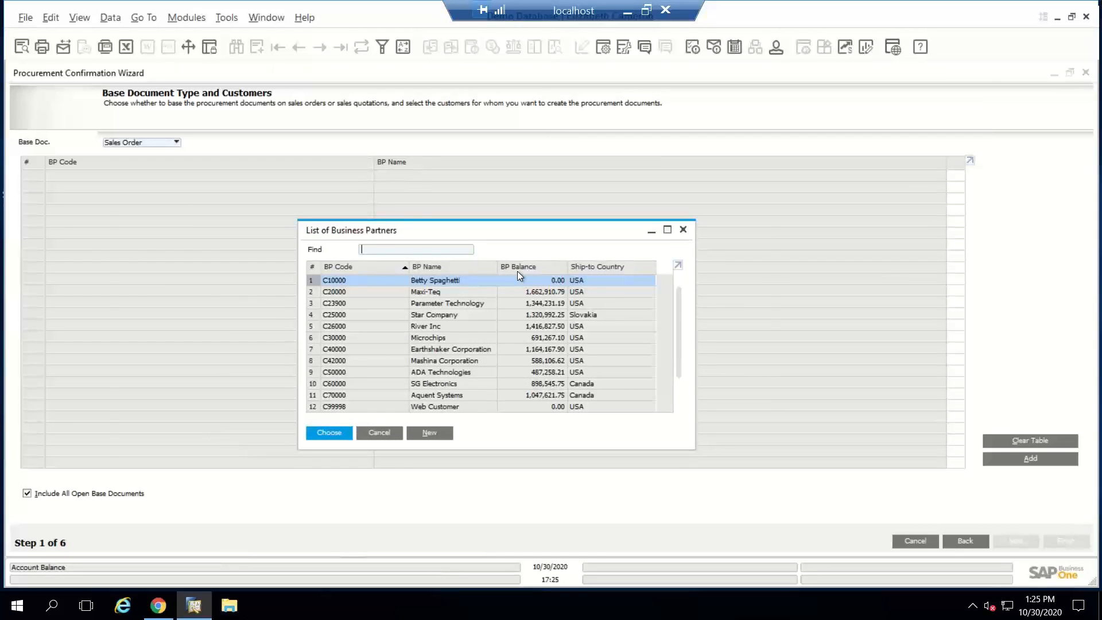
pyautogui.press('Return')
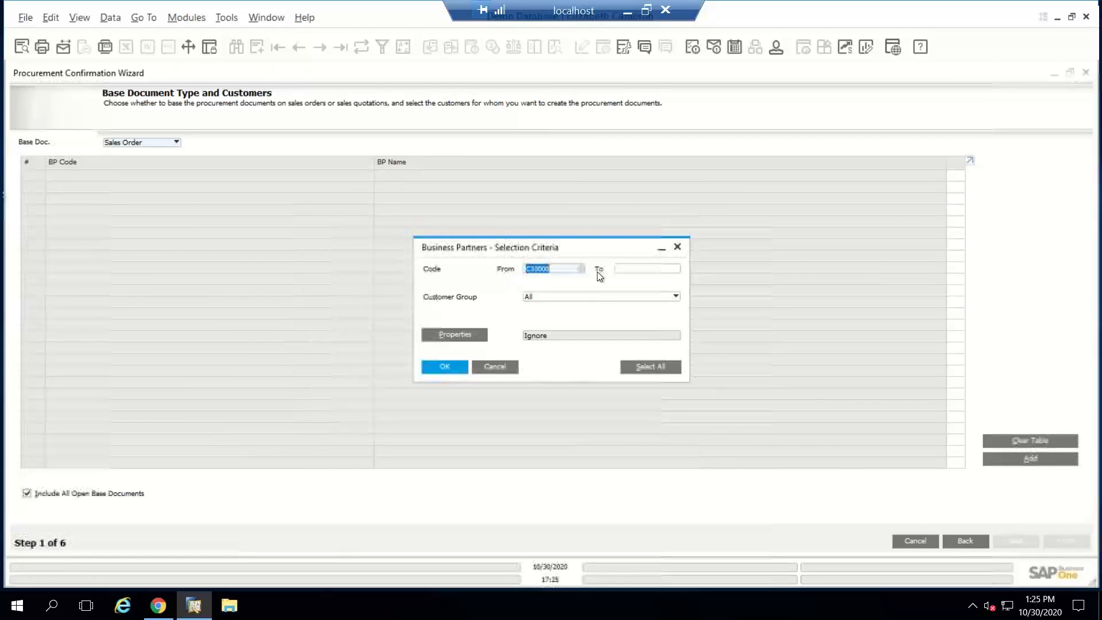
pyautogui.click(677, 271)
pyautogui.doubleClick(480, 266)
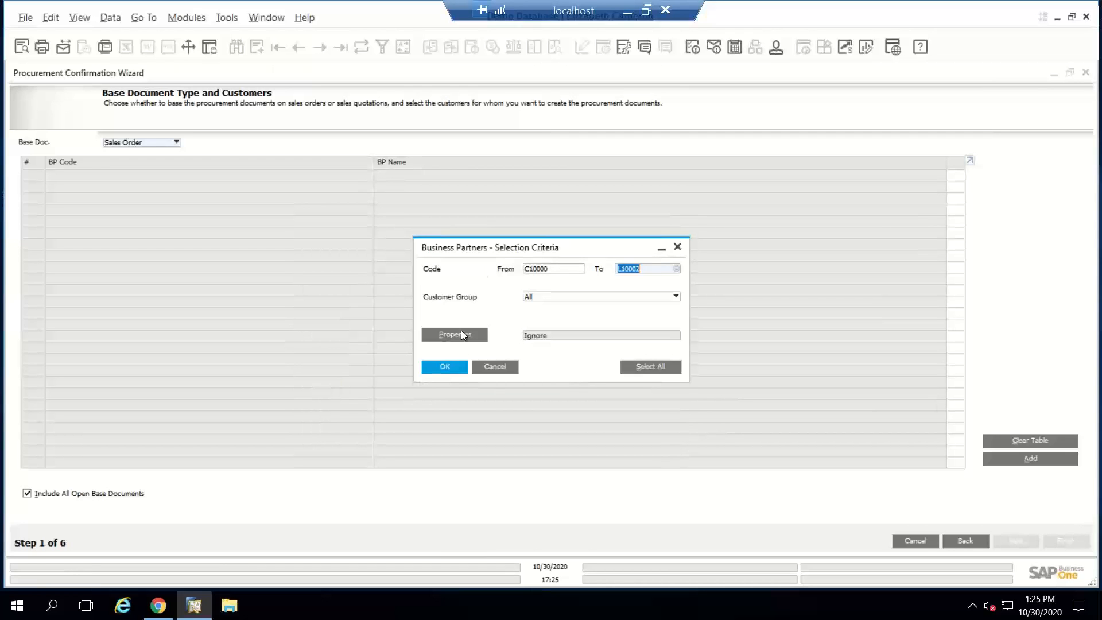
pyautogui.click(442, 371)
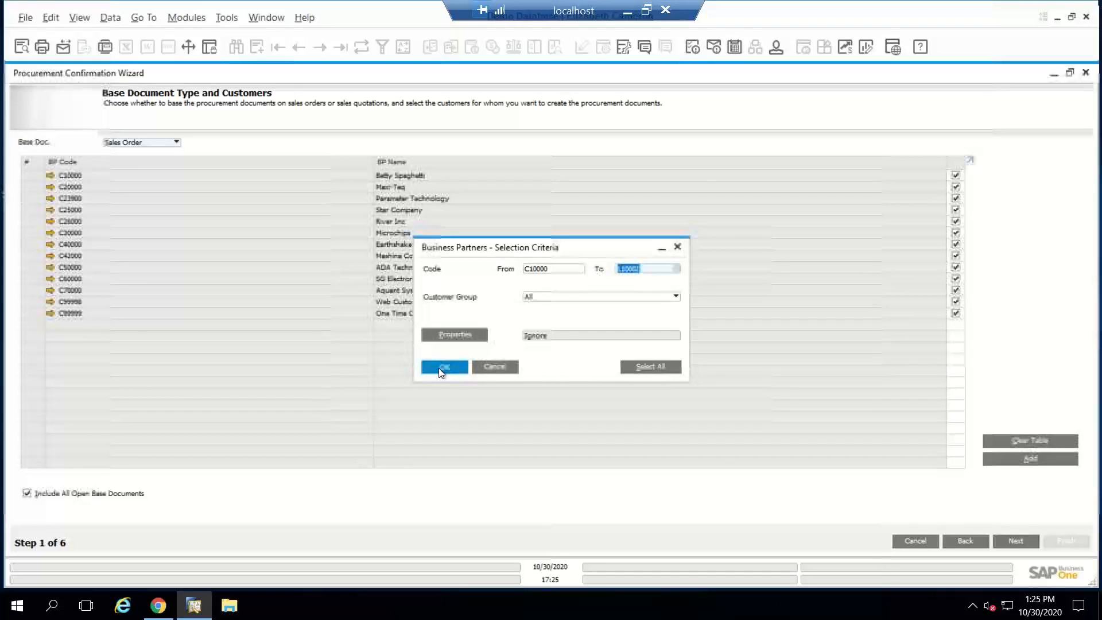
# Step: Continue to the base documents and find the most recent sales orders in the list
pyautogui.click(990, 543)
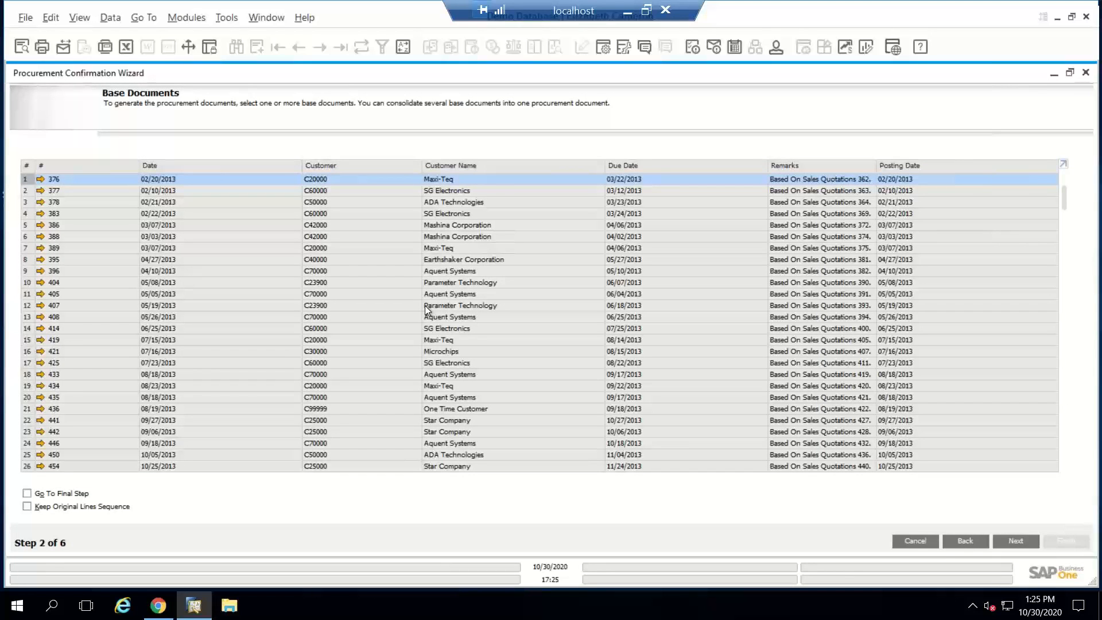
pyautogui.scroll(-2, 218, 328)
pyautogui.scroll(-20, 218, 328)
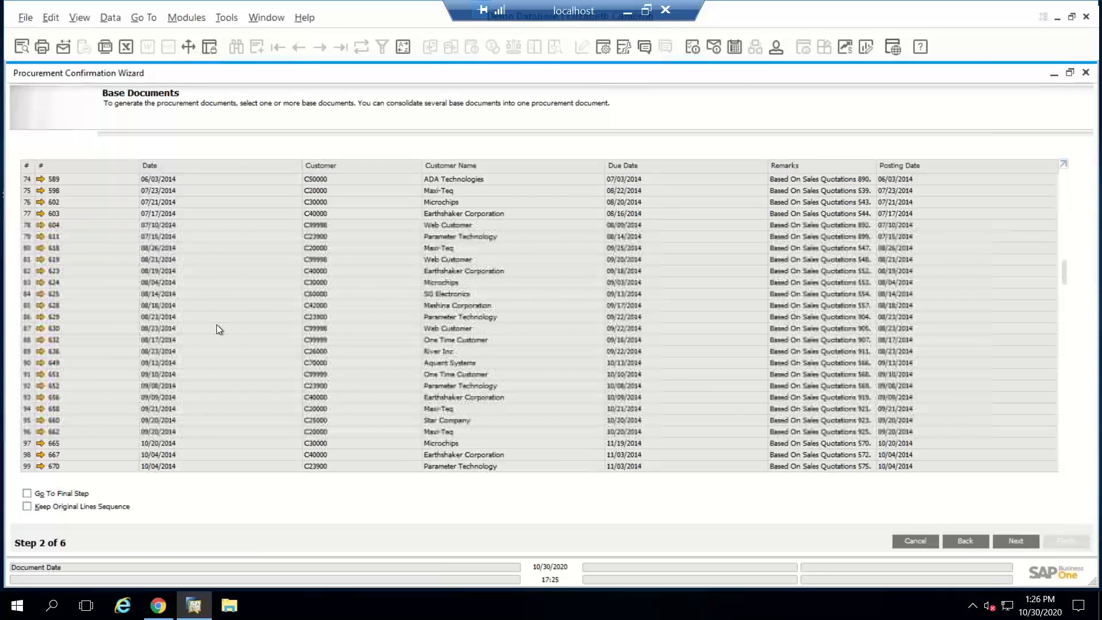
pyautogui.moveTo(1064, 273); pyautogui.dragTo(1063, 464)
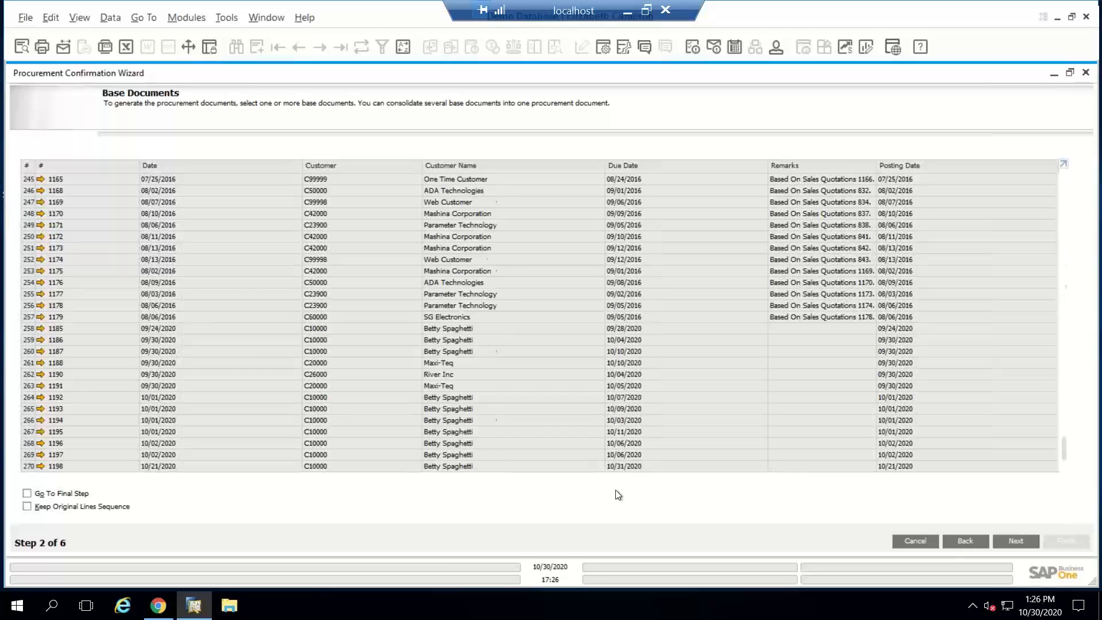
# Step: Select sales orders 1188, 1192 and 1195 to 1198, check their production order line items, and return to the base documents
pyautogui.click(27, 466)
pyautogui.keyDown('shift'); pyautogui.click(27, 432); pyautogui.keyUp('shift')
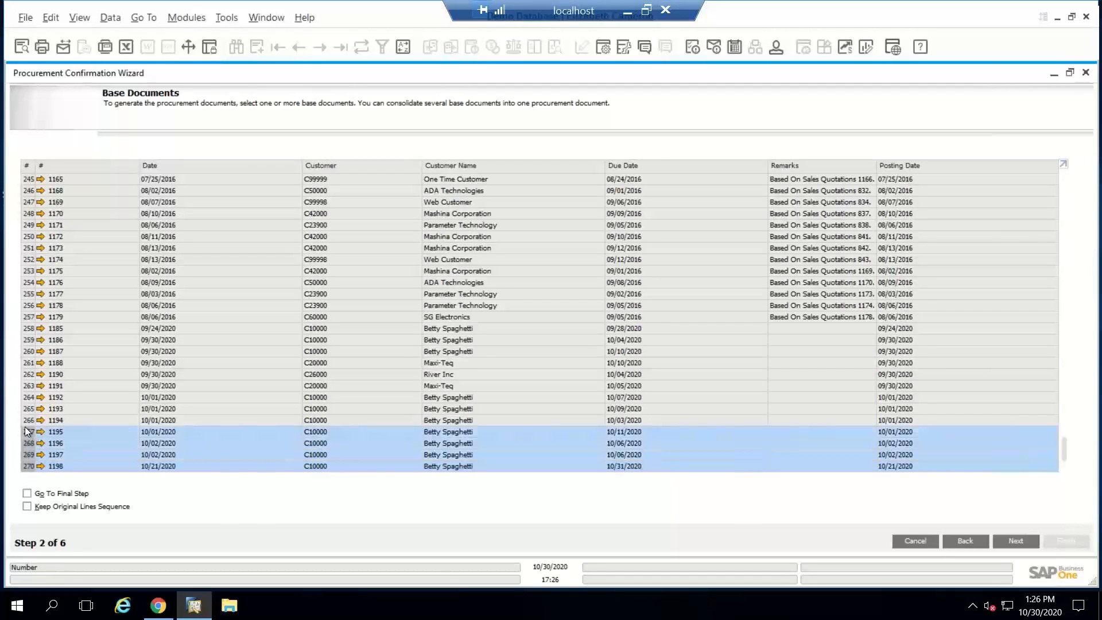
pyautogui.keyDown('ctrl'); pyautogui.click(27, 398); pyautogui.keyUp('ctrl')
pyautogui.keyDown('ctrl'); pyautogui.click(28, 363); pyautogui.keyUp('ctrl')
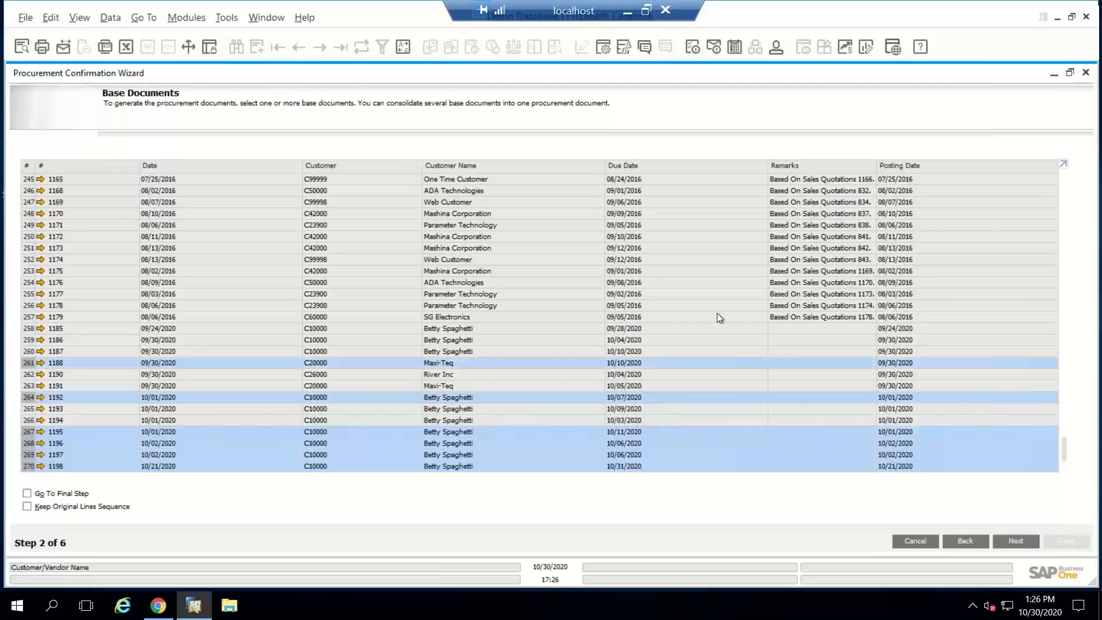
pyautogui.click(1015, 541)
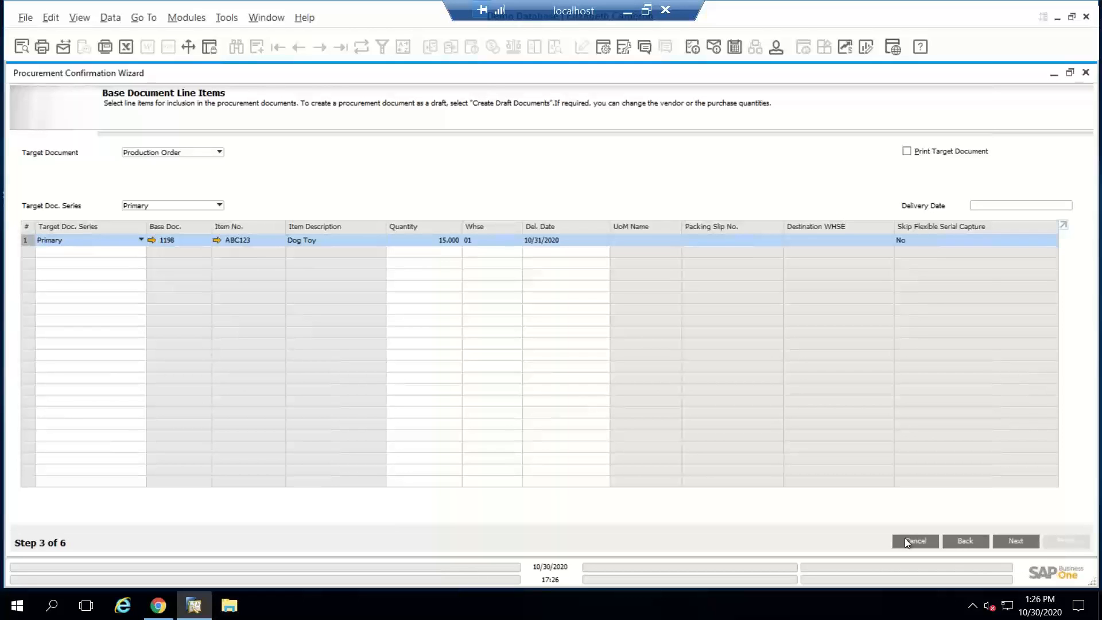
pyautogui.click(966, 542)
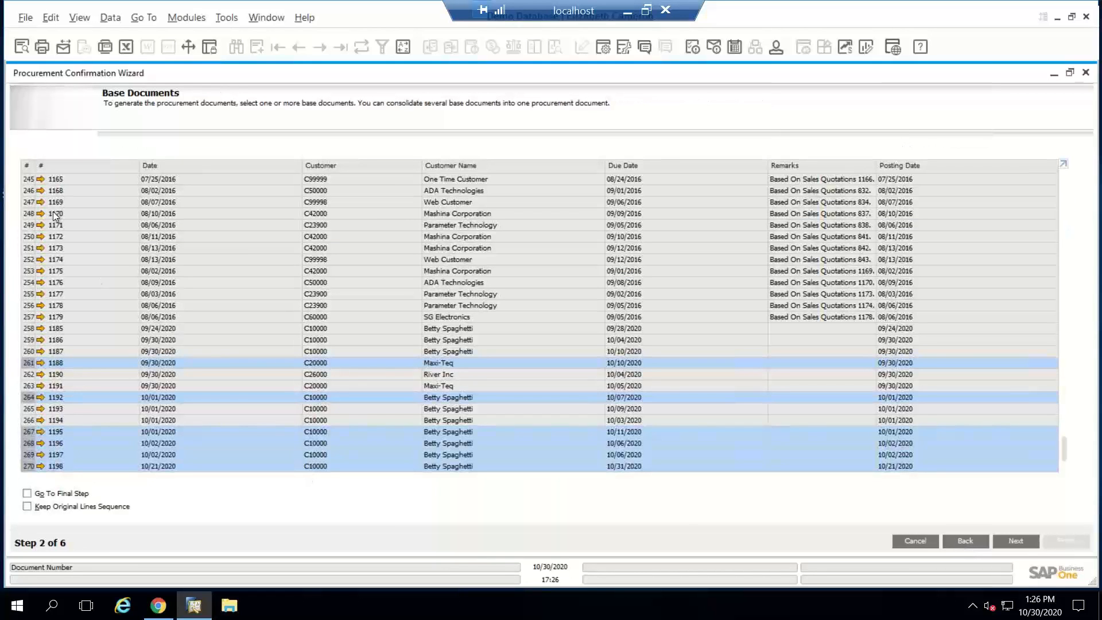
# Step: Use older 2016 sales orders as base documents instead, and widen the item description column of their production order lines
pyautogui.scroll(1, 53, 214)
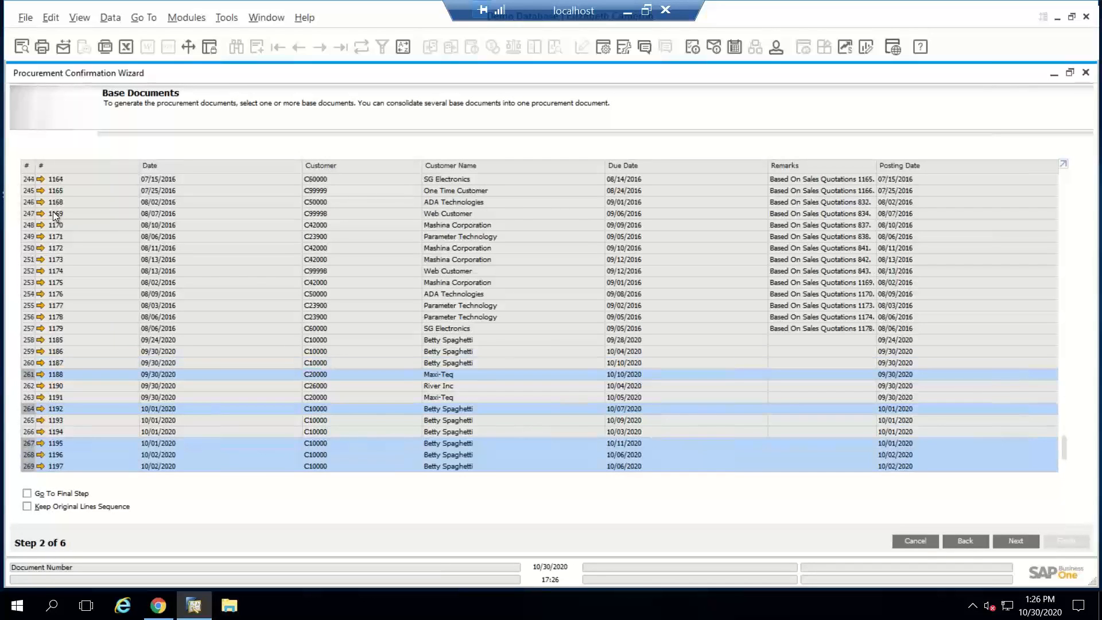
pyautogui.scroll(4, 54, 215)
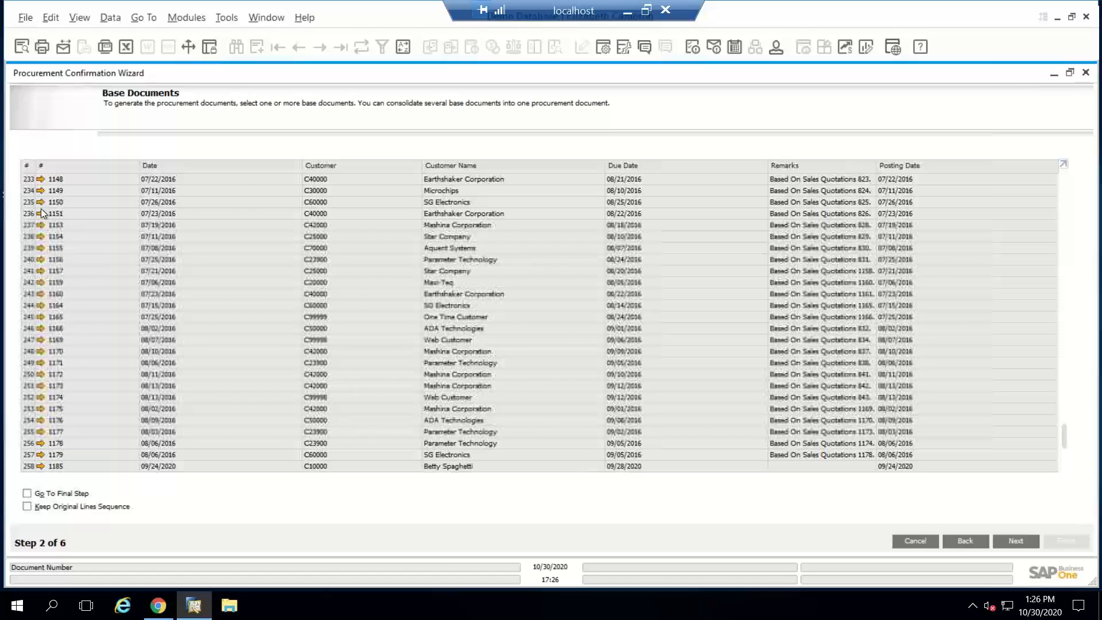
pyautogui.scroll(1, 40, 209)
pyautogui.keyDown('shift'); pyautogui.click(41, 209); pyautogui.keyUp('shift')
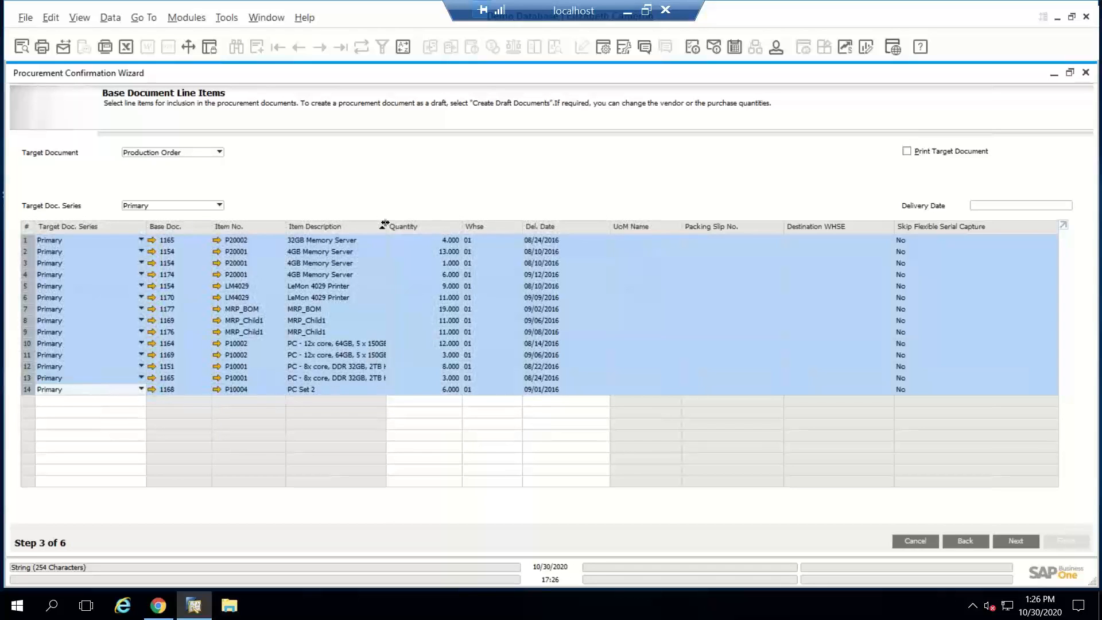
pyautogui.moveTo(387, 226); pyautogui.dragTo(453, 227)
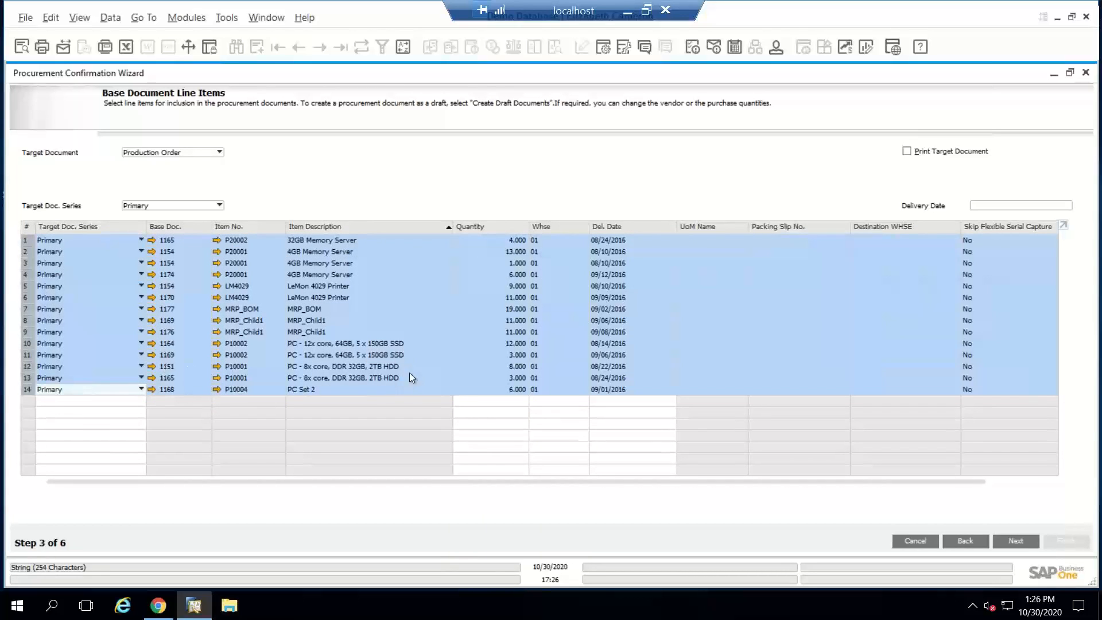
# Step: Run production order generation for the listed lines, consolidated by item and target document series, and close the wizard
pyautogui.click(1014, 541)
pyautogui.click(897, 168)
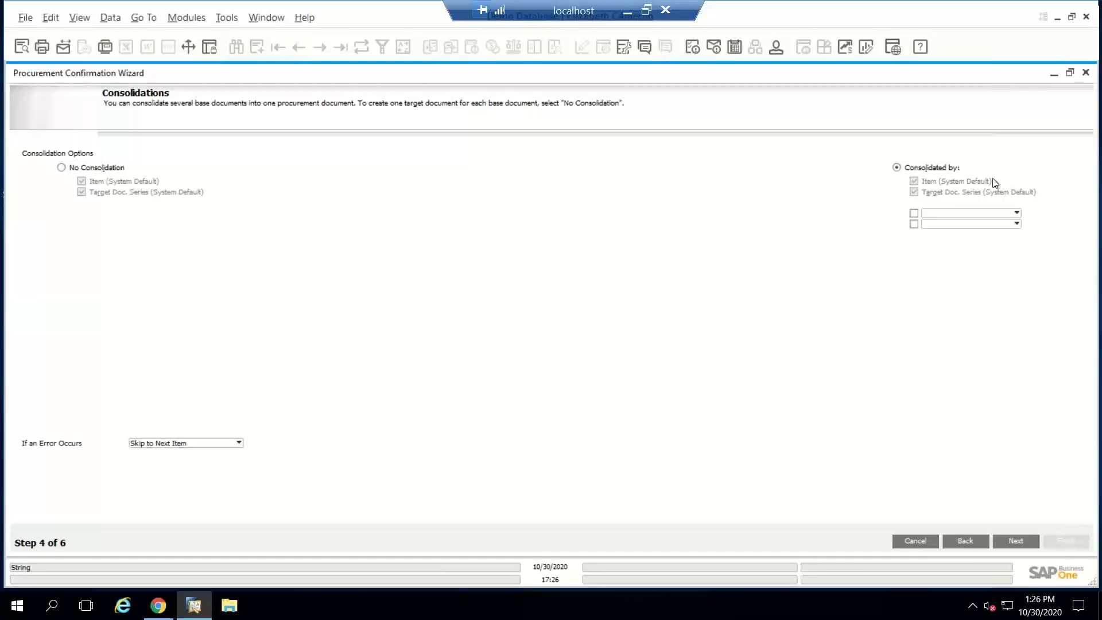
pyautogui.click(1016, 541)
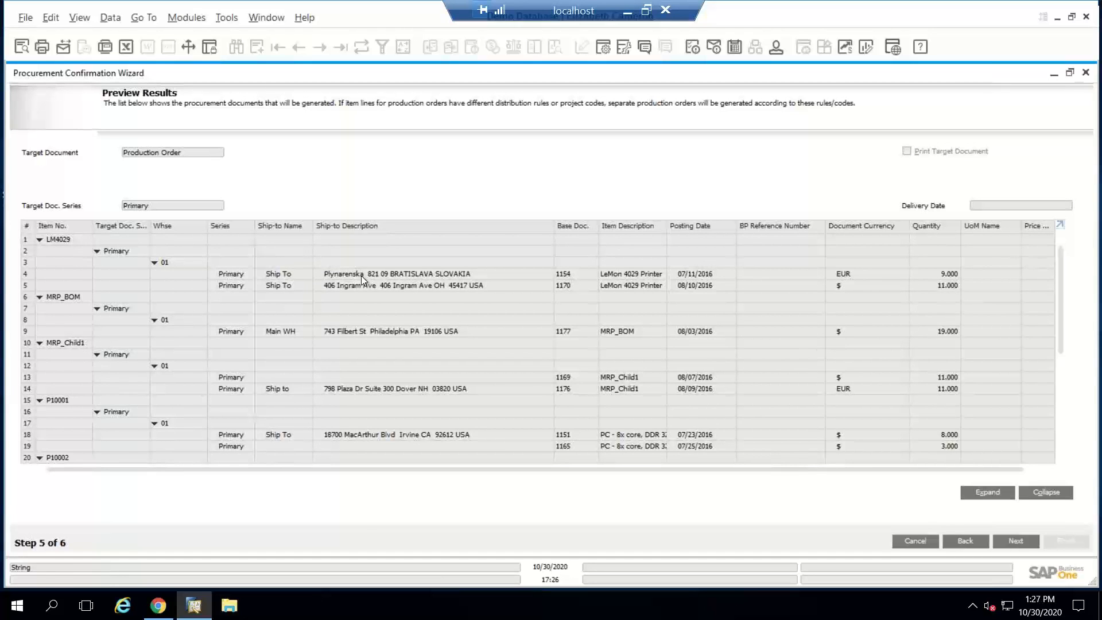
pyautogui.click(1016, 540)
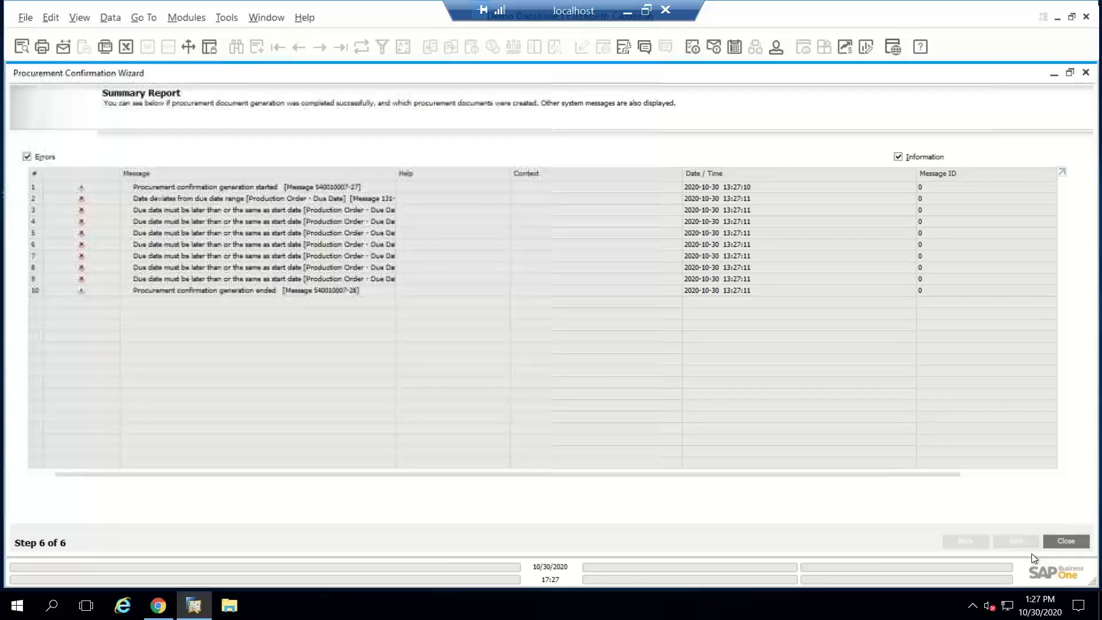
pyautogui.click(1067, 545)
# Step: Start the MRP Wizard and load the existing scenario Production Webinar
pyautogui.click(33, 131)
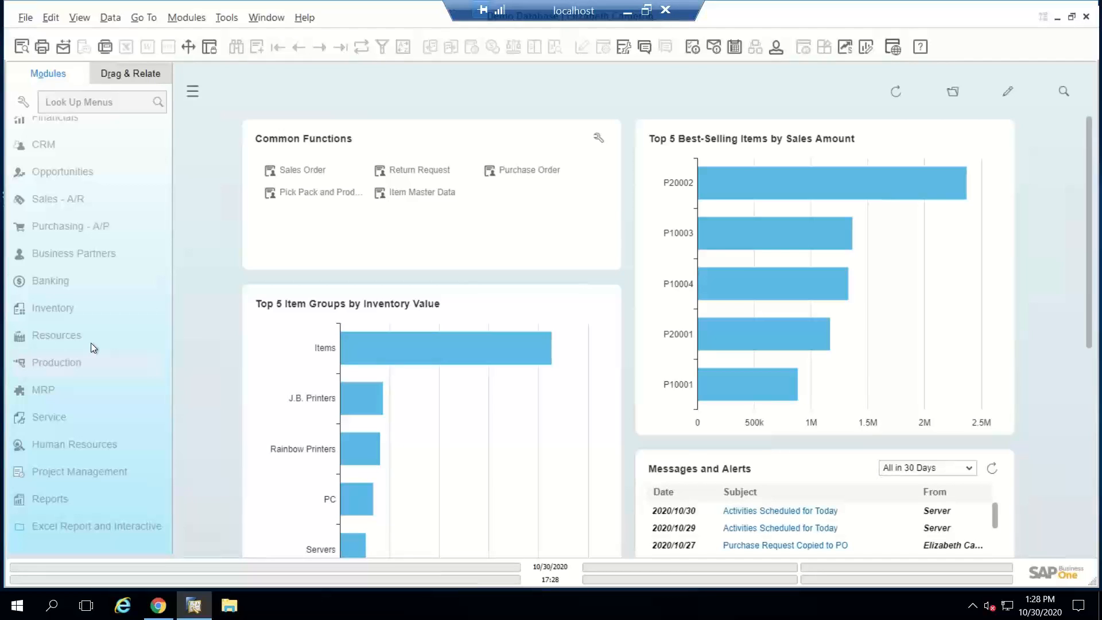
pyautogui.click(44, 382)
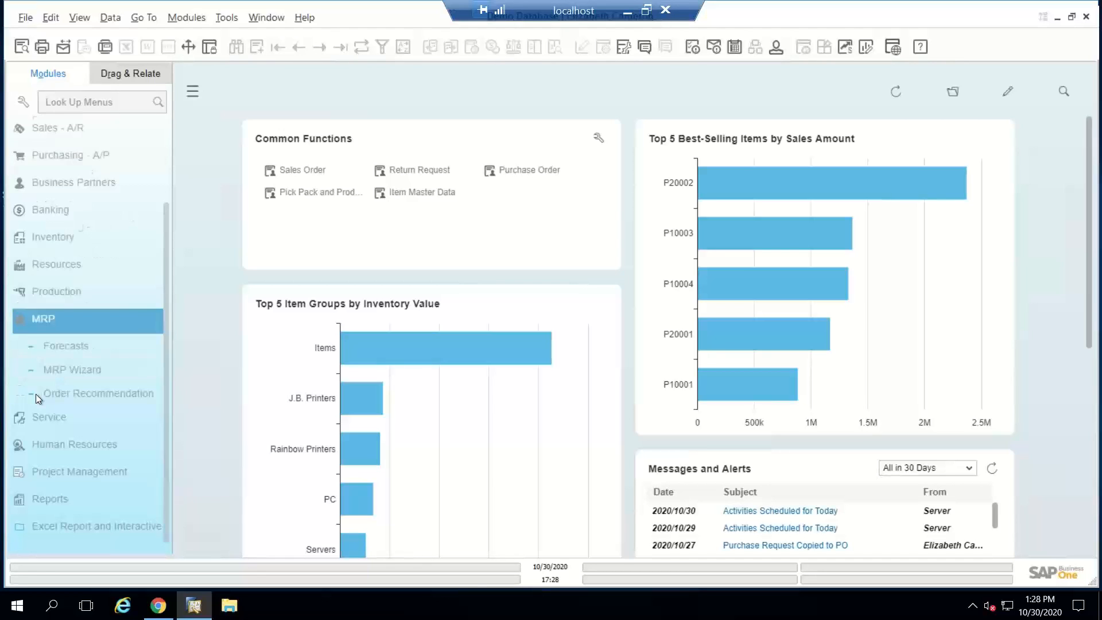
pyautogui.click(64, 372)
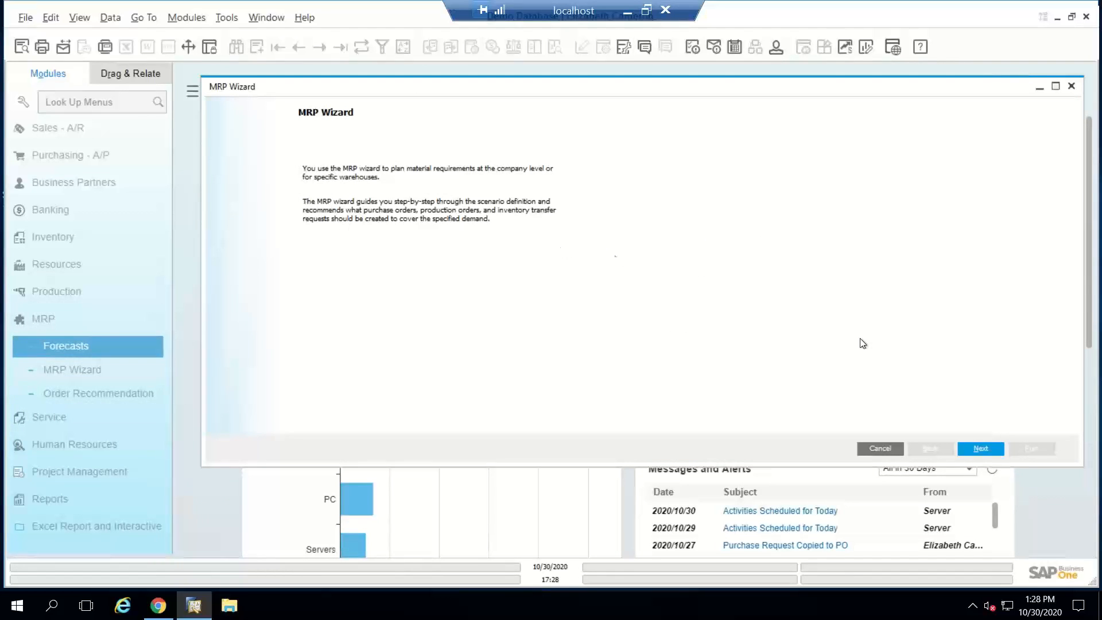
pyautogui.click(979, 448)
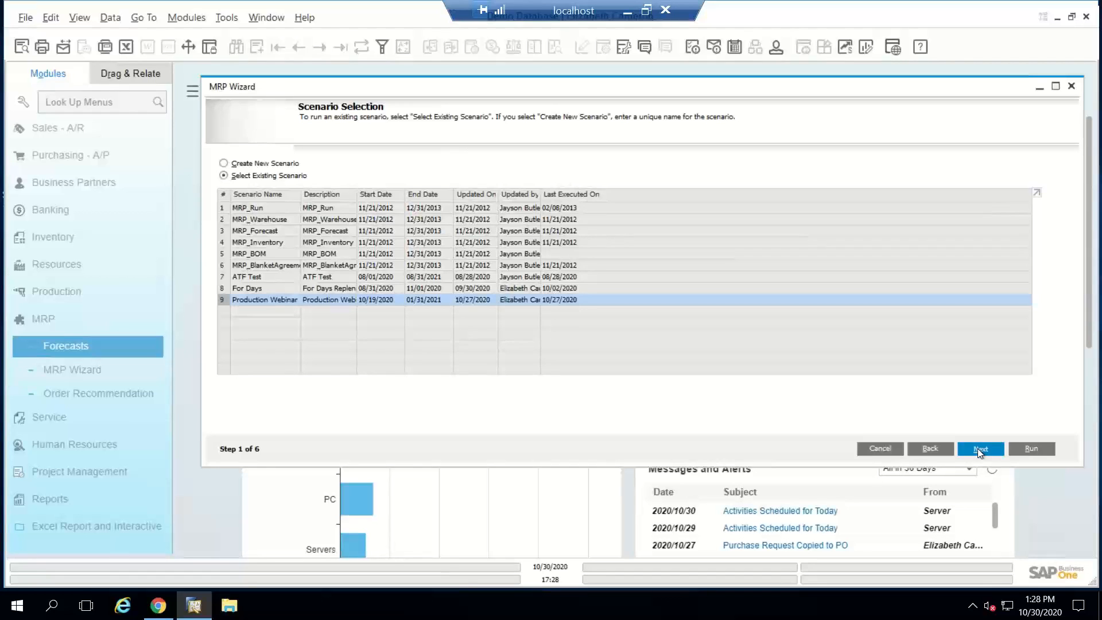
pyautogui.click(979, 449)
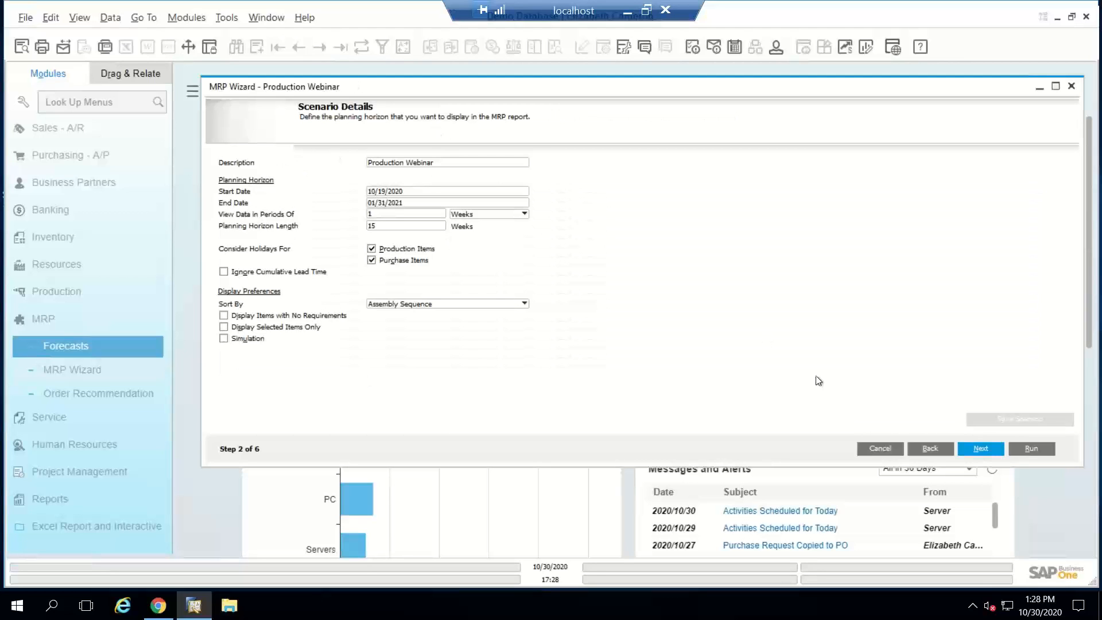
pyautogui.click(941, 446)
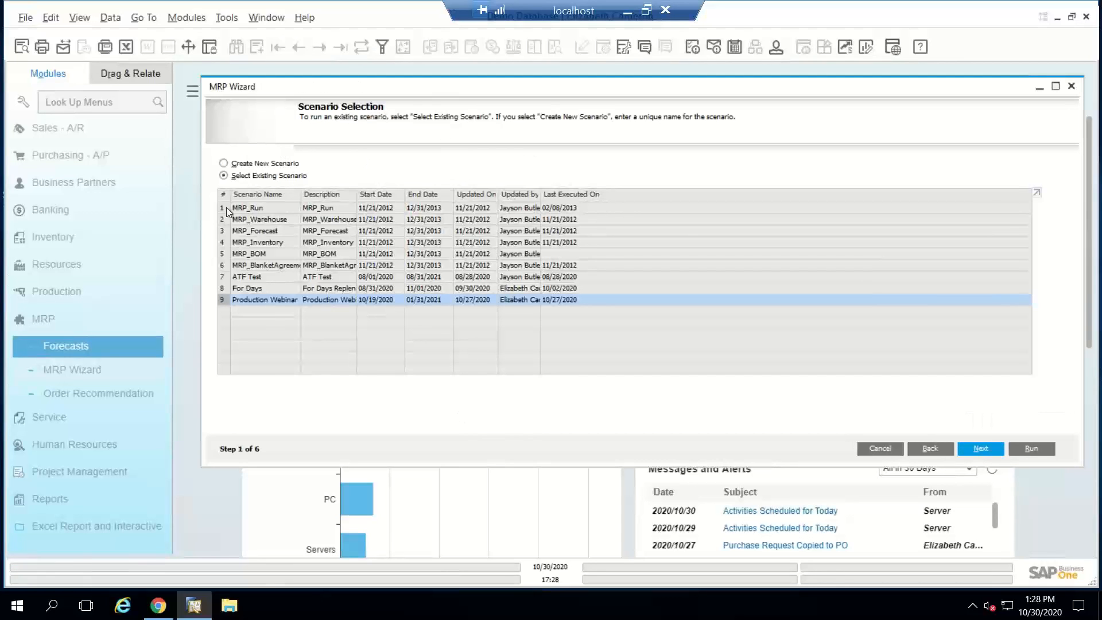
pyautogui.click(979, 449)
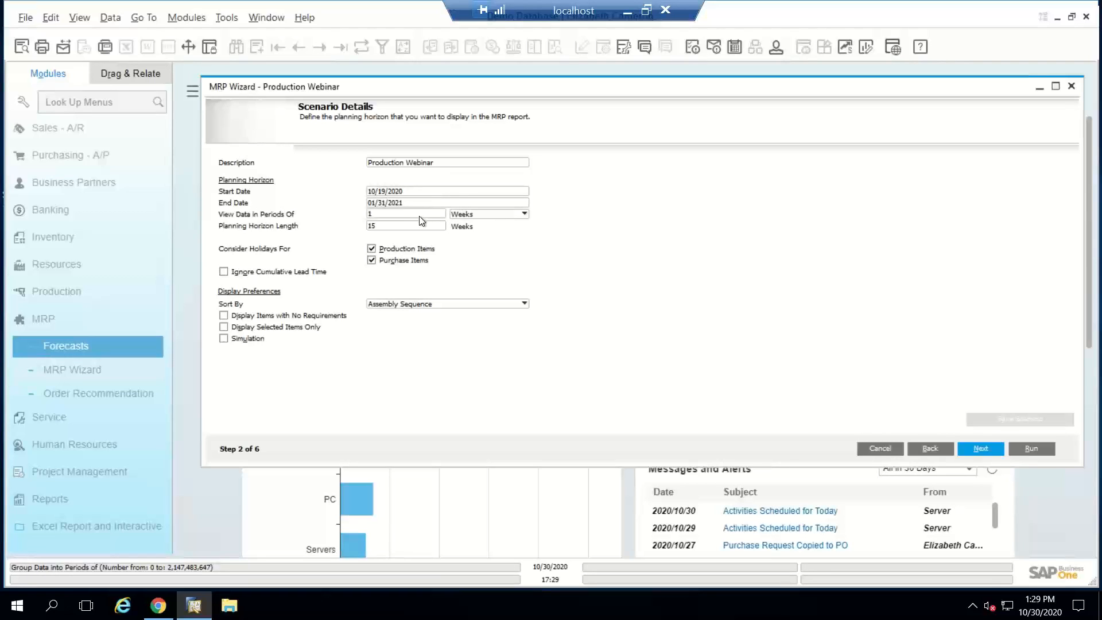
# Step: Keep the one-week periods, the Dog Toy item and the company-level warehouse sources, and continue to the documents data source
pyautogui.doubleClick(384, 213)
pyautogui.click(979, 449)
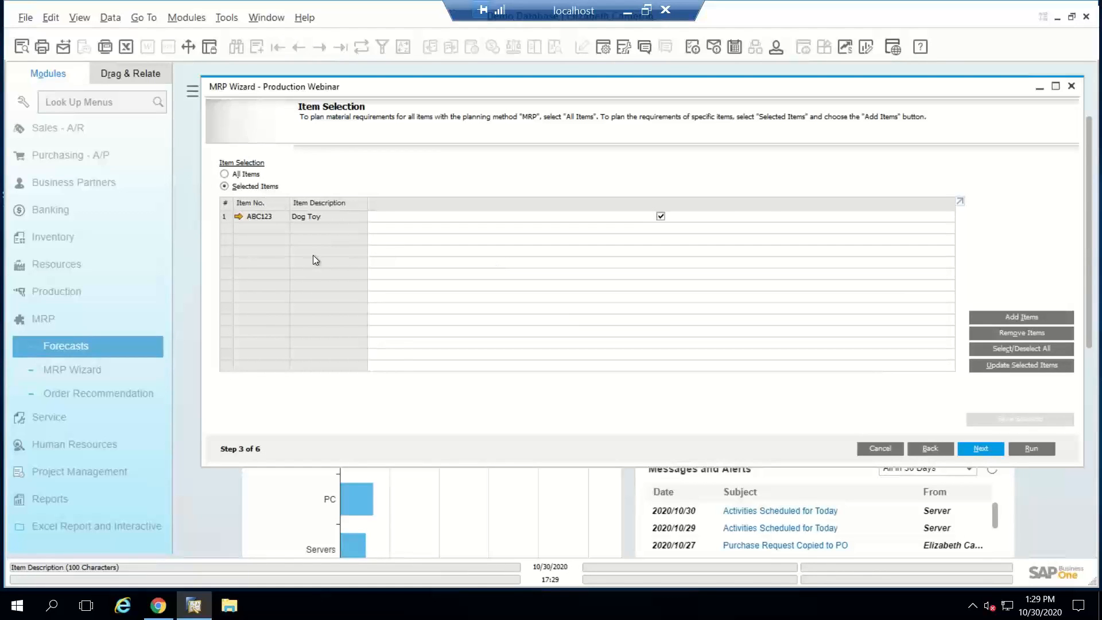
pyautogui.click(993, 449)
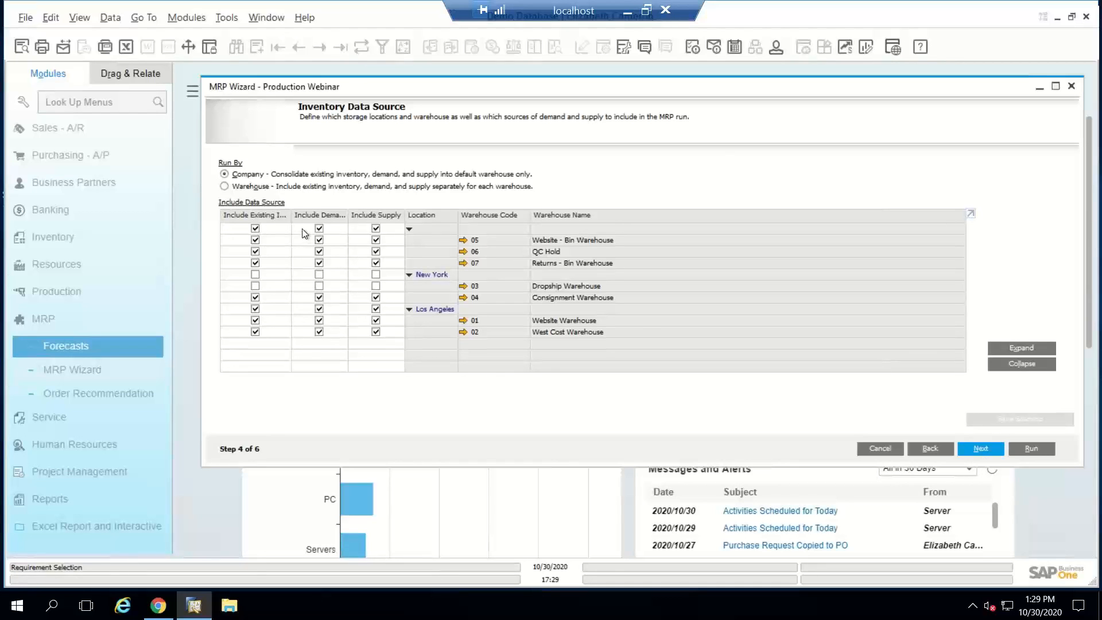
pyautogui.click(986, 449)
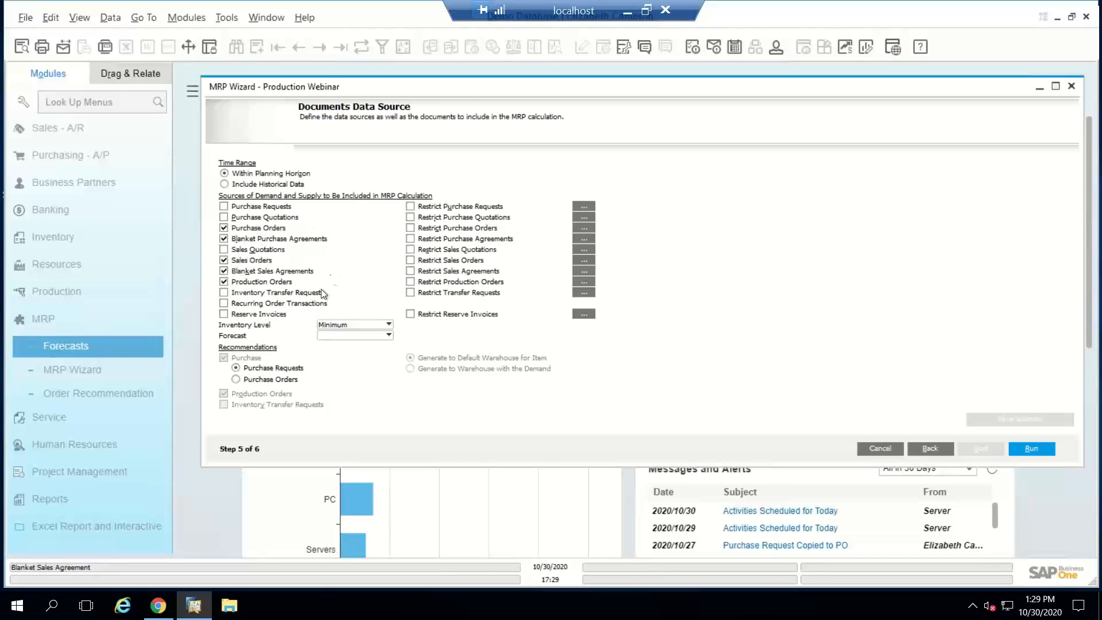
# Step: Set the inventory level to Minimum, leave the forecast blank, and run the MRP scenario
pyautogui.click(341, 325)
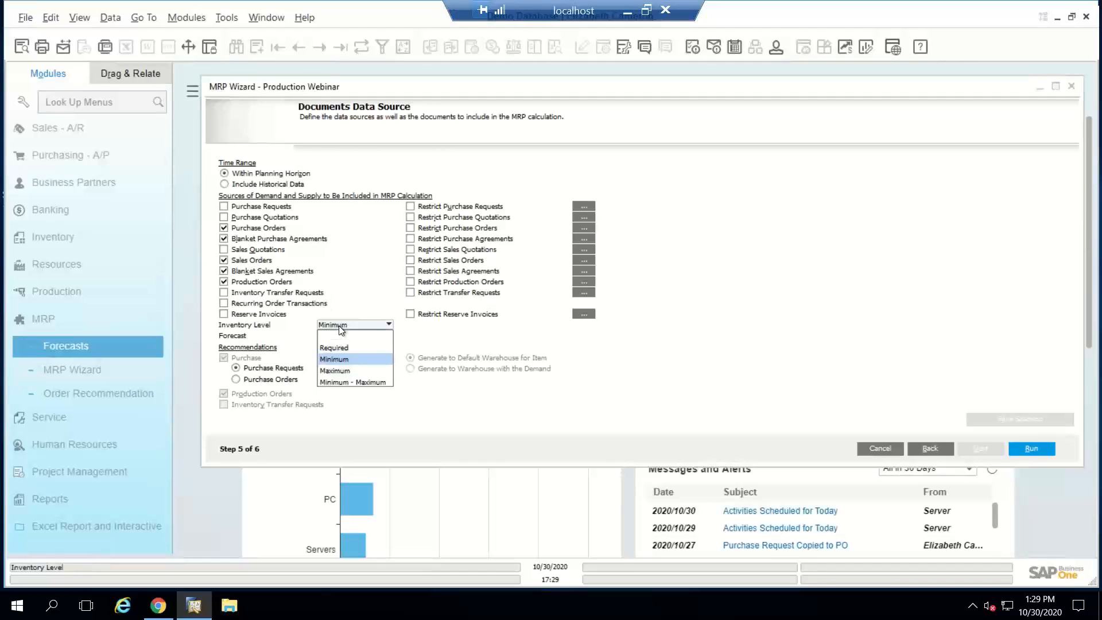
pyautogui.click(347, 360)
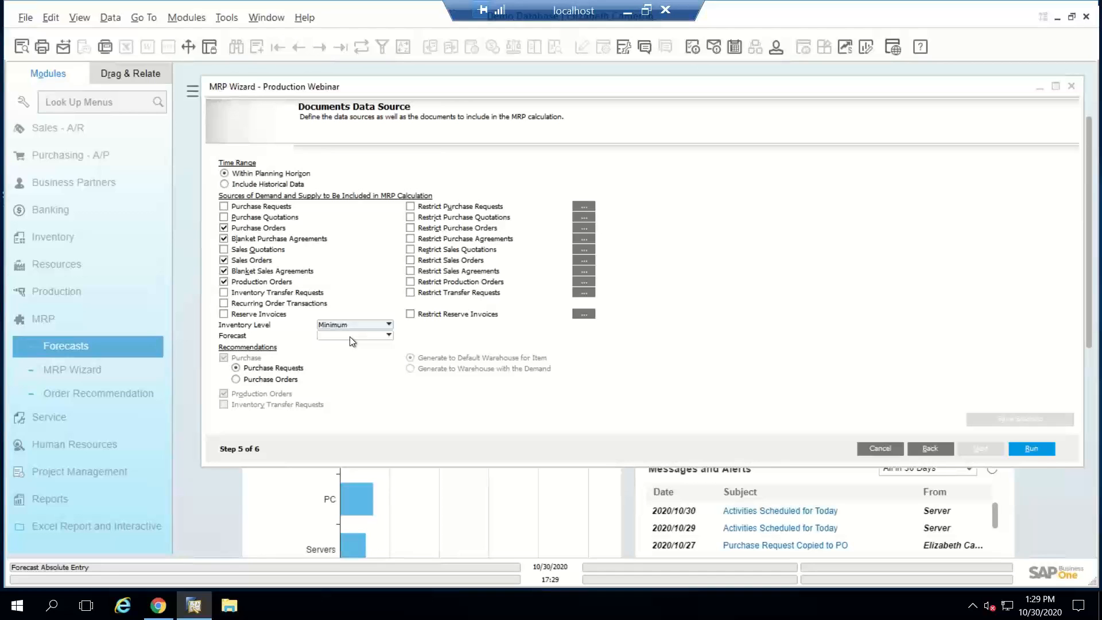
pyautogui.click(350, 337)
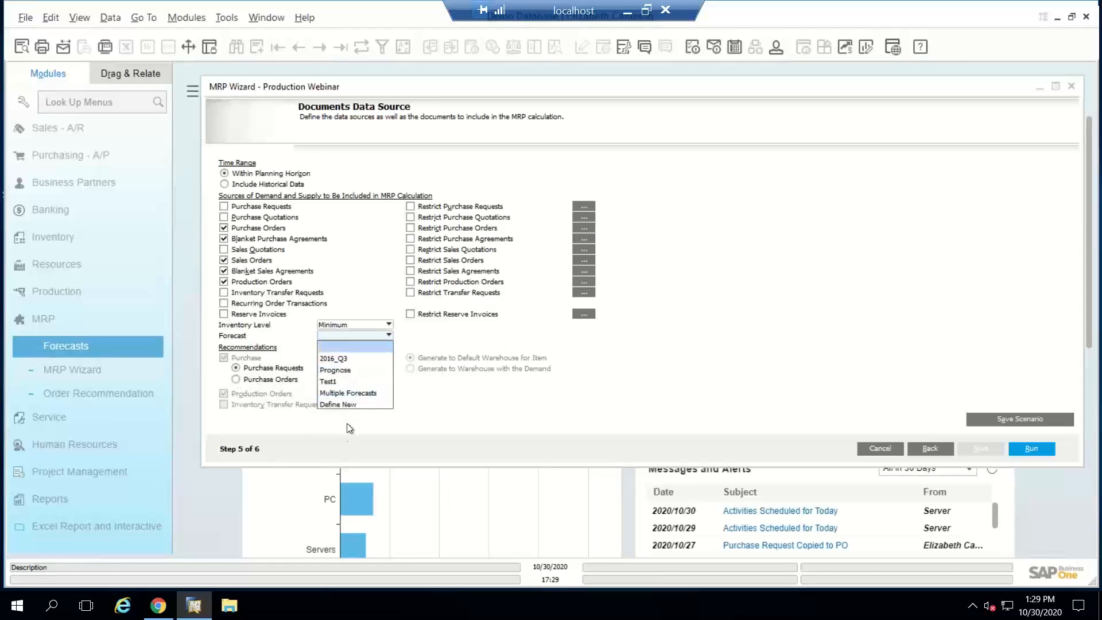
pyautogui.click(479, 369)
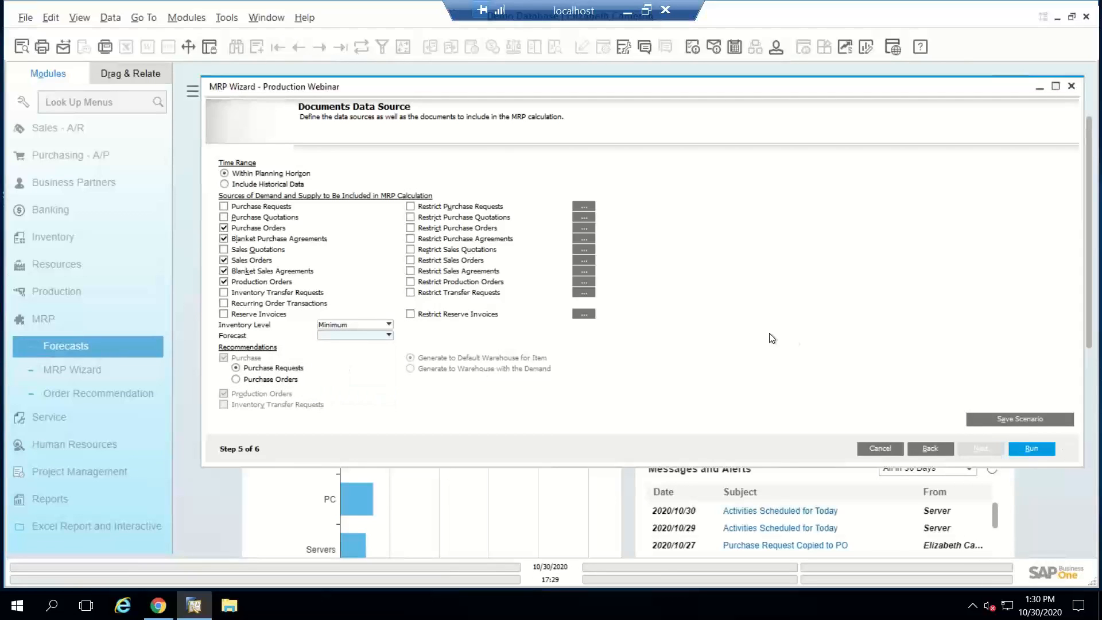
pyautogui.click(1032, 449)
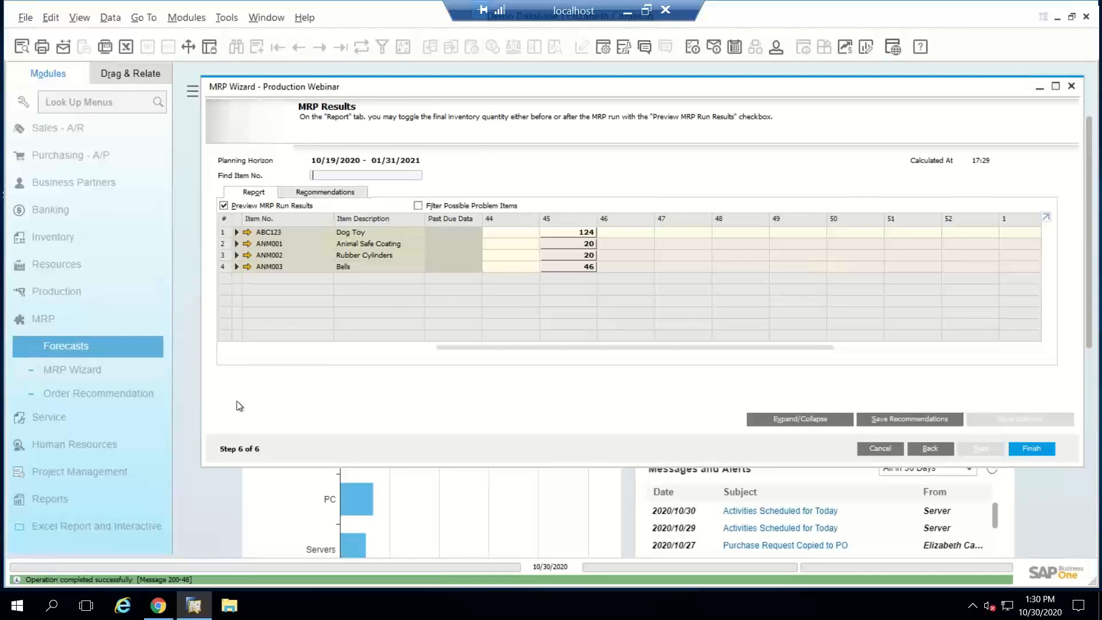
# Step: Examine the Dog Toy's MRP results, including pegging details for its past-due and week 44 supply and its past-due demand
pyautogui.click(235, 231)
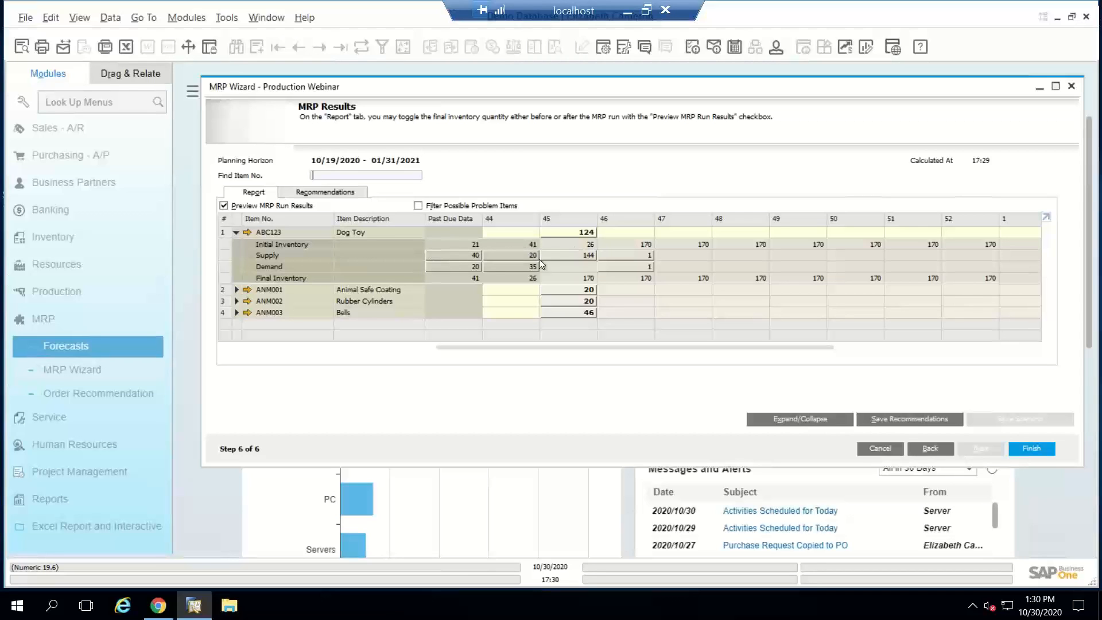
pyautogui.doubleClick(468, 256)
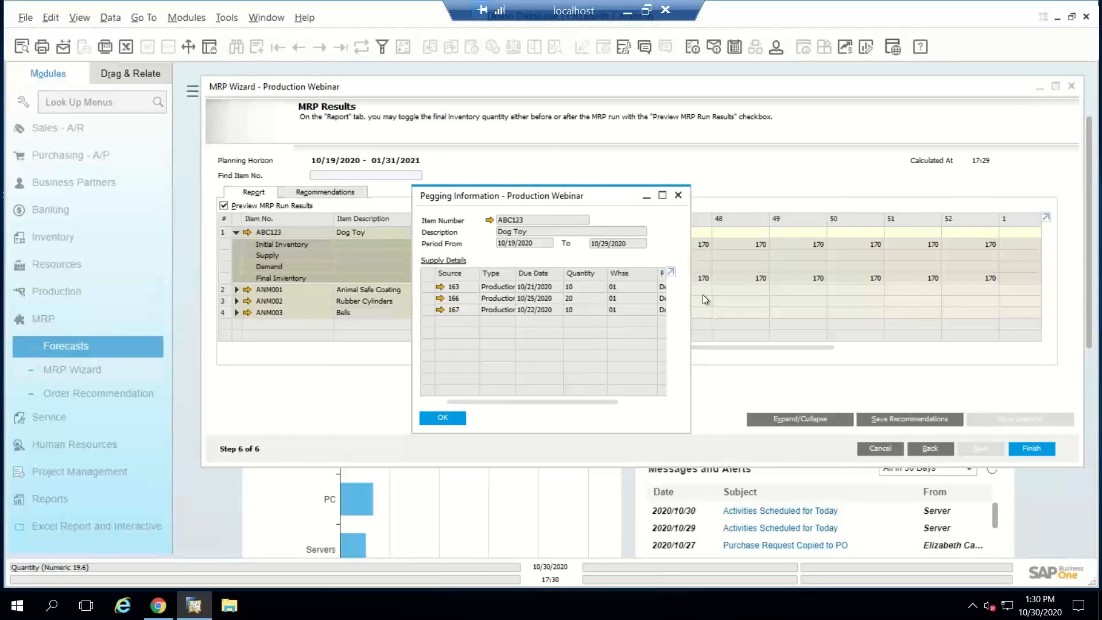
pyautogui.click(677, 195)
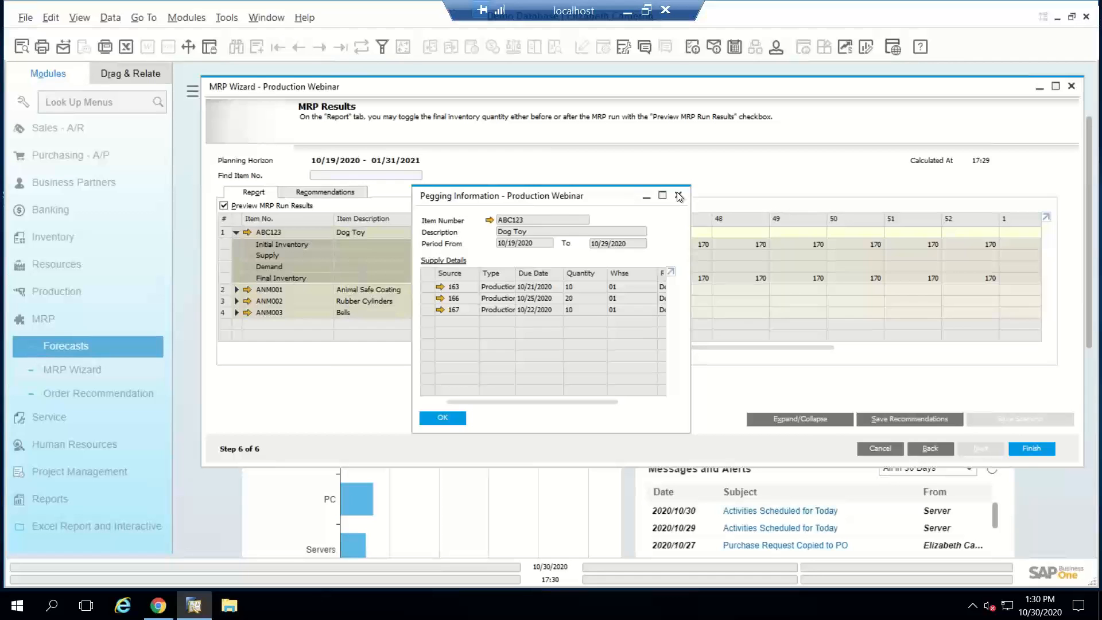
pyautogui.click(678, 195)
pyautogui.doubleClick(519, 254)
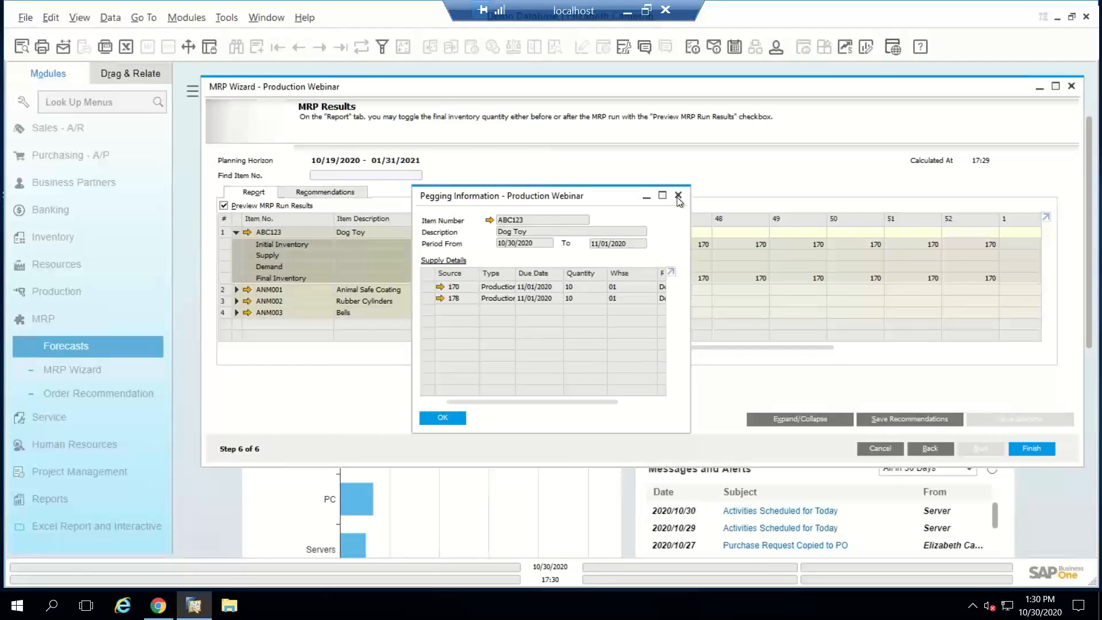
pyautogui.click(677, 196)
pyautogui.doubleClick(466, 268)
pyautogui.click(678, 195)
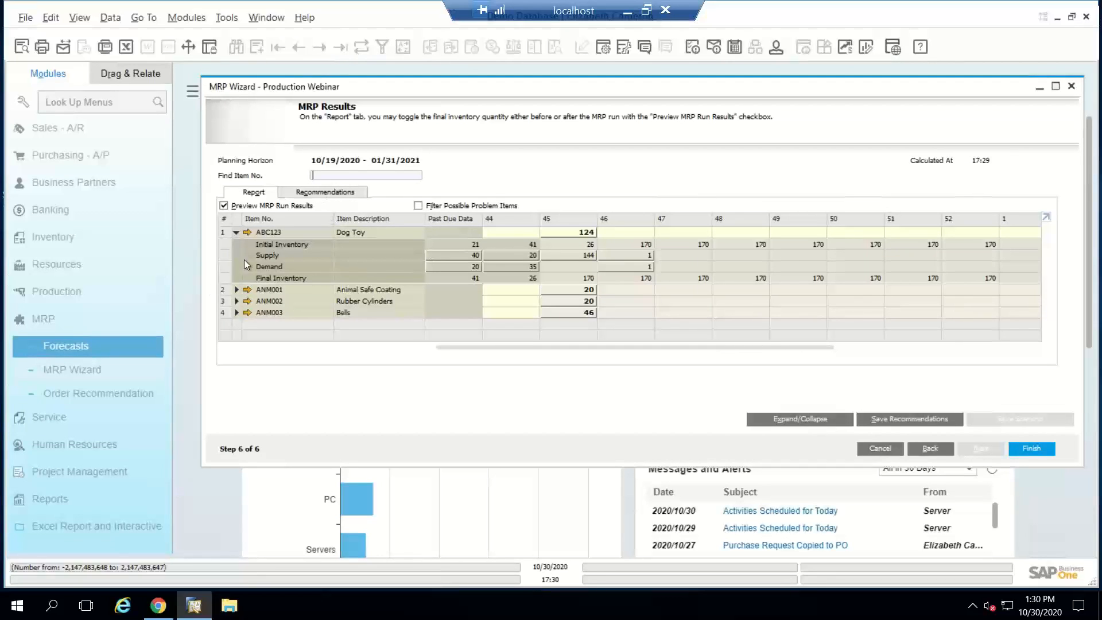
pyautogui.click(236, 232)
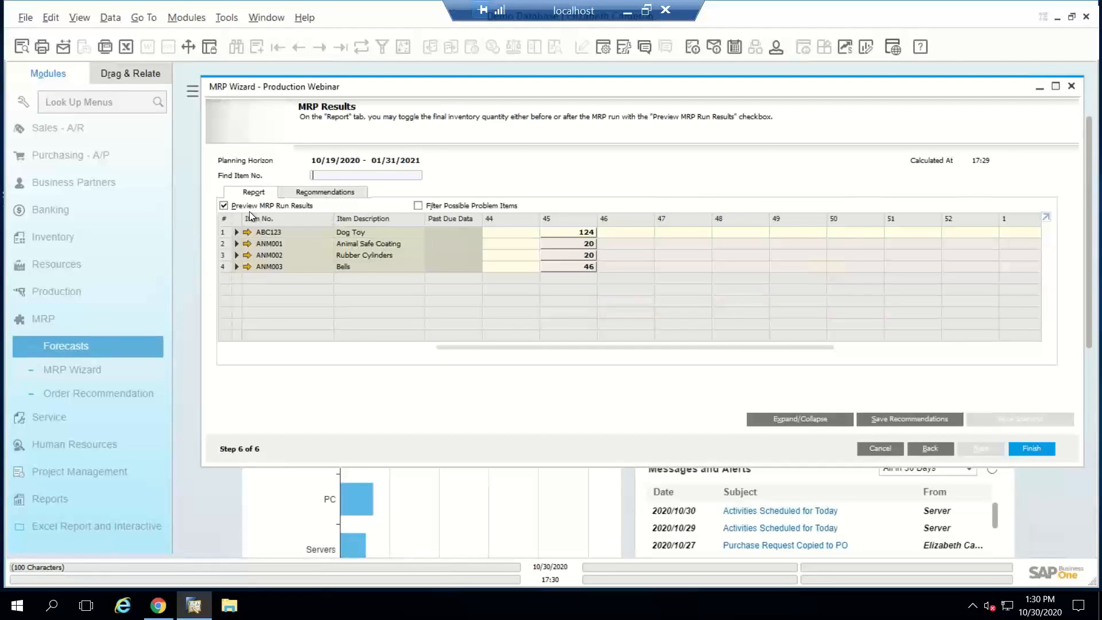
# Step: Check the Animal Safe Coating's MRP results, save the run's order recommendations, and close the wizard
pyautogui.click(236, 244)
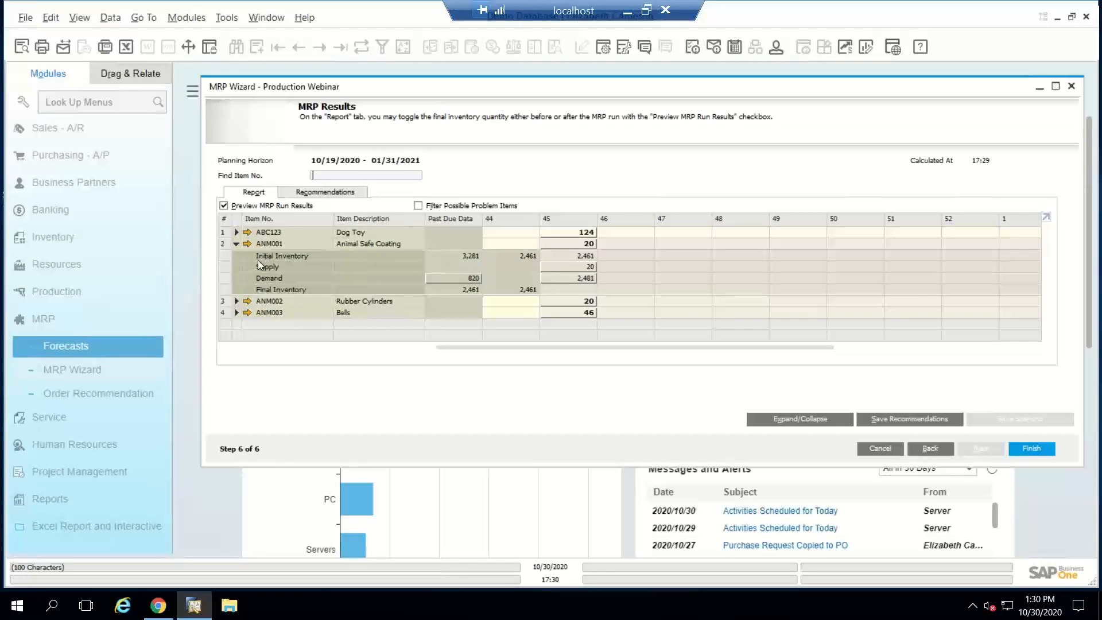
pyautogui.click(236, 243)
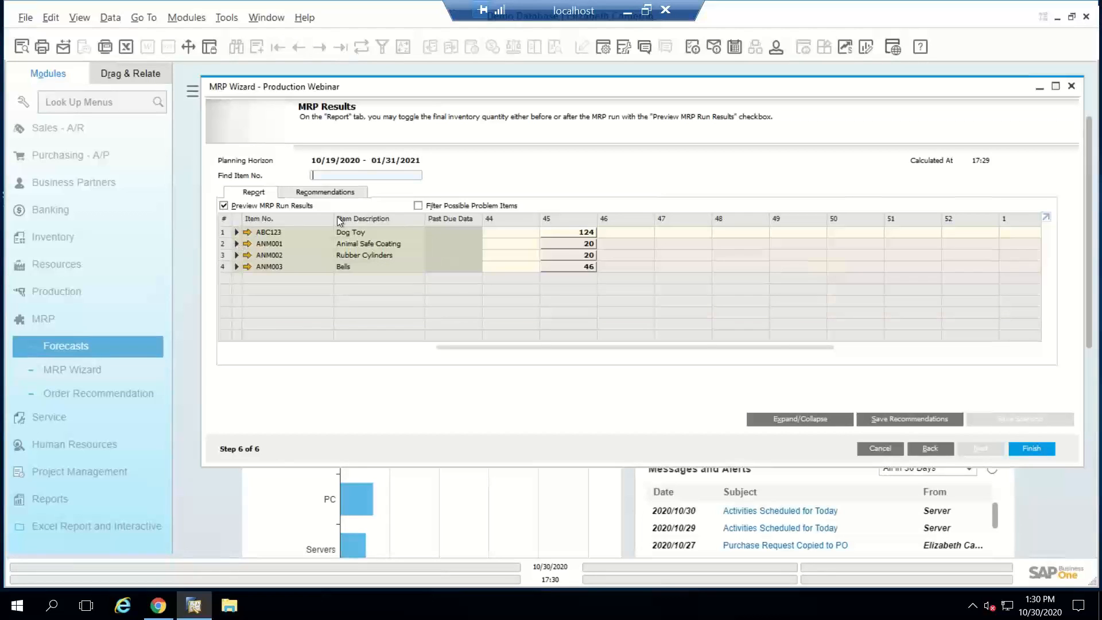
pyautogui.click(319, 190)
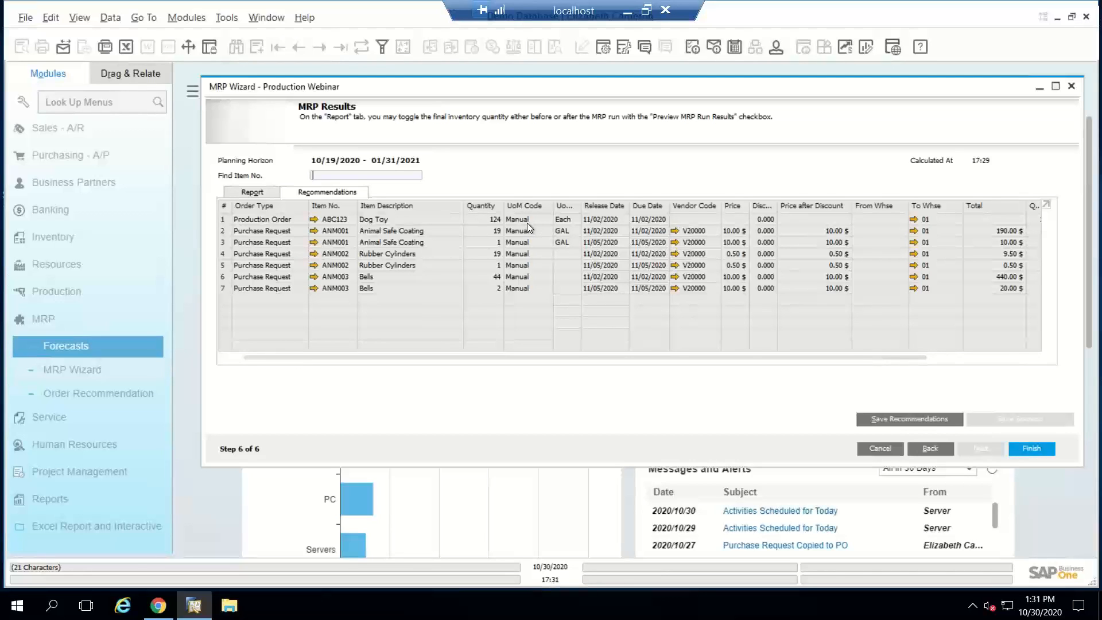
pyautogui.click(929, 420)
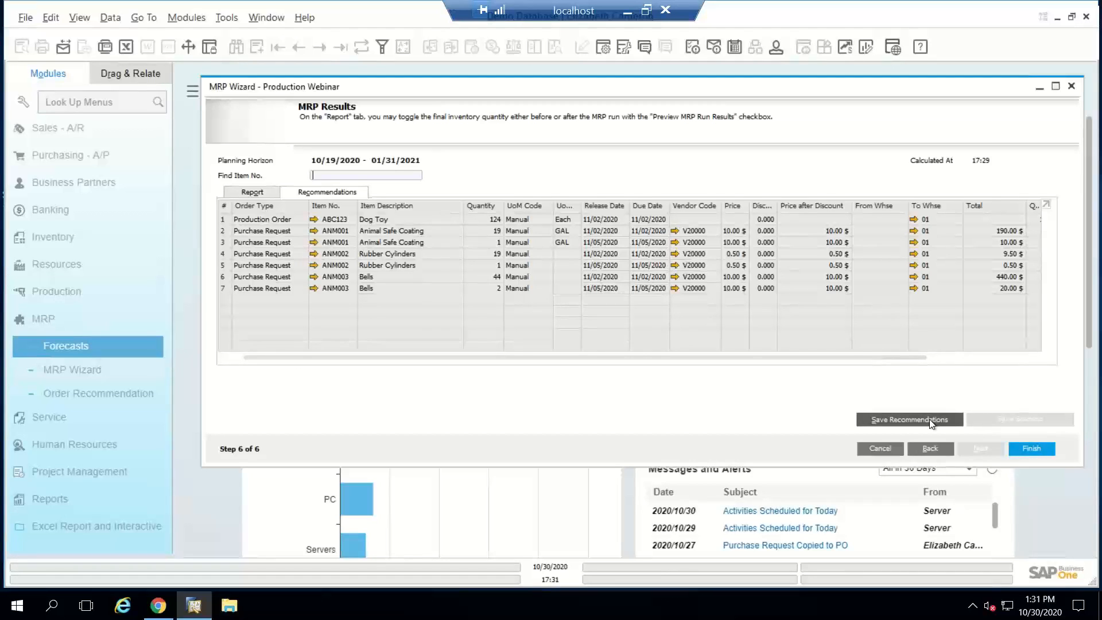
pyautogui.click(410, 319)
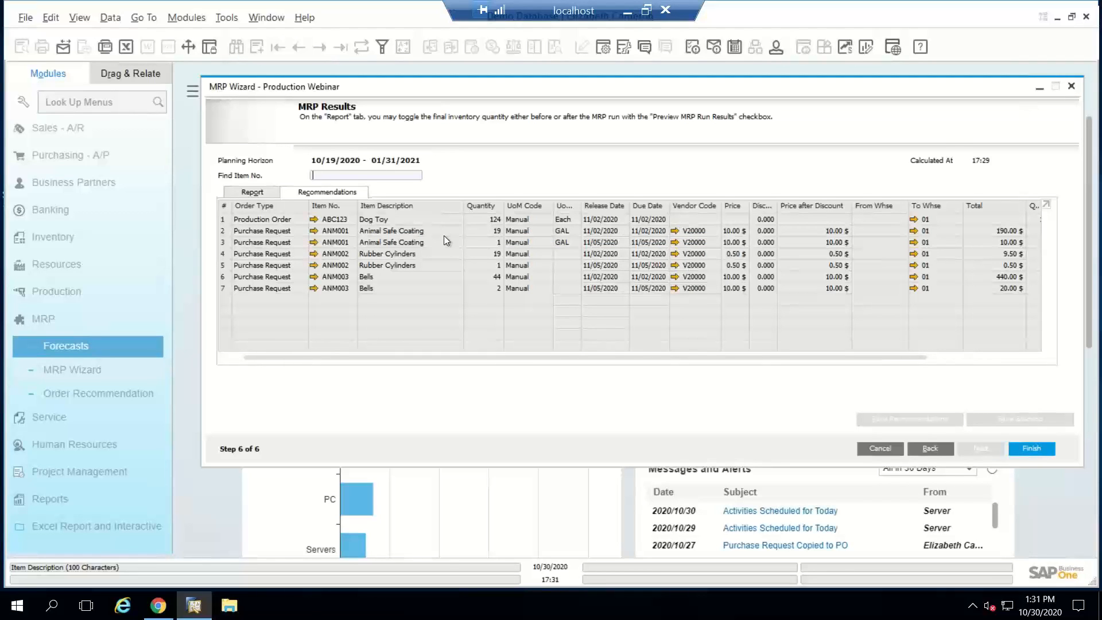
pyautogui.click(1071, 86)
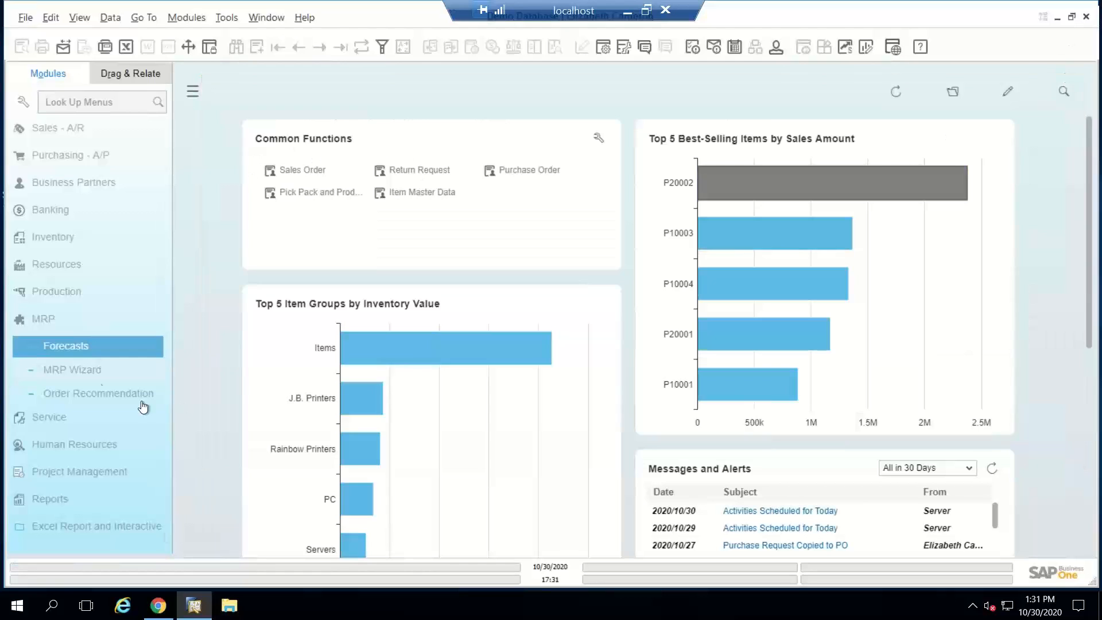
# Step: Create the production order for the Dog Toy from the Production Webinar scenario's order recommendations, and close the recommendation windows
pyautogui.click(77, 394)
pyautogui.click(321, 364)
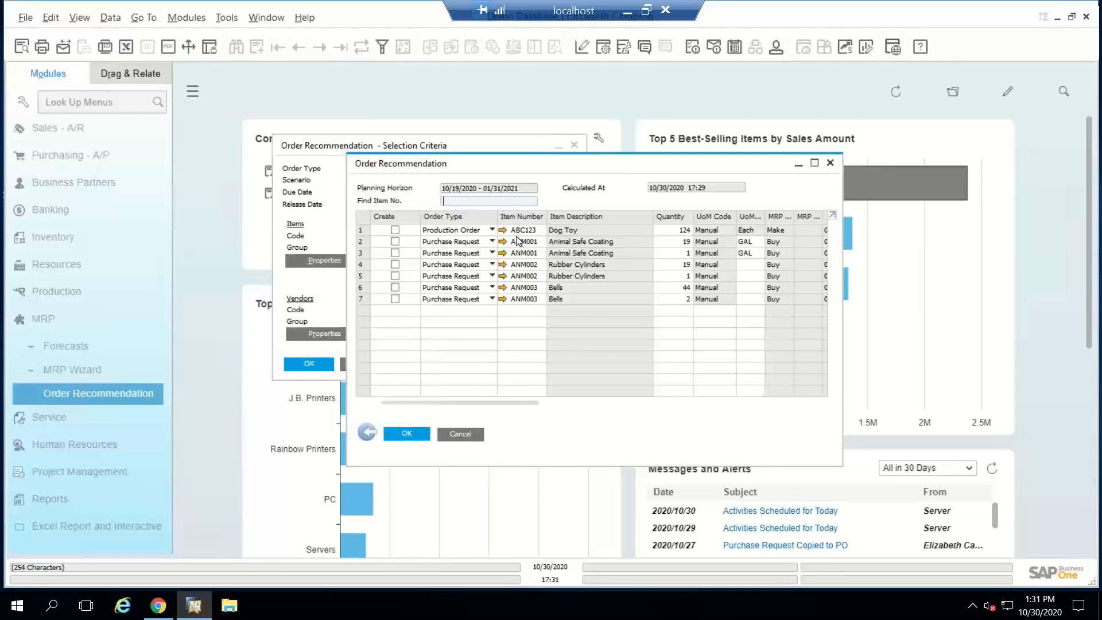
pyautogui.moveTo(842, 294); pyautogui.dragTo(936, 293)
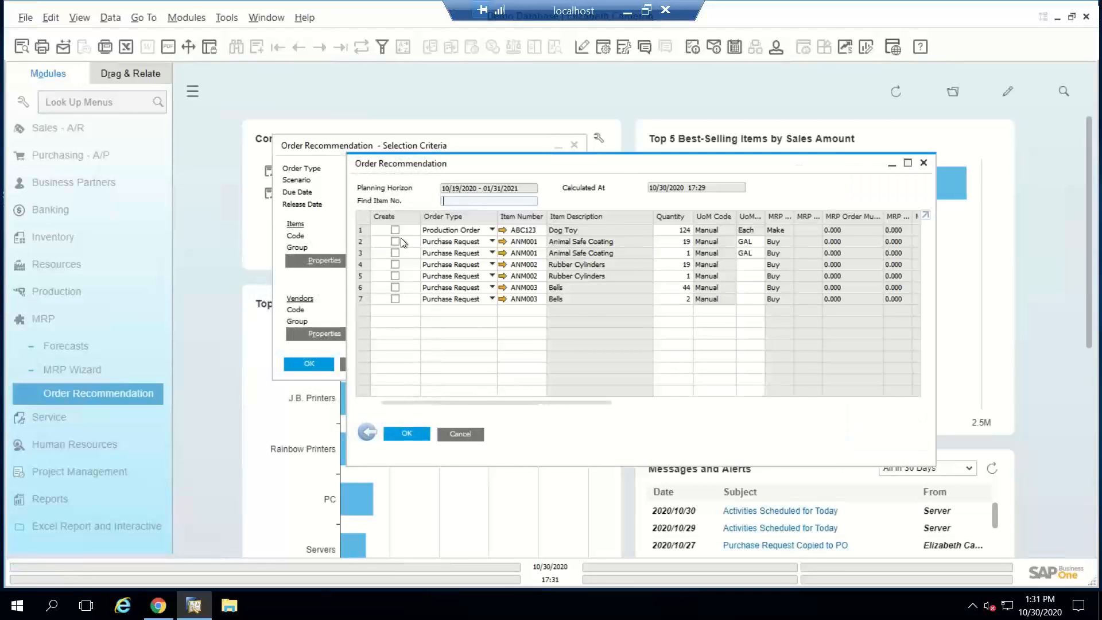
pyautogui.click(395, 230)
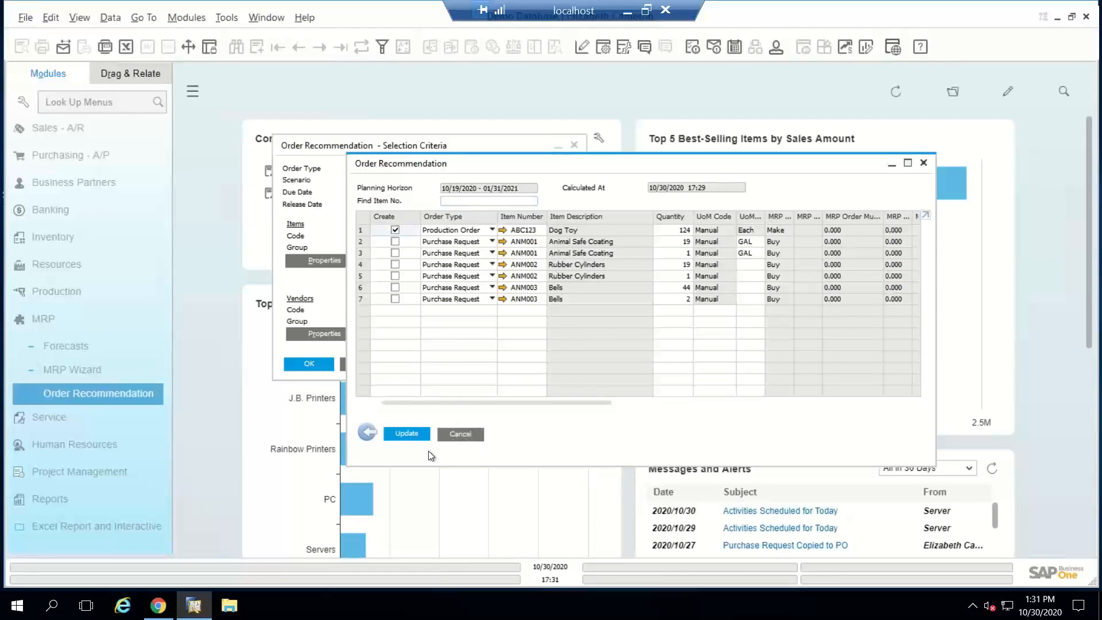
pyautogui.click(407, 434)
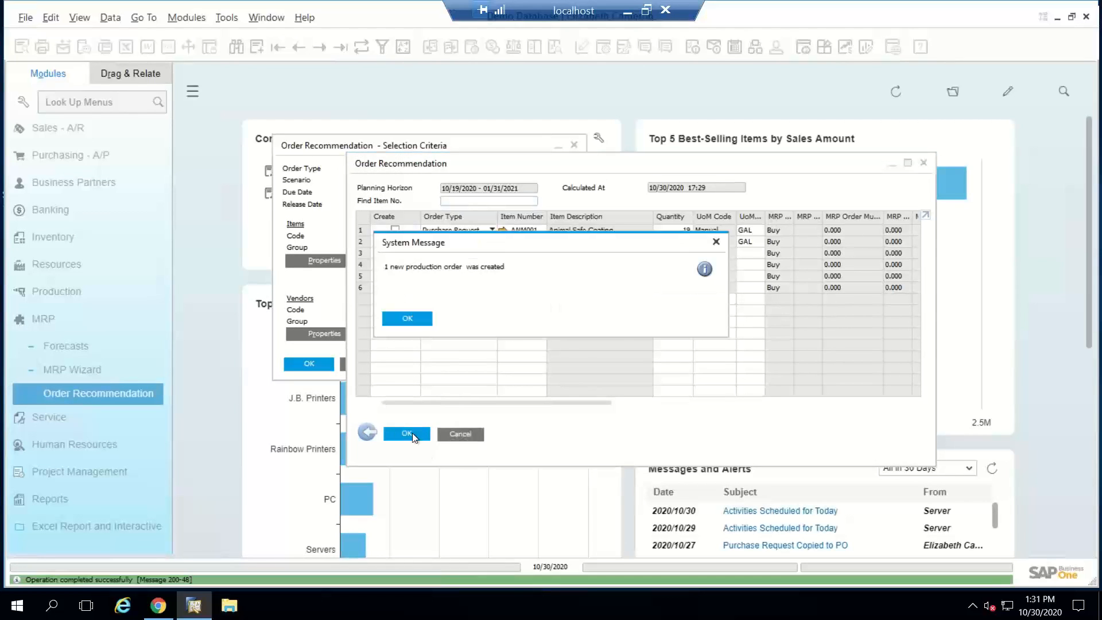
pyautogui.click(411, 316)
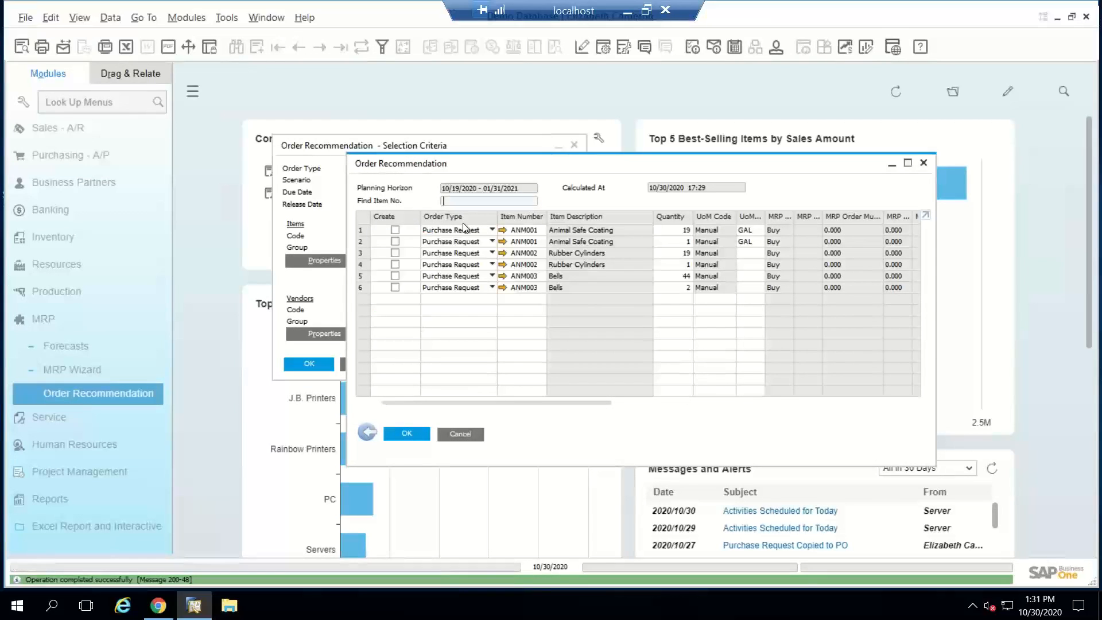
pyautogui.click(924, 162)
pyautogui.click(42, 319)
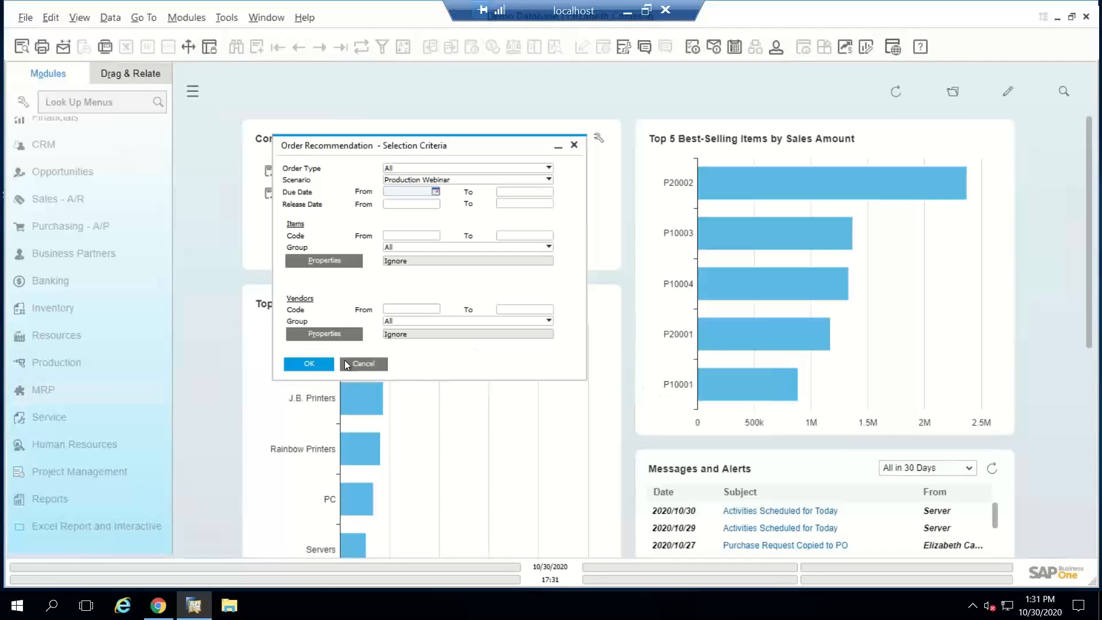
pyautogui.click(365, 363)
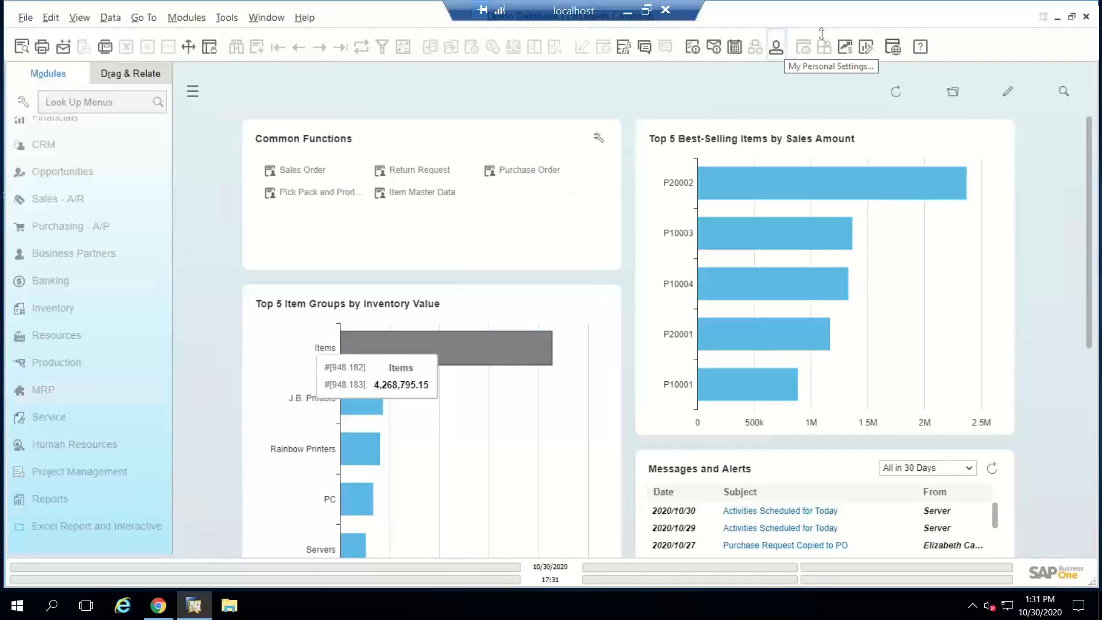
pyautogui.click(70, 338)
pyautogui.click(70, 339)
pyautogui.click(75, 279)
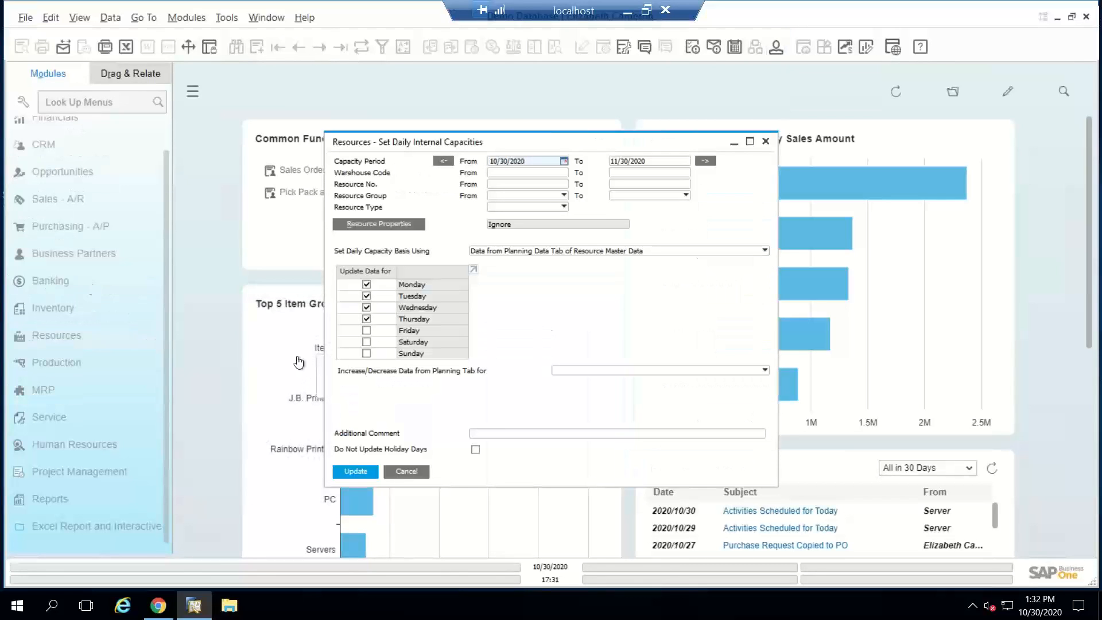
pyautogui.click(407, 470)
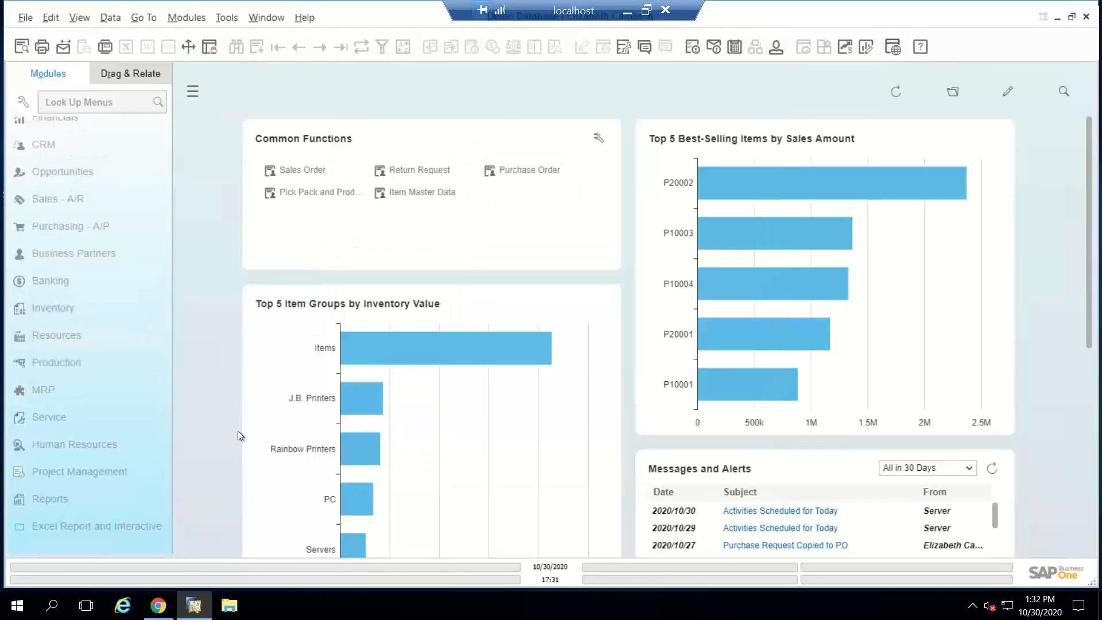
# Step: Open a blank production order and go to the Project field in its header
pyautogui.click(64, 359)
pyautogui.click(83, 272)
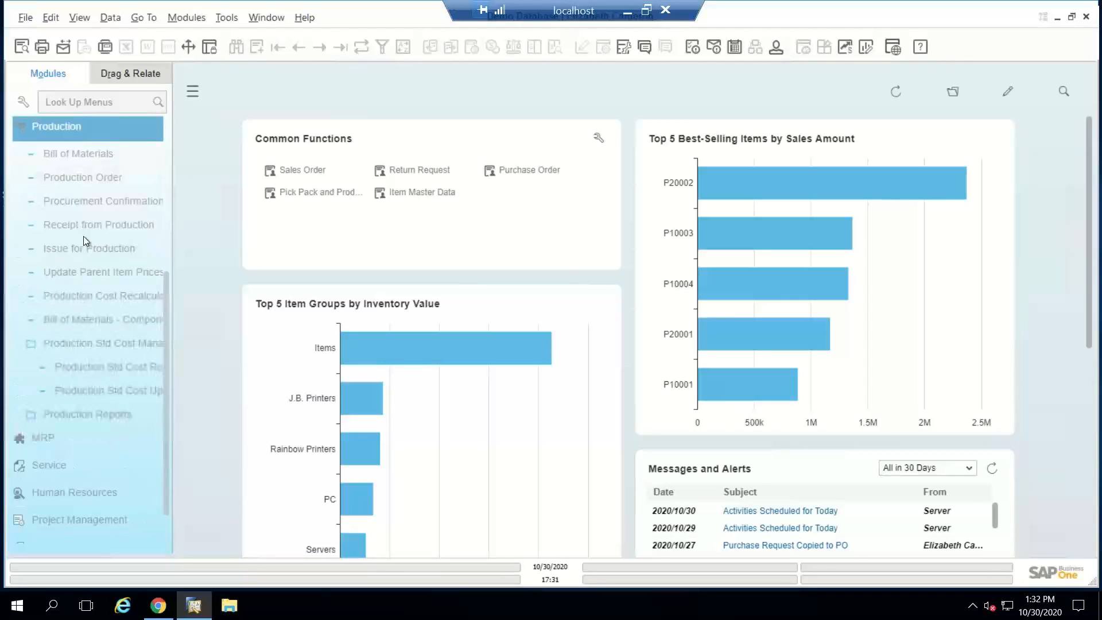
pyautogui.click(87, 178)
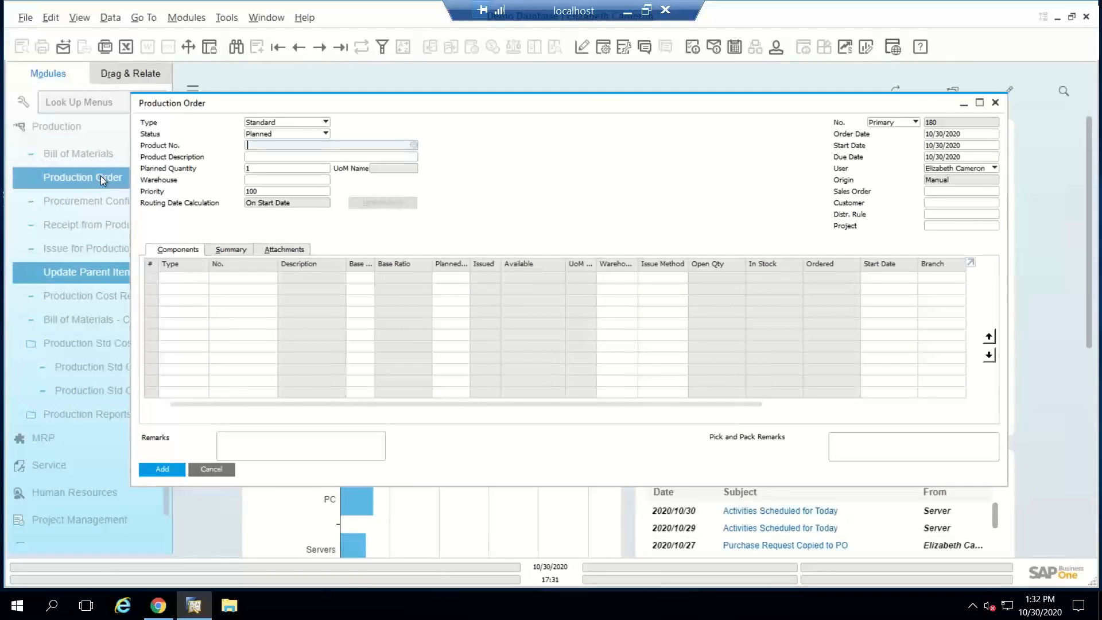
pyautogui.click(933, 228)
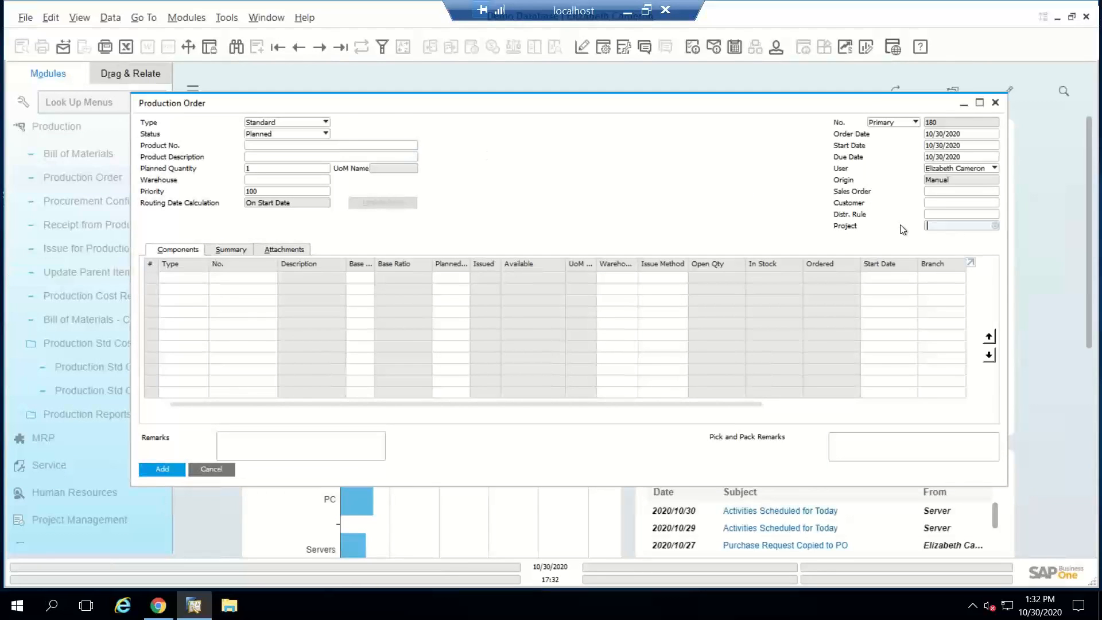
# Step: Make the Project column visible and active in the production order's component table through the form settings
pyautogui.click(603, 50)
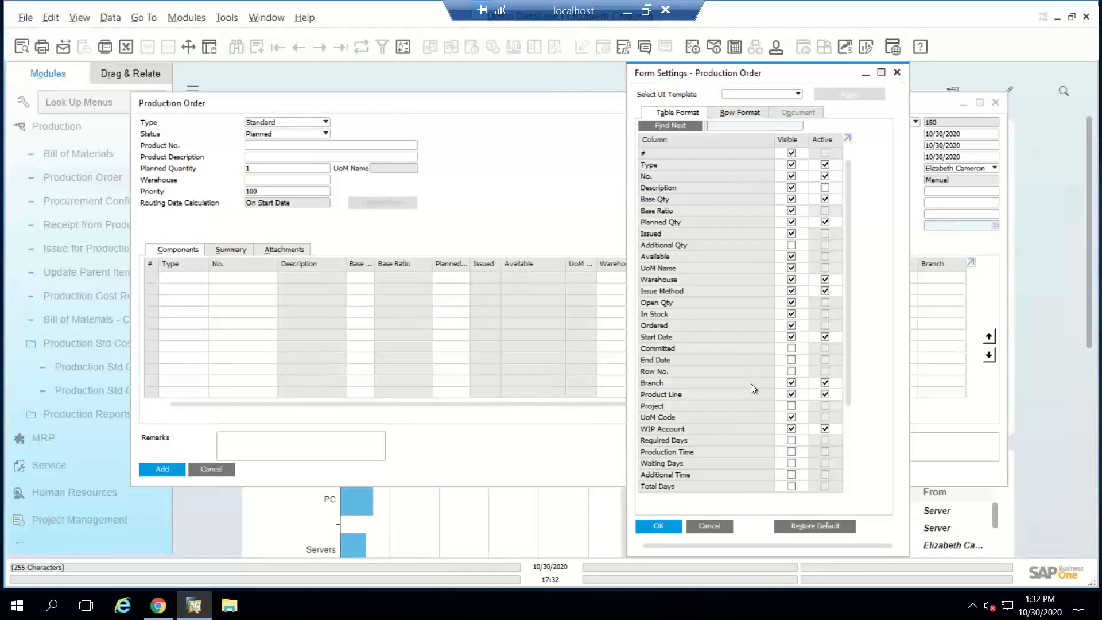
pyautogui.scroll(-3, 755, 400)
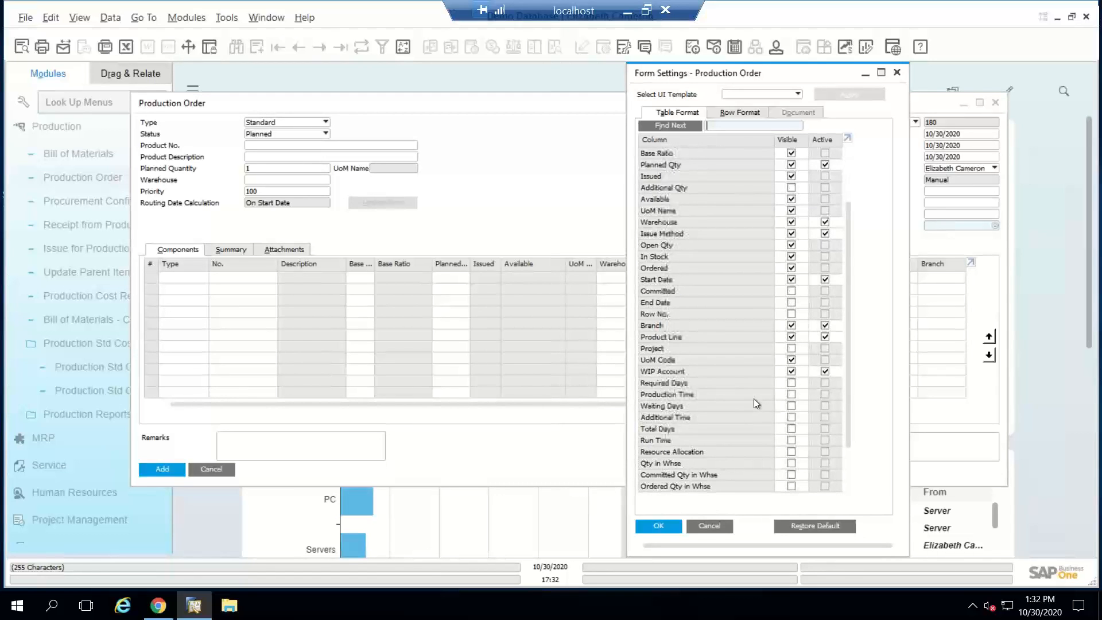
pyautogui.scroll(-3, 754, 402)
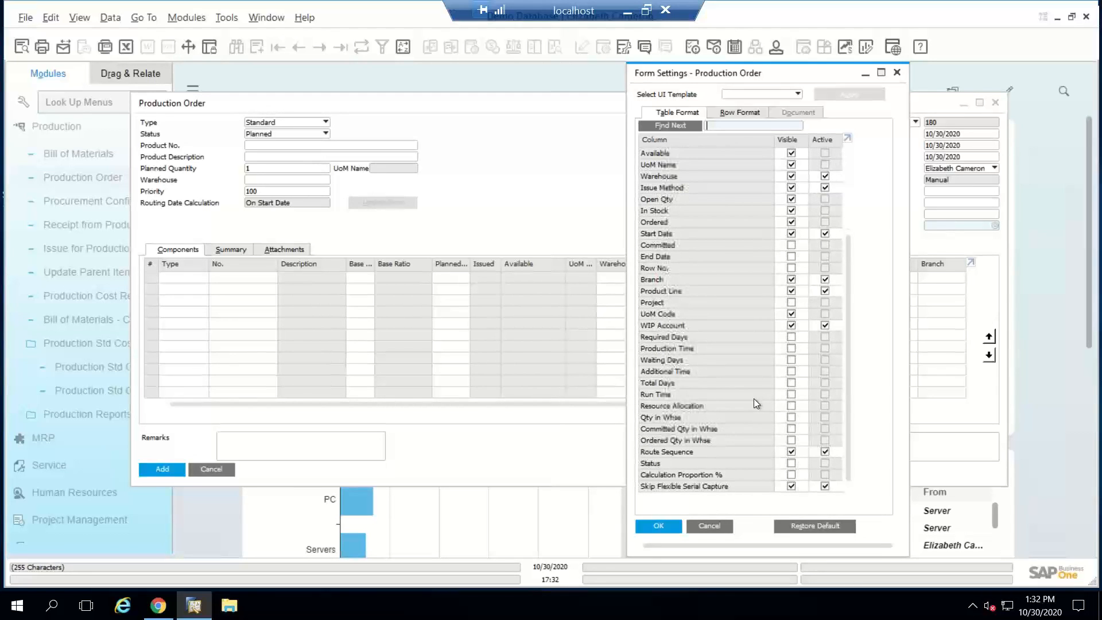
pyautogui.click(793, 301)
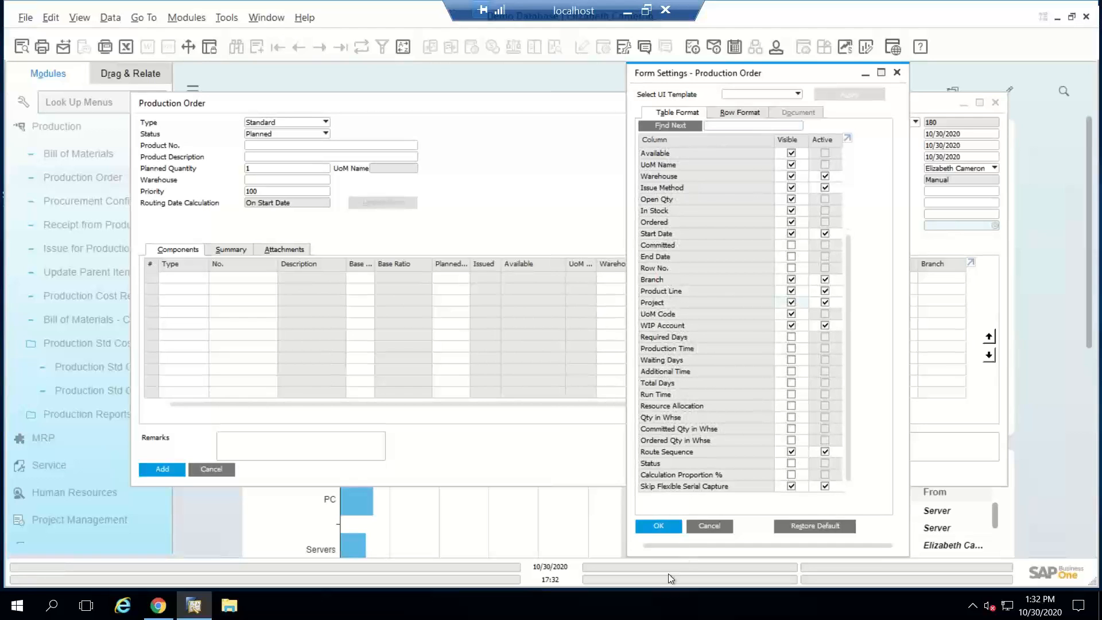
pyautogui.click(666, 525)
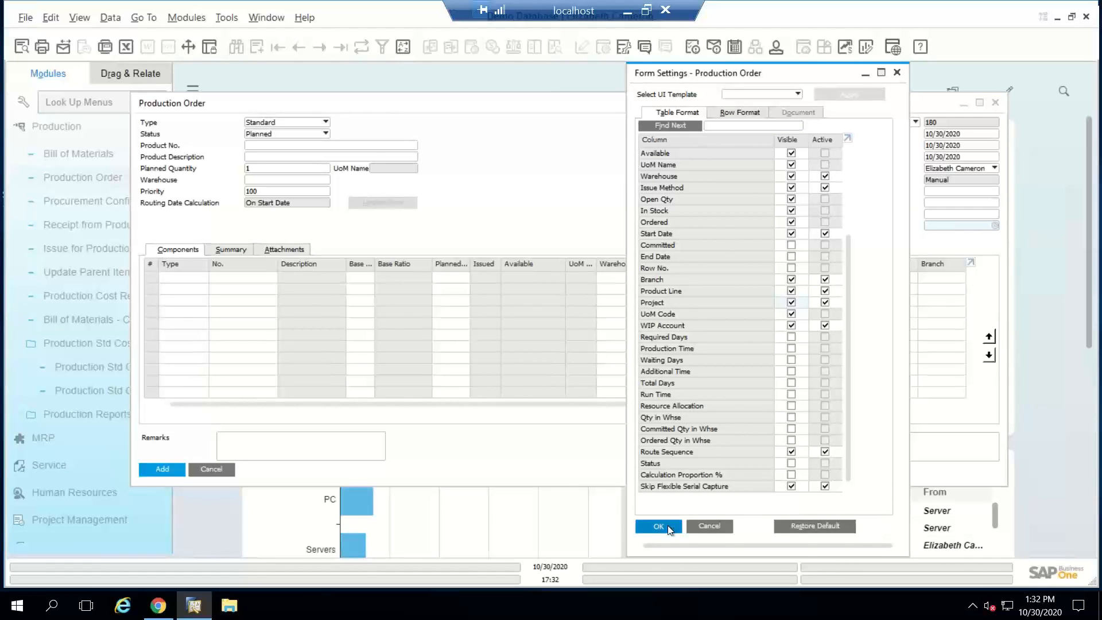
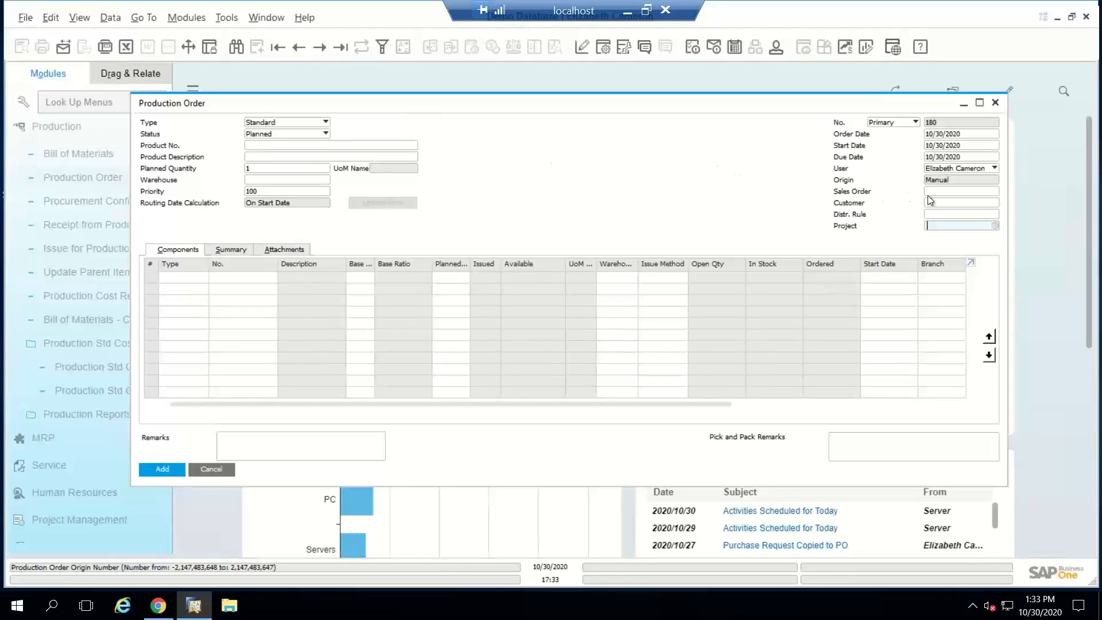
# Step: Choose item P10004, PC Set 2, from the bill of materials list as the production order's product
pyautogui.click(945, 193)
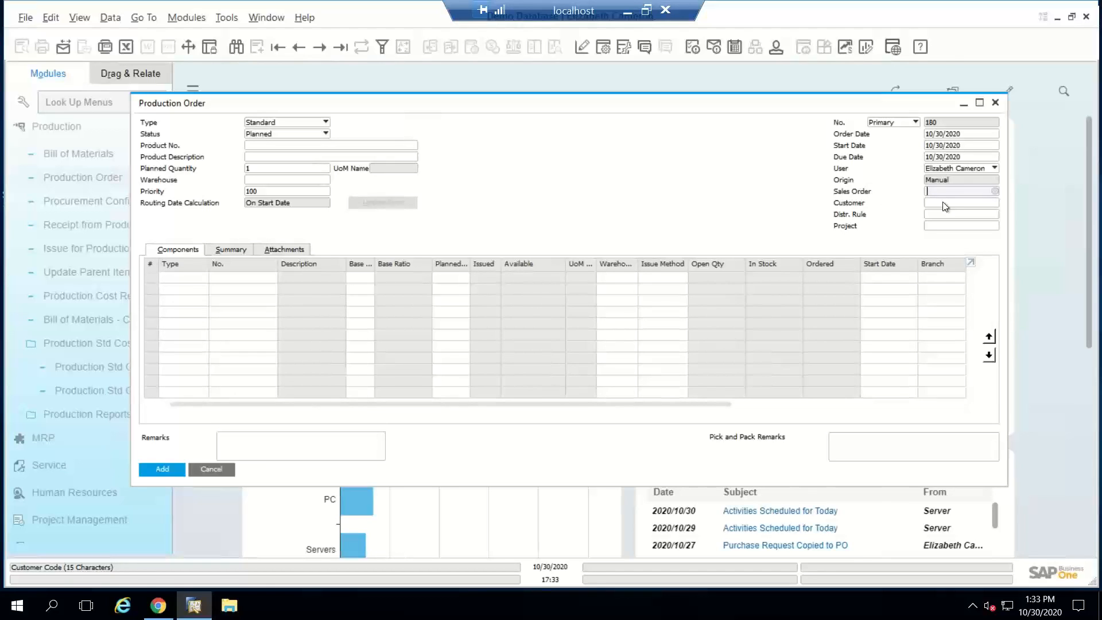
pyautogui.click(944, 202)
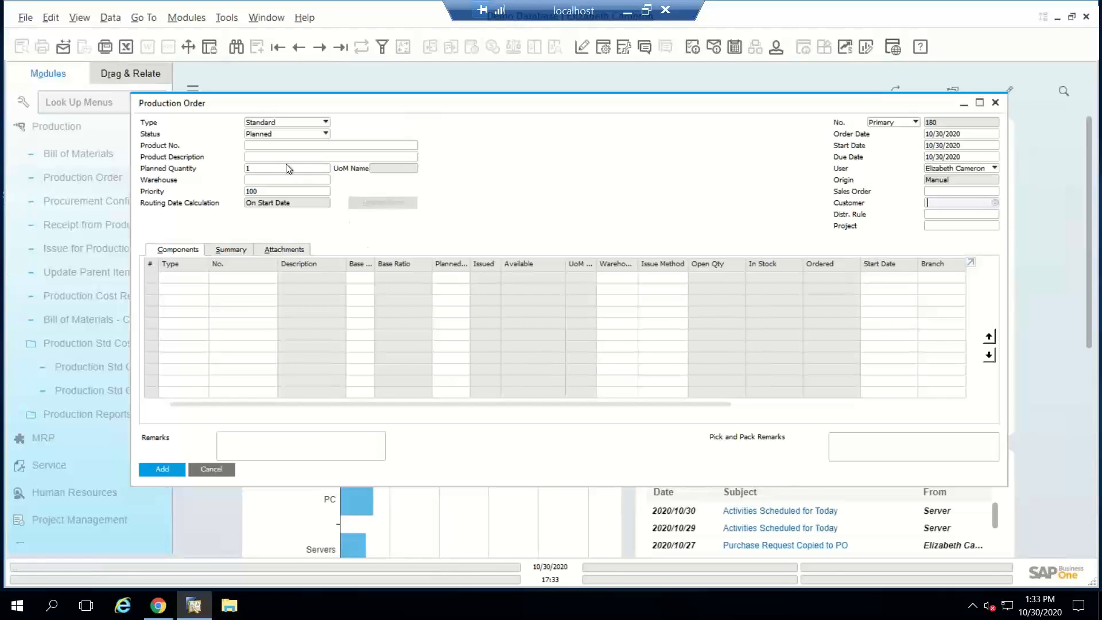
pyautogui.click(287, 146)
pyautogui.press('Tab')
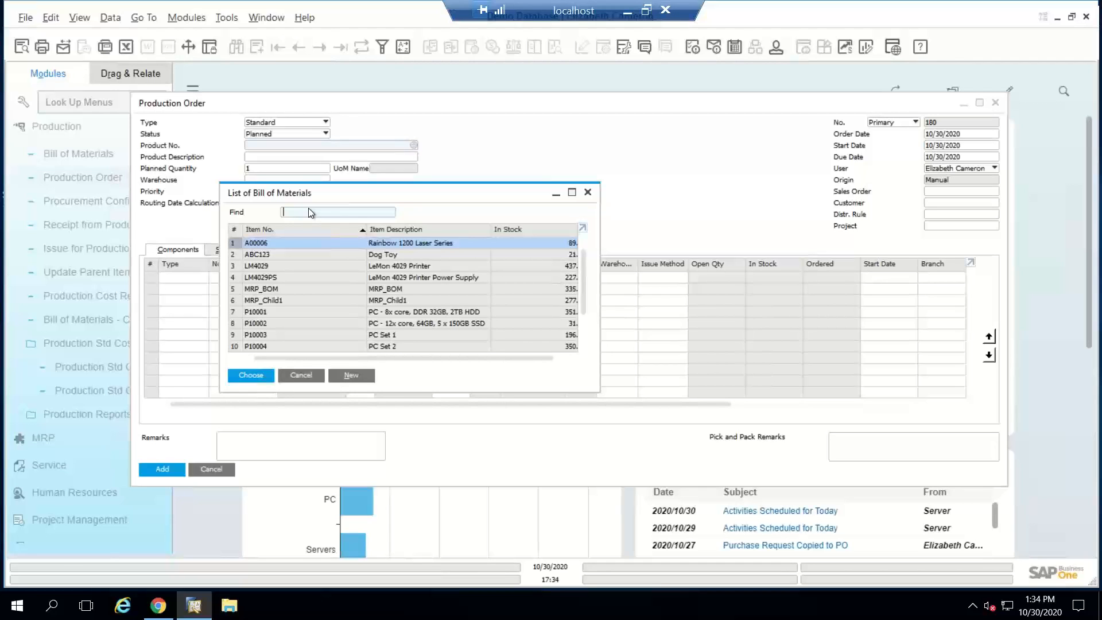
pyautogui.write('p')
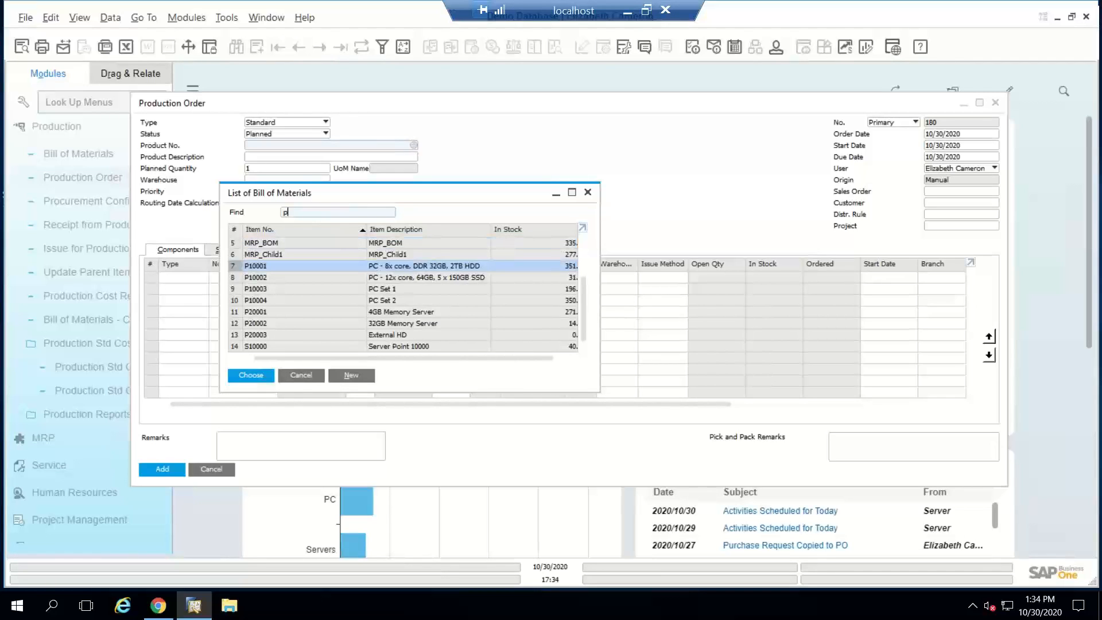
pyautogui.doubleClick(293, 300)
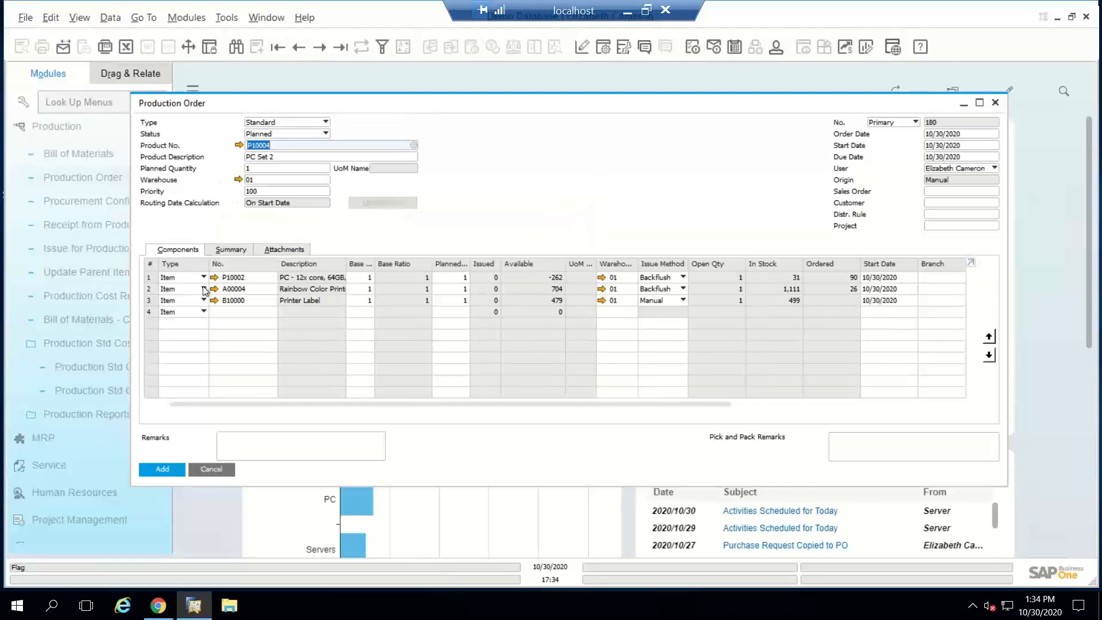
# Step: Set the planned quantity of PC Set 2 in the production order's header to 10
pyautogui.click(192, 314)
pyautogui.click(190, 309)
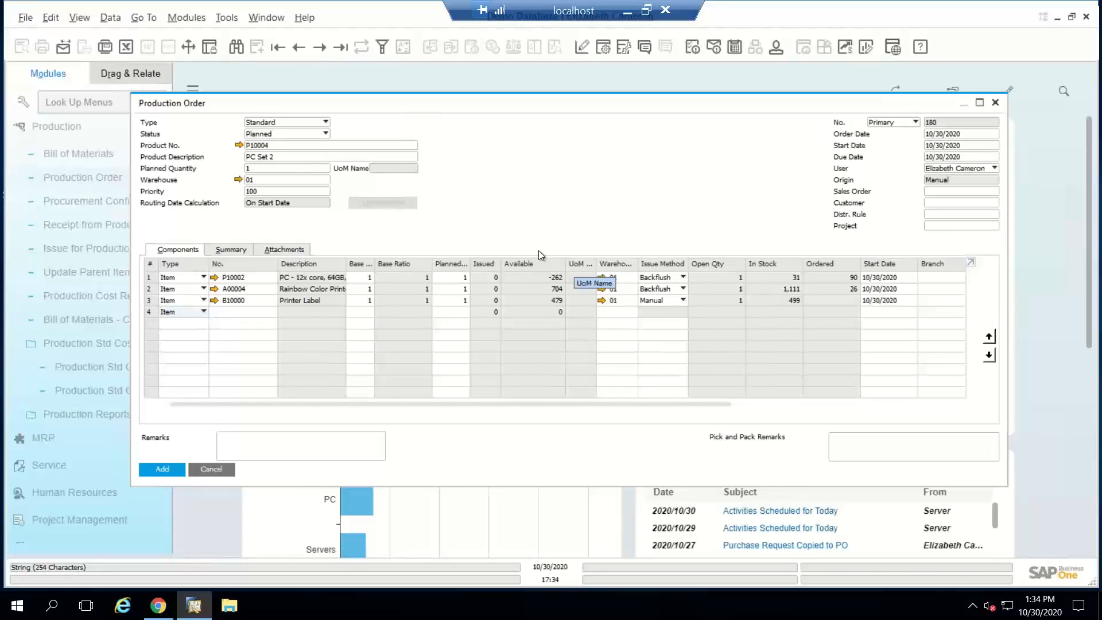
pyautogui.click(283, 168)
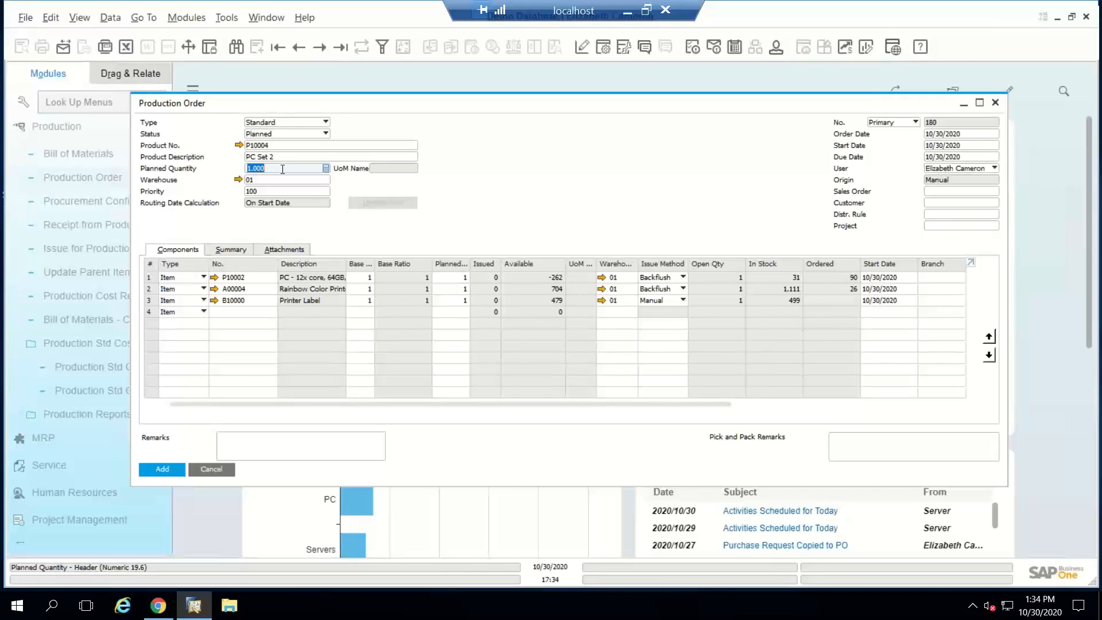
pyautogui.write('1')
pyautogui.press('Tab')
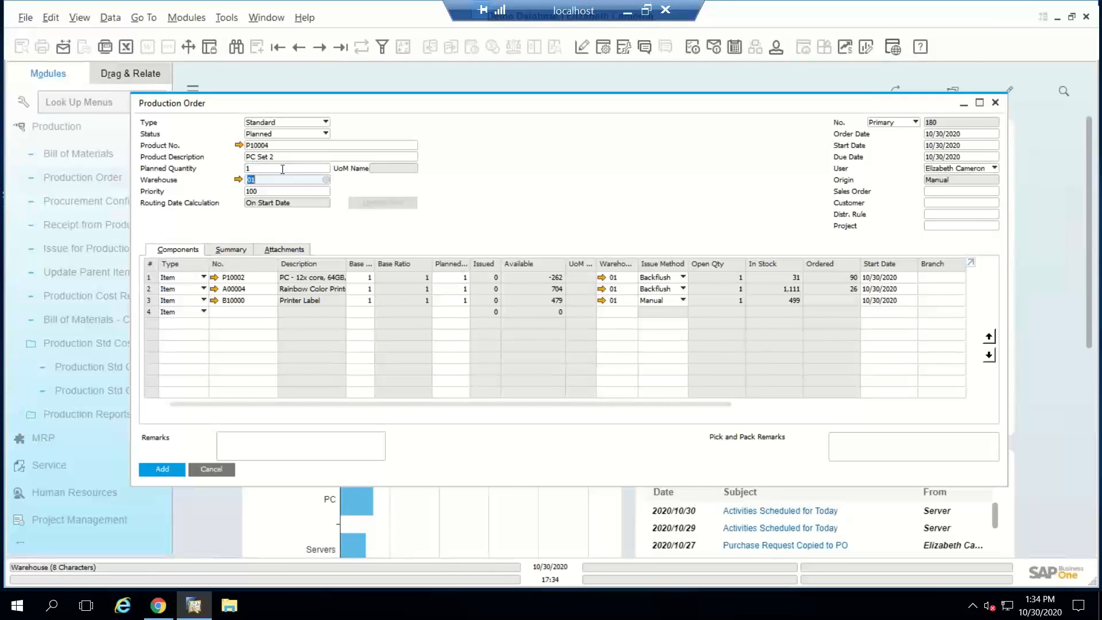
pyautogui.click(281, 169)
pyautogui.click(283, 169)
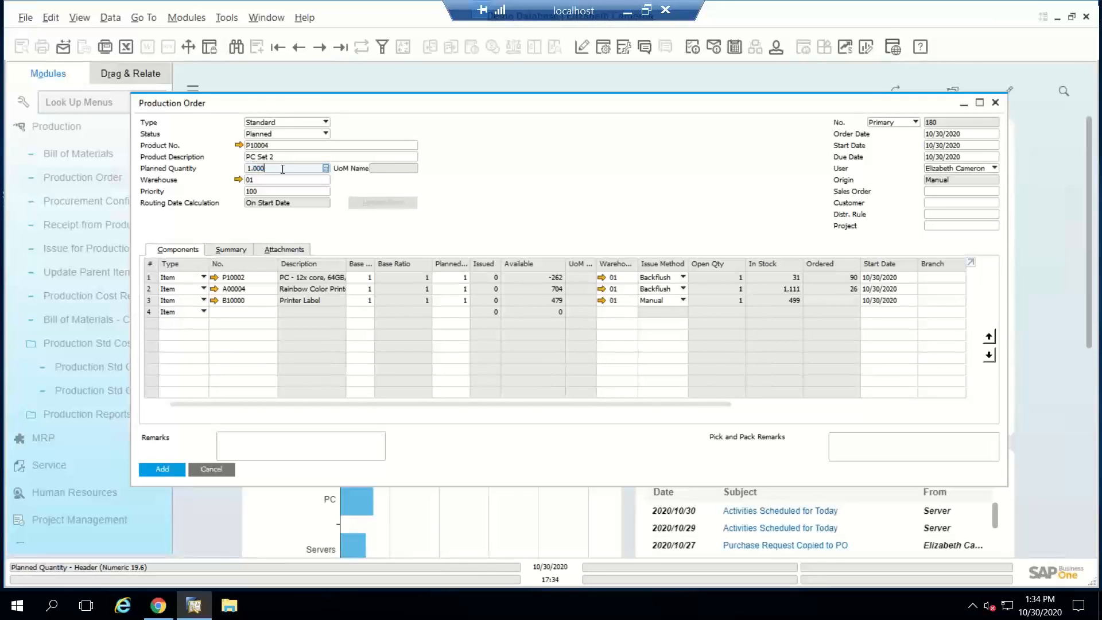
pyautogui.press('BackSpace')
pyautogui.press('BackSpace')
pyautogui.press('BackSpace')
pyautogui.press('BackSpace')
pyautogui.press('BackSpace')
pyautogui.write('10')
pyautogui.press('Tab')
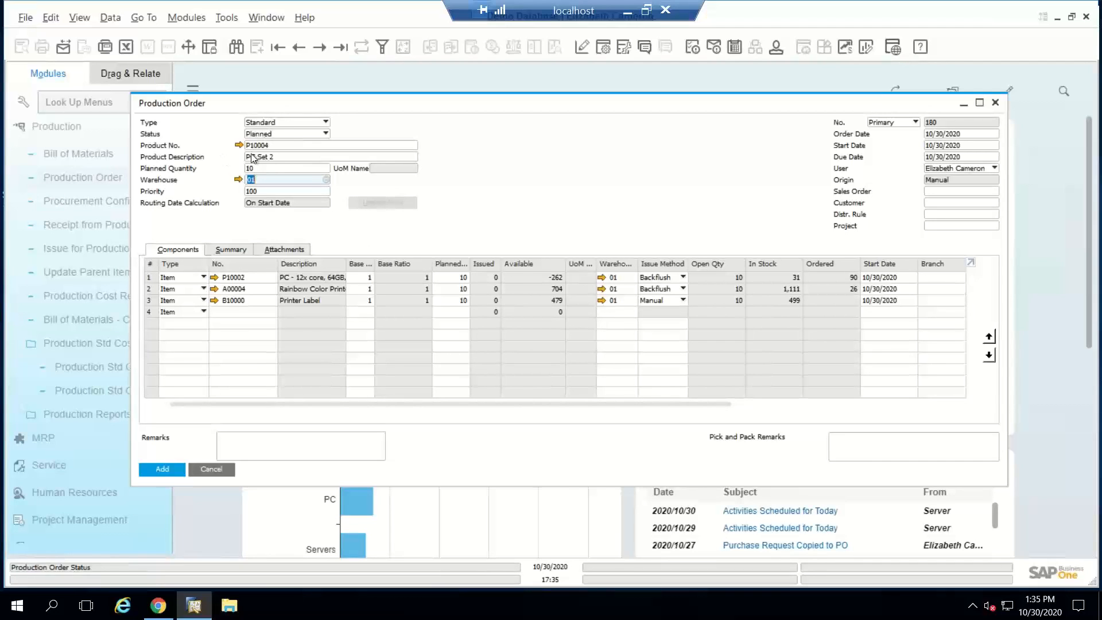
# Step: Check the issue method options of component P10002, keep Backflush, and add the production order
pyautogui.click(664, 278)
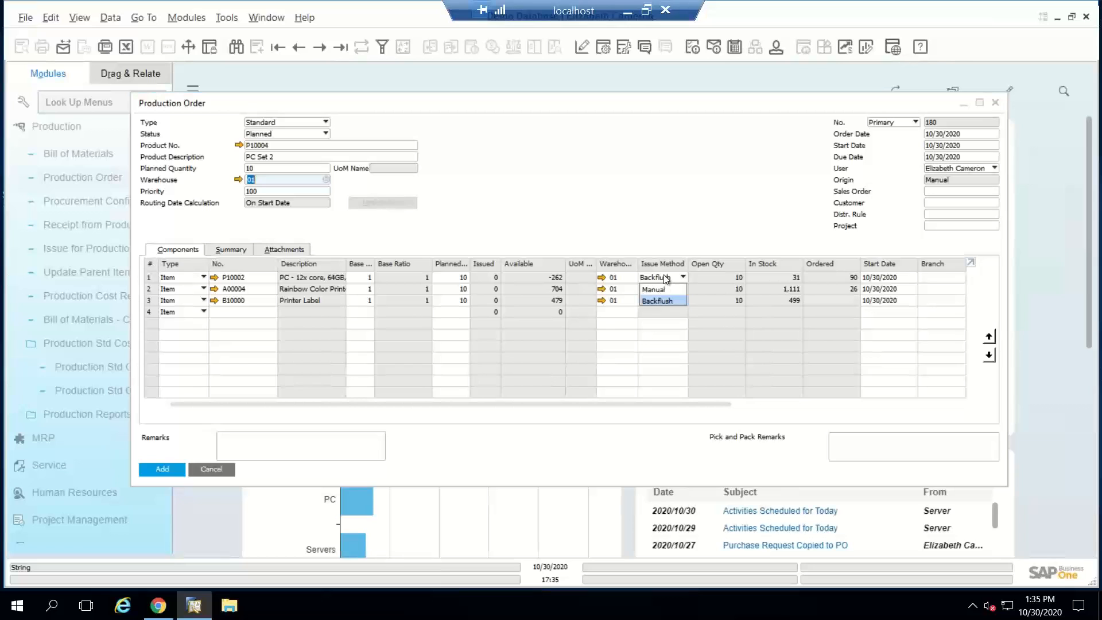
pyautogui.click(664, 275)
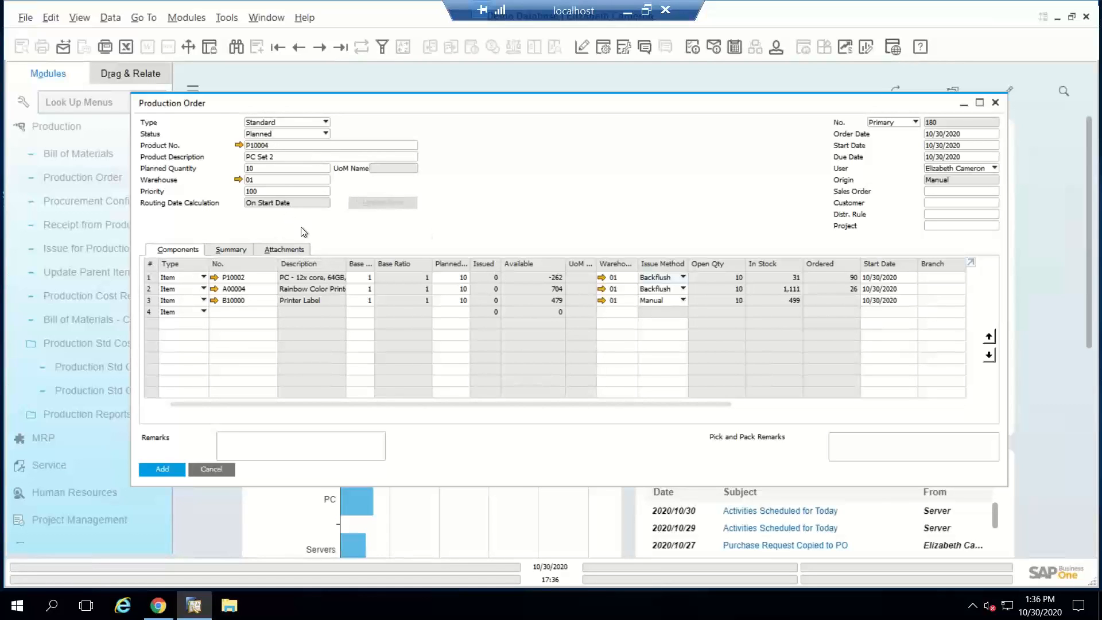
pyautogui.click(162, 469)
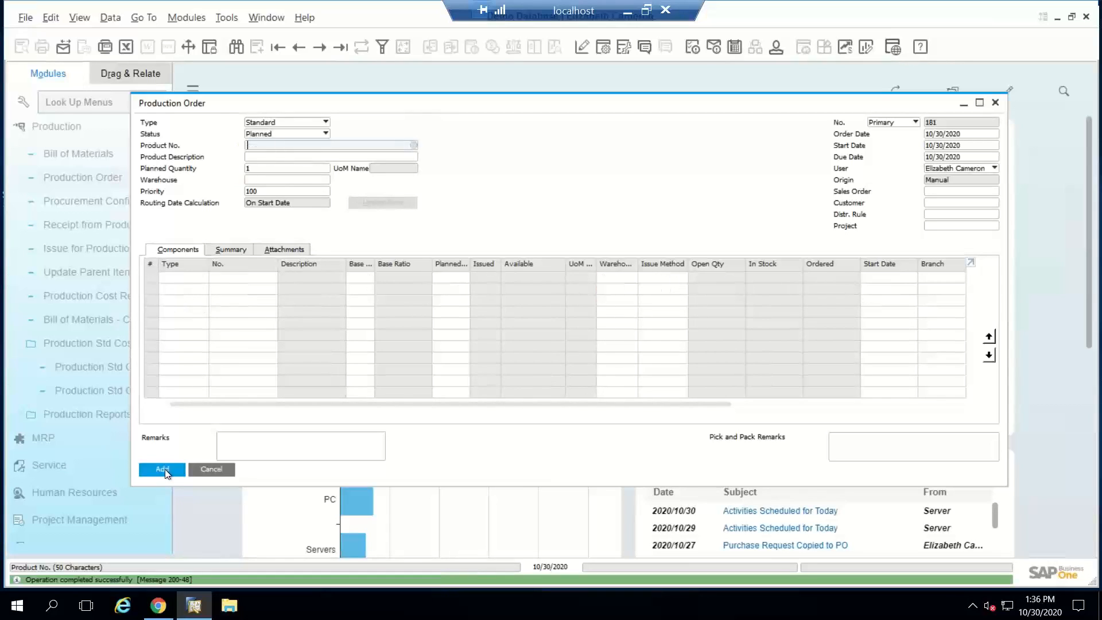
# Step: Reopen the PC Set 2 production order just added, set its status to Released, and save the change
pyautogui.click(300, 40)
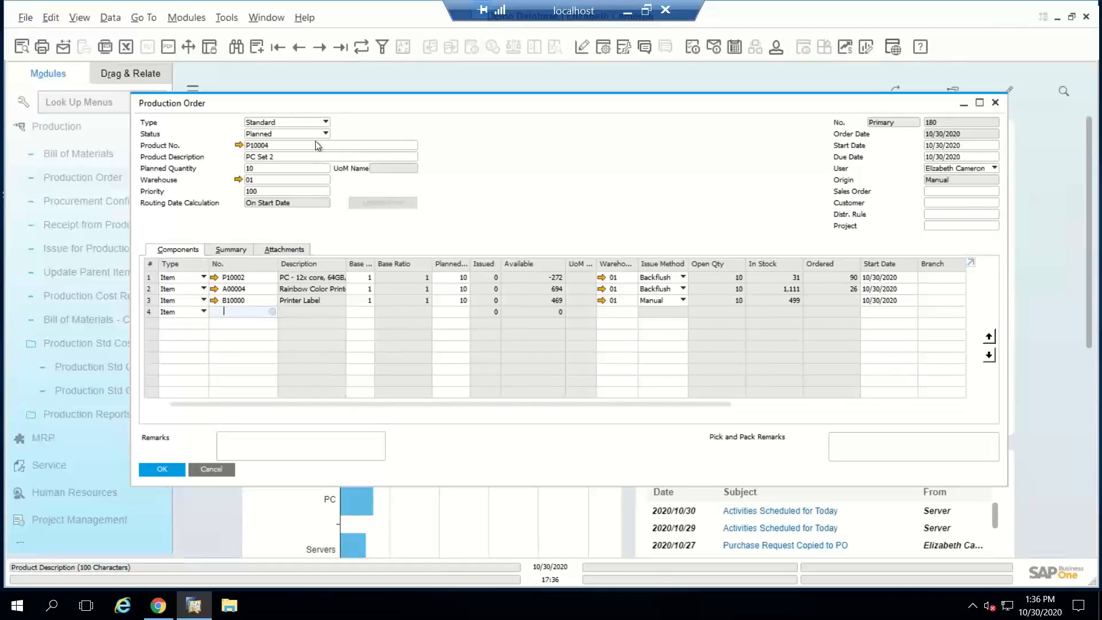
pyautogui.click(272, 134)
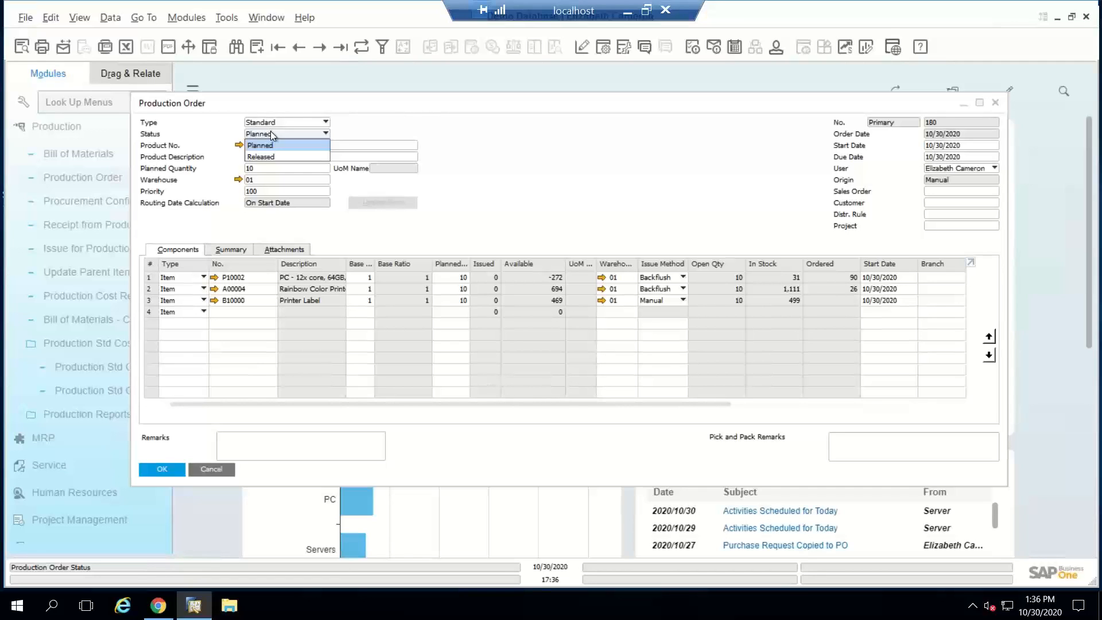
pyautogui.click(270, 156)
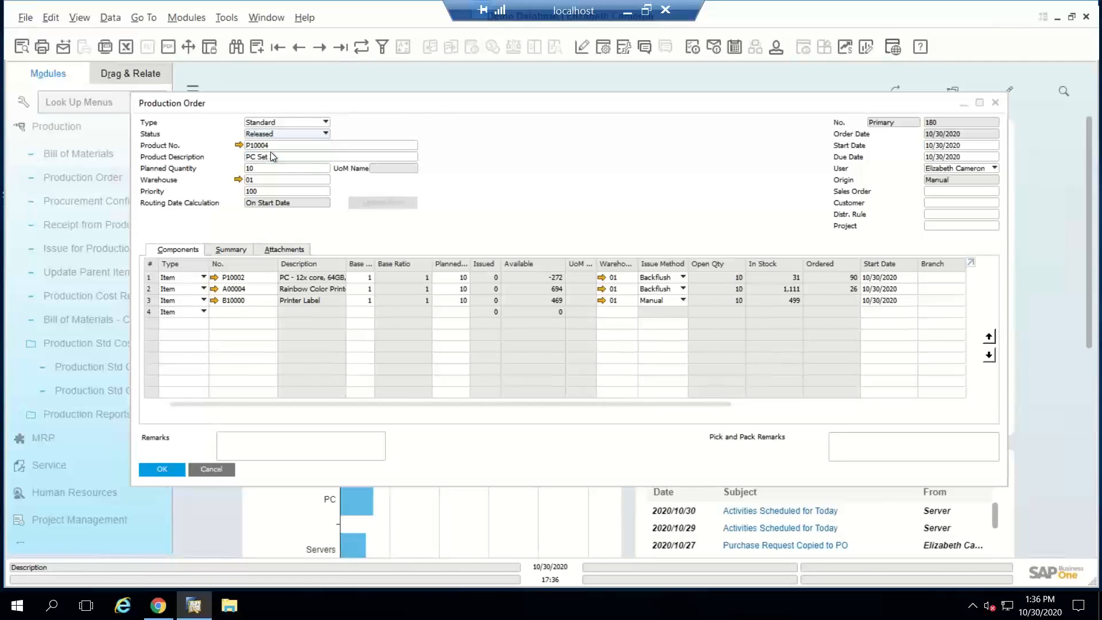
pyautogui.click(169, 466)
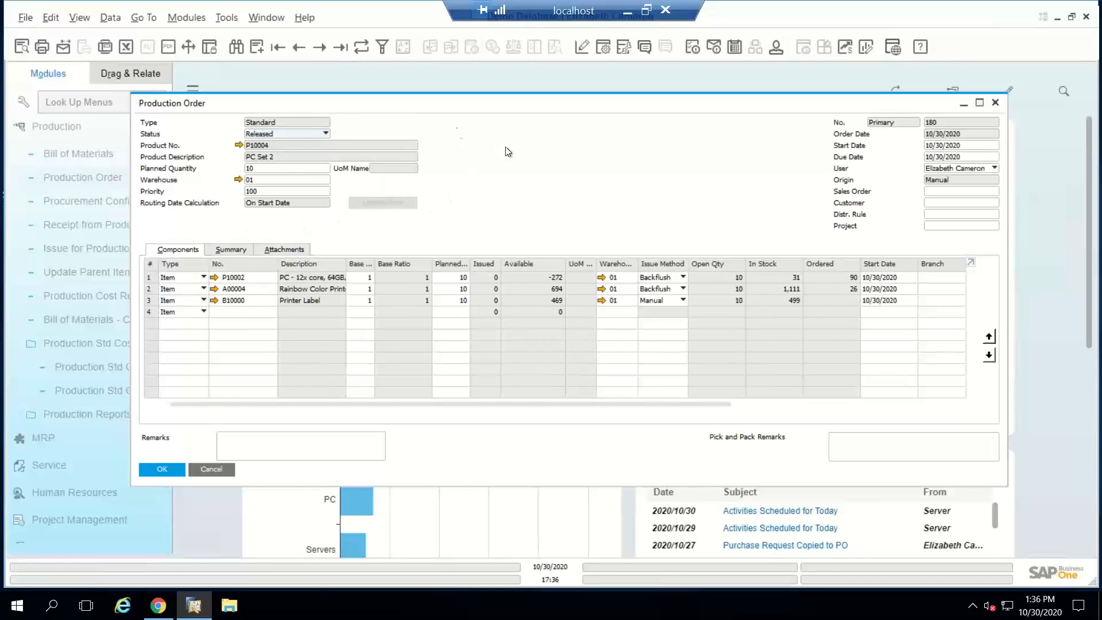
# Step: Start Report Completion from the released production order and set the completed quantity of PC Set 2 to 9
pyautogui.moveTo(431, 102); pyautogui.dragTo(479, 87)
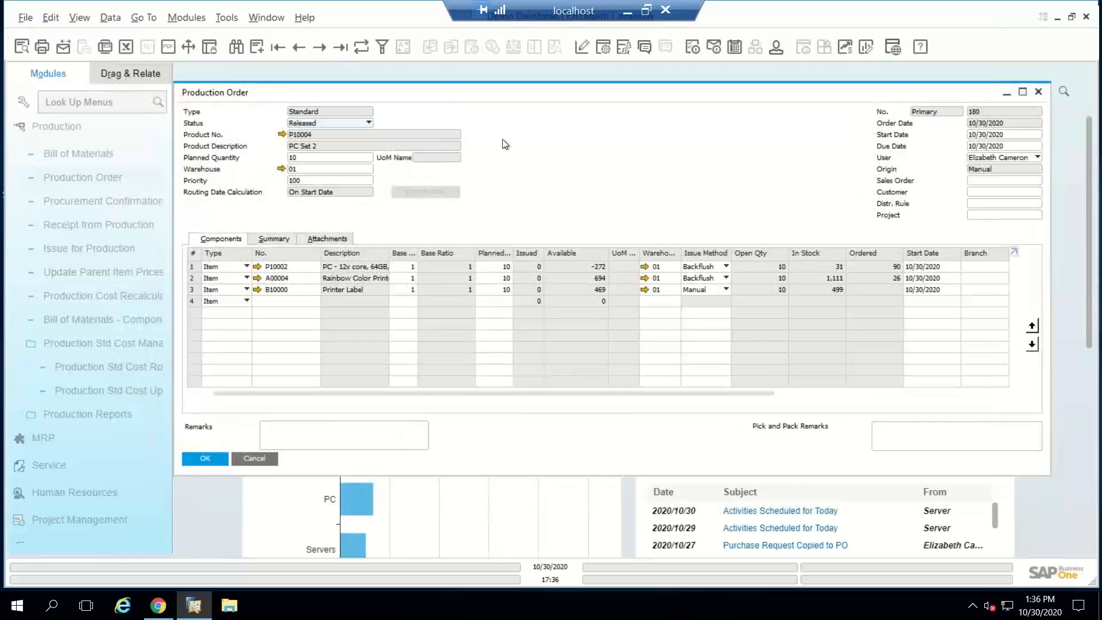
pyautogui.click(121, 257)
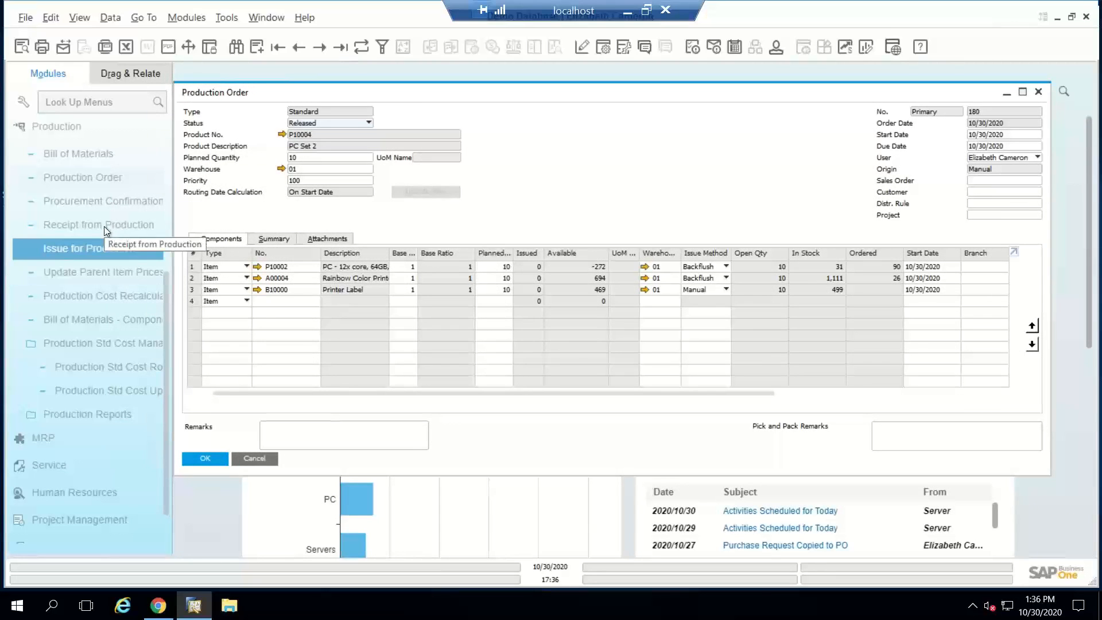
pyautogui.rightClick(592, 164)
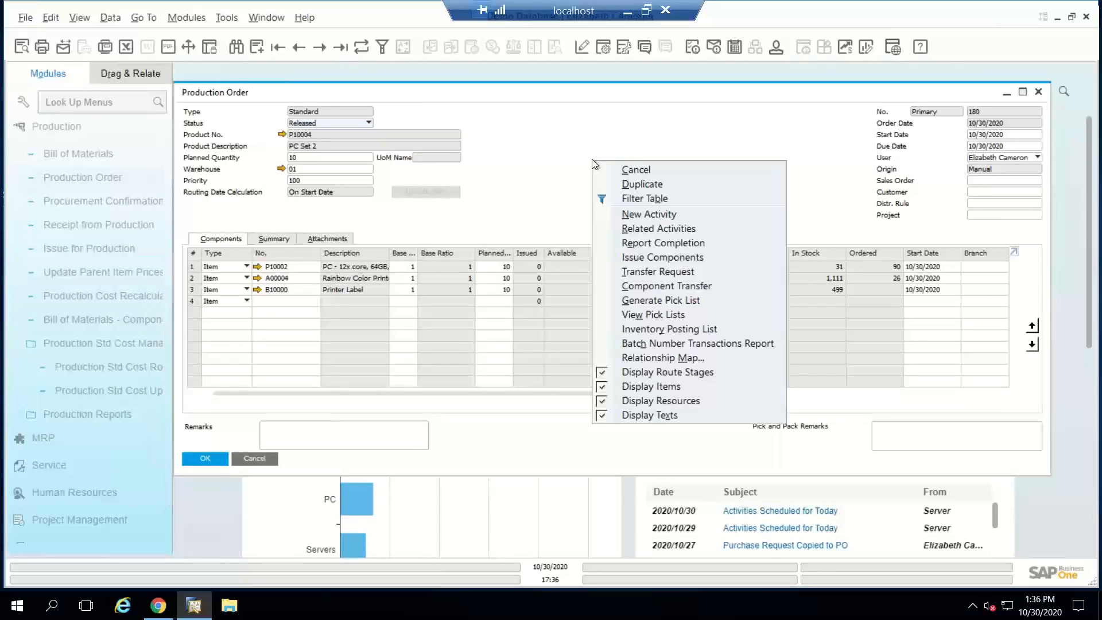
pyautogui.click(636, 243)
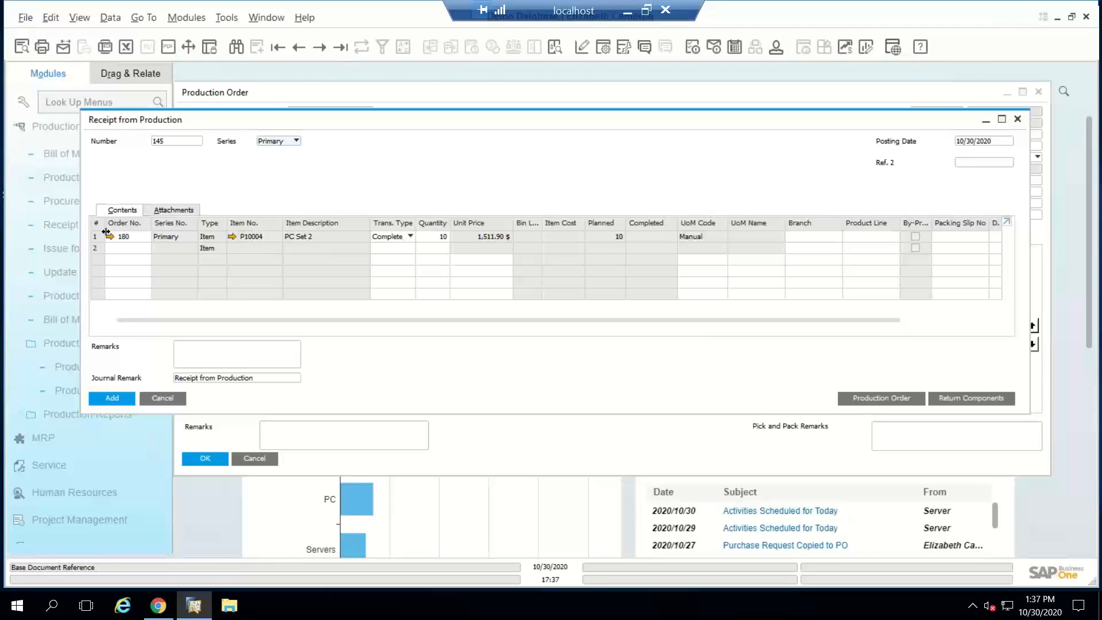
pyautogui.doubleClick(440, 236)
pyautogui.write('p')
pyautogui.press('Tab')
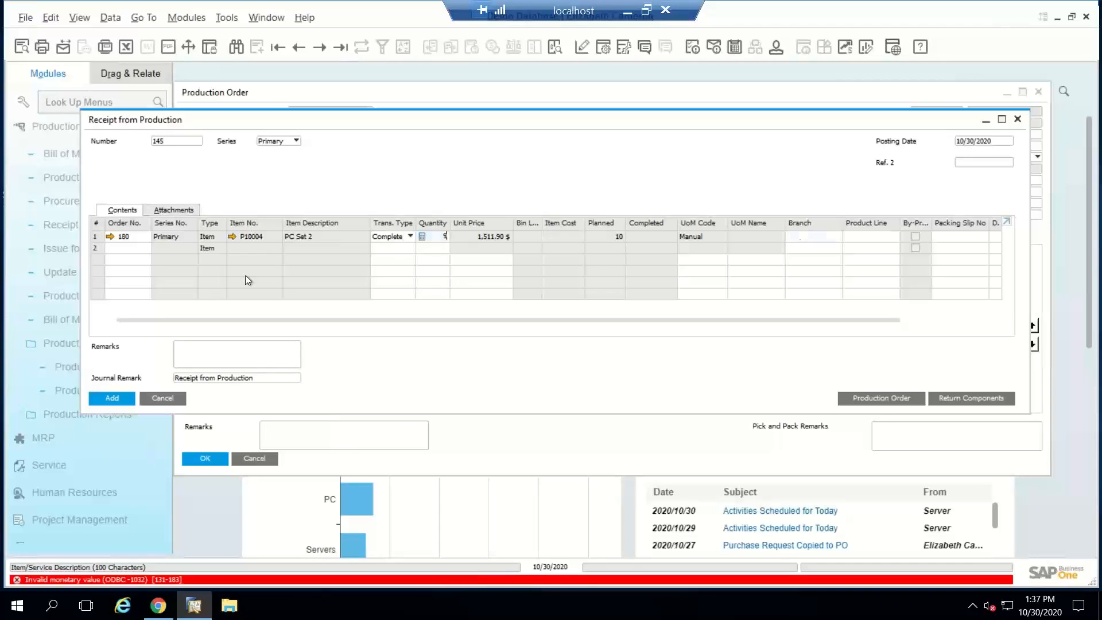
# Step: Add a second receipt row for the same production order with quantity 1 and transaction type Reject
pyautogui.click(128, 249)
pyautogui.write('180')
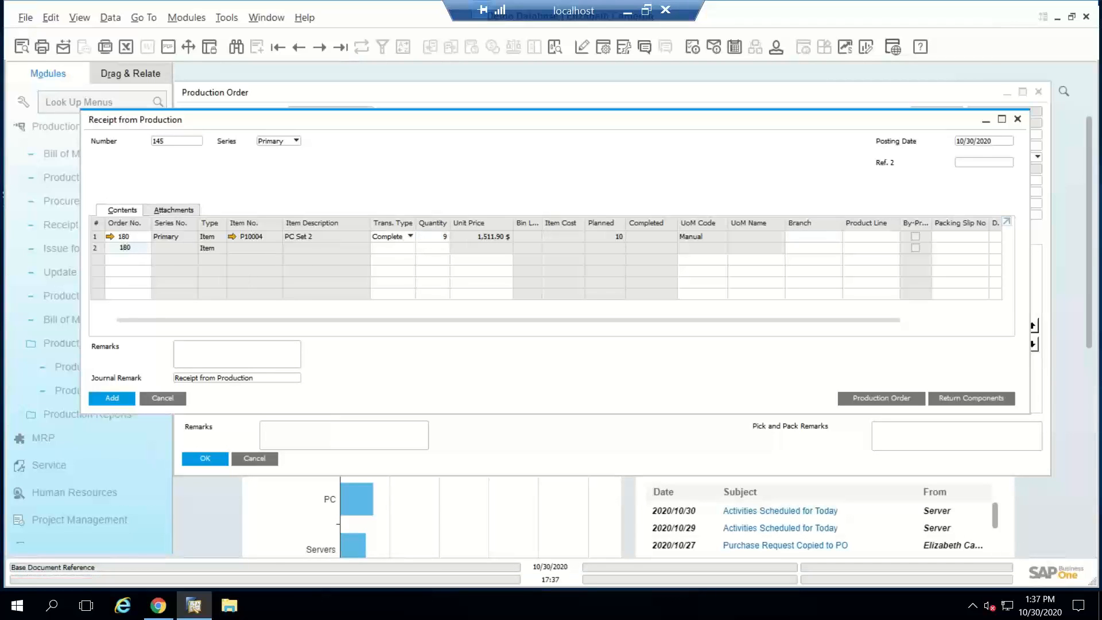
pyautogui.press('Tab')
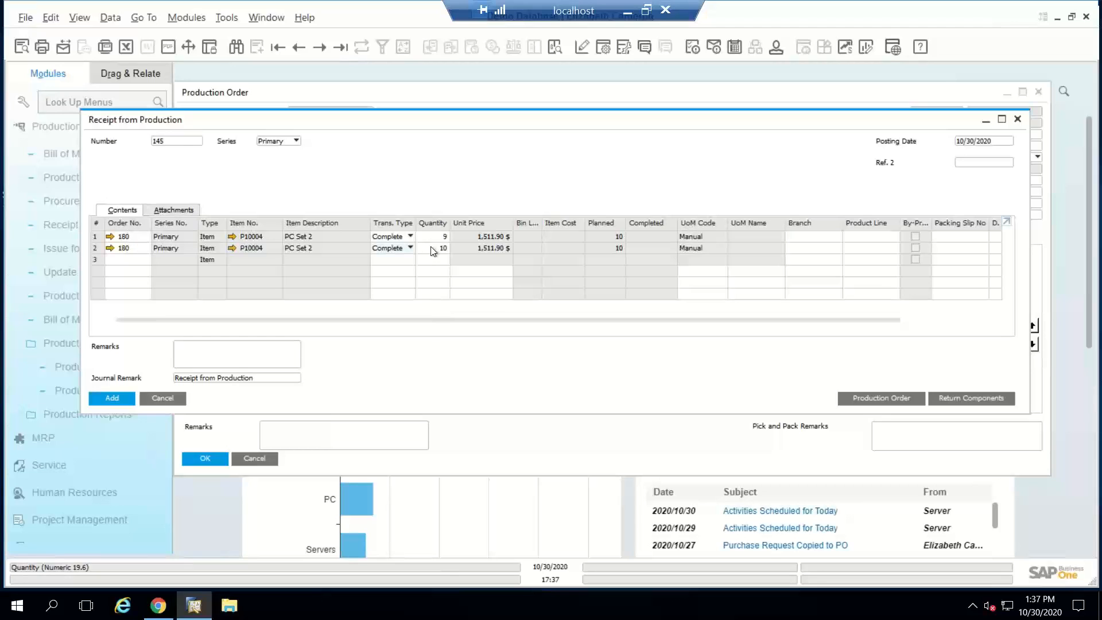
pyautogui.doubleClick(433, 249)
pyautogui.click(411, 247)
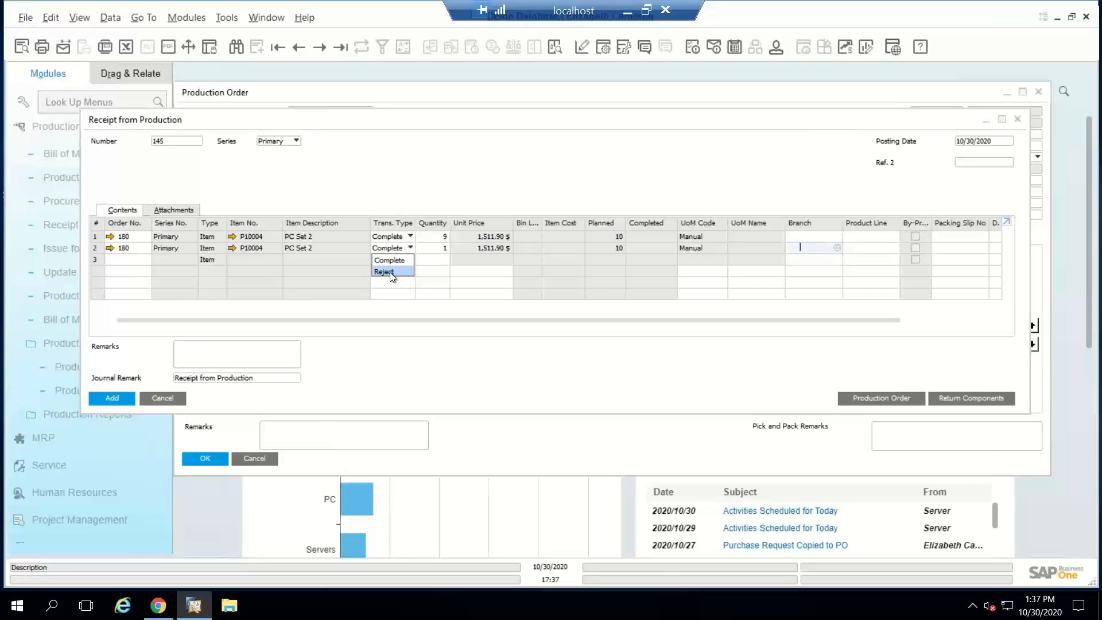
pyautogui.click(390, 272)
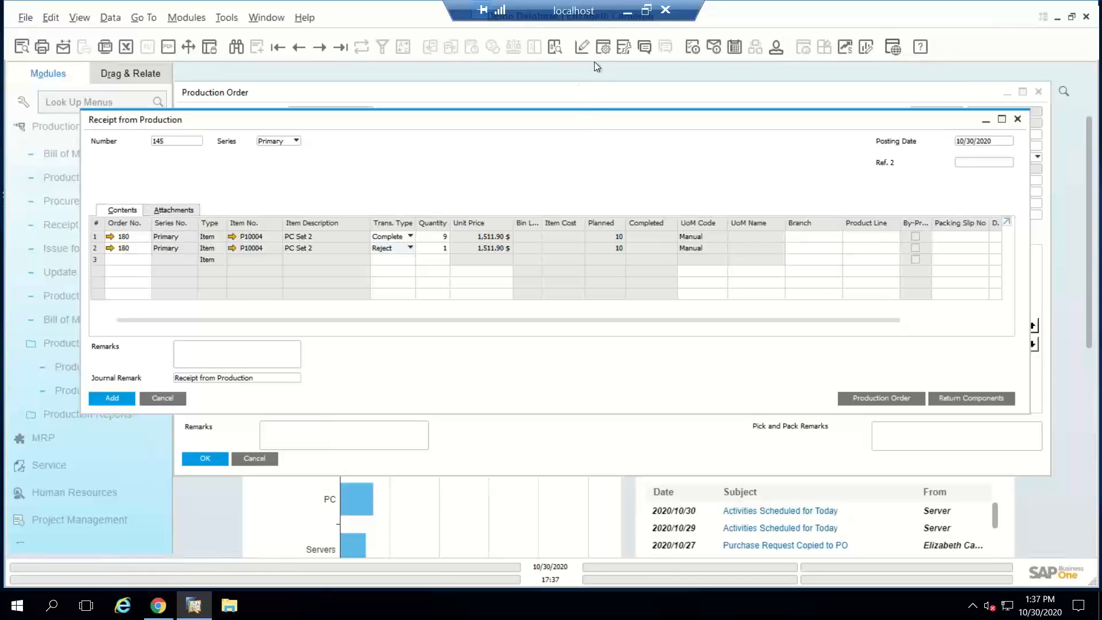
# Step: Make the Whse column visible and active in the Receipt from Production table through the form settings
pyautogui.click(604, 45)
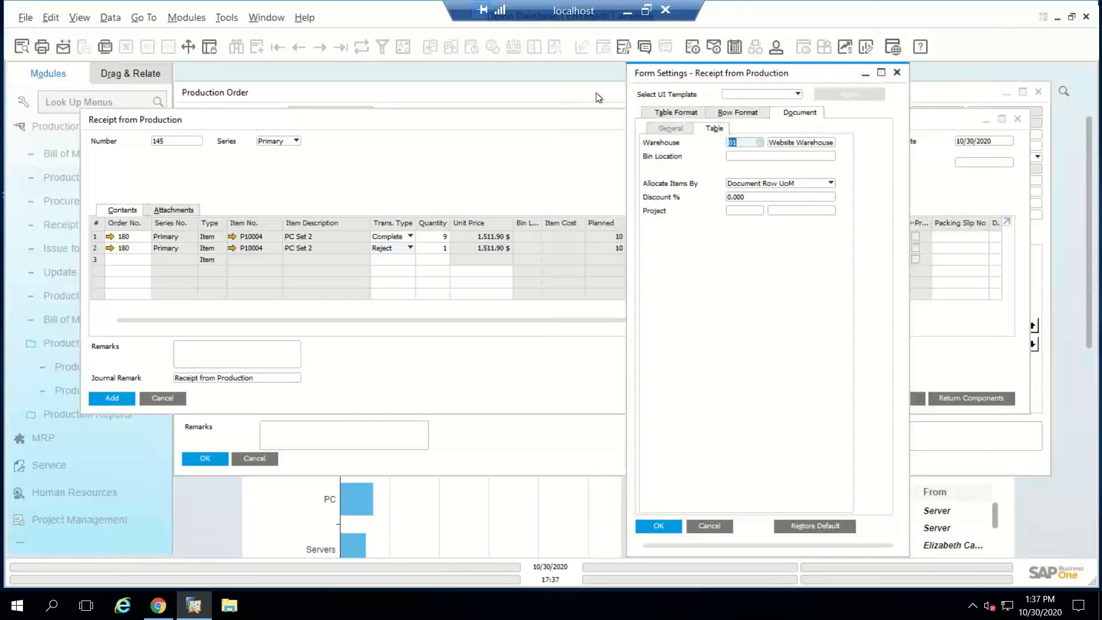
pyautogui.click(674, 118)
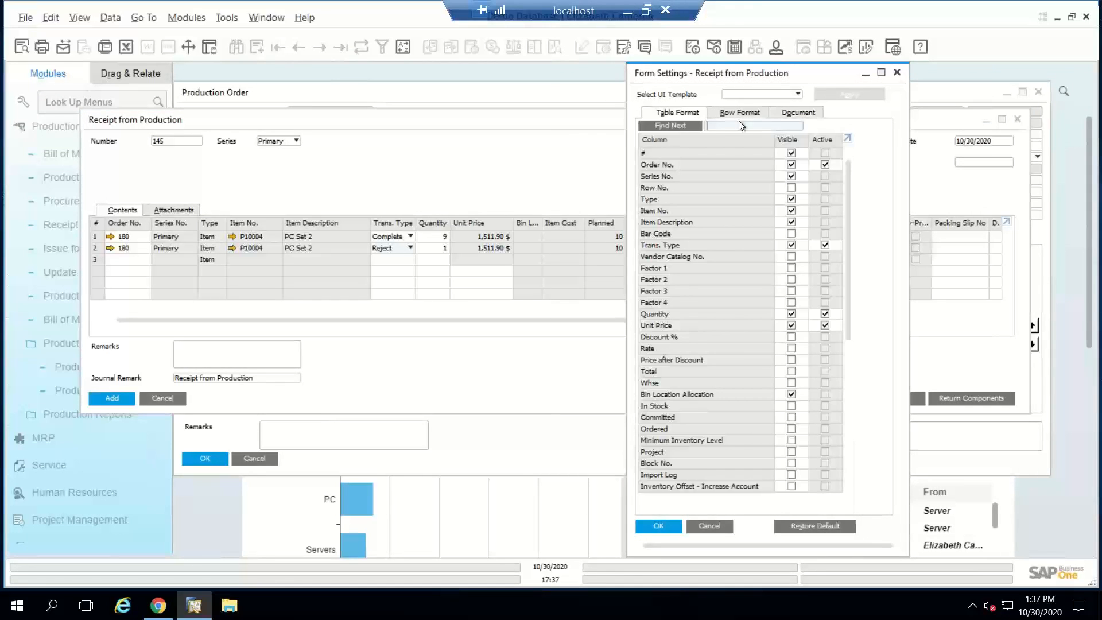
pyautogui.write('whs')
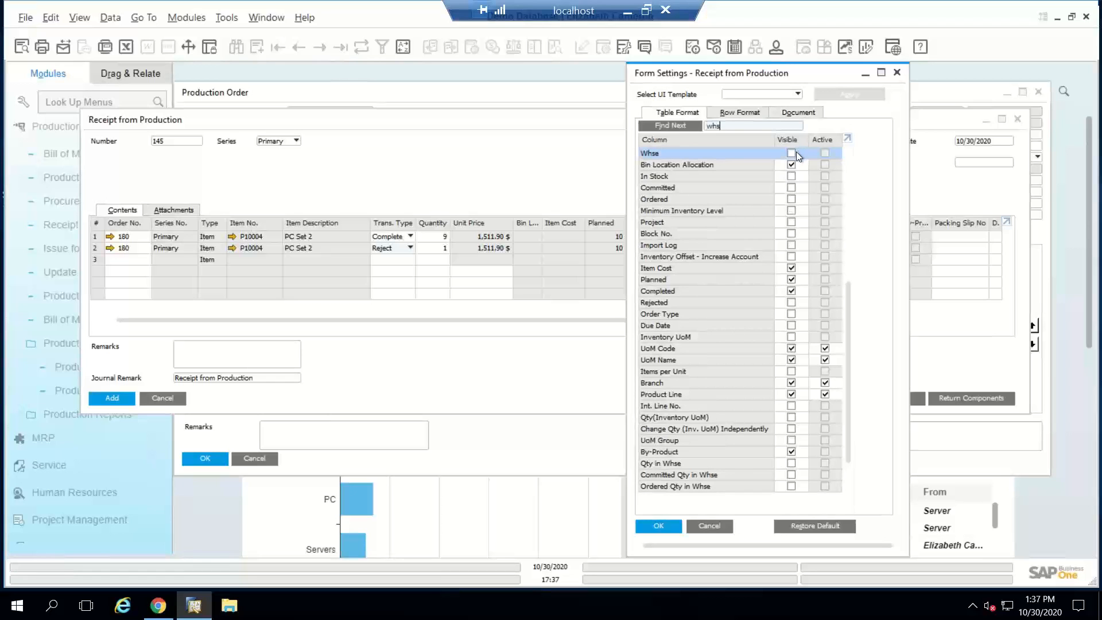
pyautogui.click(792, 152)
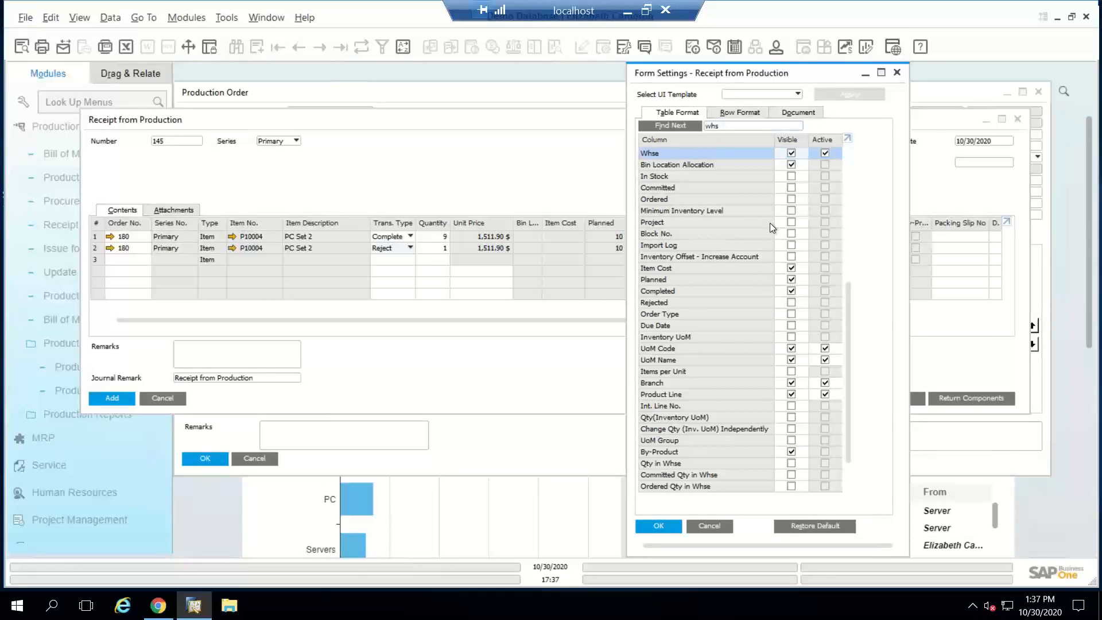
pyautogui.click(664, 527)
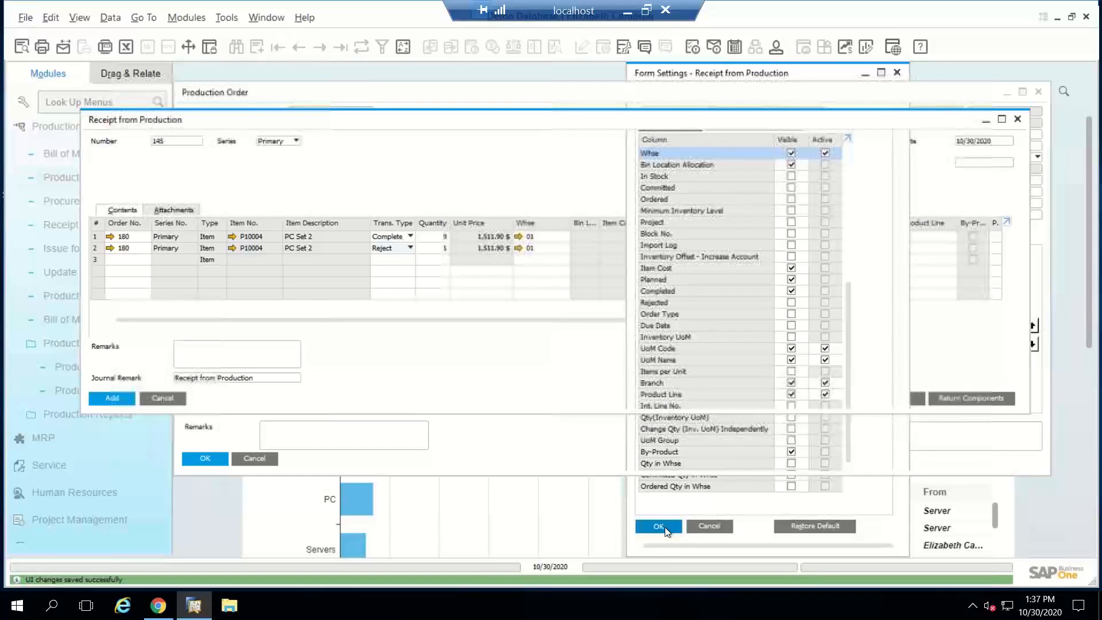
# Step: Set the rejected row's warehouse to 06, add the receipt from production, and return to the production order
pyautogui.click(552, 247)
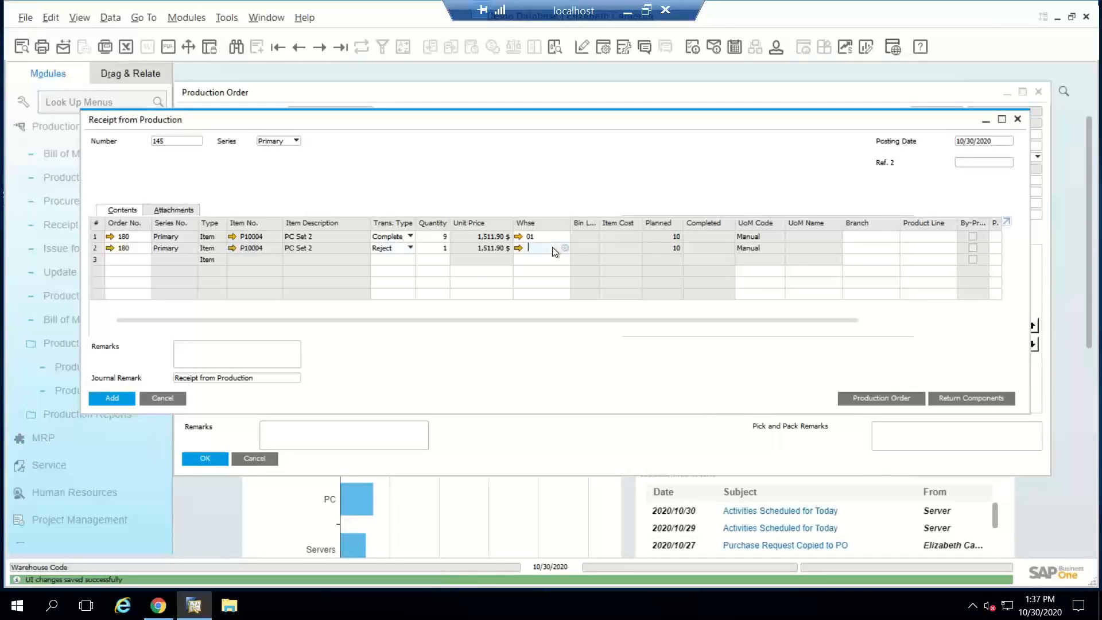
pyautogui.write('06')
pyautogui.press('Tab')
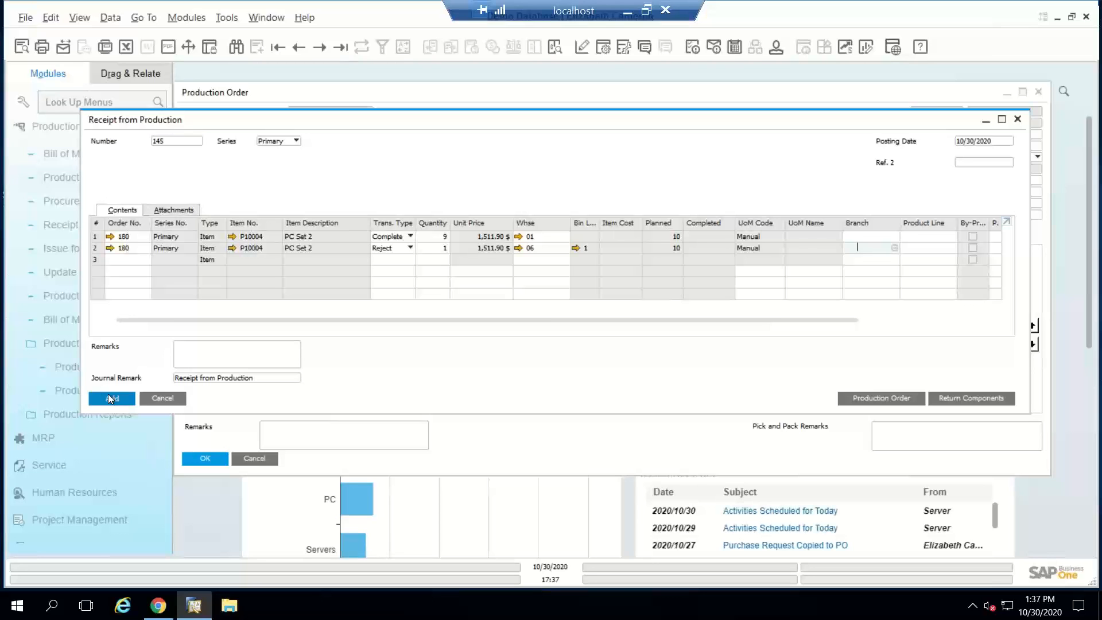
pyautogui.click(107, 396)
pyautogui.click(406, 316)
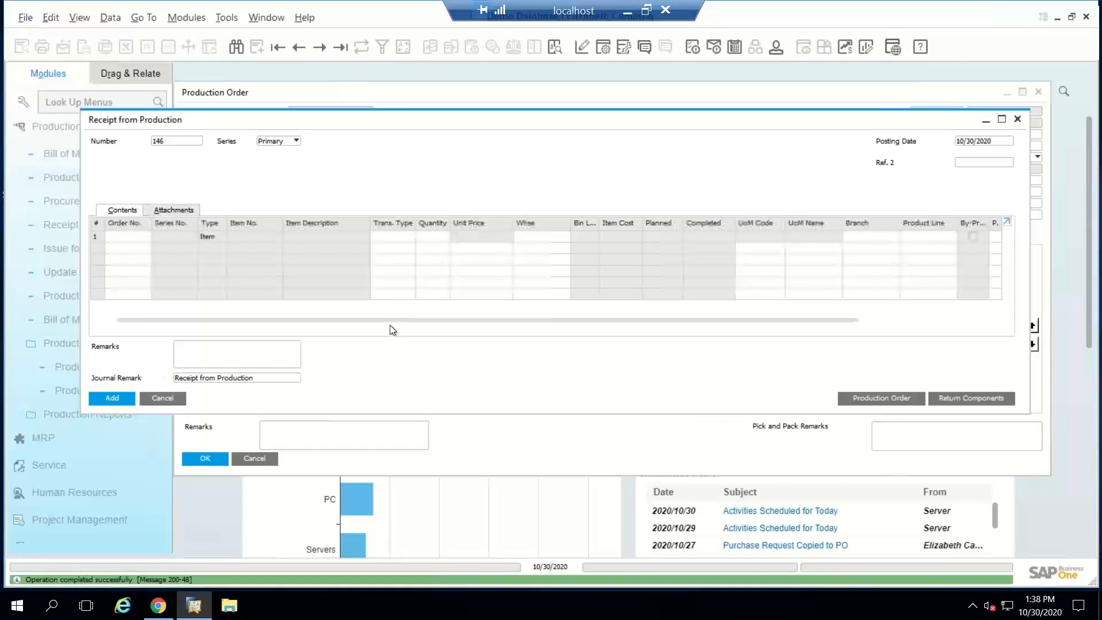
pyautogui.click(148, 396)
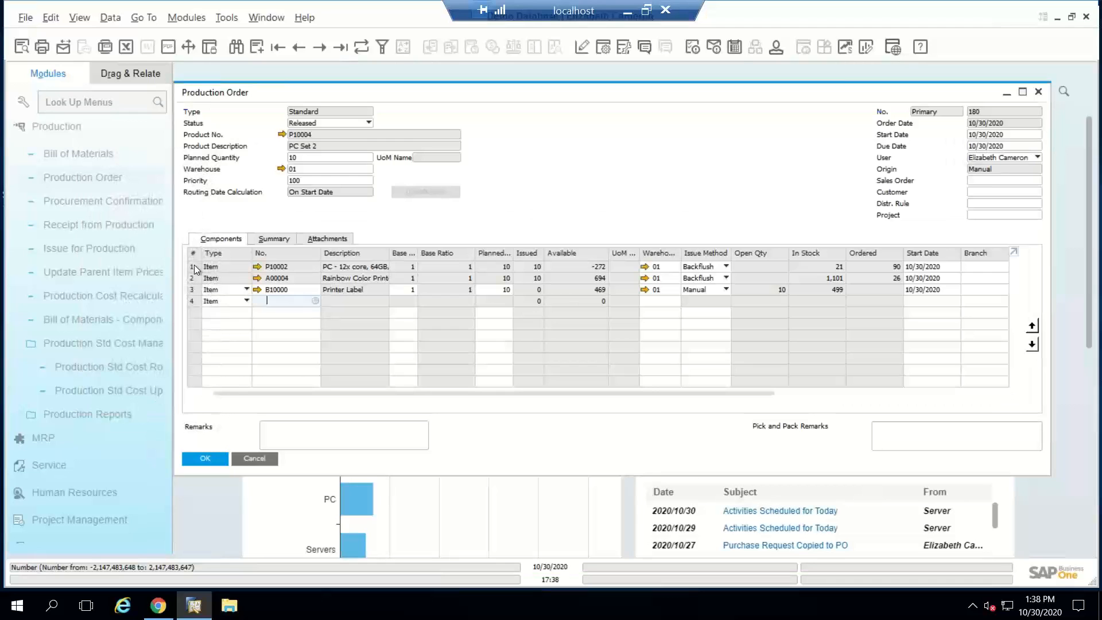
# Step: Examine the production order's cost summary and the inventory postings behind its actual item component cost and actual product cost
pyautogui.click(275, 239)
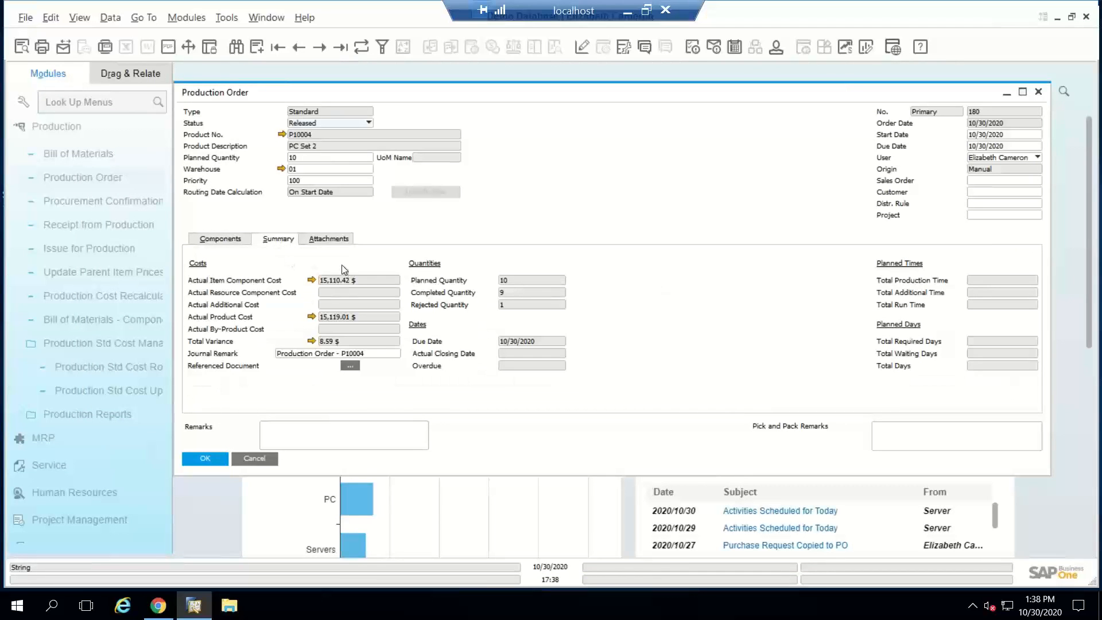
pyautogui.click(311, 280)
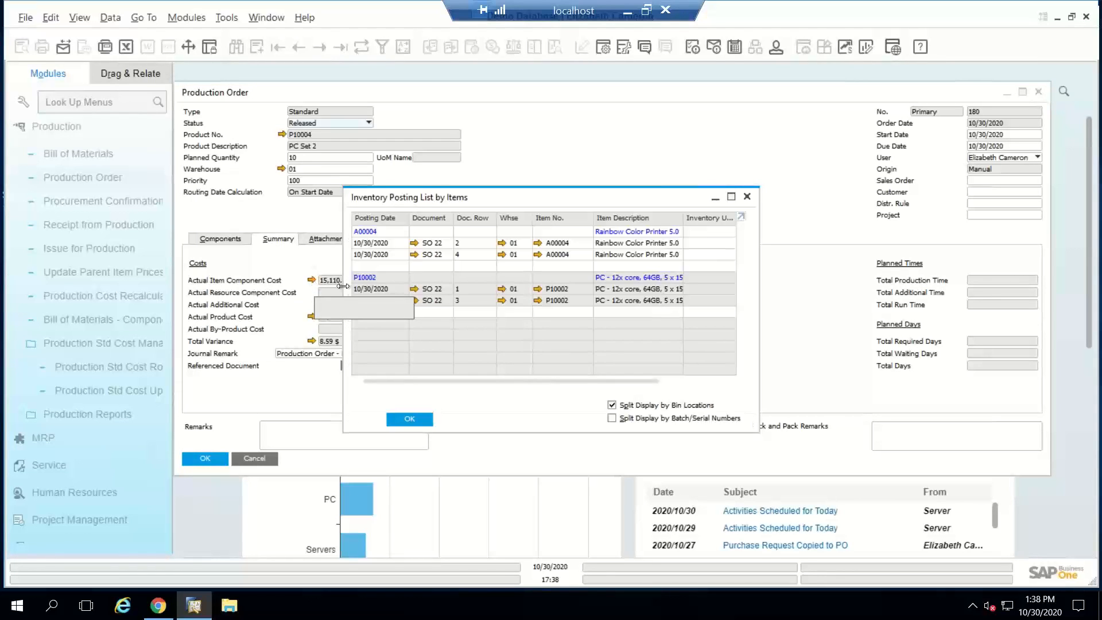
pyautogui.click(409, 419)
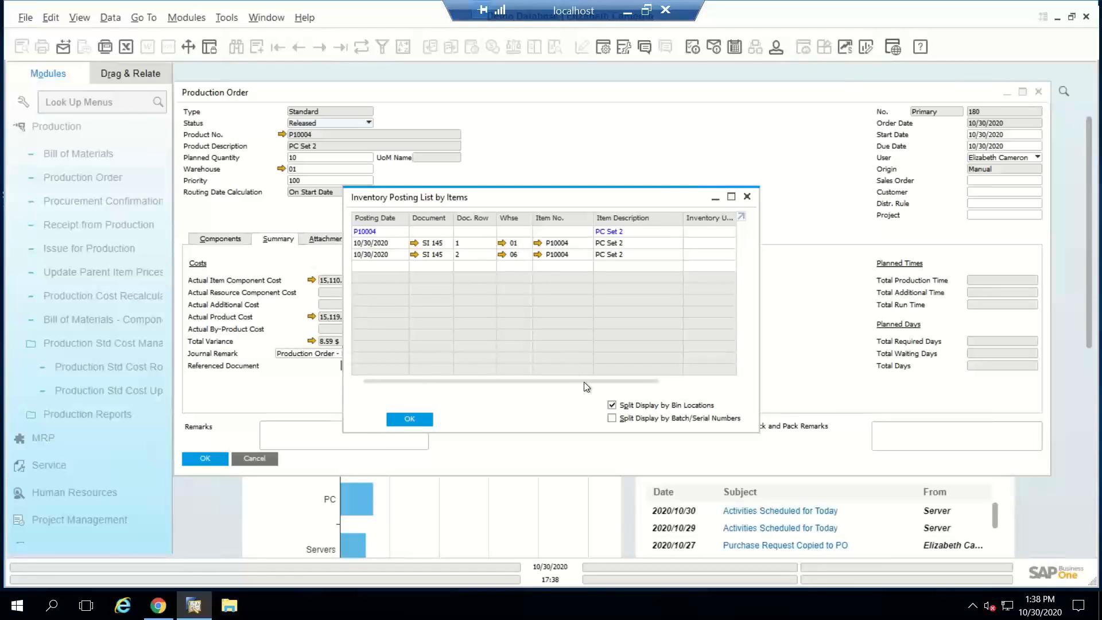
pyautogui.moveTo(583, 381); pyautogui.dragTo(435, 458)
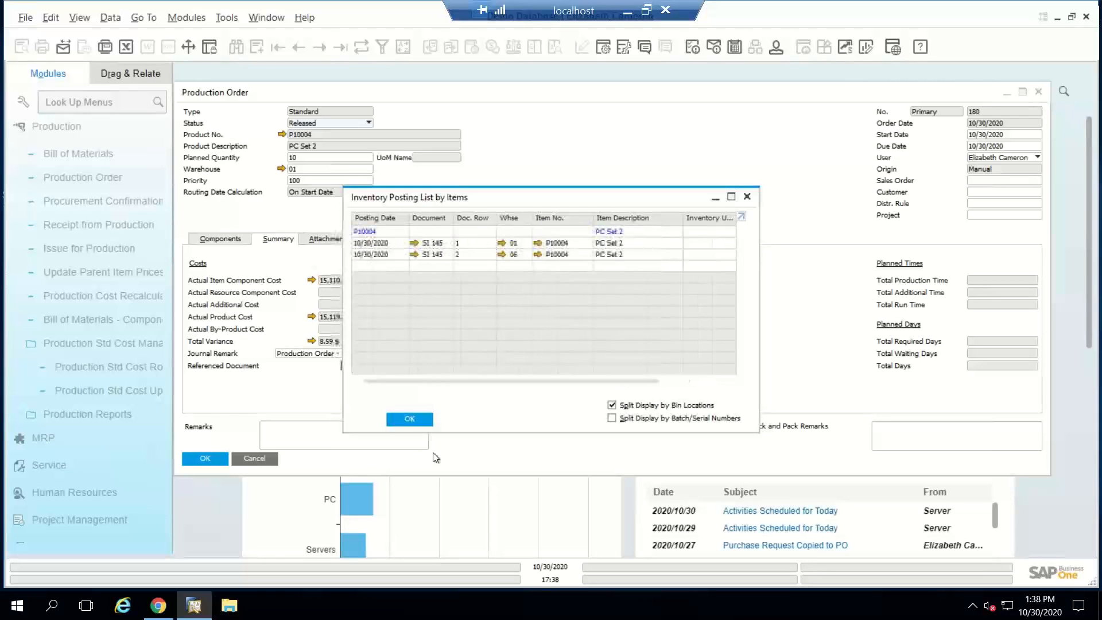
pyautogui.click(410, 419)
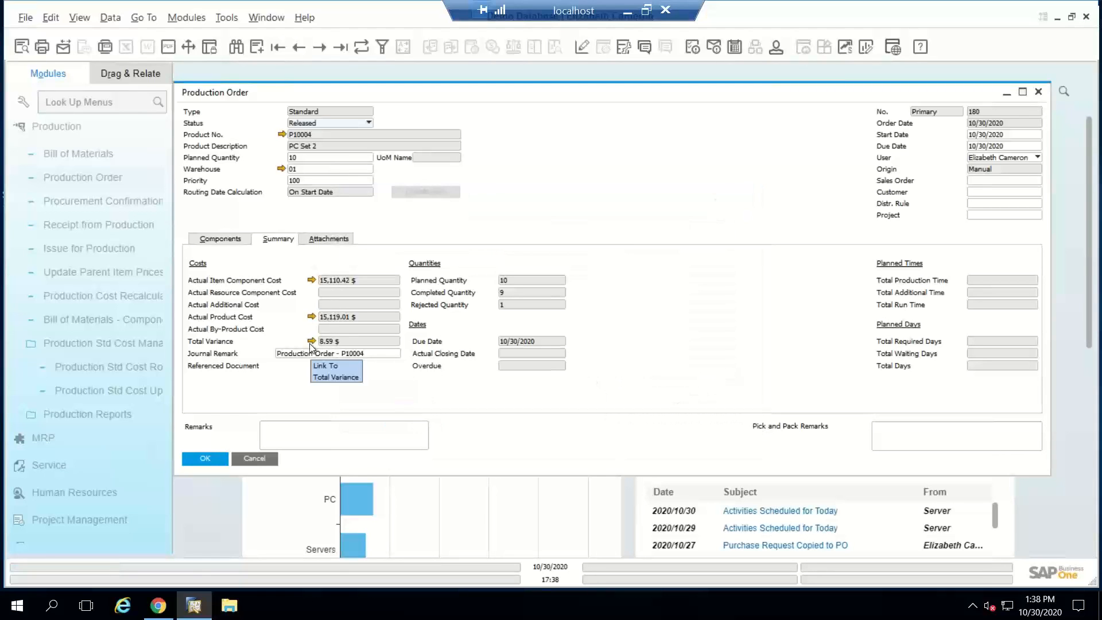
# Step: Check the order's component issues against its cost summary and examine the variance report behind the total variance
pyautogui.click(221, 239)
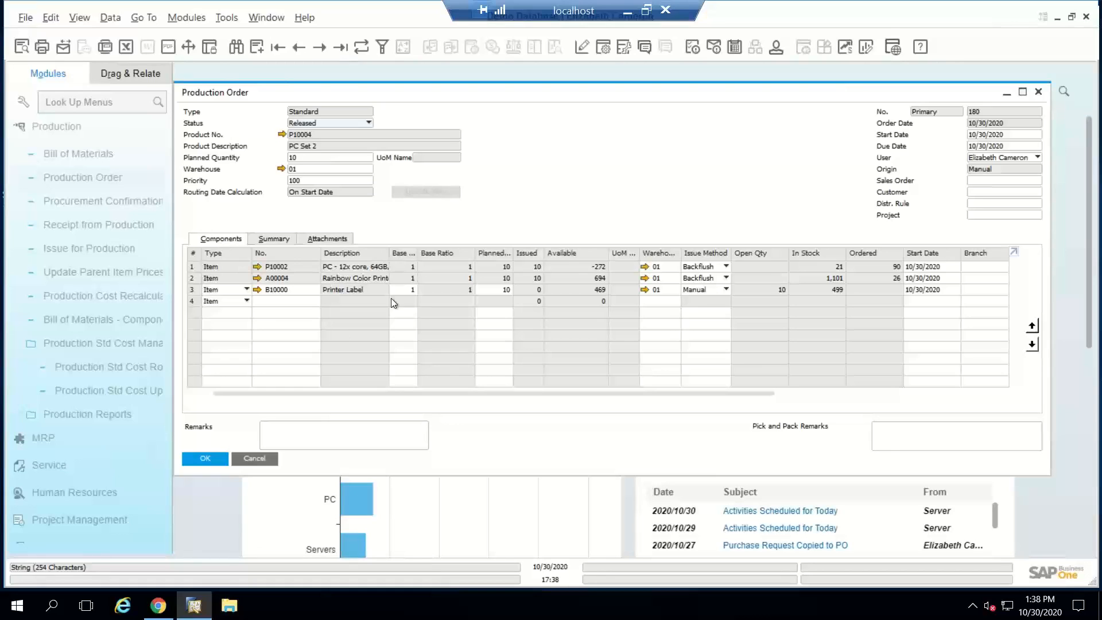
pyautogui.click(276, 239)
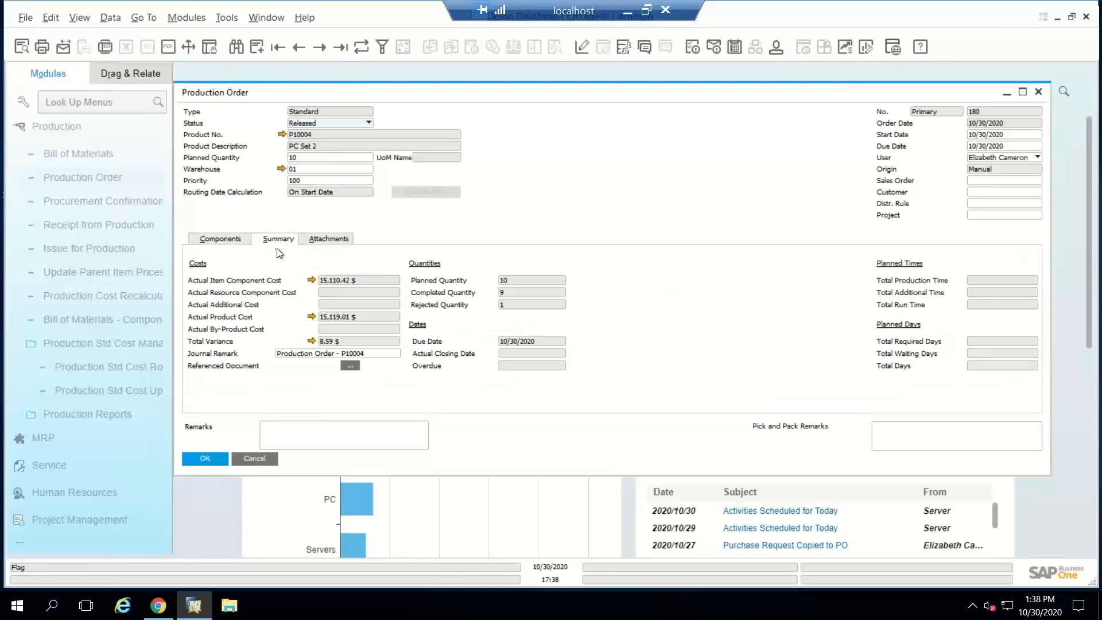
pyautogui.click(311, 342)
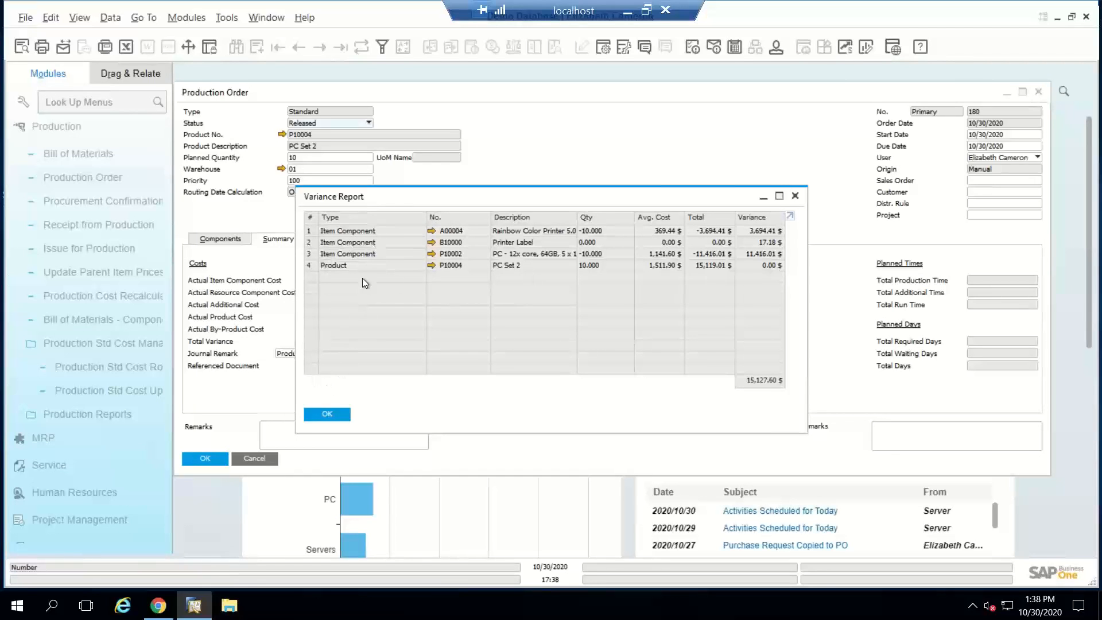
pyautogui.click(340, 415)
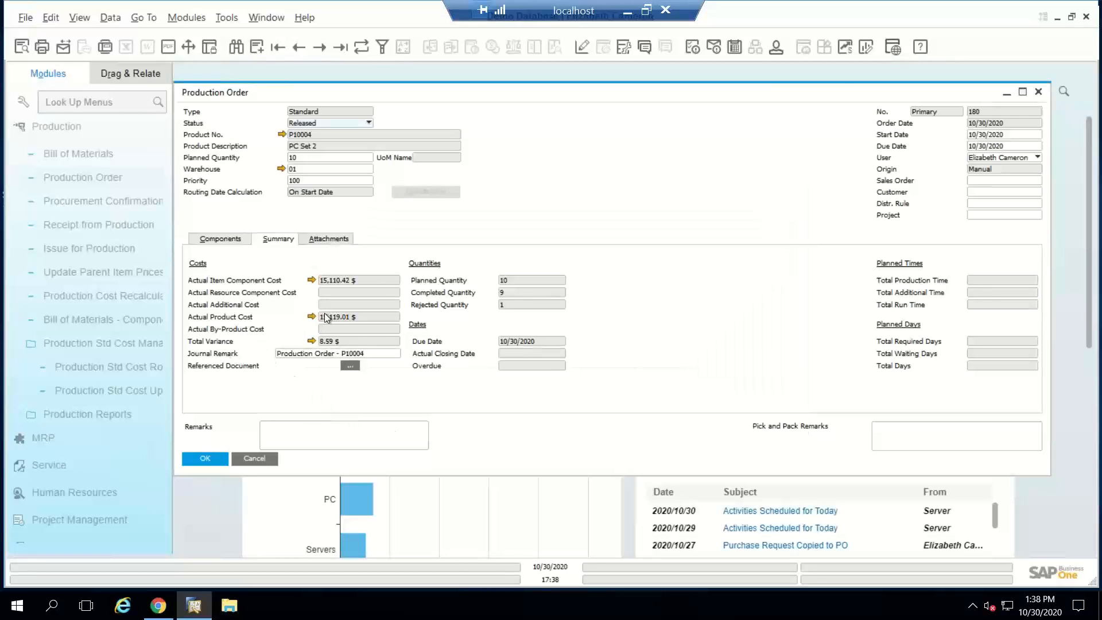
# Step: Set the PC Set 2 production order's status to Closed, confirm closing it with components unissued, and review its summary
pyautogui.click(221, 240)
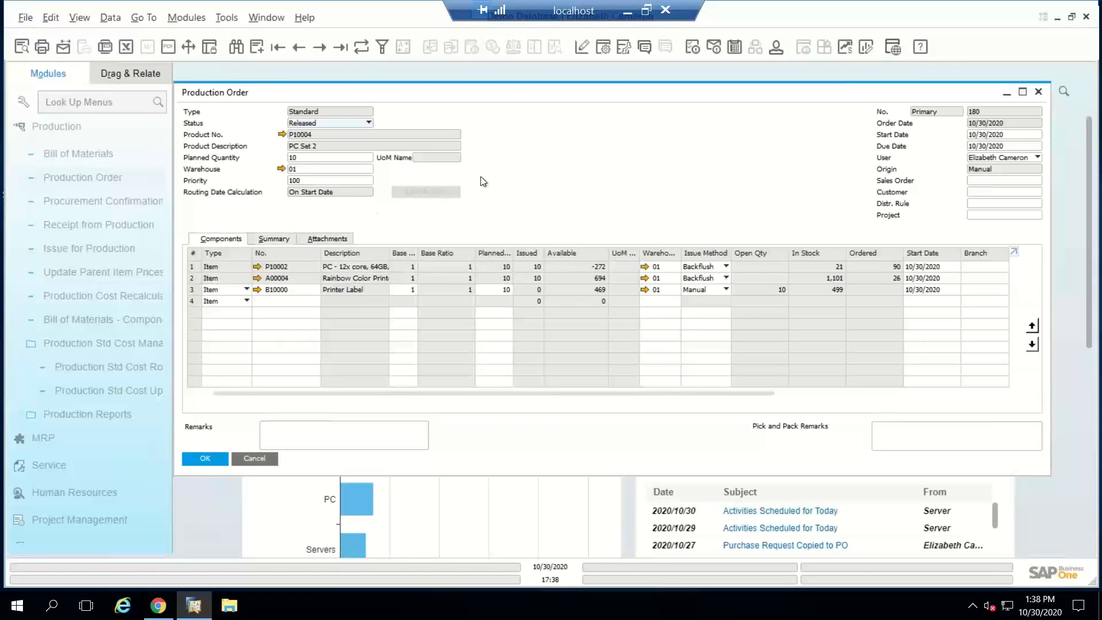
pyautogui.rightClick(560, 145)
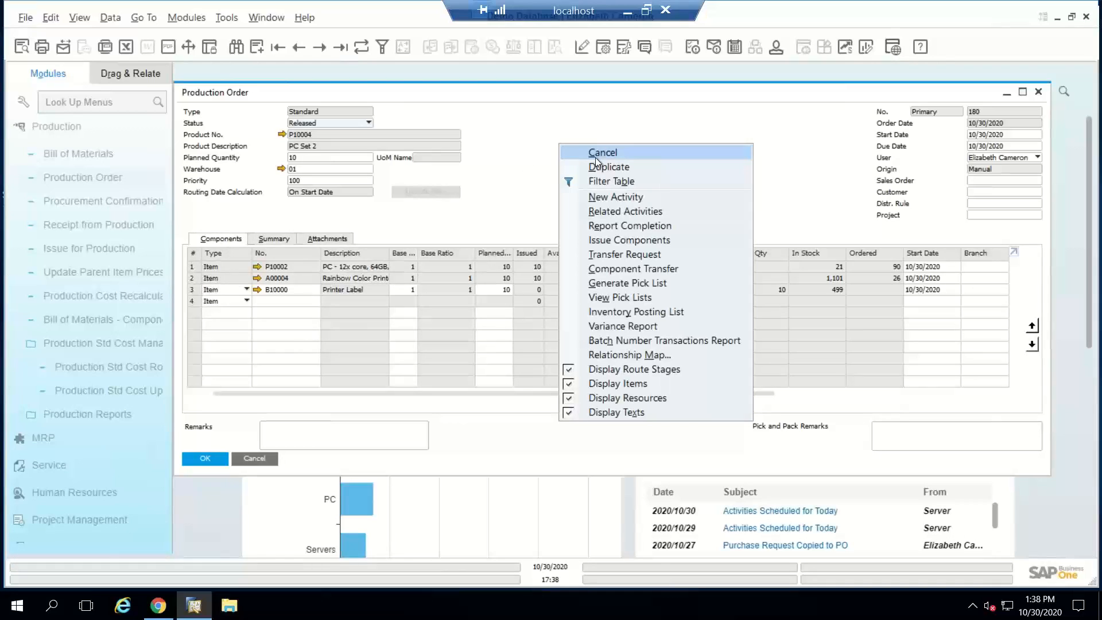
pyautogui.click(474, 225)
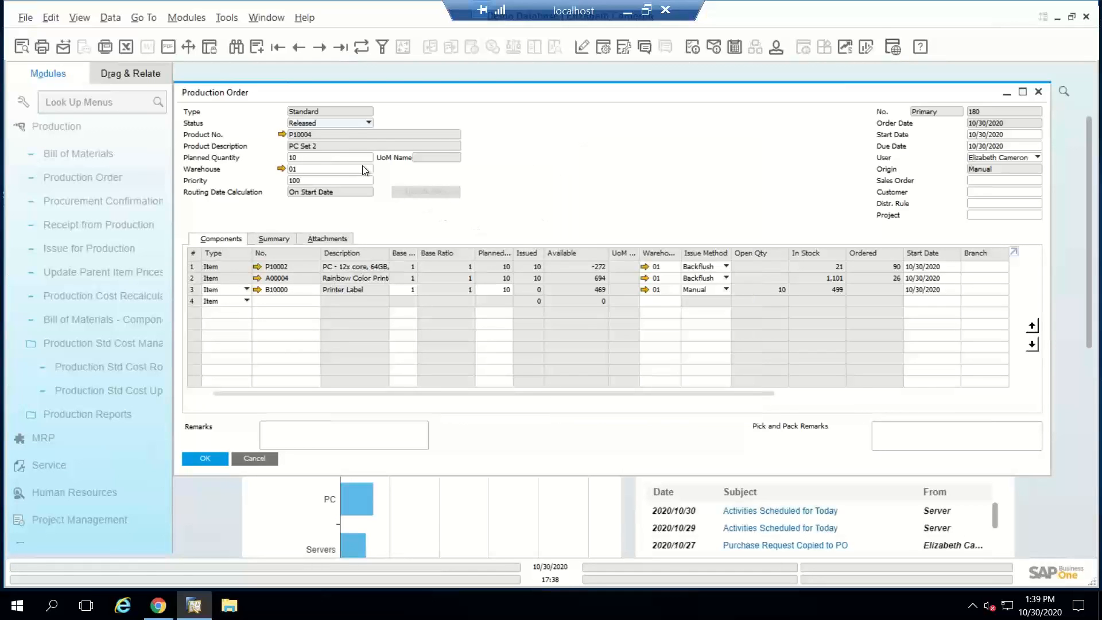
pyautogui.click(342, 122)
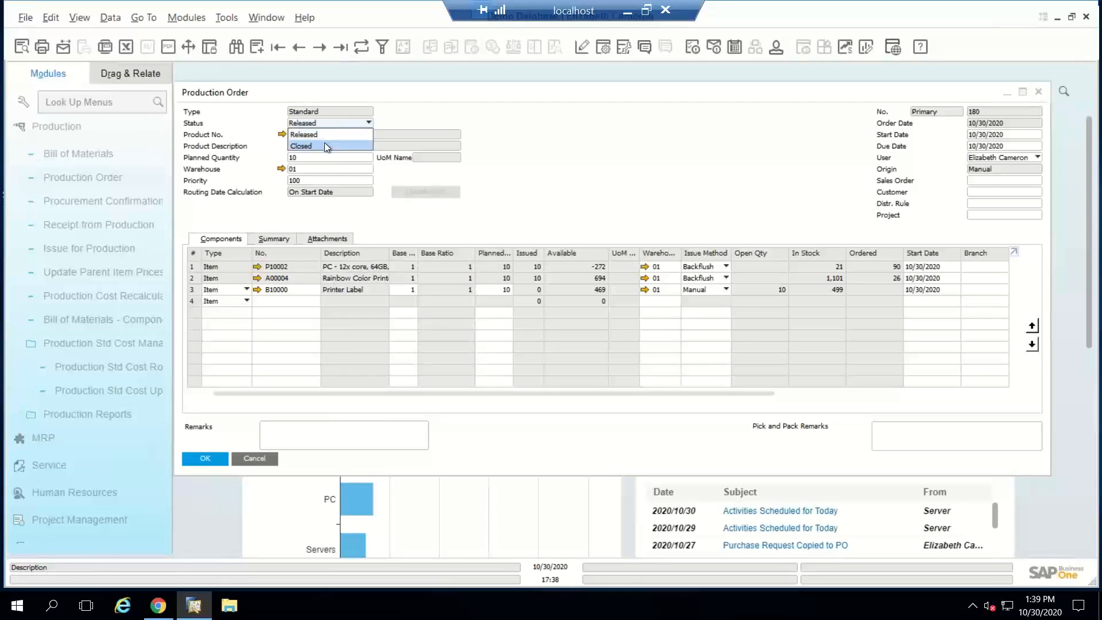
pyautogui.click(324, 144)
pyautogui.click(214, 456)
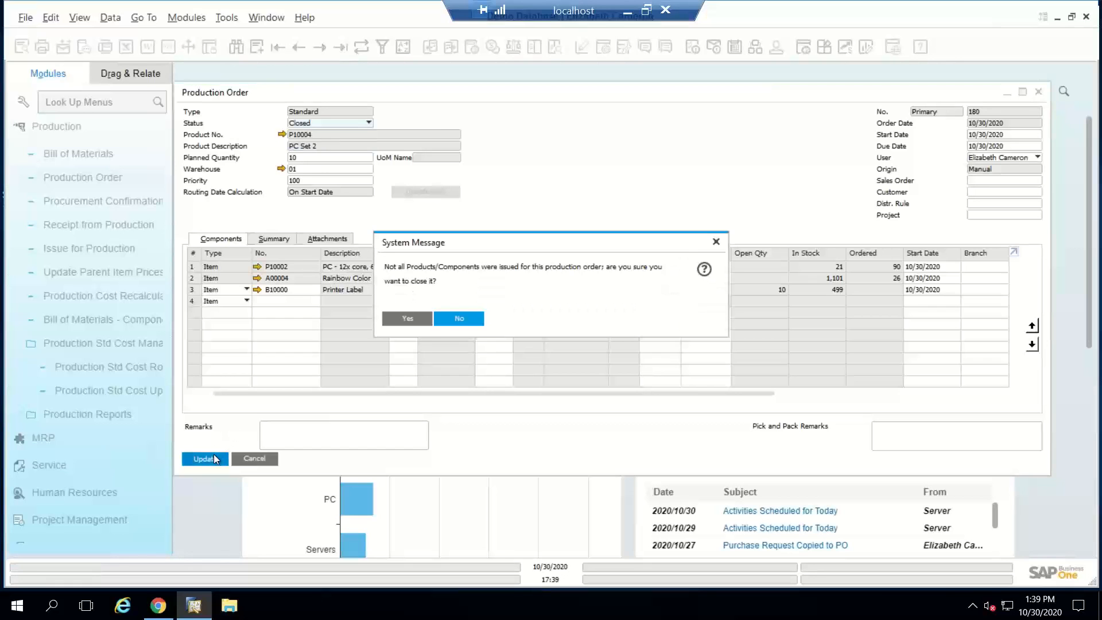
pyautogui.click(412, 317)
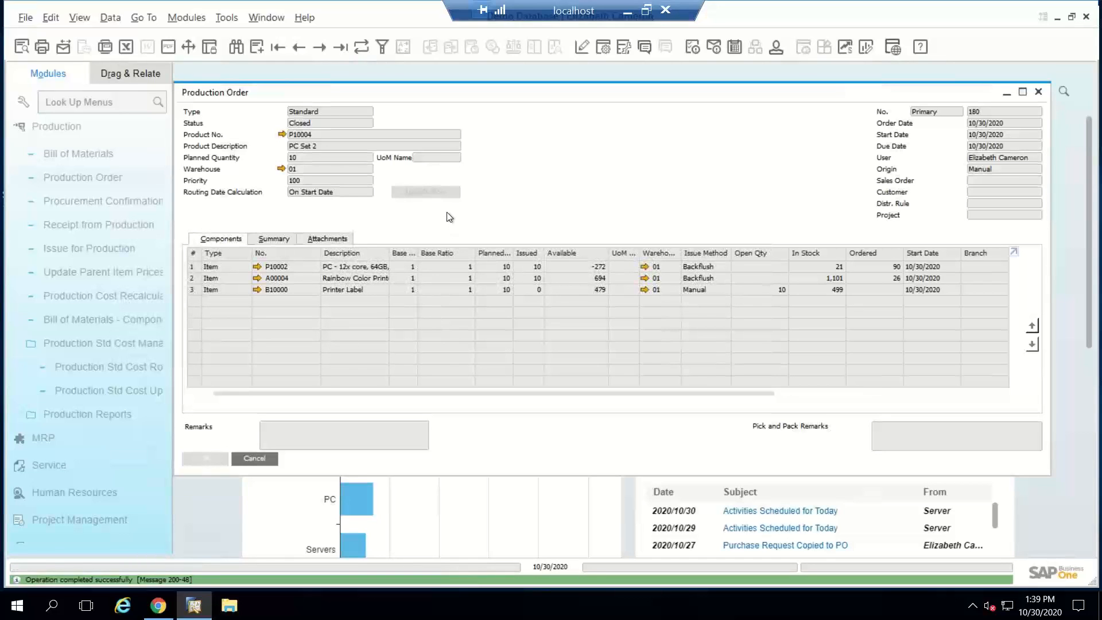
pyautogui.click(274, 241)
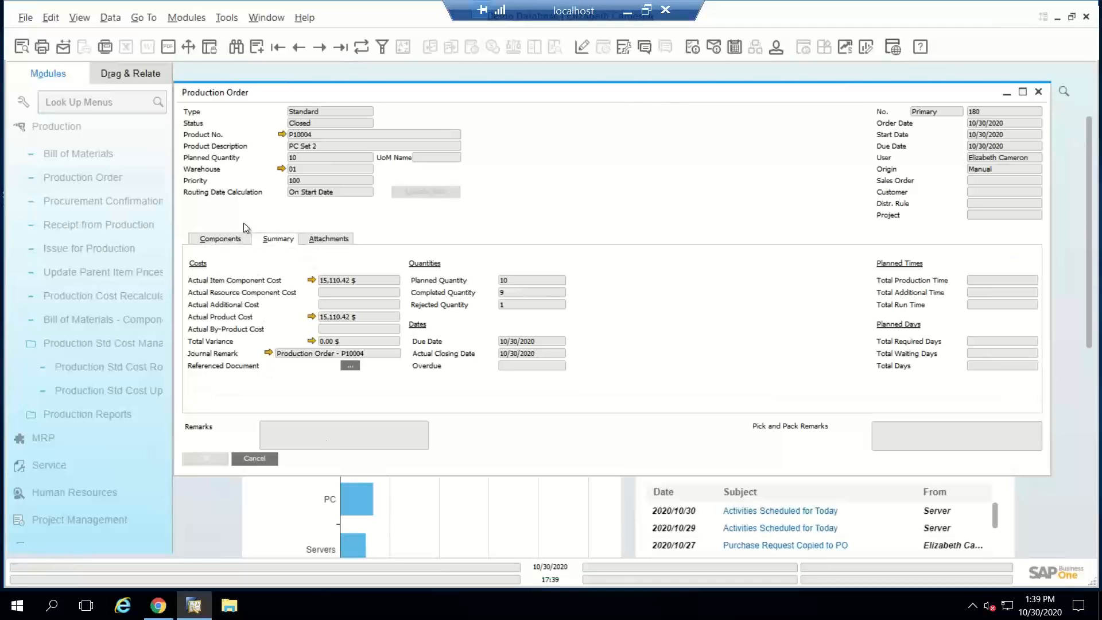
pyautogui.click(228, 240)
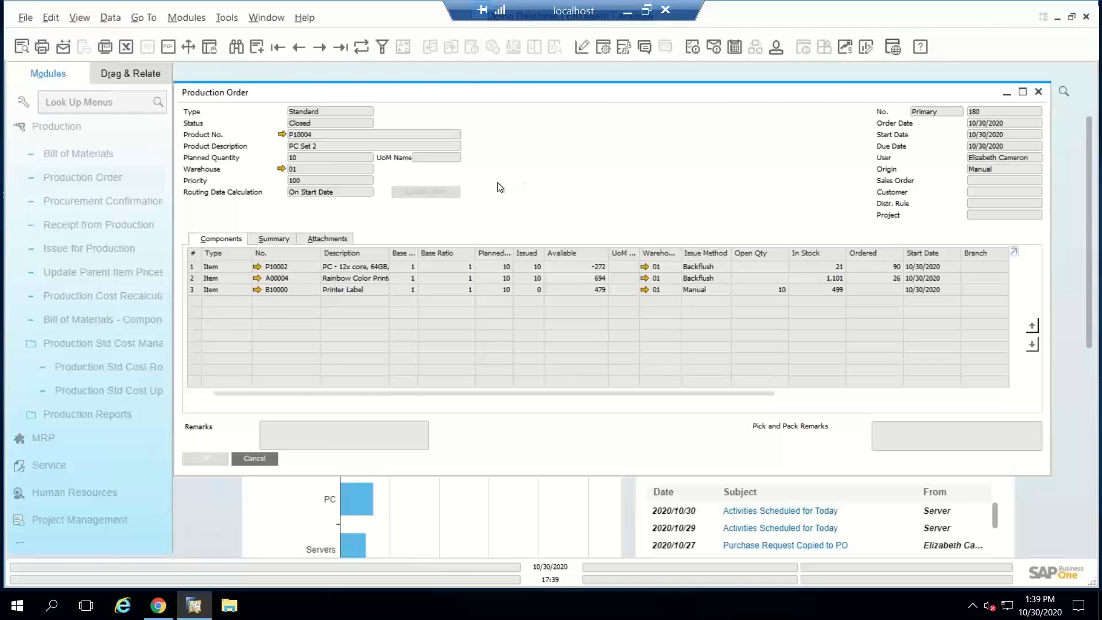
# Step: Start a new production order of type Disassembly and choose P10004 (PC Set 2) as the product
pyautogui.hotkey('ctrl', 'a')
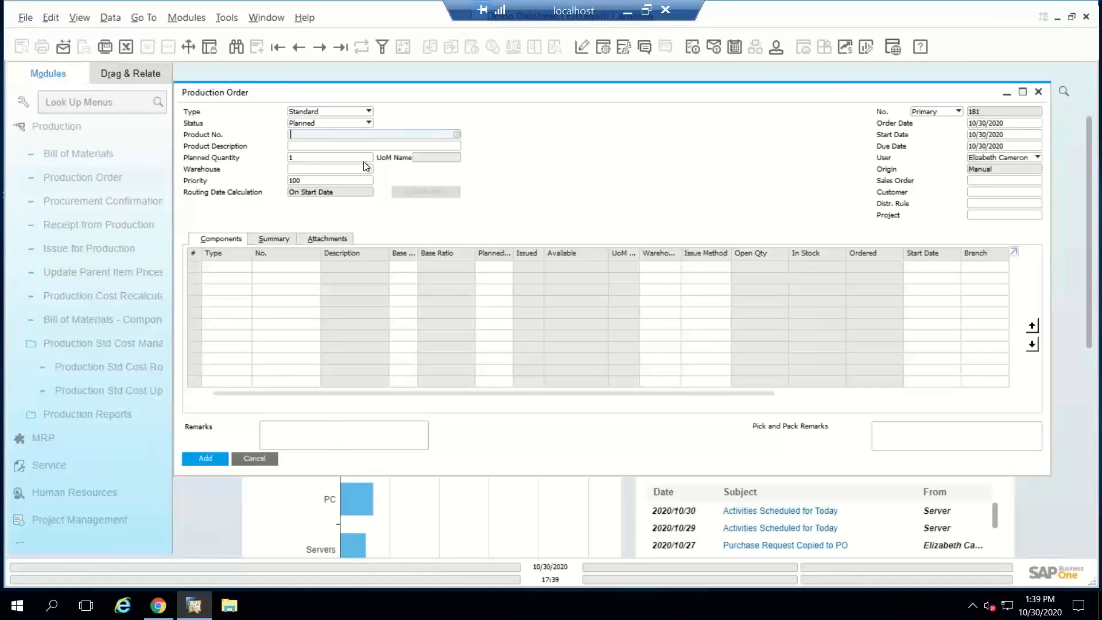
pyautogui.click(340, 111)
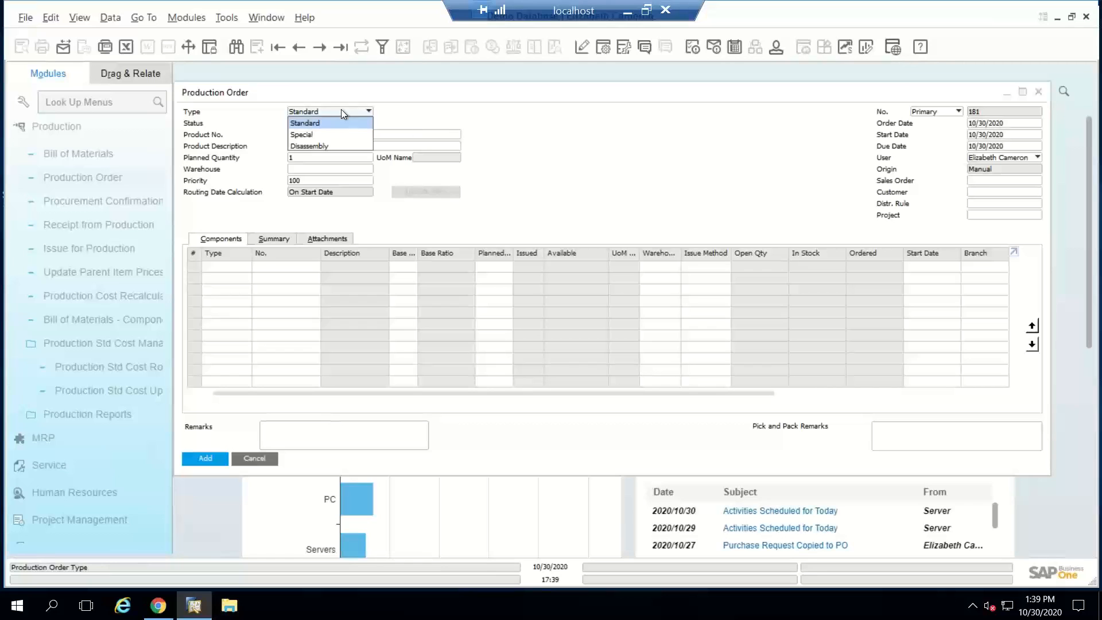
pyautogui.click(325, 146)
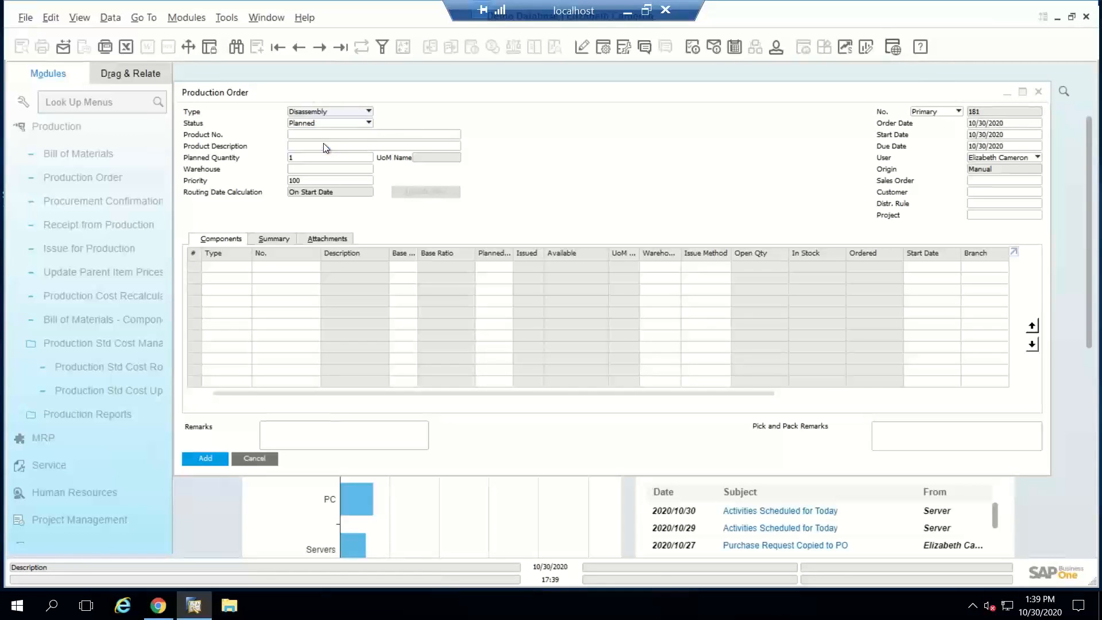
pyautogui.click(321, 134)
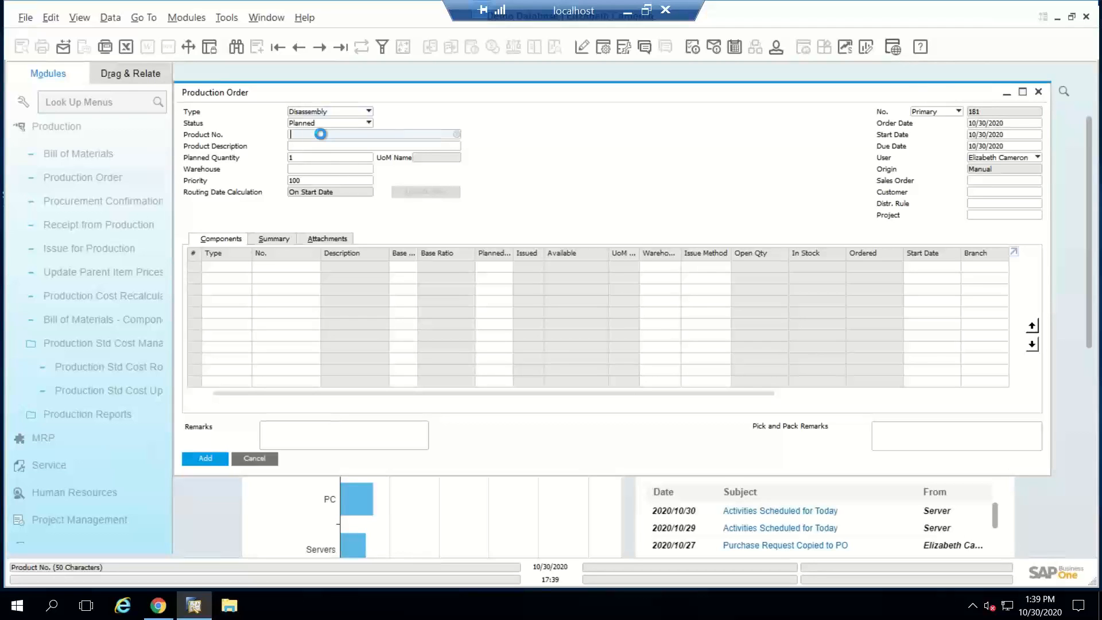
pyautogui.press('Tab')
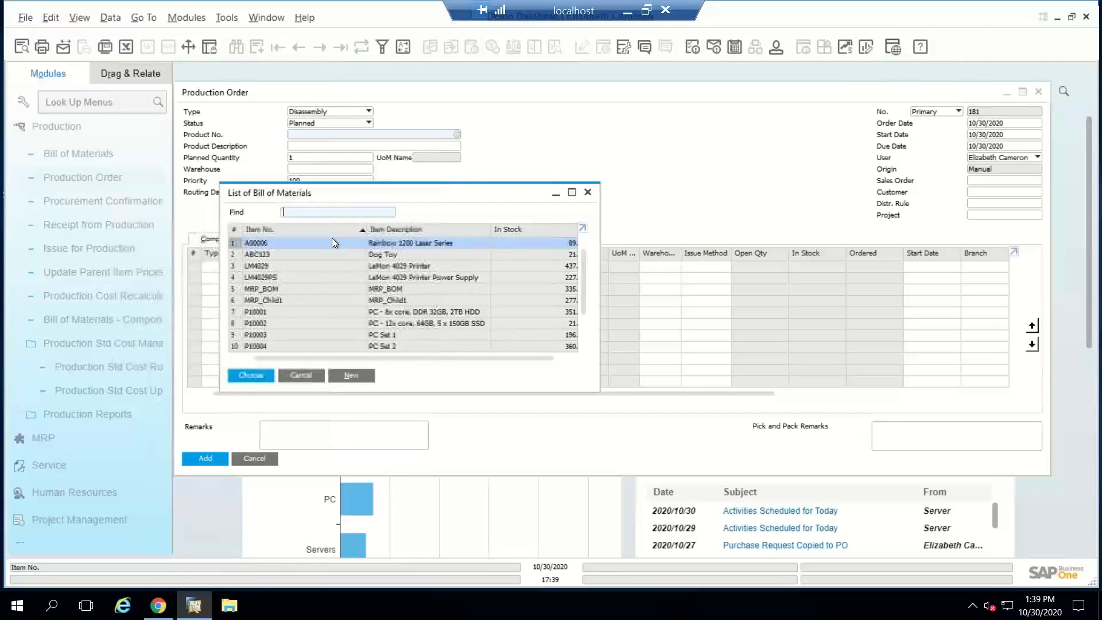
pyautogui.click(287, 342)
pyautogui.doubleClick(288, 346)
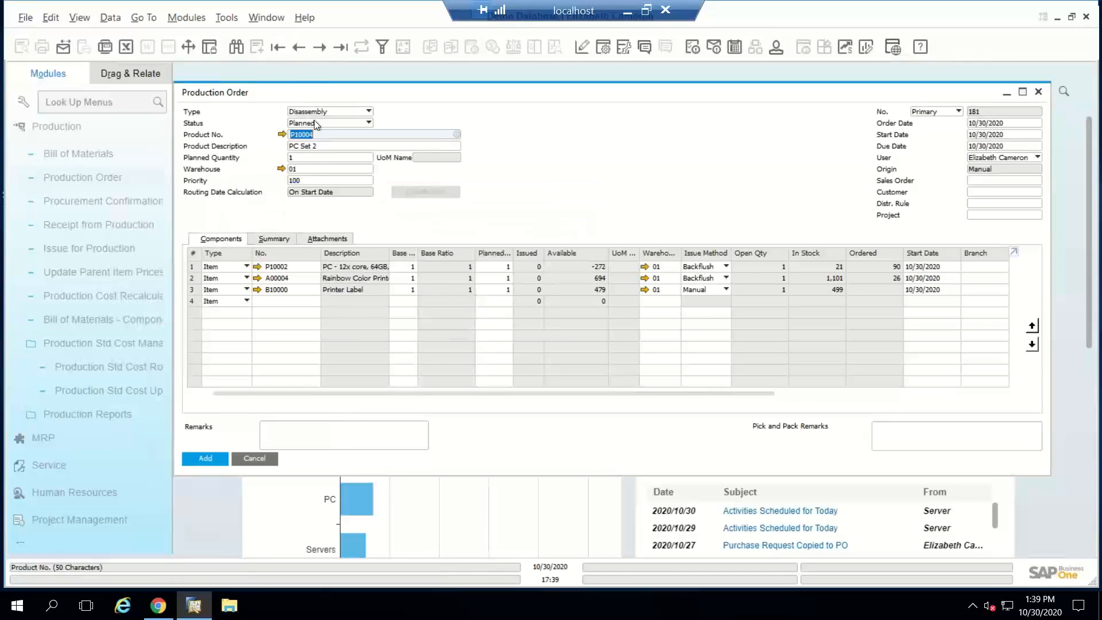
# Step: Change the order's product to ABC123 (Dog Toy) and its type to Standard, accepting both component updates
pyautogui.click(299, 158)
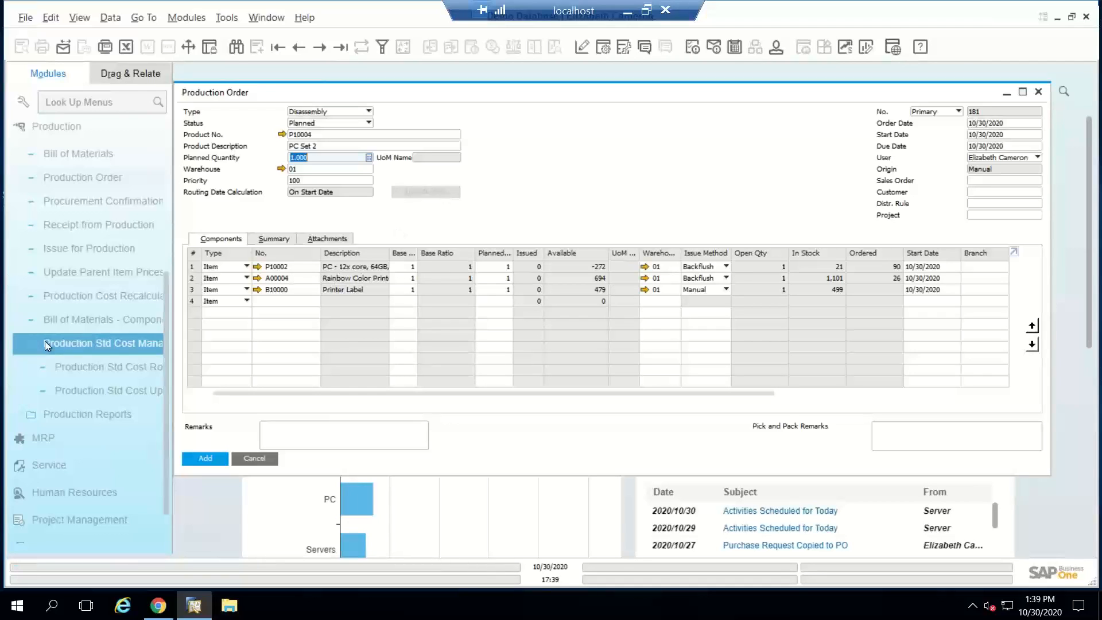
pyautogui.click(326, 136)
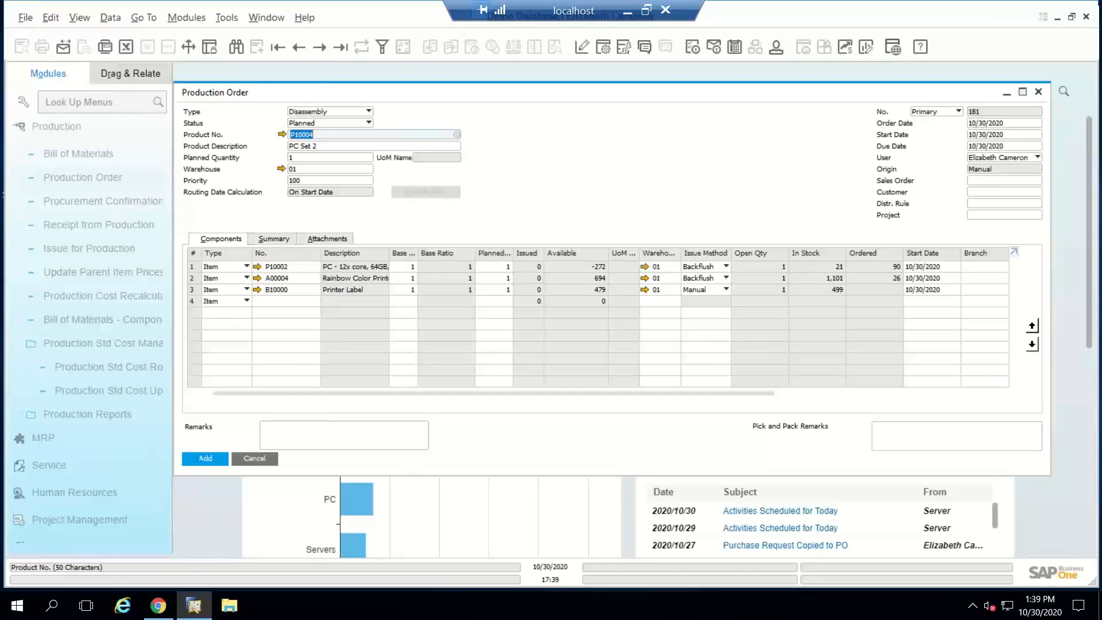
pyautogui.write('abc')
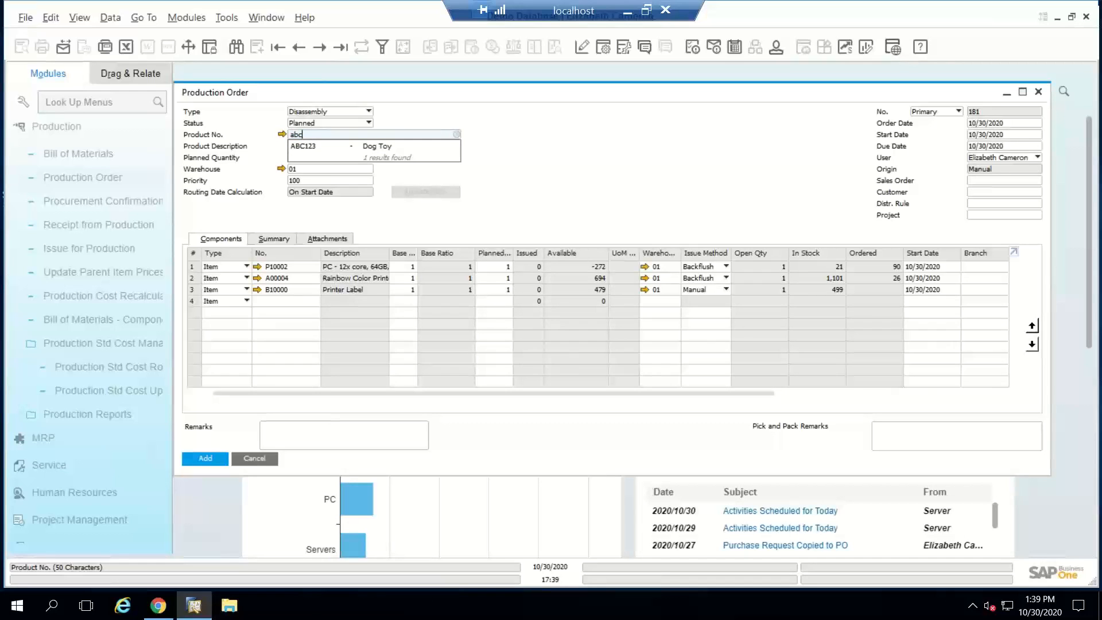
pyautogui.write('12')
pyautogui.press('Tab')
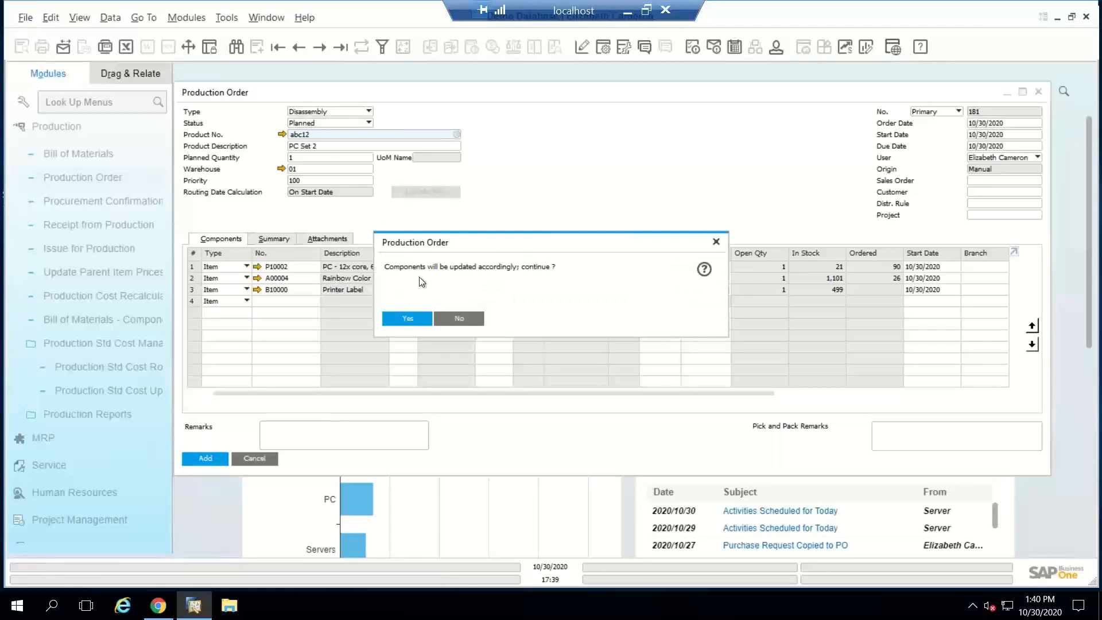
pyautogui.click(401, 319)
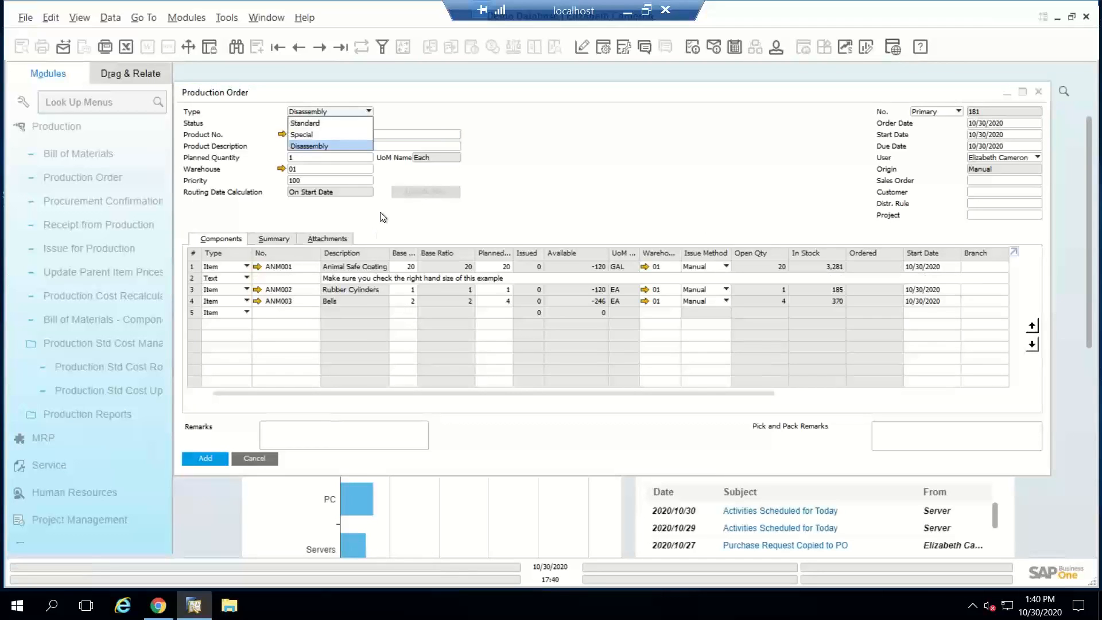
pyautogui.click(326, 120)
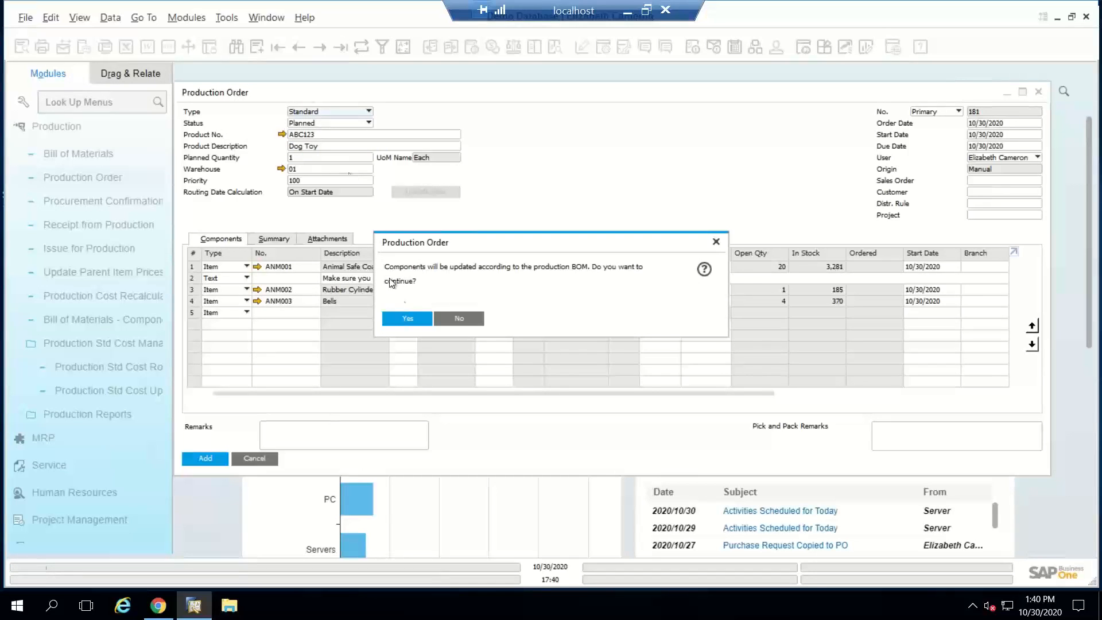
pyautogui.click(408, 318)
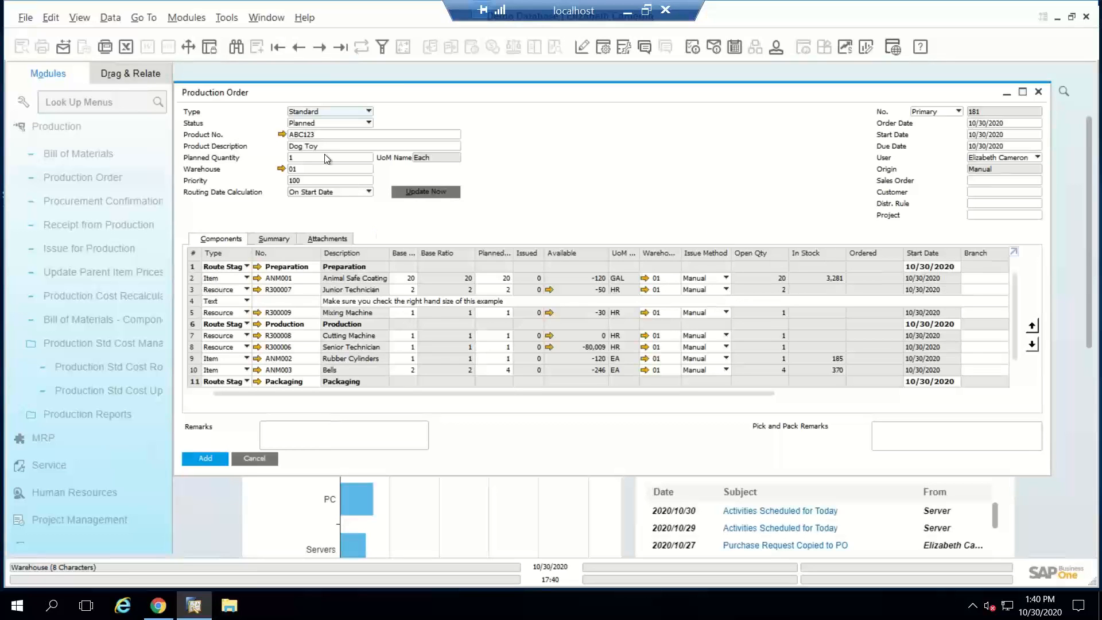
# Step: Set the Dog Toy order's planned quantity to 20 in the maximized form, add the order, and reopen it
pyautogui.doubleClick(414, 87)
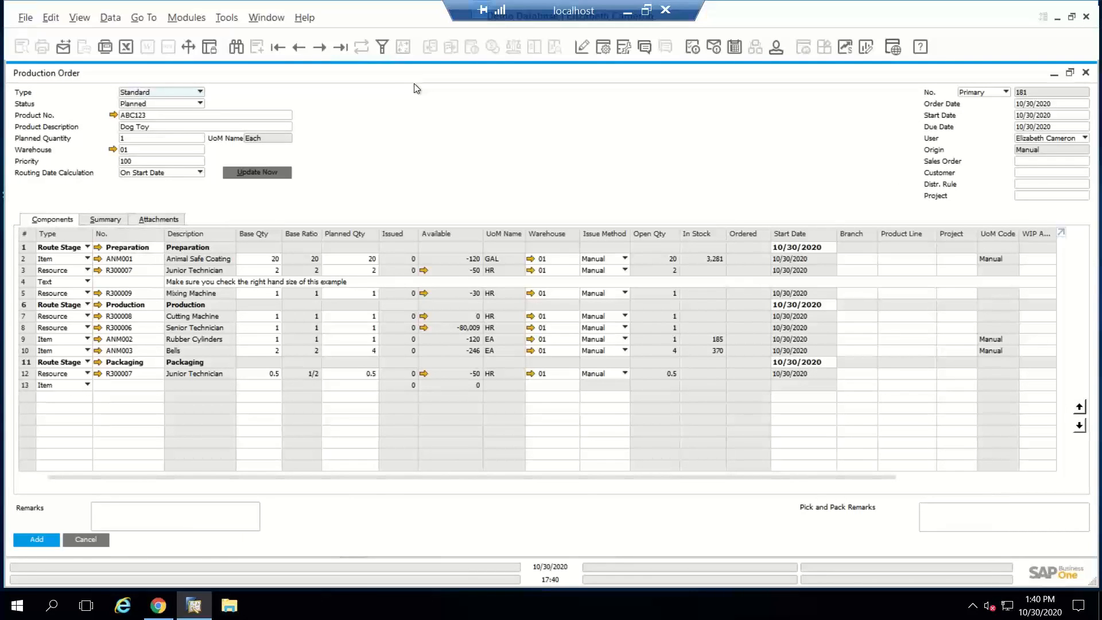
pyautogui.click(136, 138)
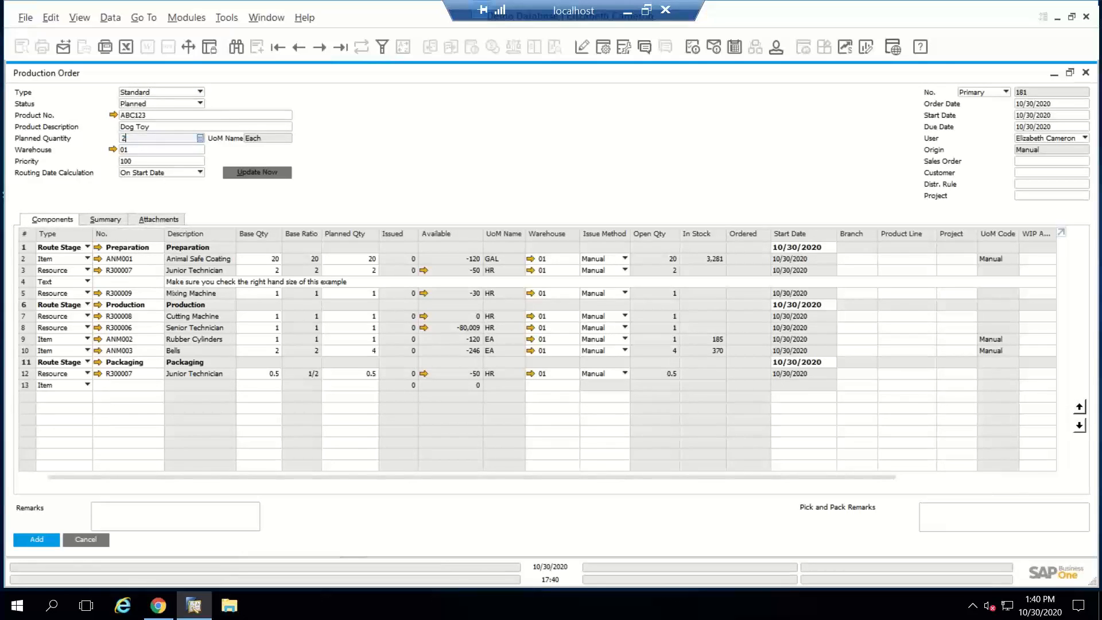
pyautogui.write('20')
pyautogui.press('Tab')
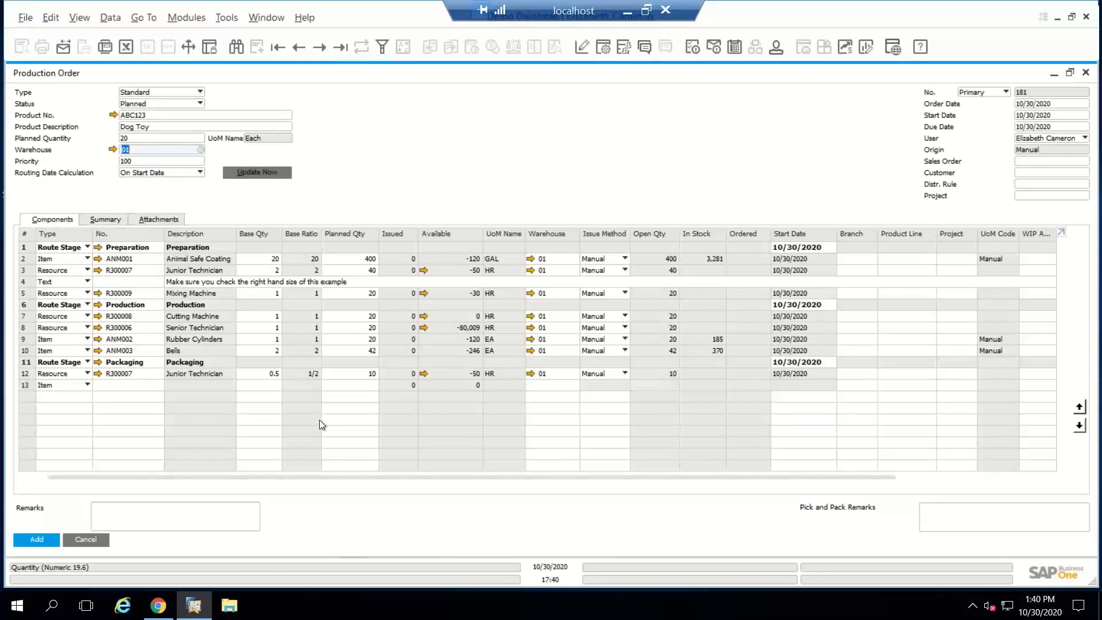
pyautogui.click(39, 540)
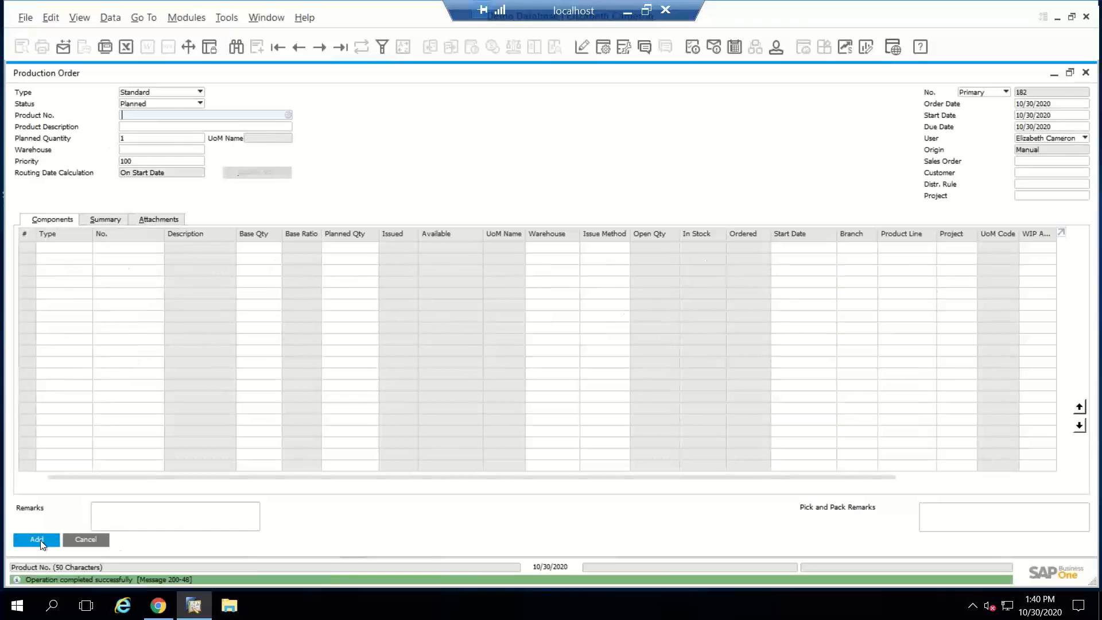
pyautogui.click(295, 45)
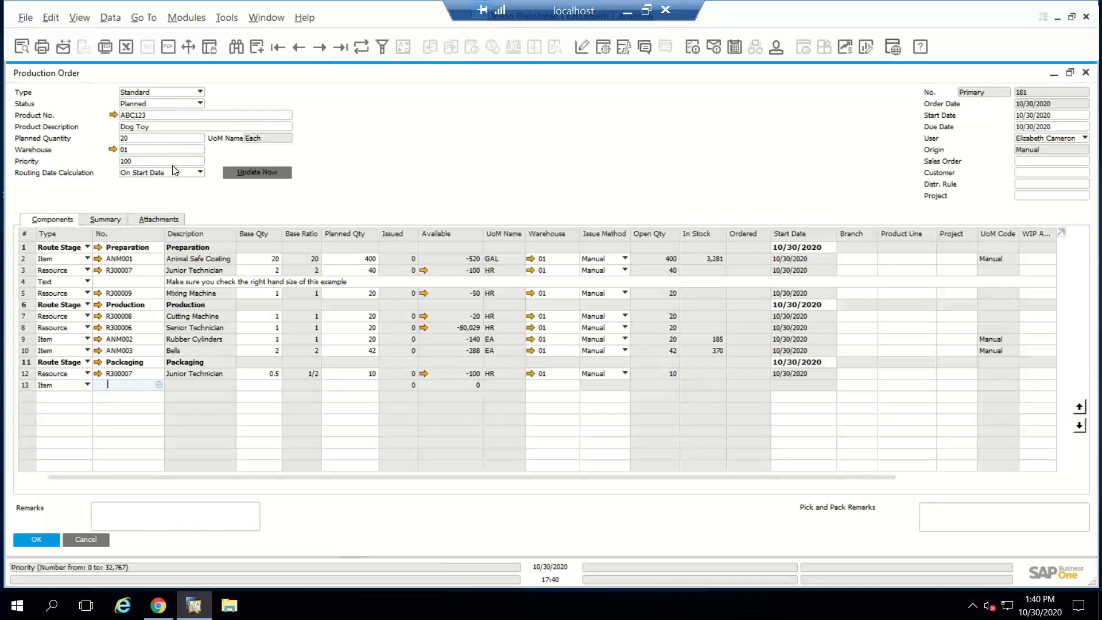
# Step: Set the Dog Toy production order's status to Released, update the order, and restore its form from maximized size
pyautogui.click(157, 103)
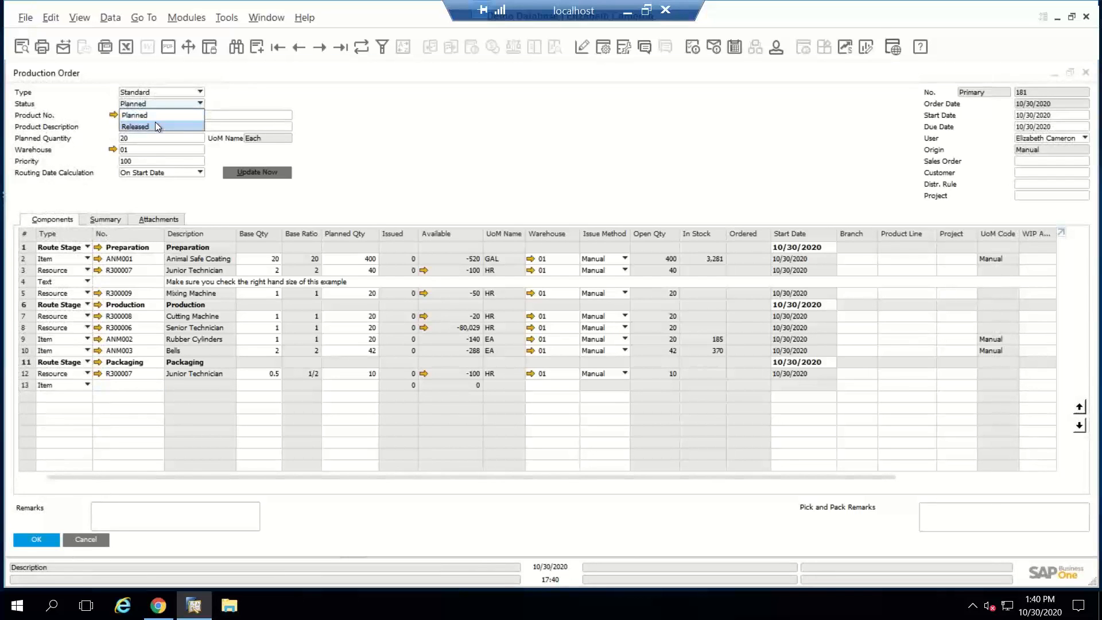
pyautogui.click(155, 122)
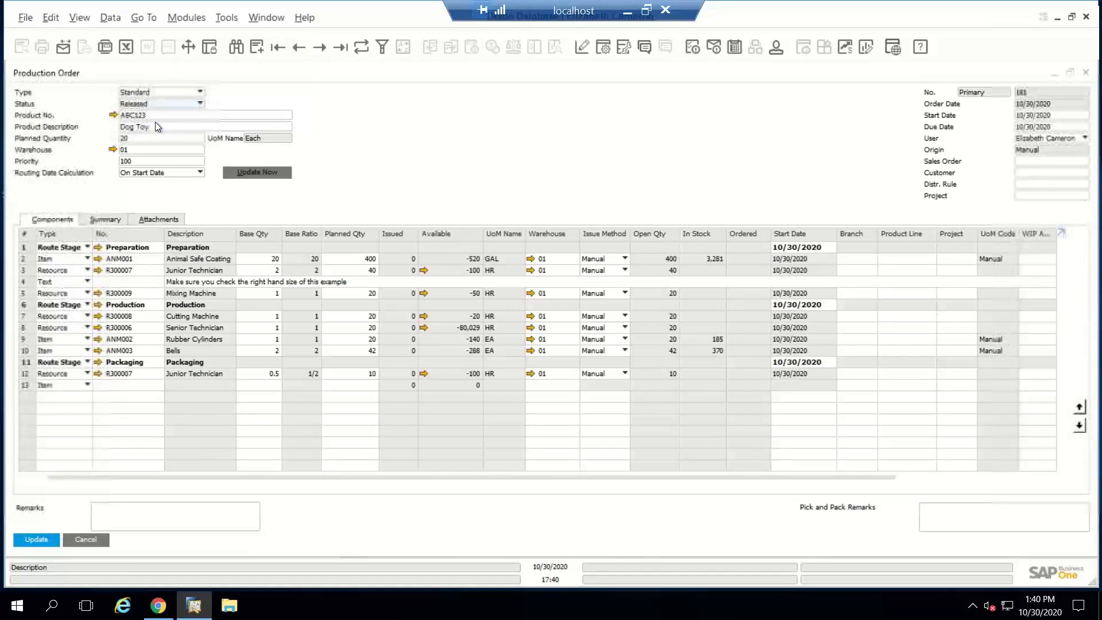
pyautogui.click(43, 534)
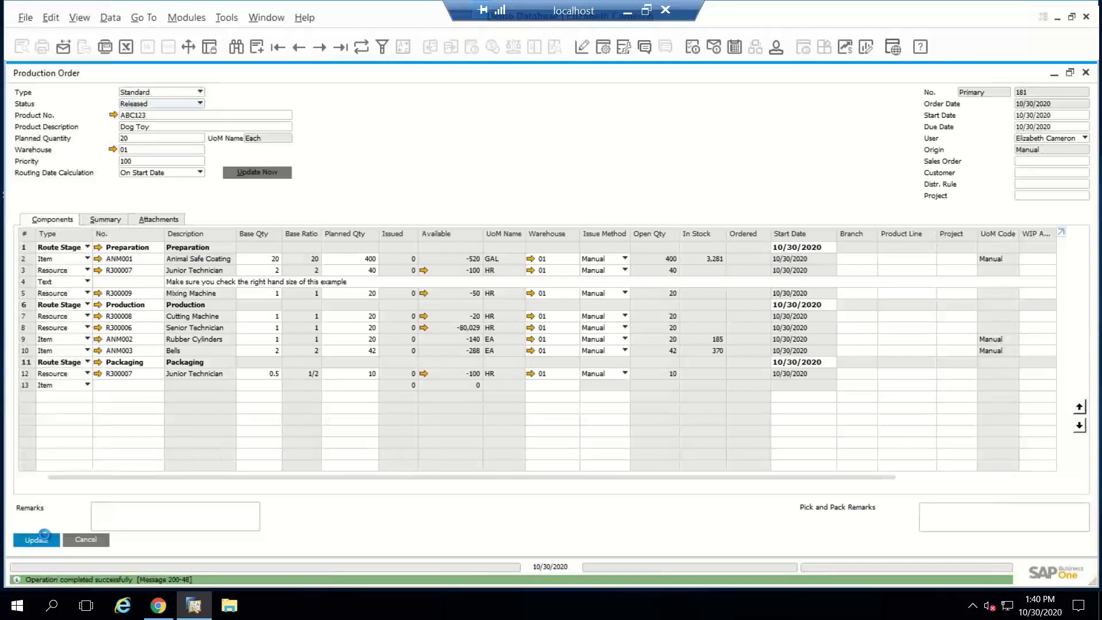
pyautogui.doubleClick(369, 71)
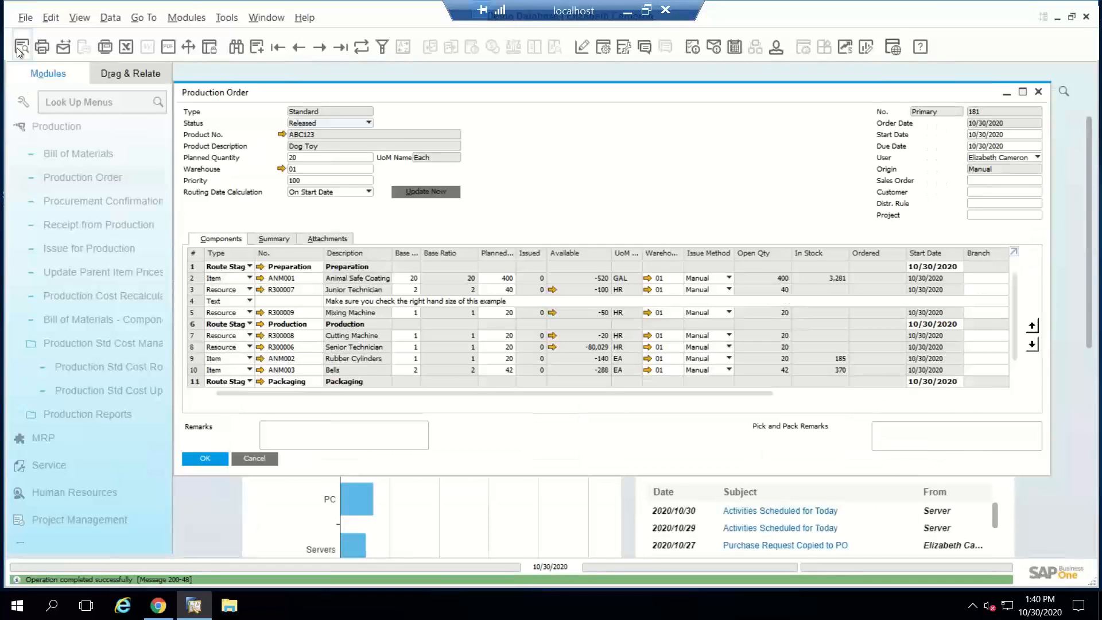
# Step: Preview the Dog Toy order's printout, close the preview, and review the component rows of all route stages
pyautogui.click(18, 50)
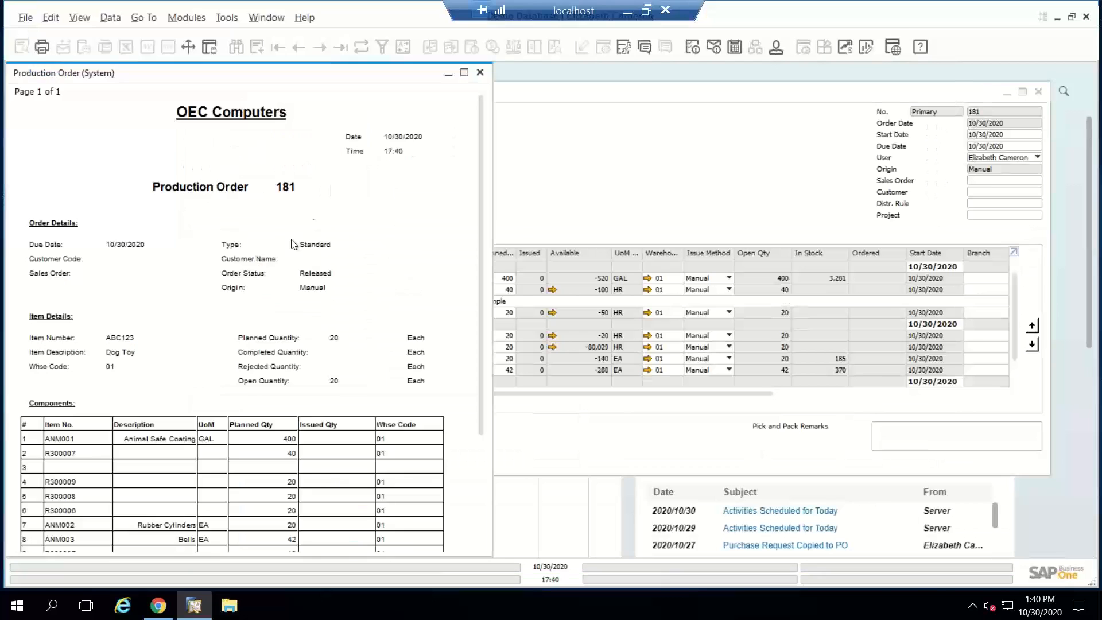
pyautogui.click(480, 73)
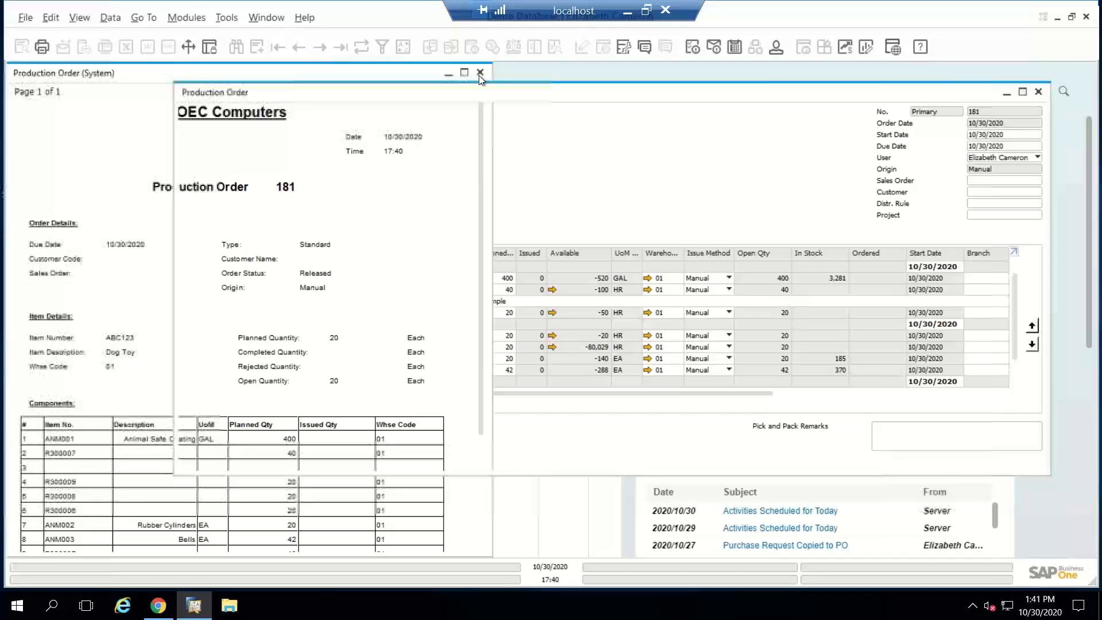
pyautogui.click(480, 72)
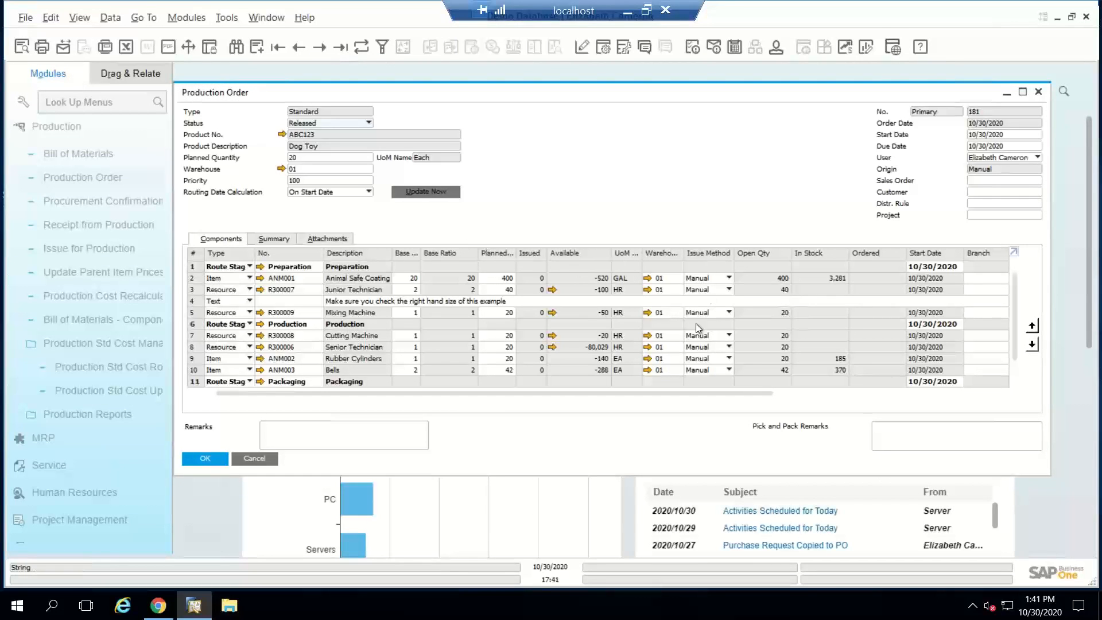
pyautogui.scroll(-1, 718, 326)
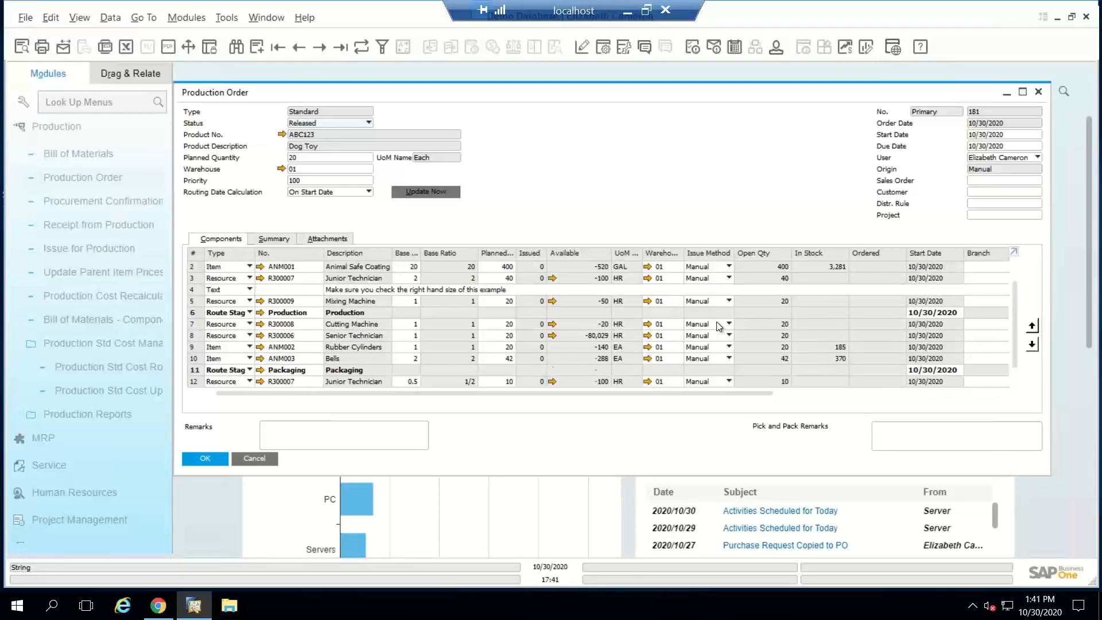
pyautogui.scroll(-1, 719, 326)
pyautogui.scroll(2, 718, 326)
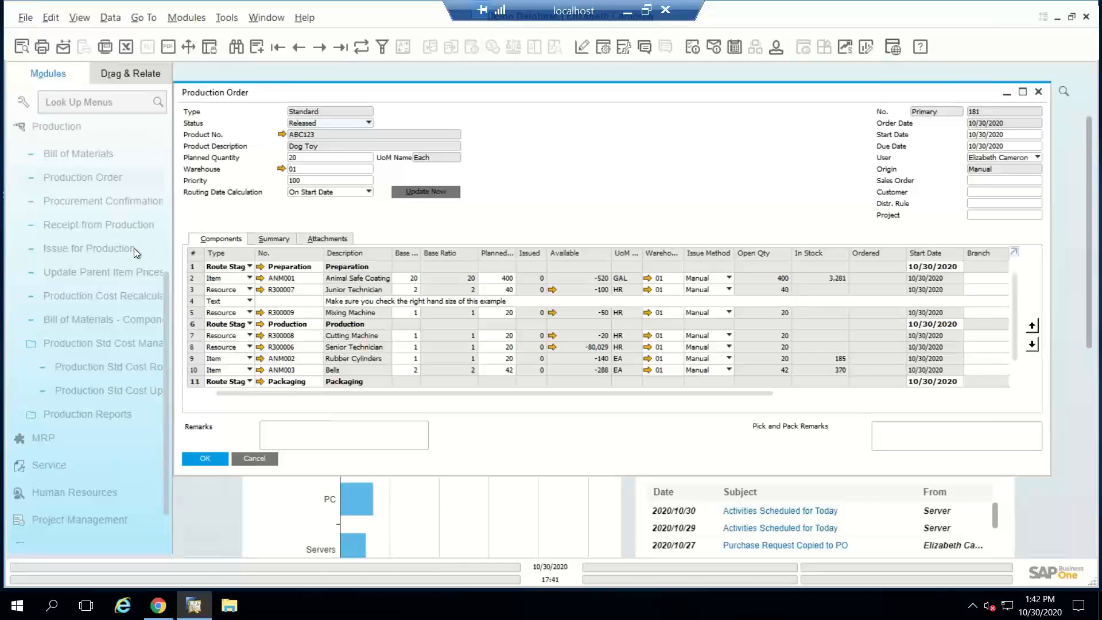
# Step: Start issuing components for the Dog Toy order, restricting the selection to the Preparation route stage
pyautogui.rightClick(582, 150)
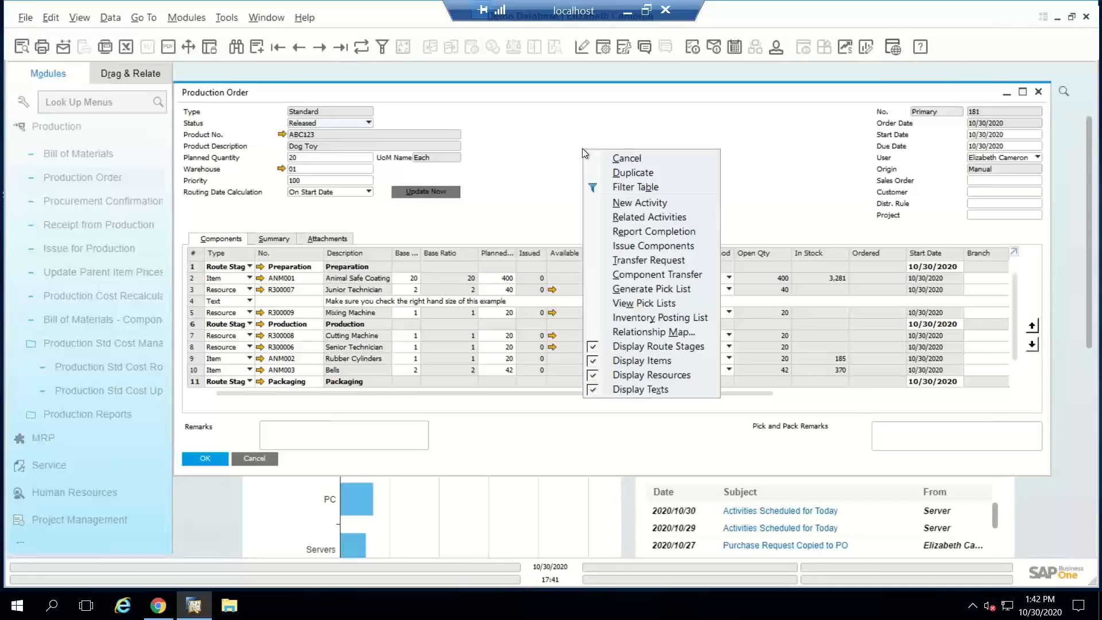
pyautogui.click(642, 244)
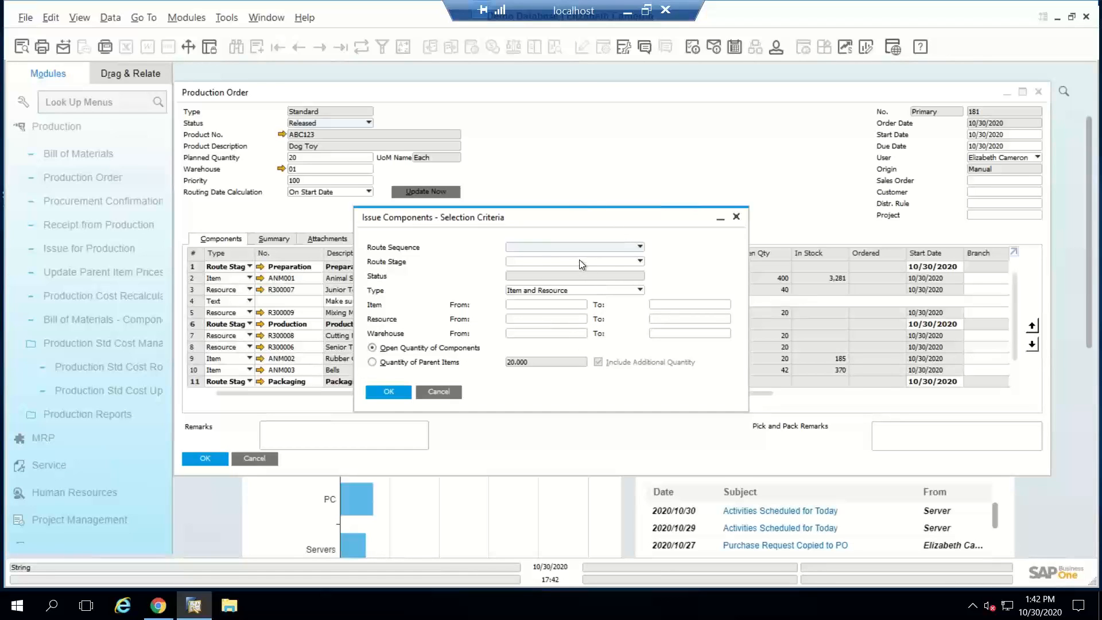
pyautogui.moveTo(579, 218); pyautogui.dragTo(630, 157)
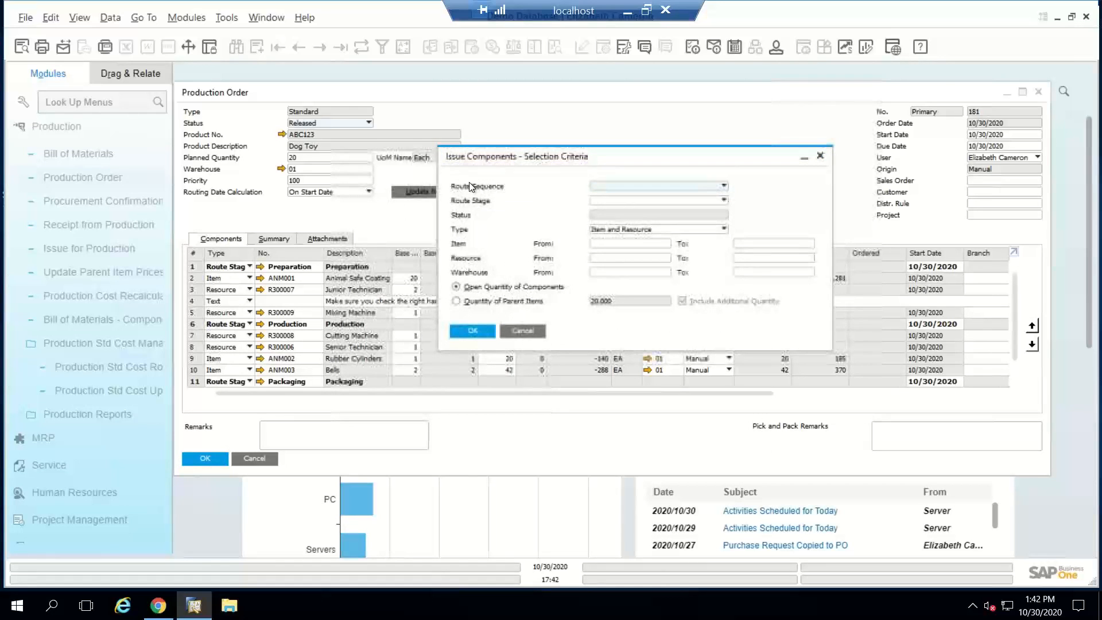
pyautogui.click(617, 201)
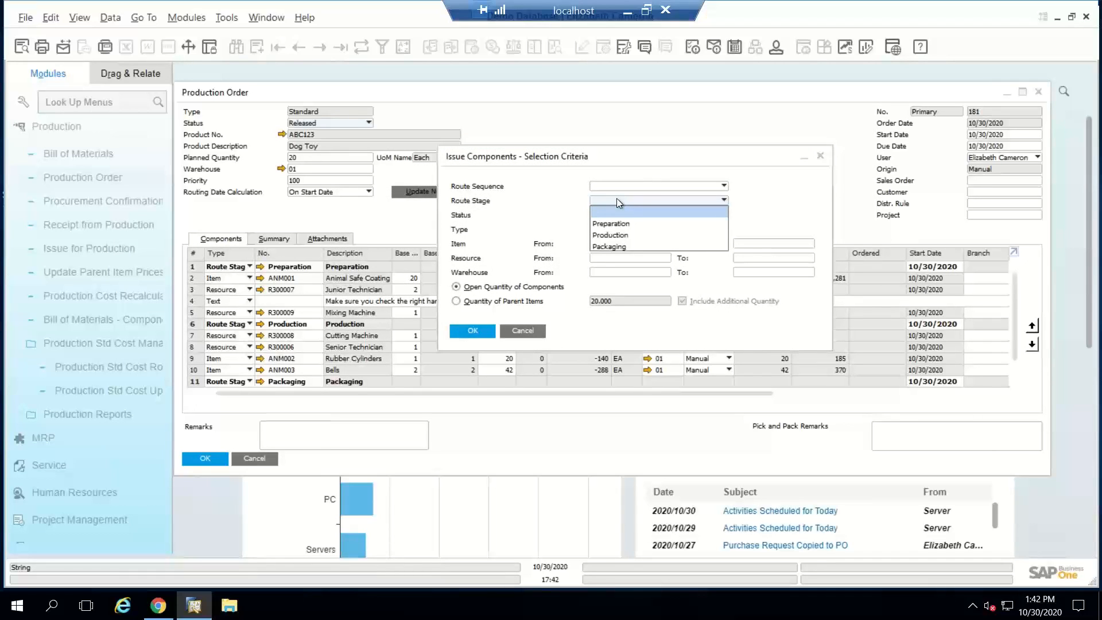
pyautogui.click(617, 198)
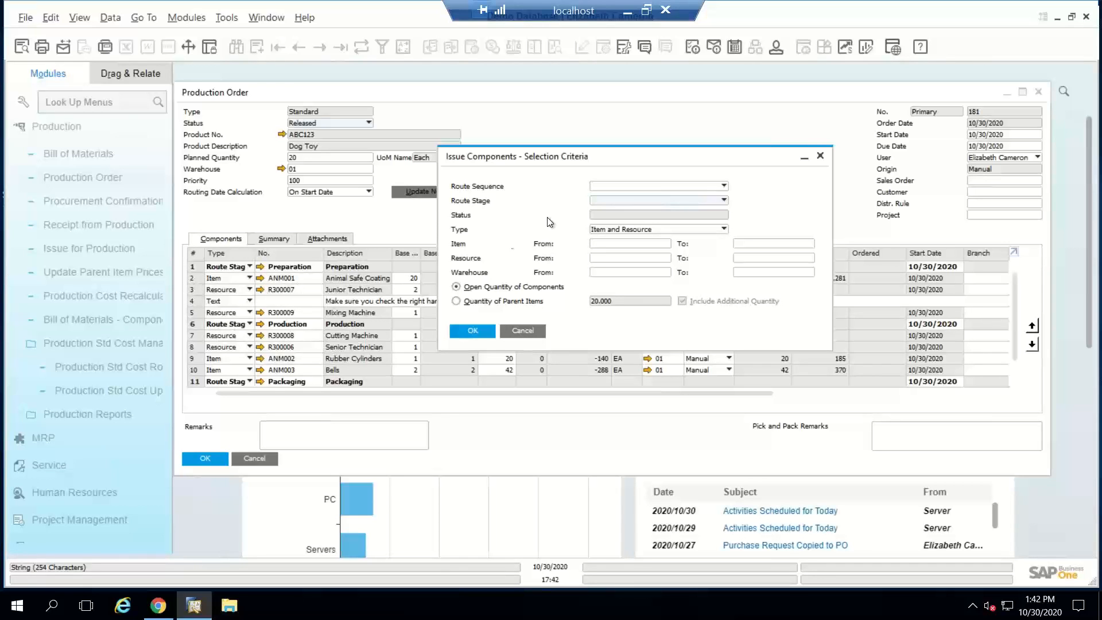
pyautogui.click(622, 203)
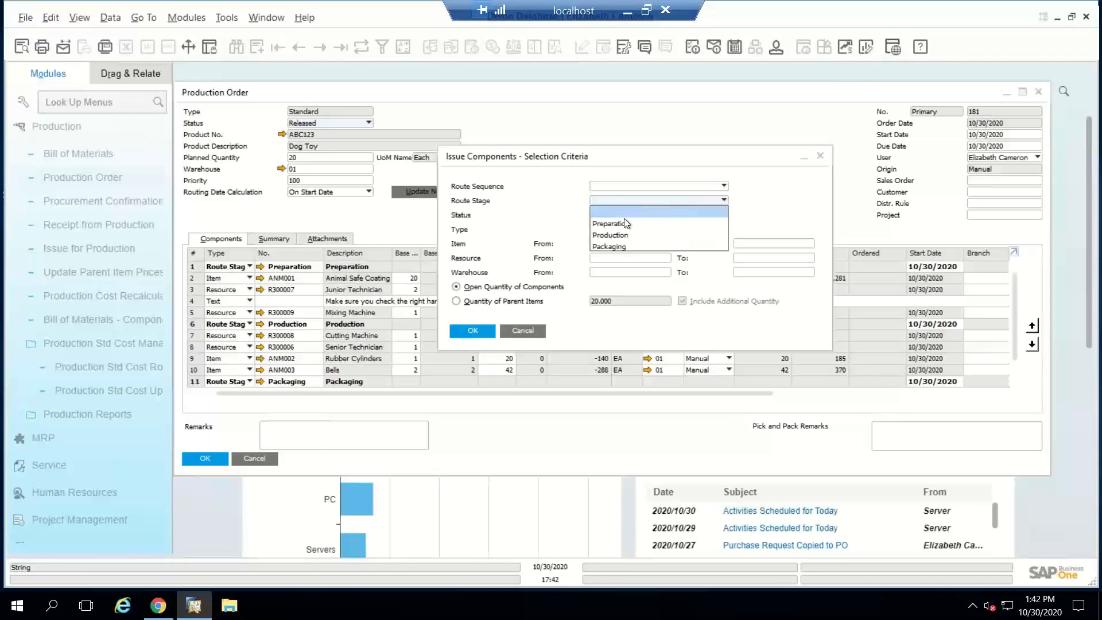
pyautogui.click(624, 226)
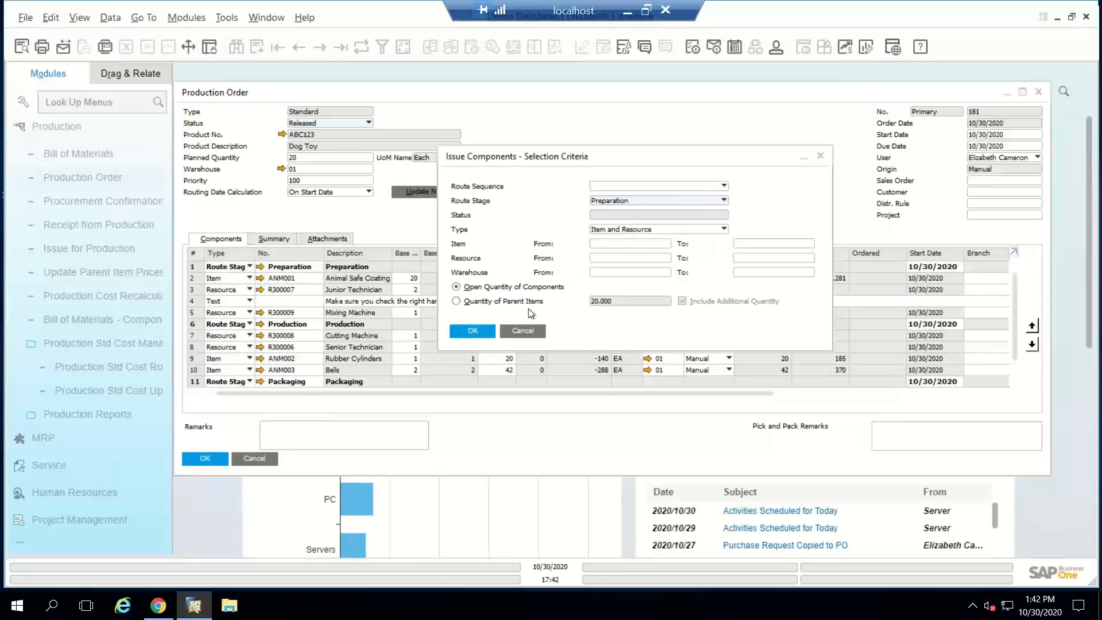
pyautogui.click(473, 333)
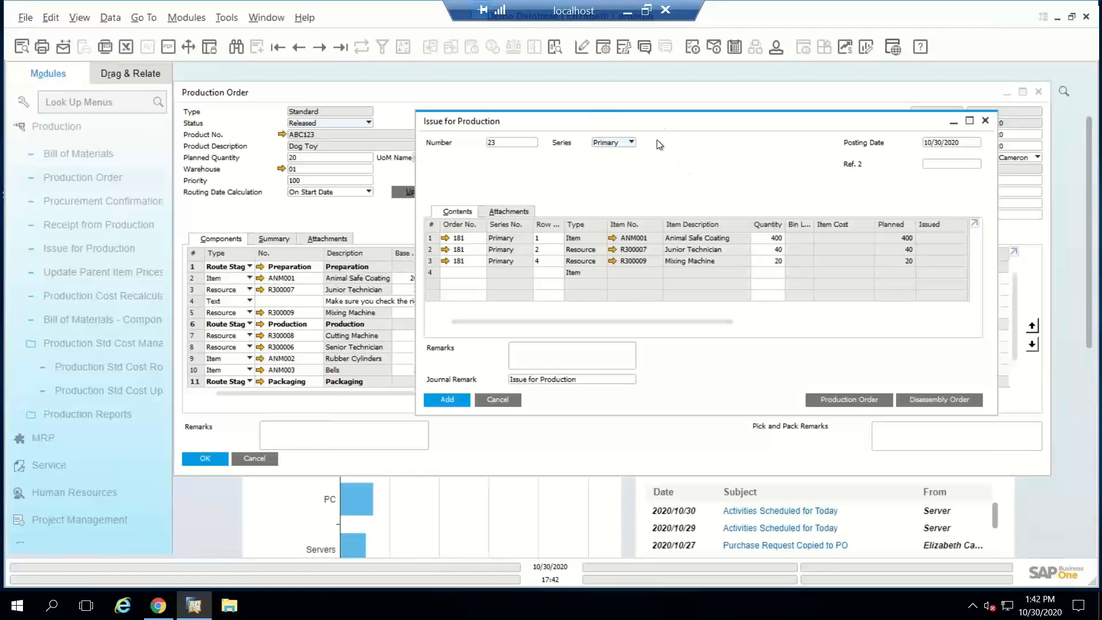
# Step: Add the Issue for Production document for the Preparation stage components, confirm adding it, and close the form
pyautogui.moveTo(667, 133); pyautogui.dragTo(561, 317)
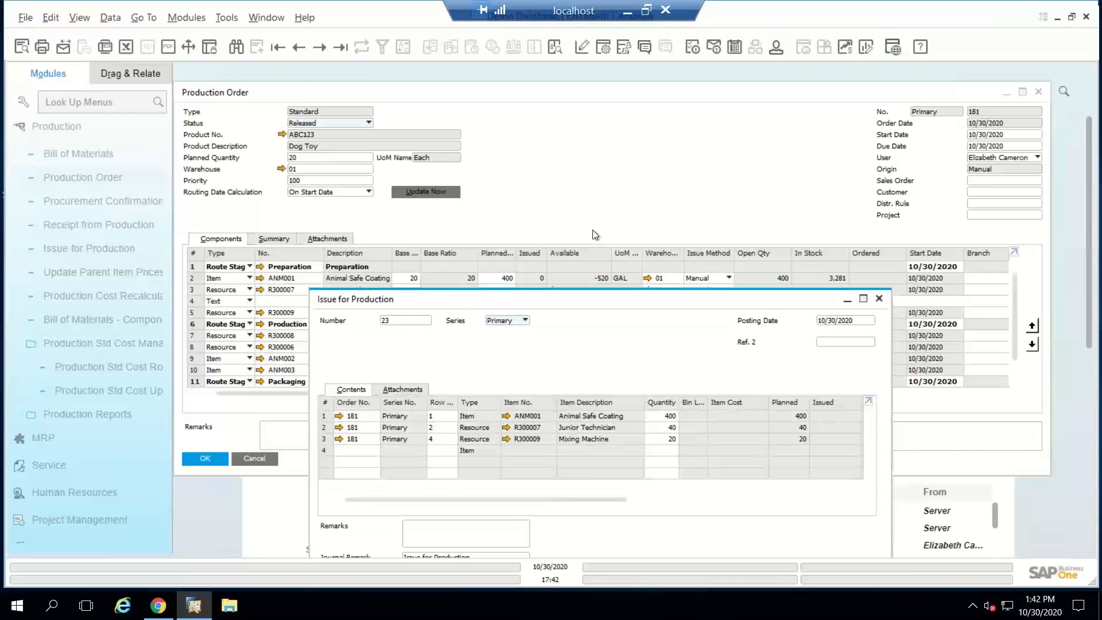
pyautogui.moveTo(592, 229); pyautogui.dragTo(590, 183)
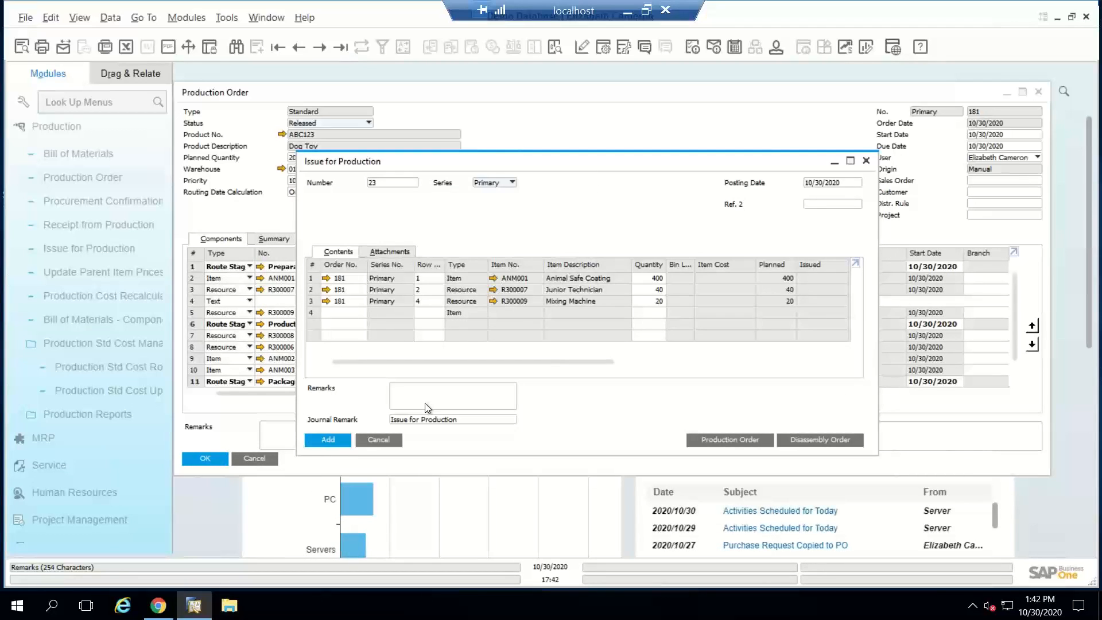
pyautogui.click(328, 440)
pyautogui.moveTo(545, 248); pyautogui.dragTo(575, 334)
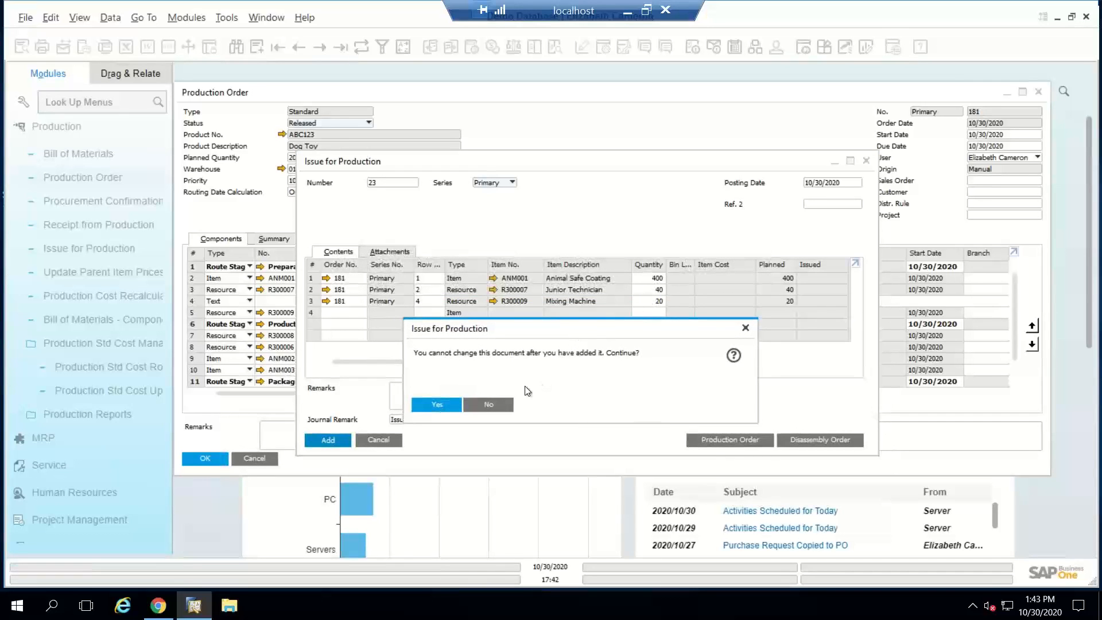
pyautogui.click(441, 403)
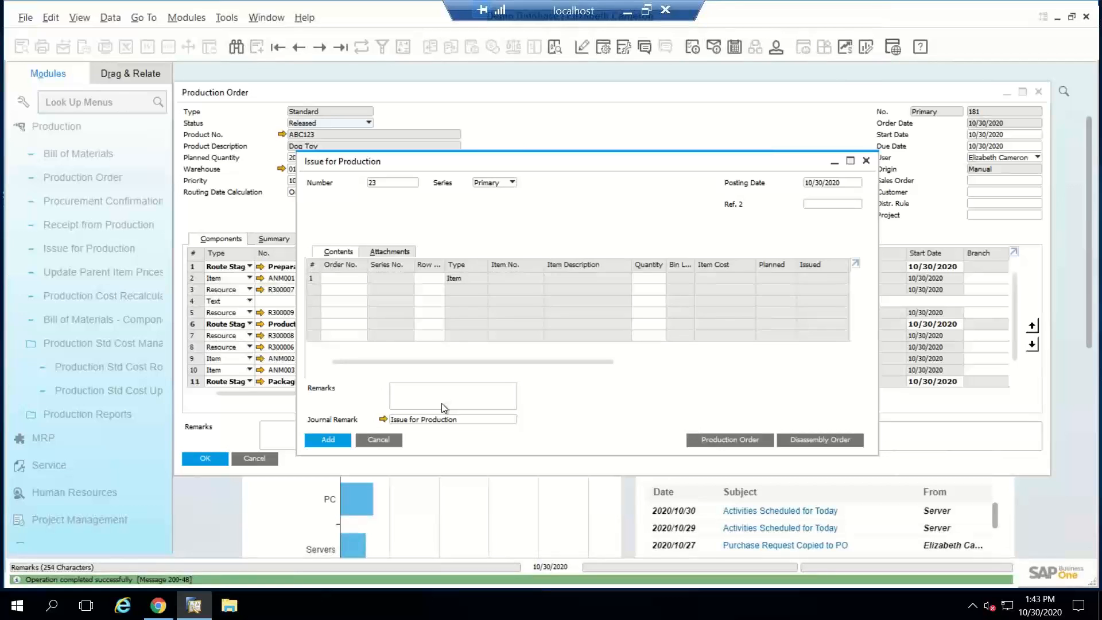
pyautogui.click(387, 444)
pyautogui.rightClick(583, 154)
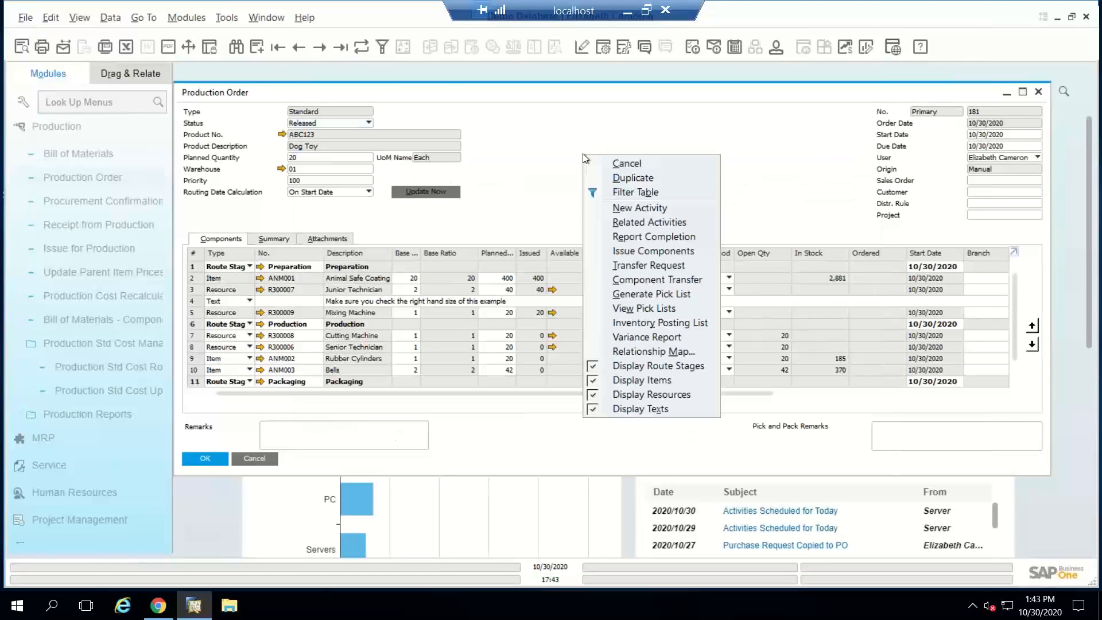
pyautogui.click(618, 250)
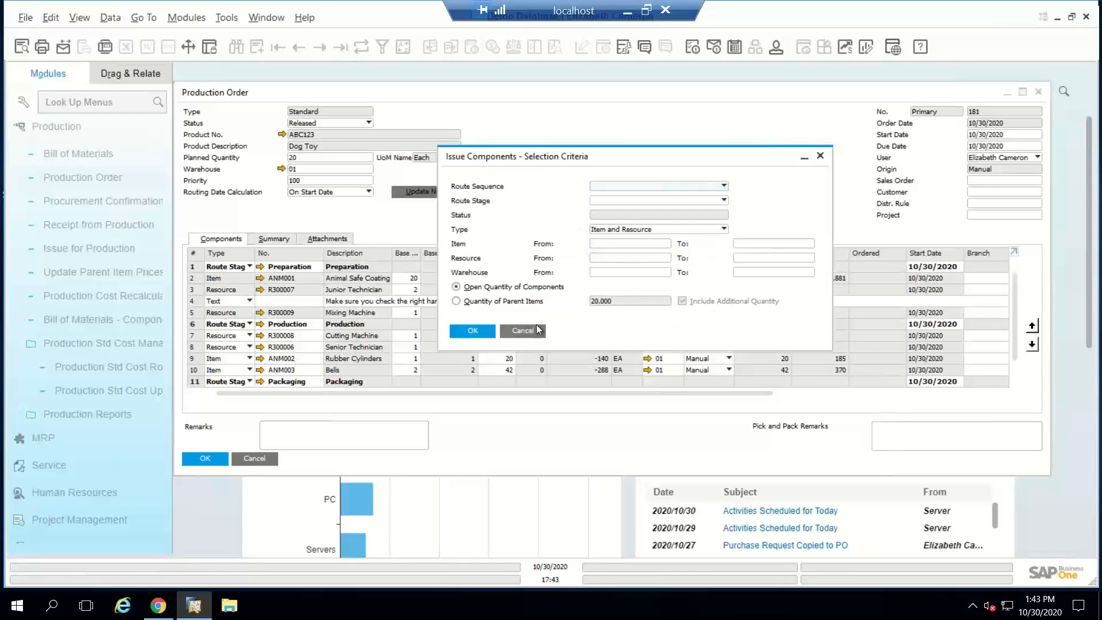
pyautogui.click(522, 331)
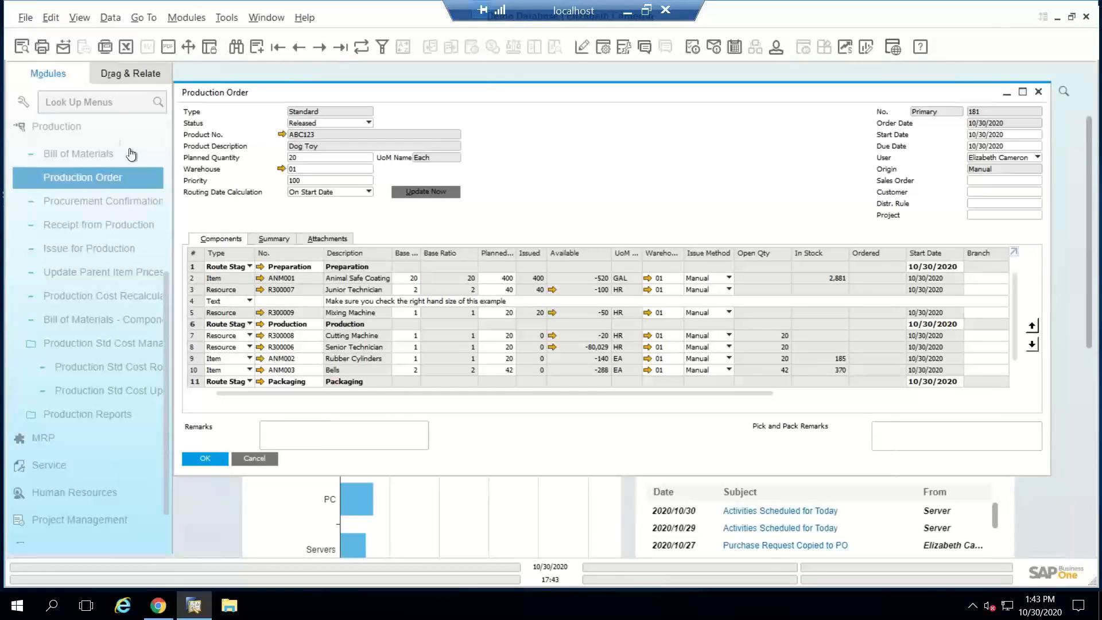
# Step: Open the selection criteria of the Pick Pack and Production Manager in the Inventory module
pyautogui.click(98, 130)
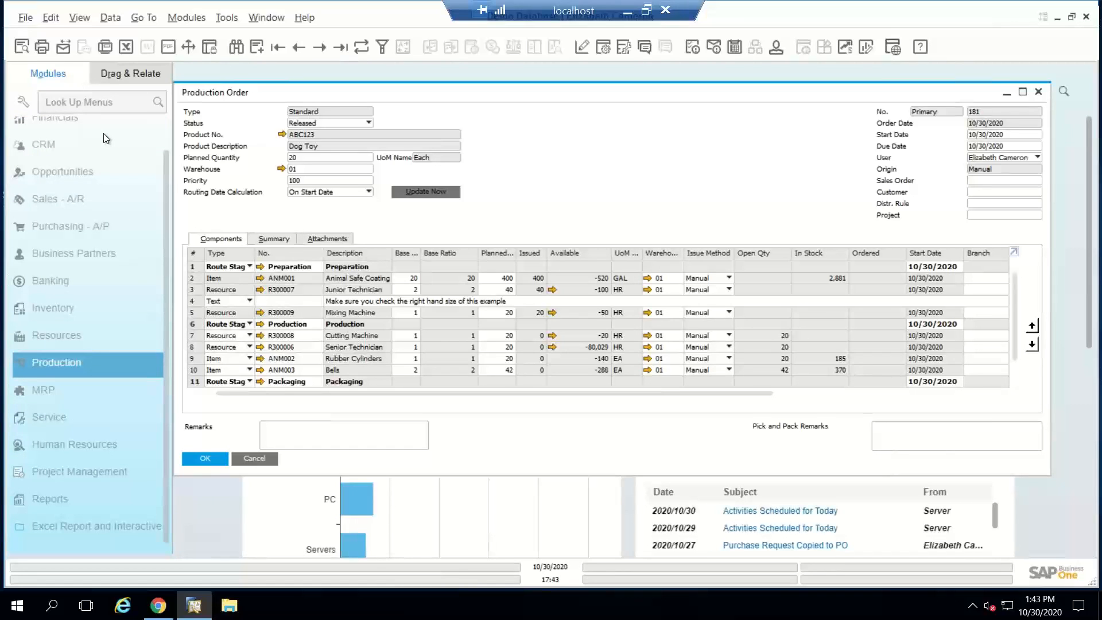
pyautogui.click(109, 149)
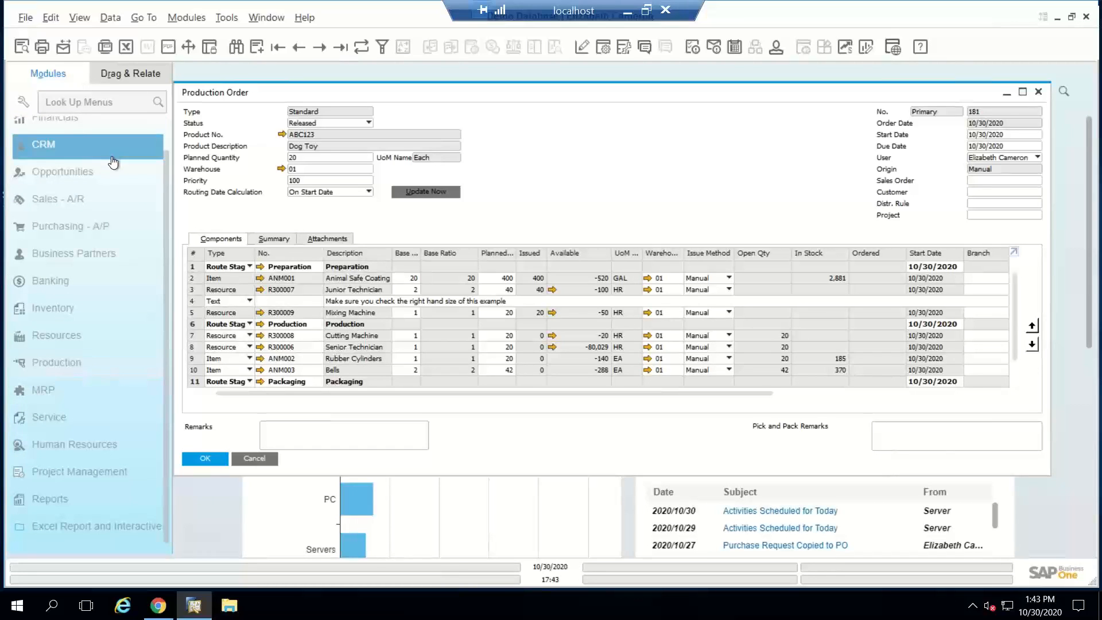
pyautogui.click(86, 198)
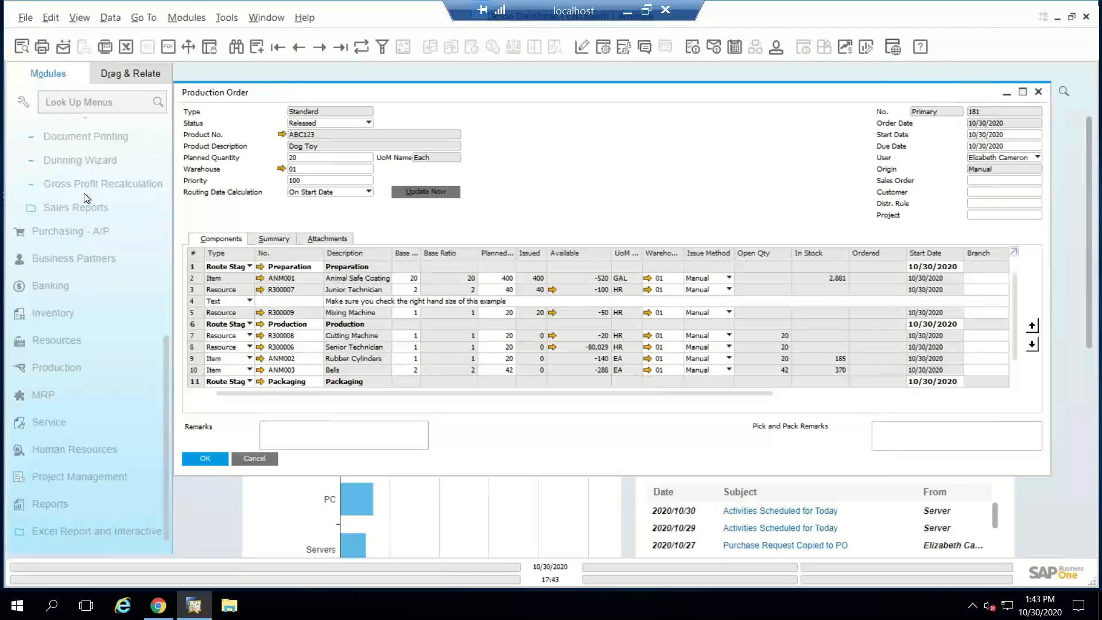
pyautogui.scroll(5, 85, 198)
pyautogui.click(67, 147)
pyautogui.click(83, 312)
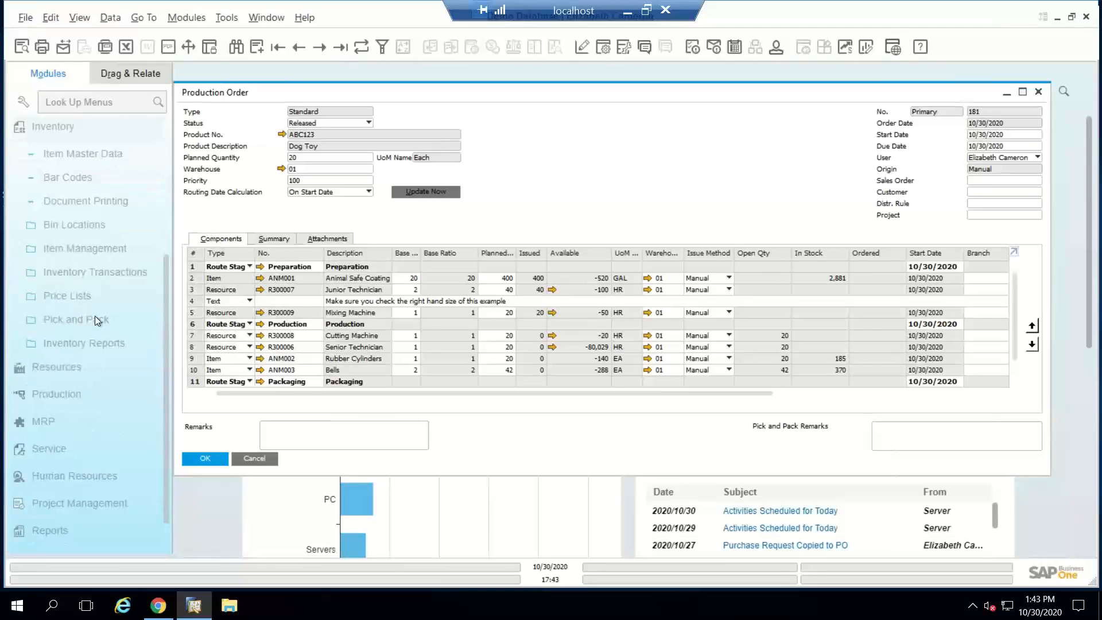
pyautogui.click(95, 318)
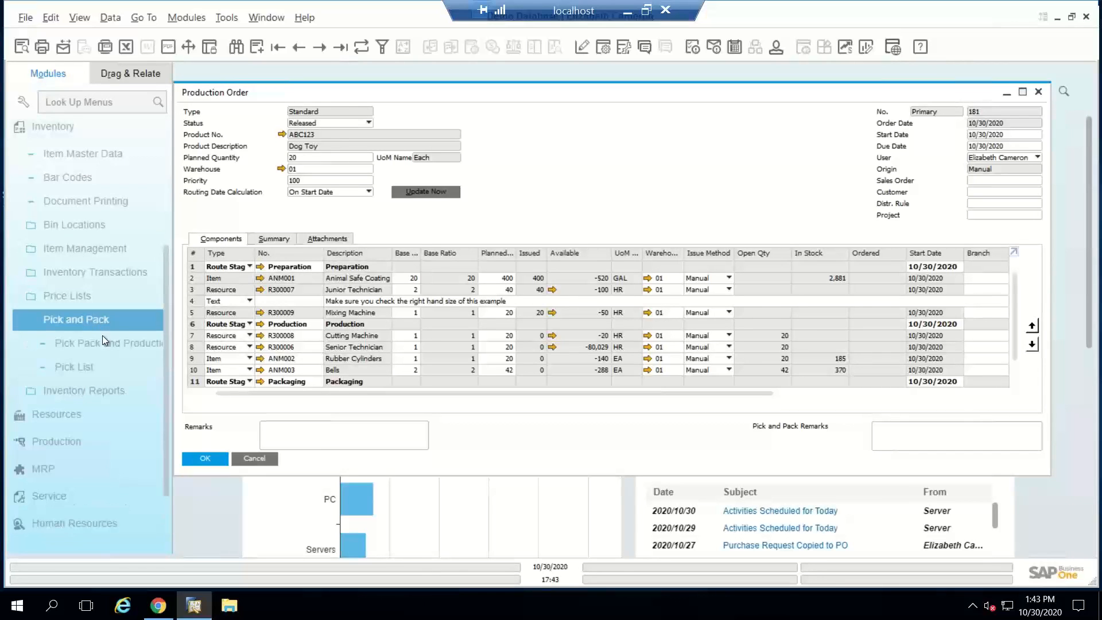
pyautogui.click(88, 344)
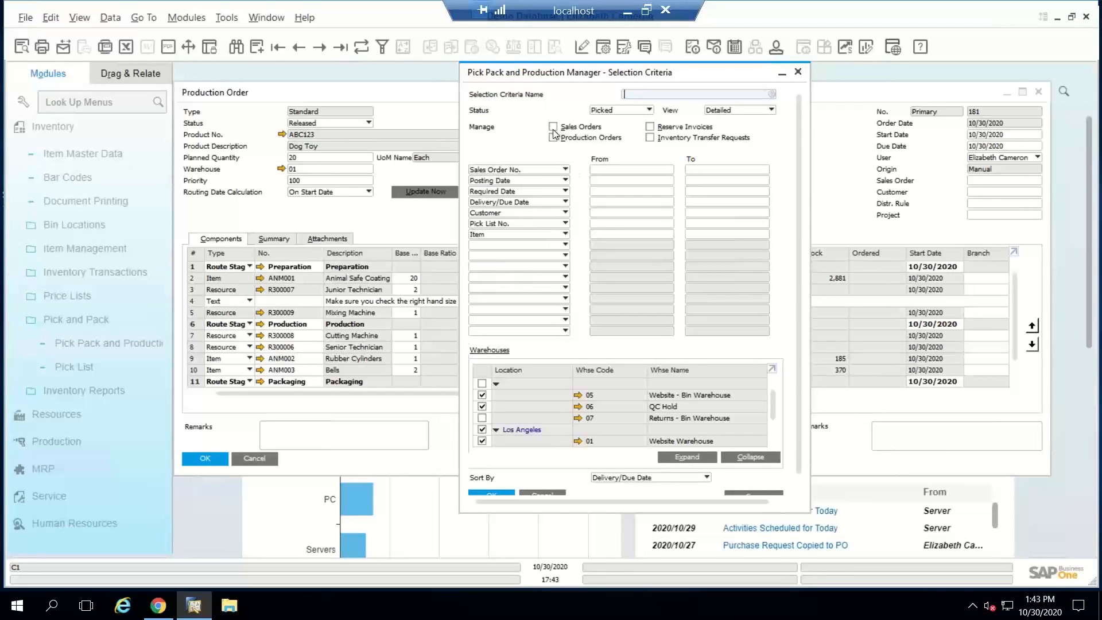
# Step: Include Production Orders in the manager's selection criteria, look through the additional filter fields offered, and close the criteria
pyautogui.click(553, 138)
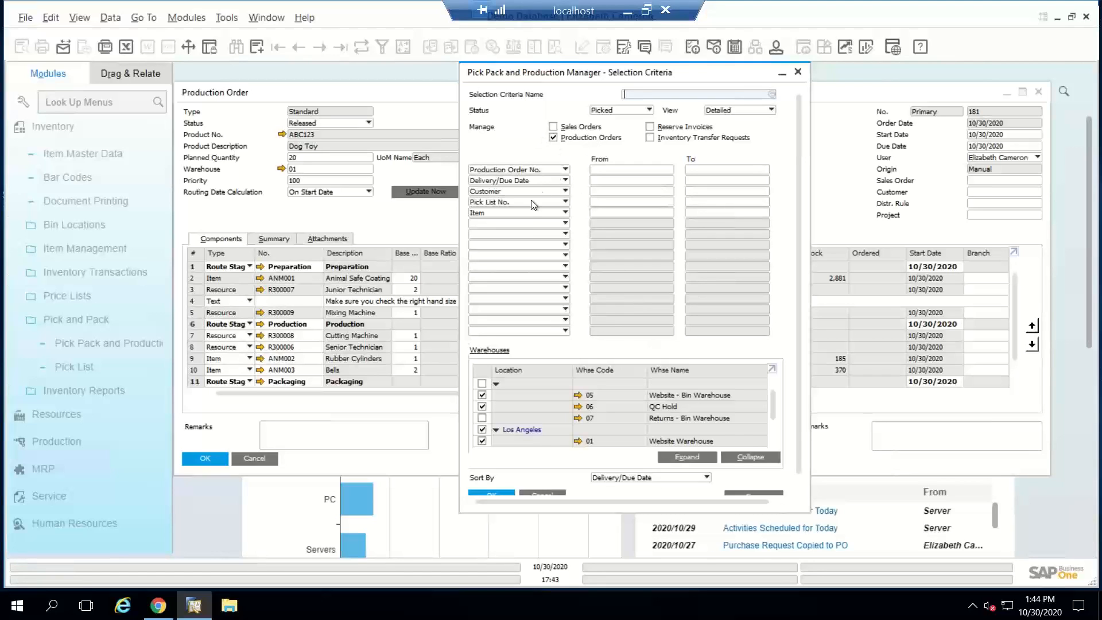
pyautogui.click(526, 222)
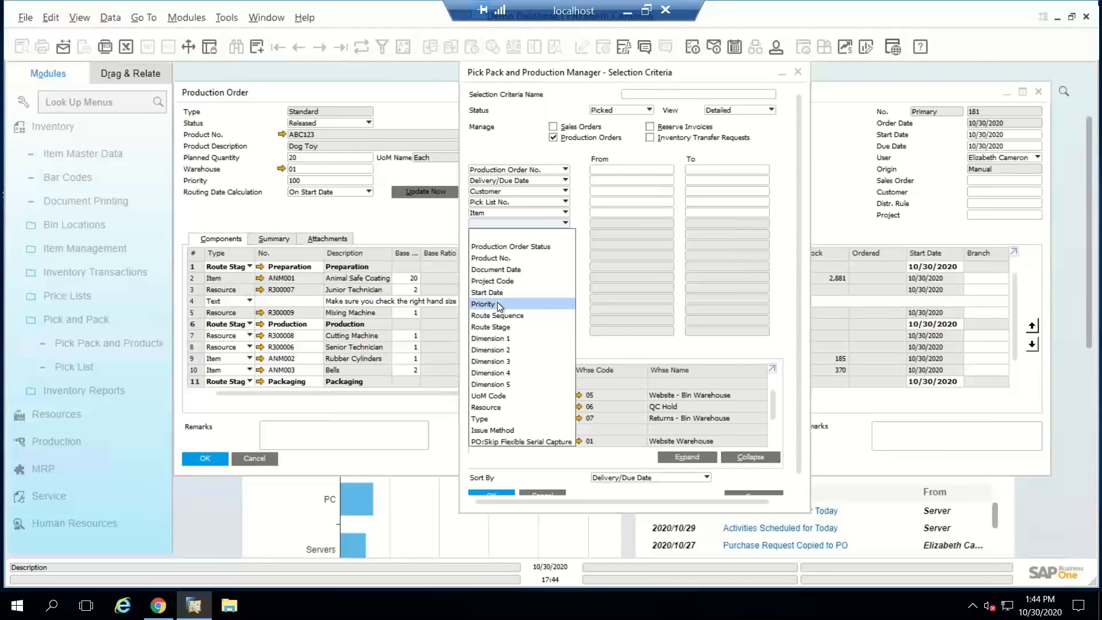
pyautogui.click(501, 223)
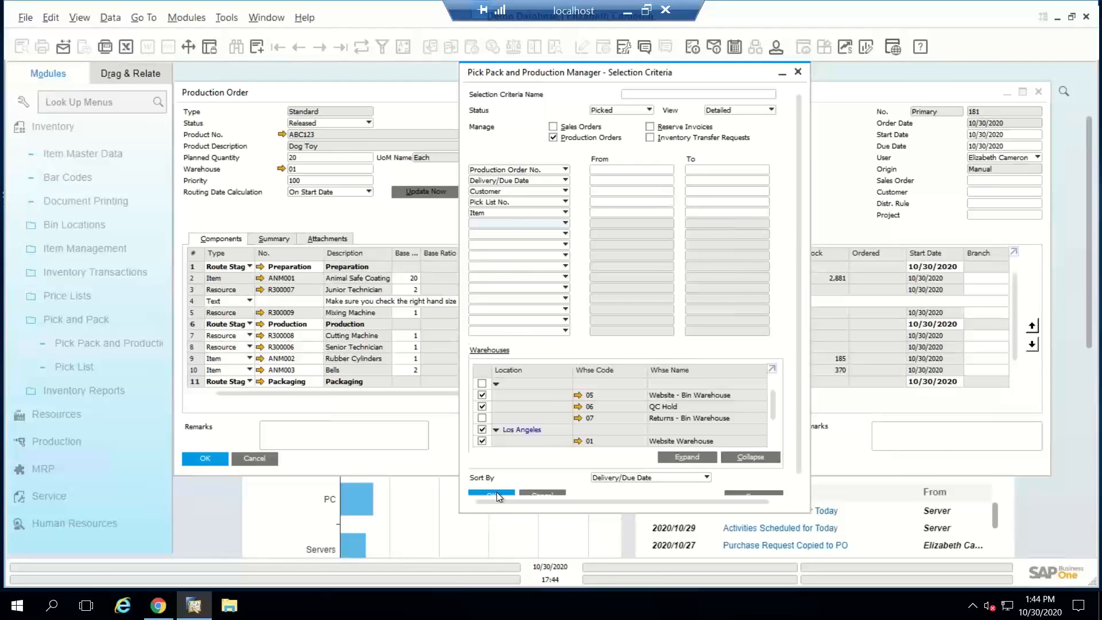
pyautogui.click(497, 491)
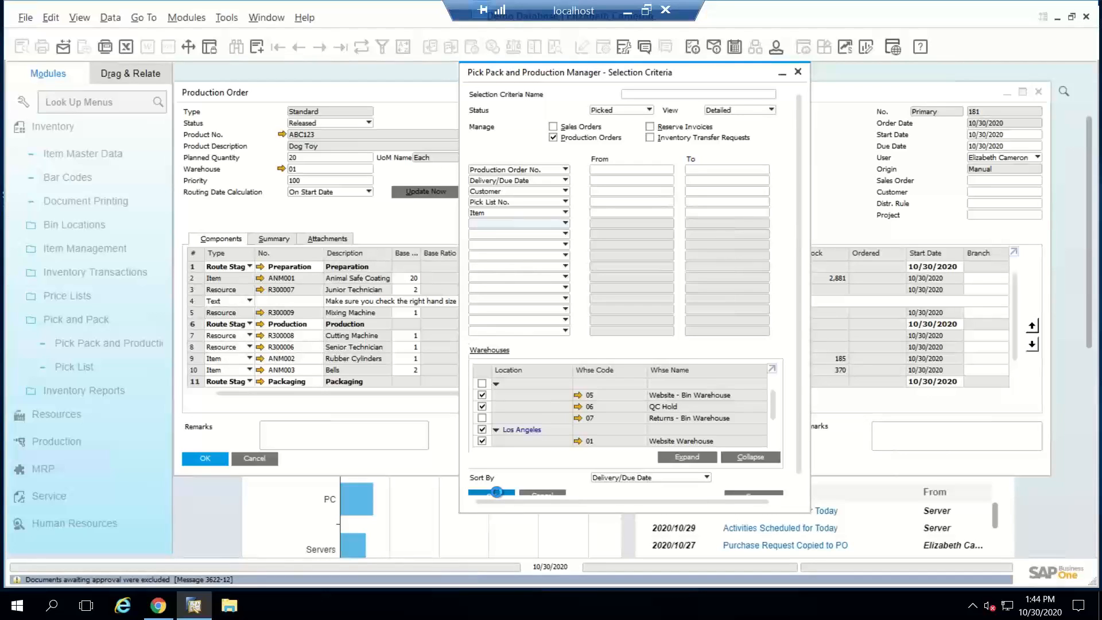
pyautogui.click(797, 72)
# Step: Issue all remaining components of the Dog Toy order without a route stage filter, and confirm adding the Issue for Production document
pyautogui.rightClick(608, 157)
pyautogui.click(654, 253)
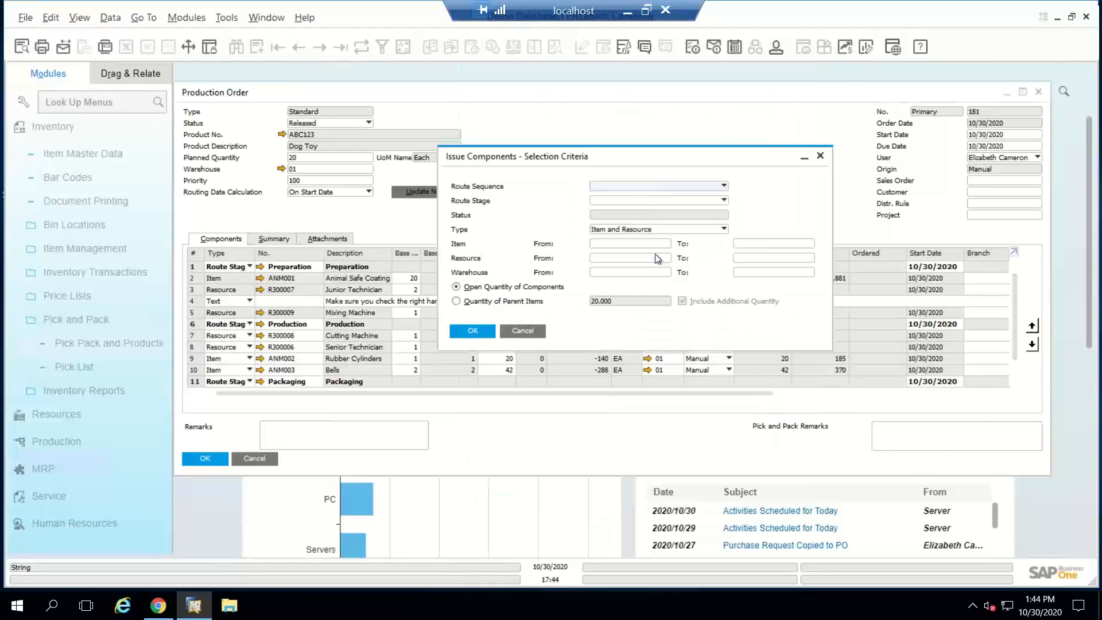
pyautogui.click(638, 201)
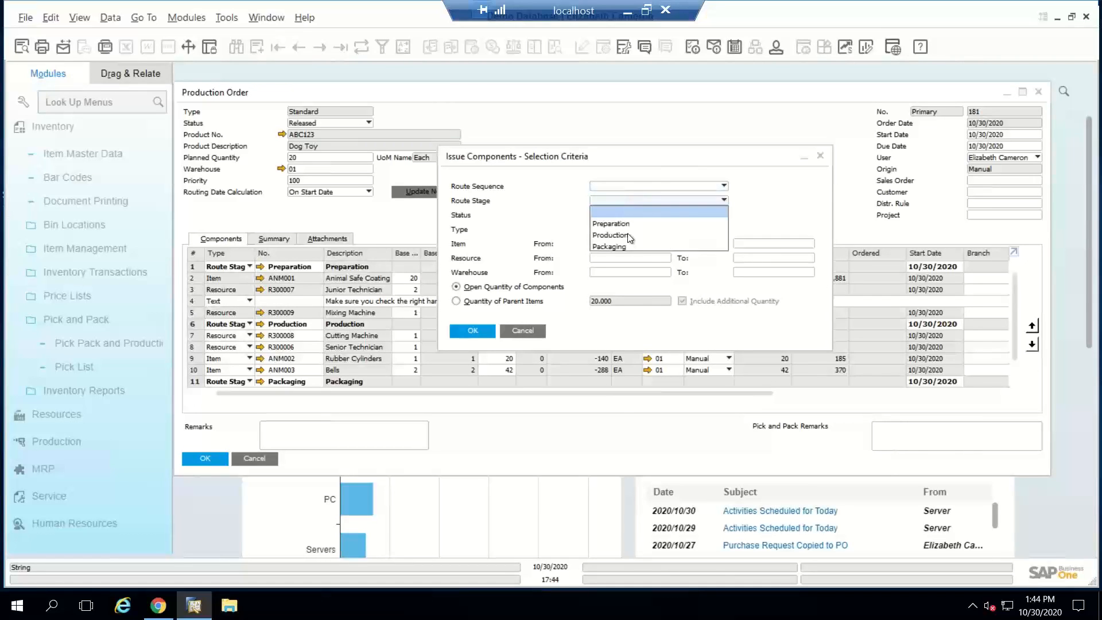
pyautogui.click(632, 201)
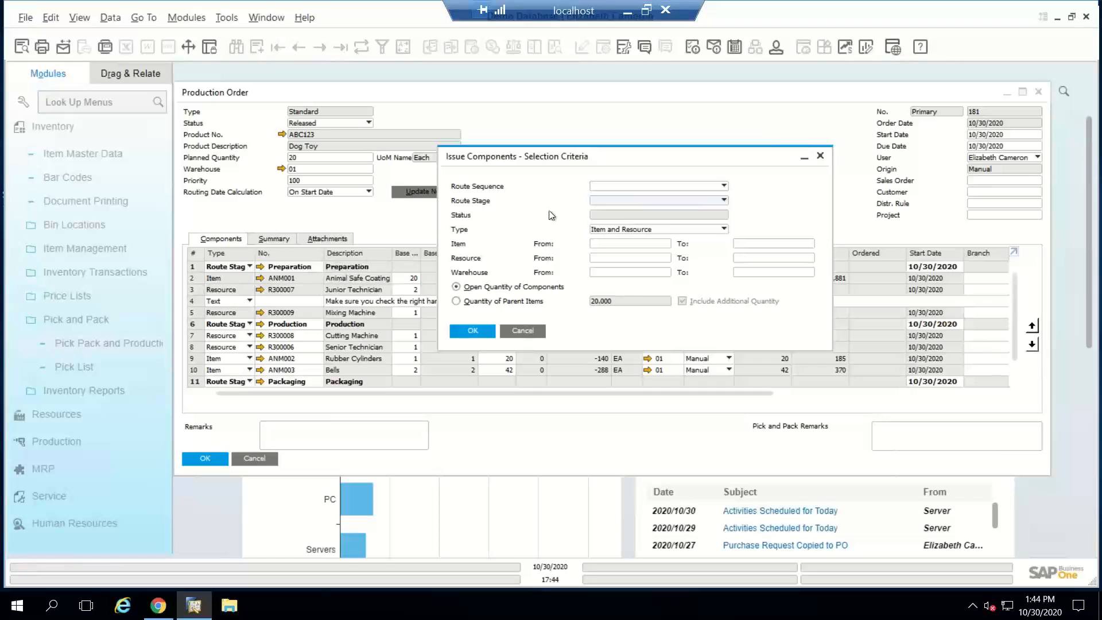
pyautogui.click(475, 330)
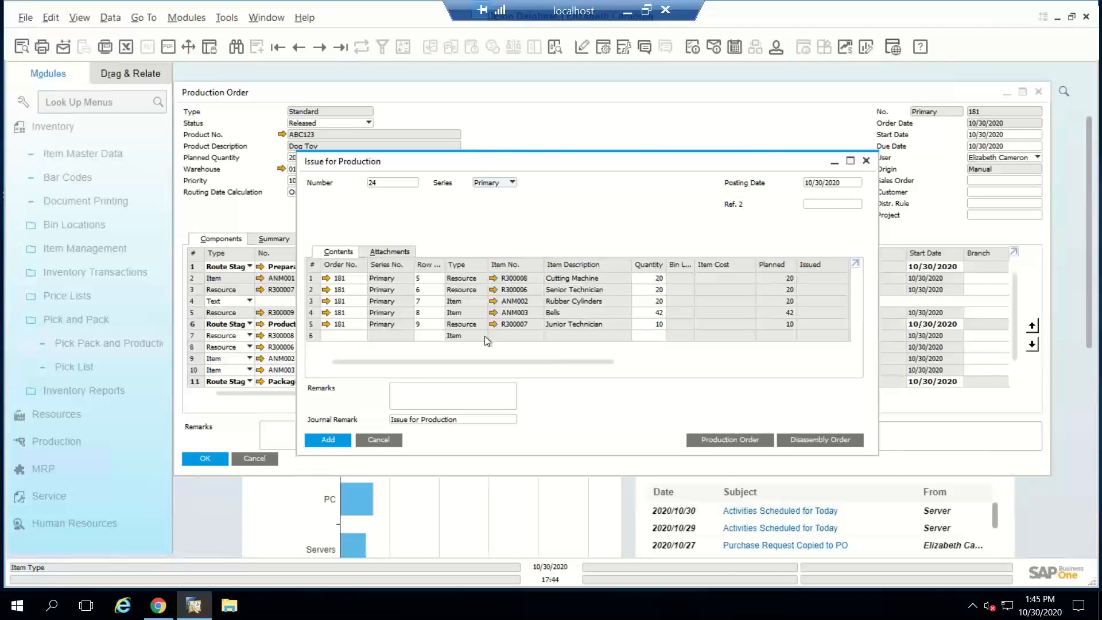
pyautogui.click(328, 440)
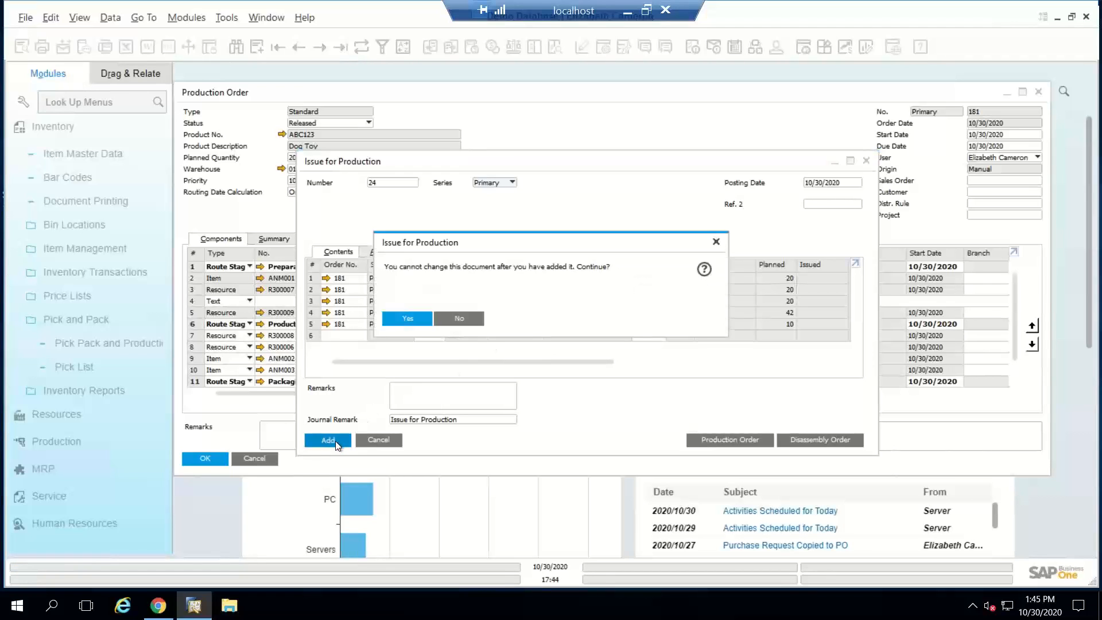
pyautogui.click(407, 318)
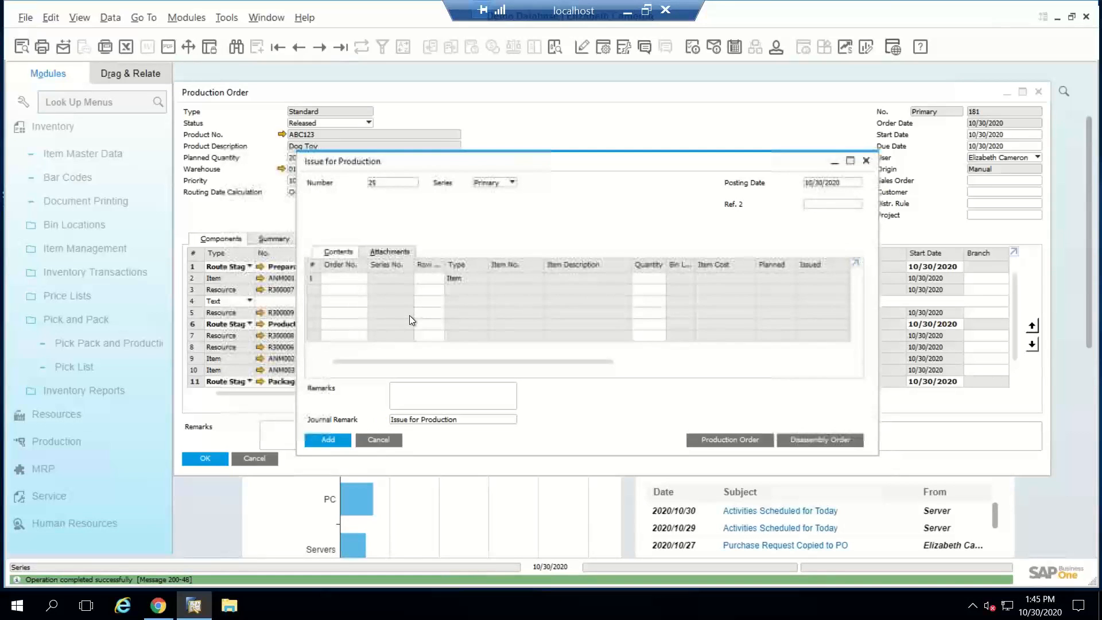
# Step: Examine the journal entry of the Issue for Production document just added, and close both forms
pyautogui.click(299, 49)
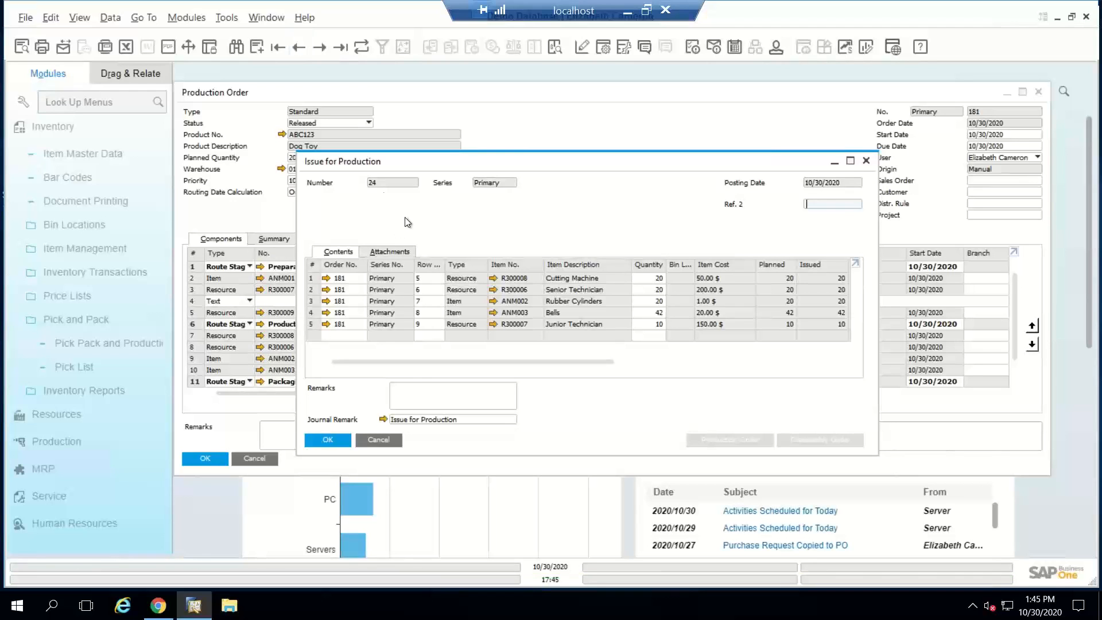
pyautogui.click(383, 417)
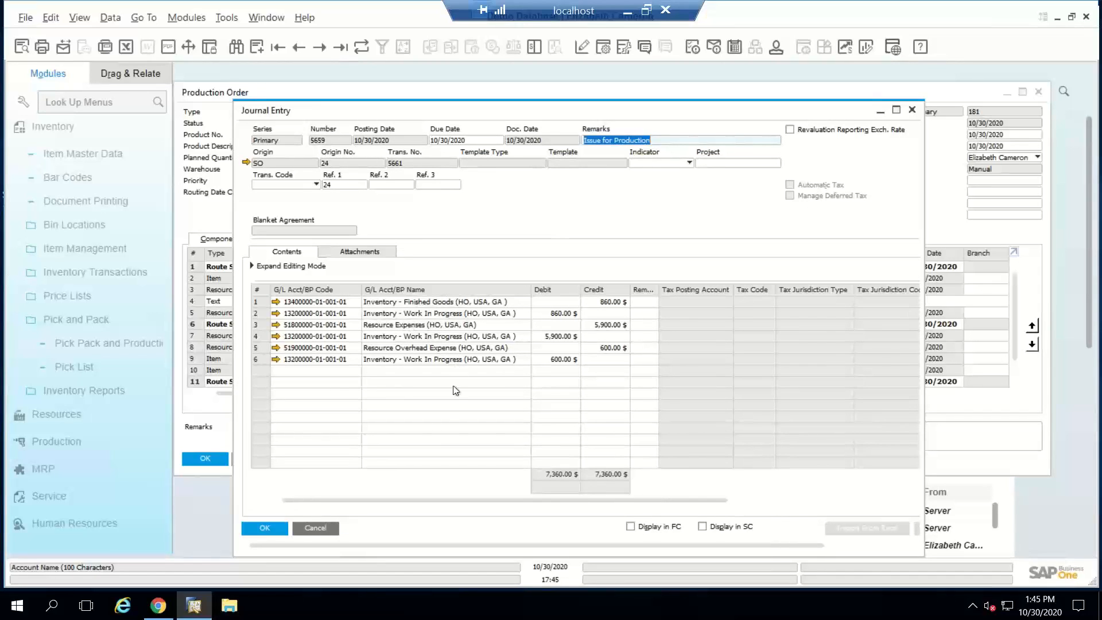
pyautogui.click(321, 527)
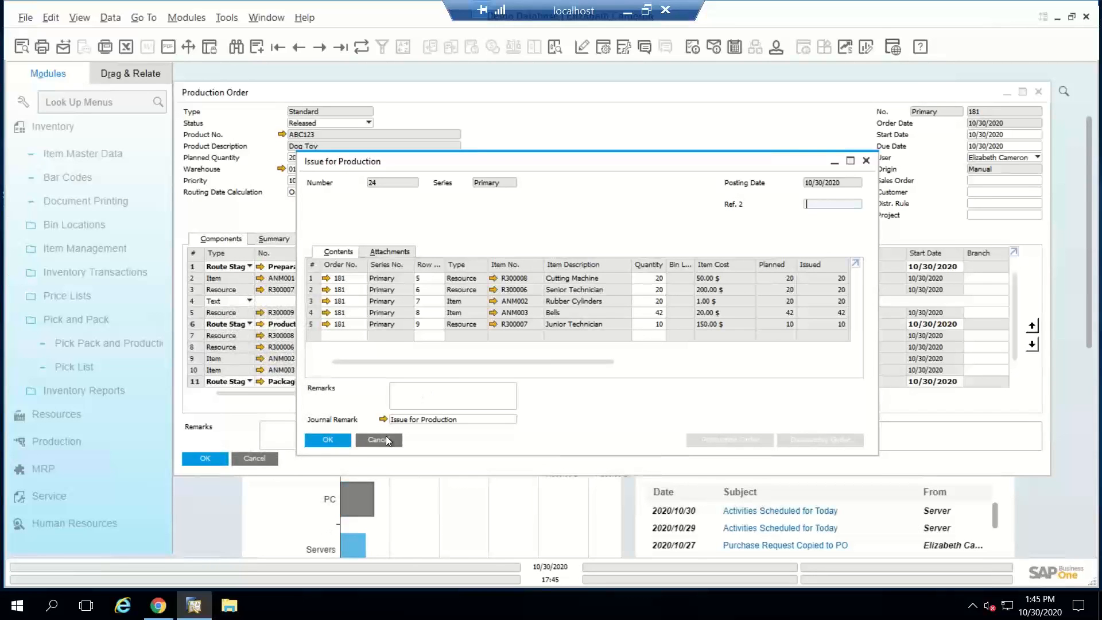
pyautogui.click(387, 440)
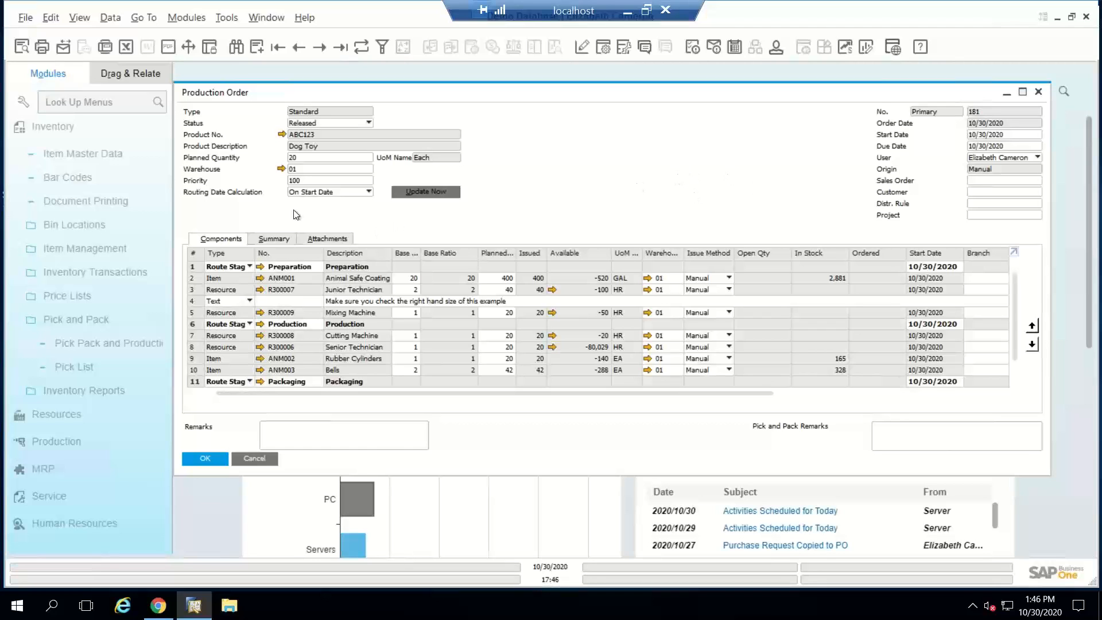
# Step: Review the order's cost summary and the inventory postings behind the actual item and resource component costs, and return to the components
pyautogui.click(266, 237)
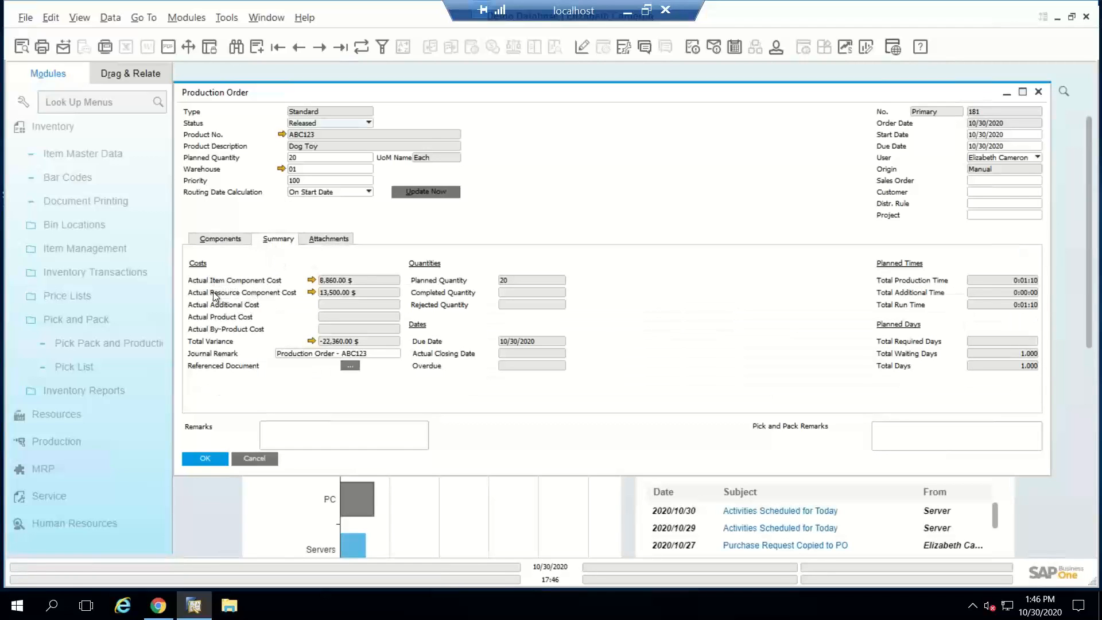
pyautogui.click(311, 280)
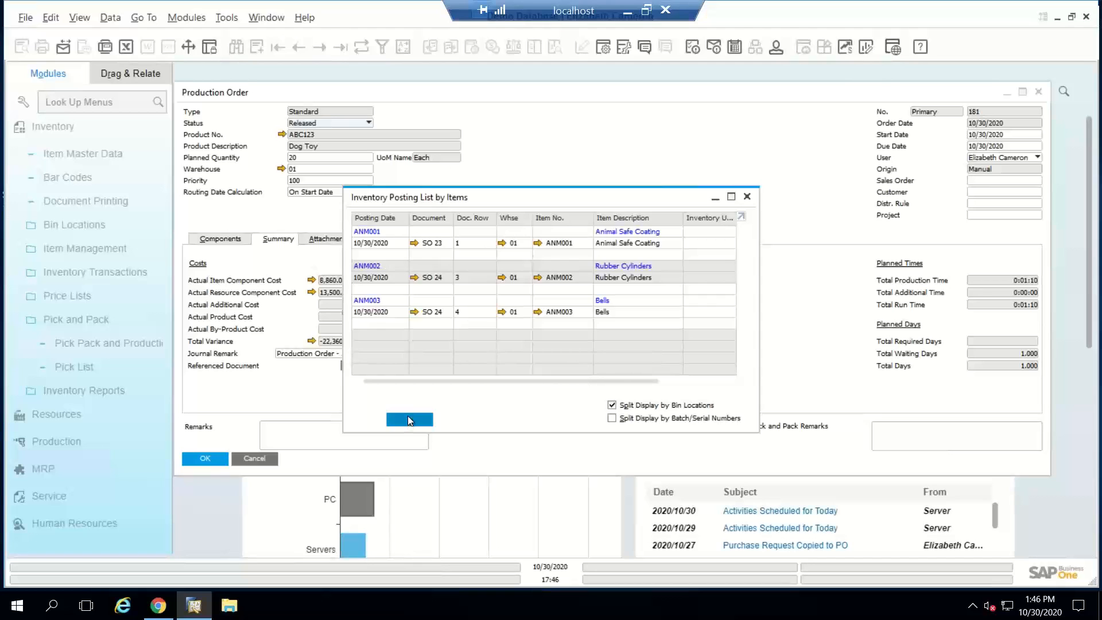
pyautogui.click(409, 420)
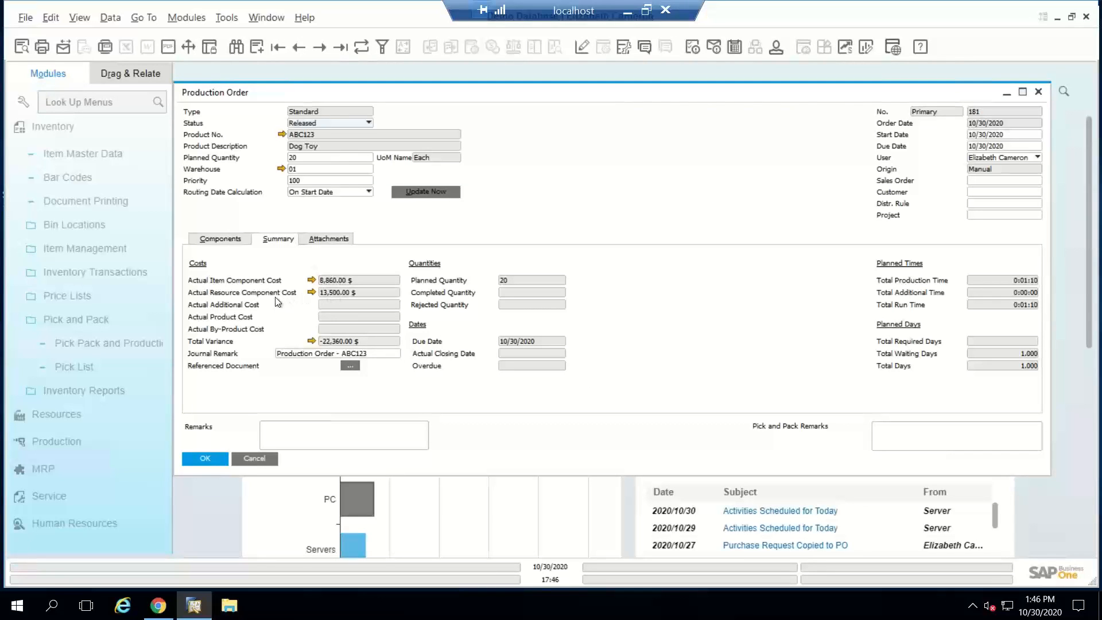
pyautogui.click(311, 293)
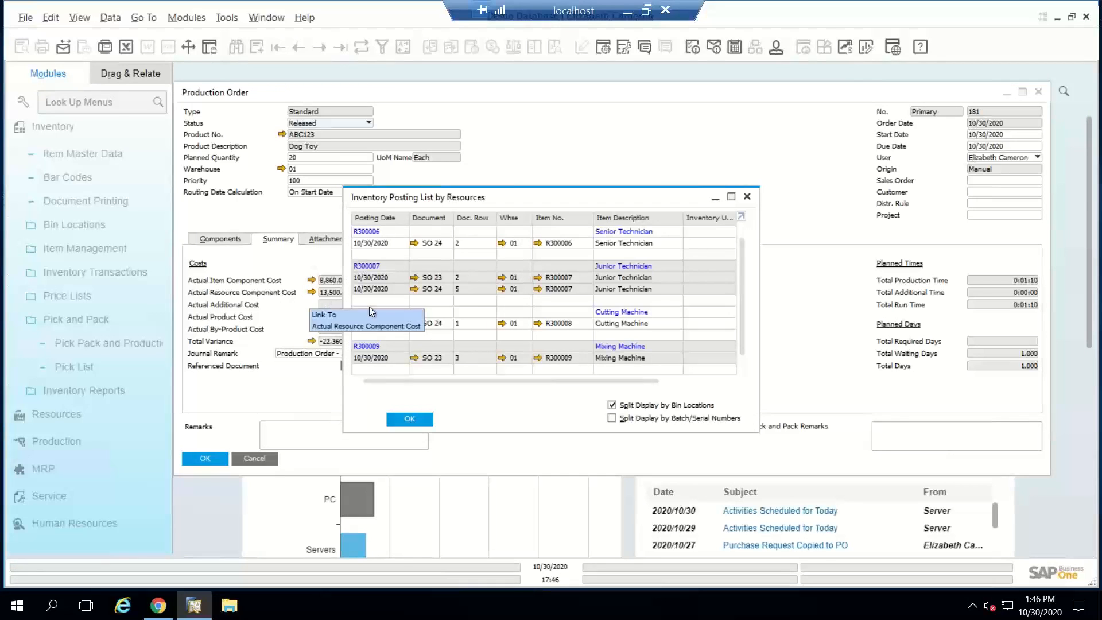
pyautogui.click(411, 421)
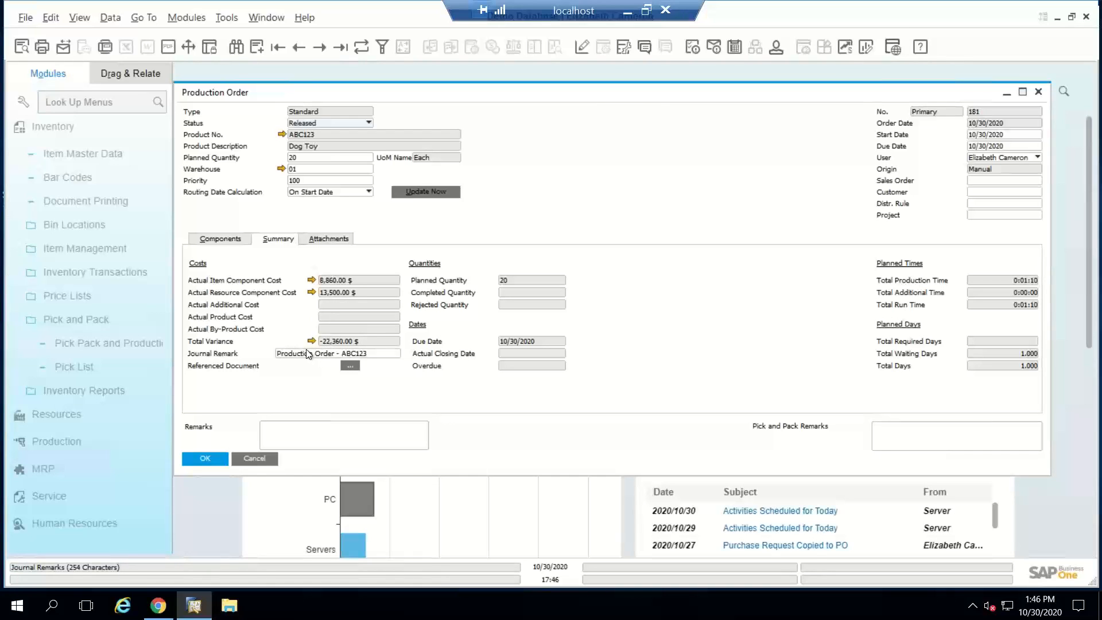
pyautogui.click(211, 240)
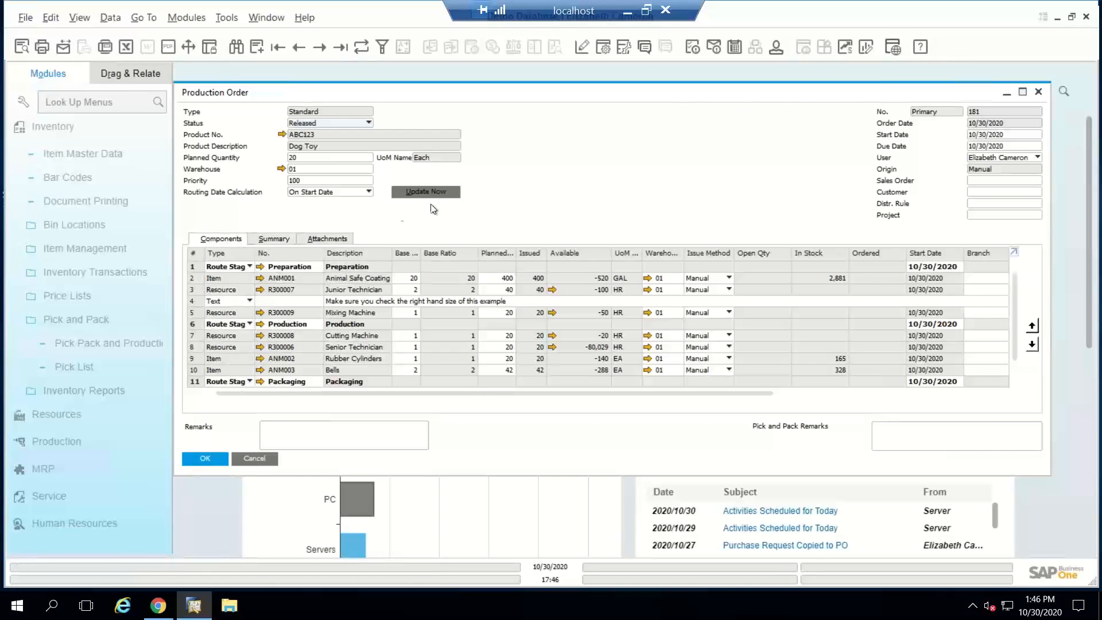
# Step: Report completion of 20 Dog Toys on the order, and confirm adding the Receipt from Production
pyautogui.rightClick(546, 140)
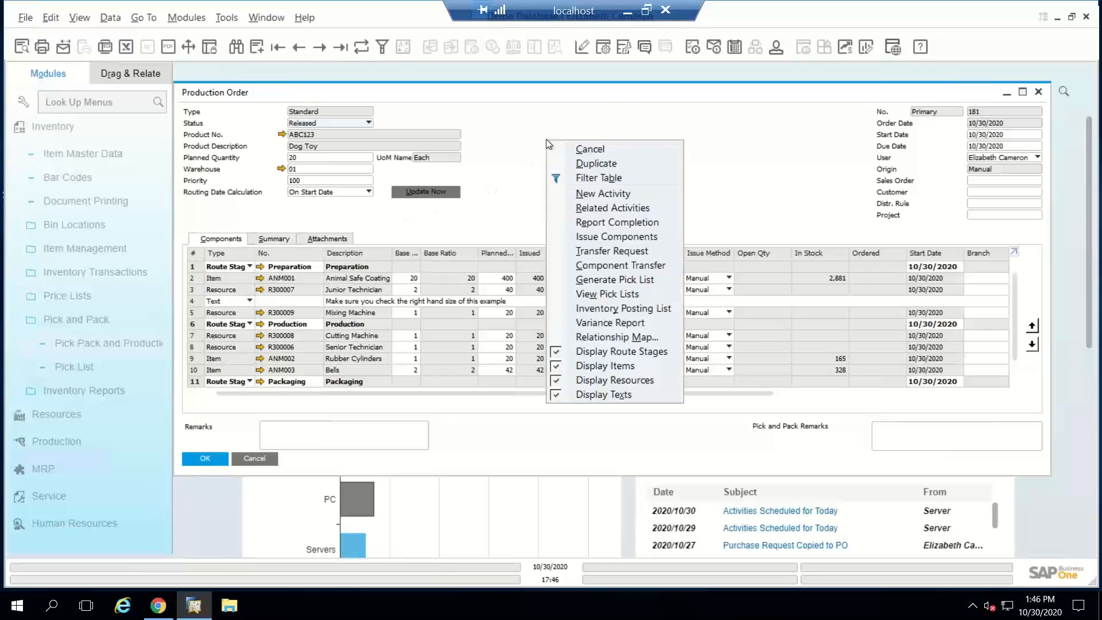
pyautogui.click(608, 223)
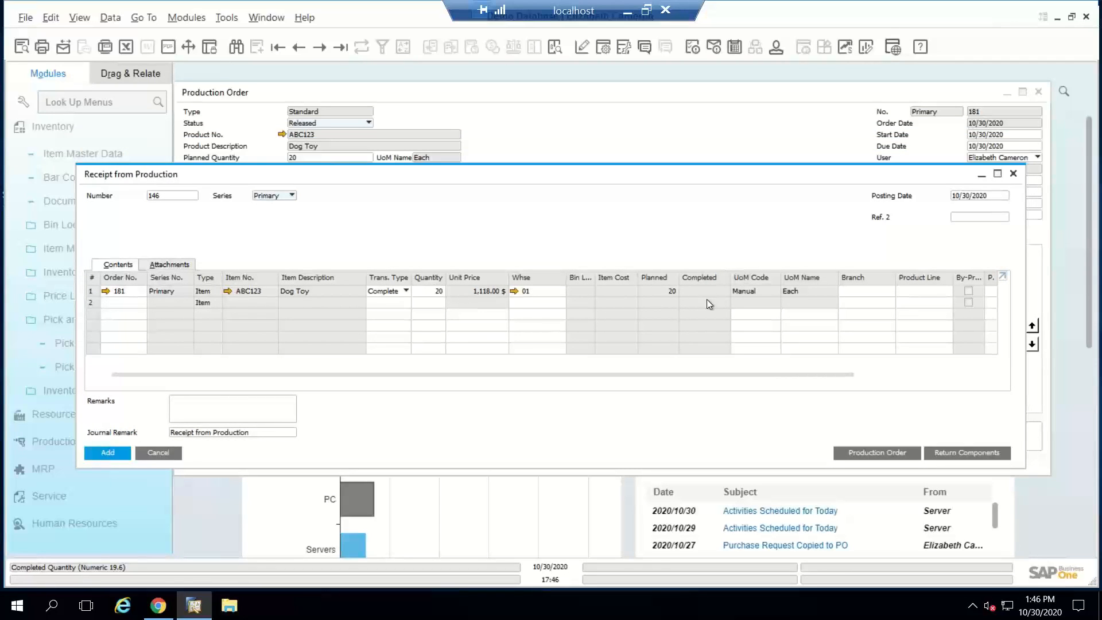
pyautogui.click(101, 453)
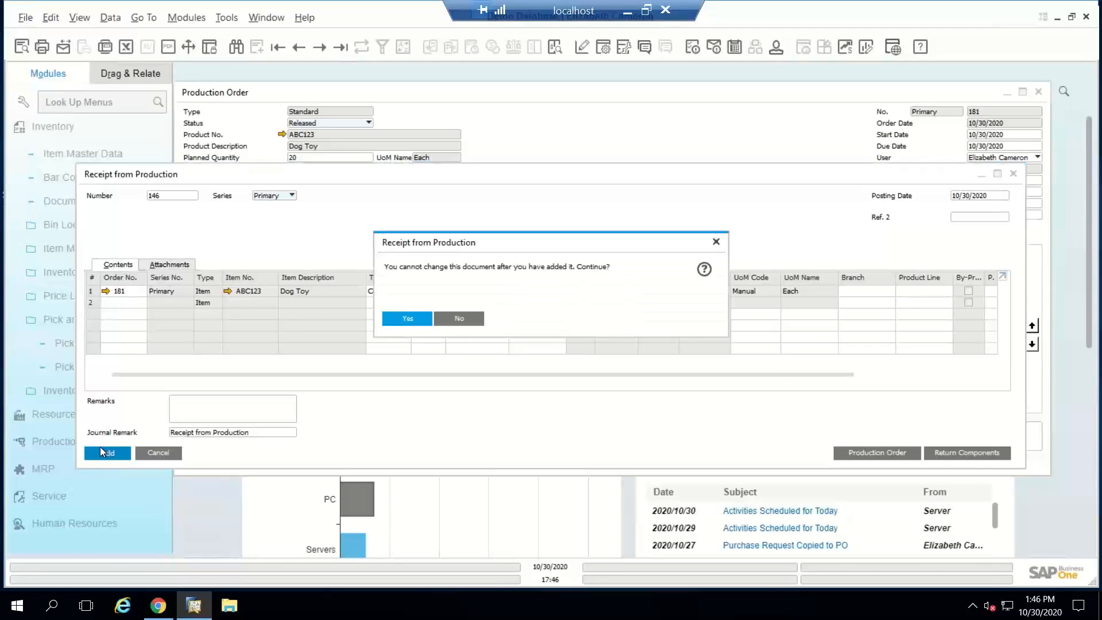
pyautogui.click(409, 319)
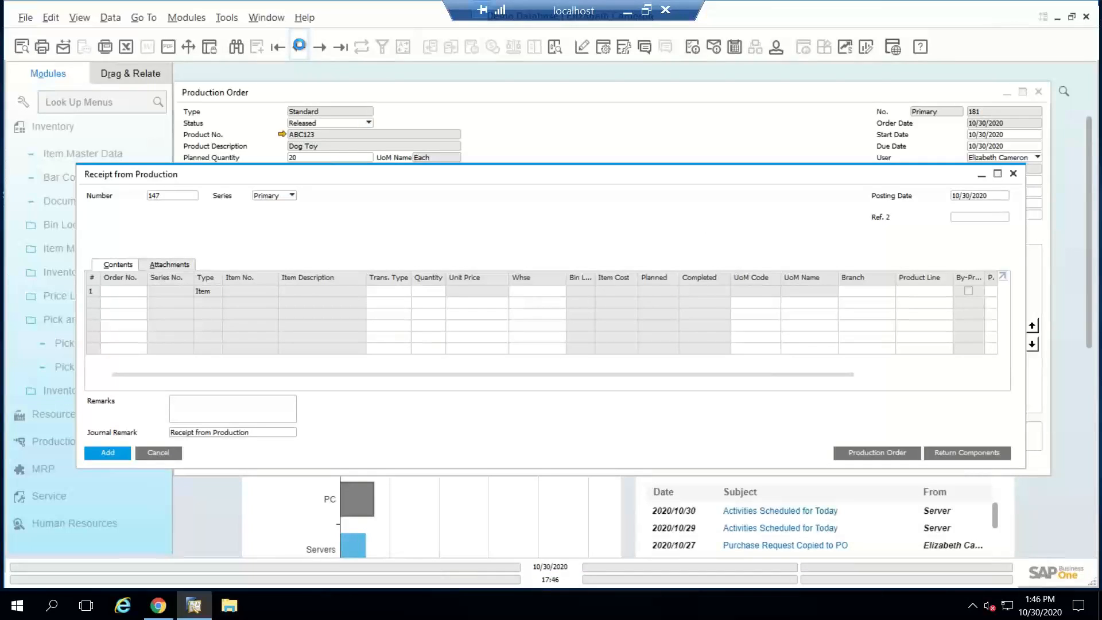
# Step: Examine the journal entry of the Receipt from Production just added, and close both forms
pyautogui.click(299, 46)
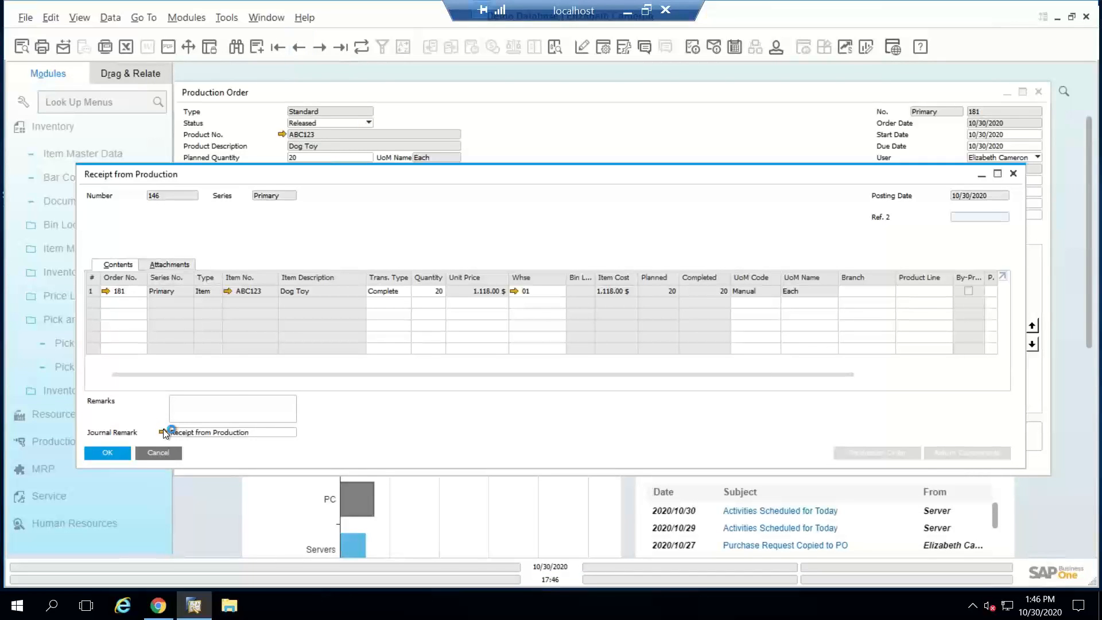
pyautogui.click(163, 432)
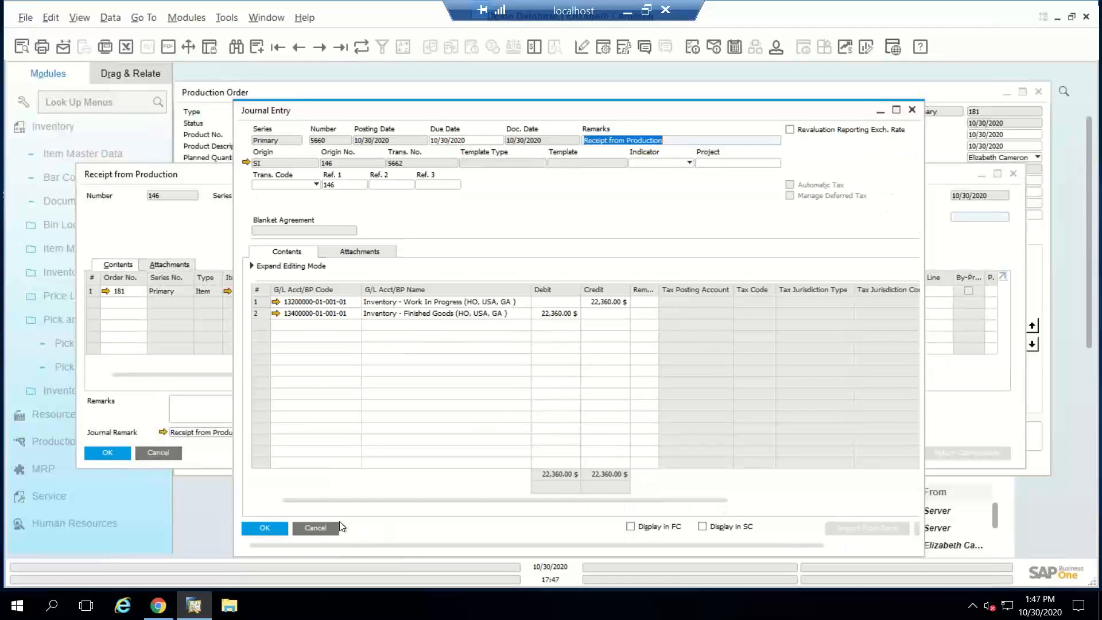
pyautogui.click(318, 527)
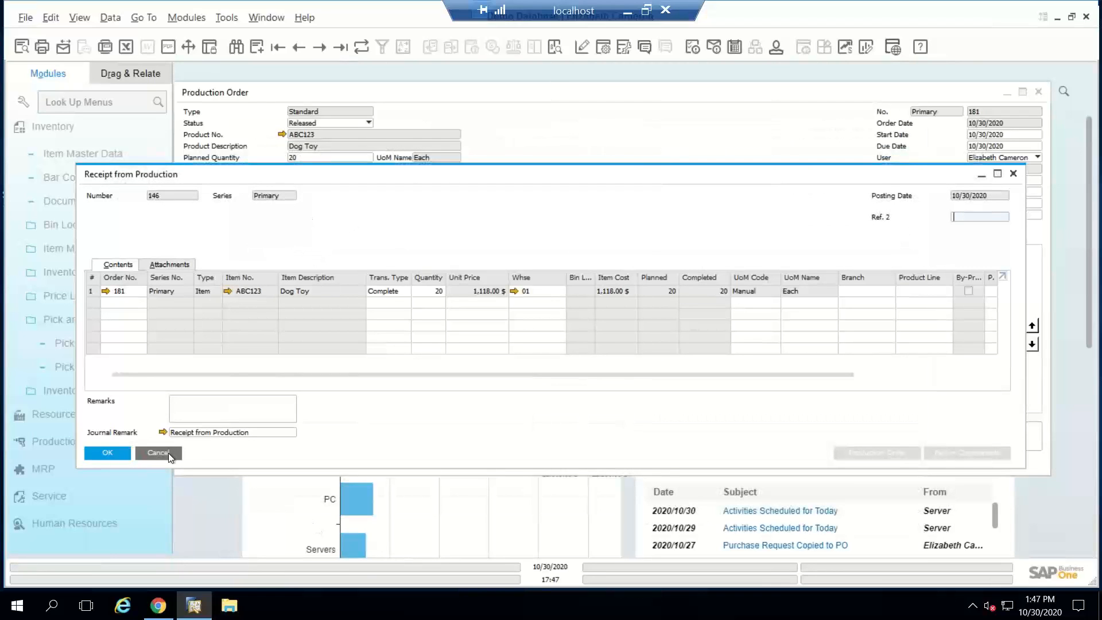
pyautogui.click(157, 453)
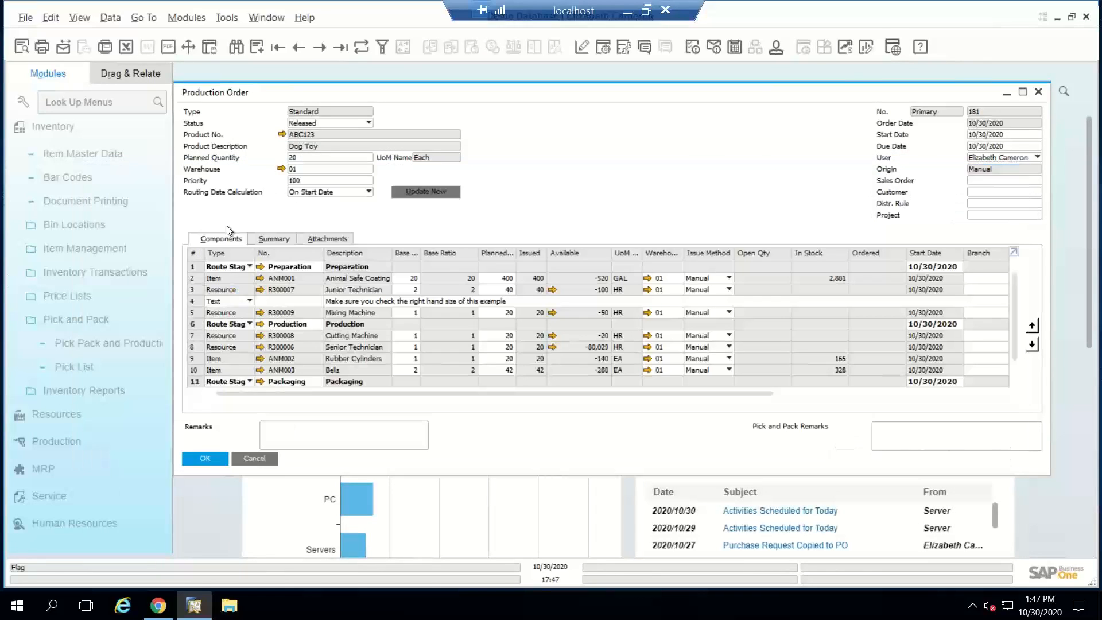
# Step: Check the Dog Toy order's actual costs, completed quantity and variance in the summary against its component lines
pyautogui.click(276, 239)
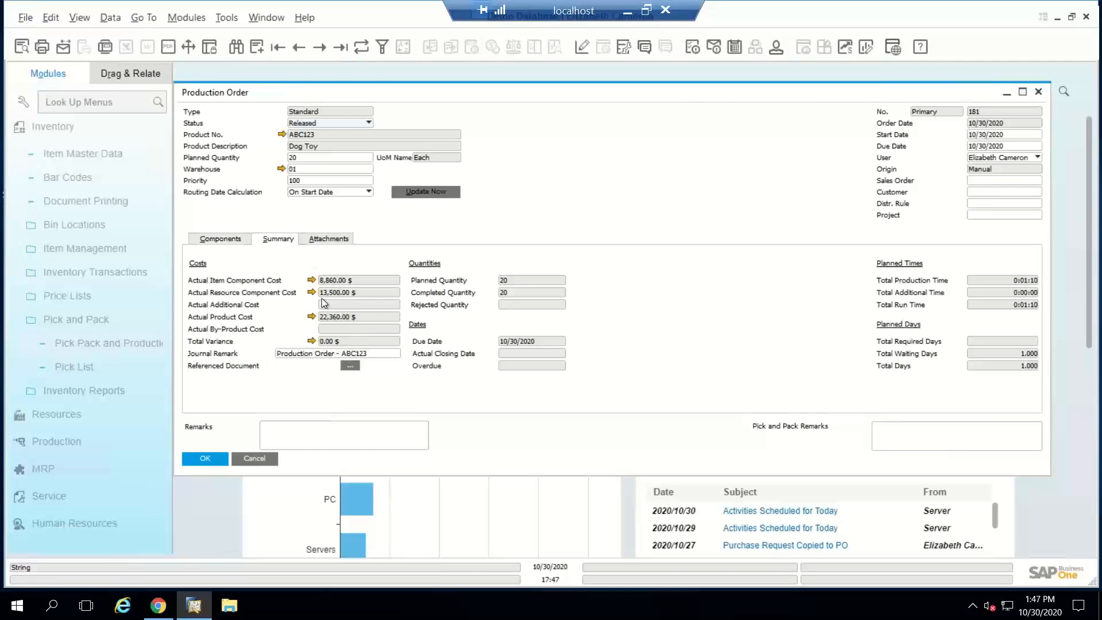
pyautogui.click(221, 239)
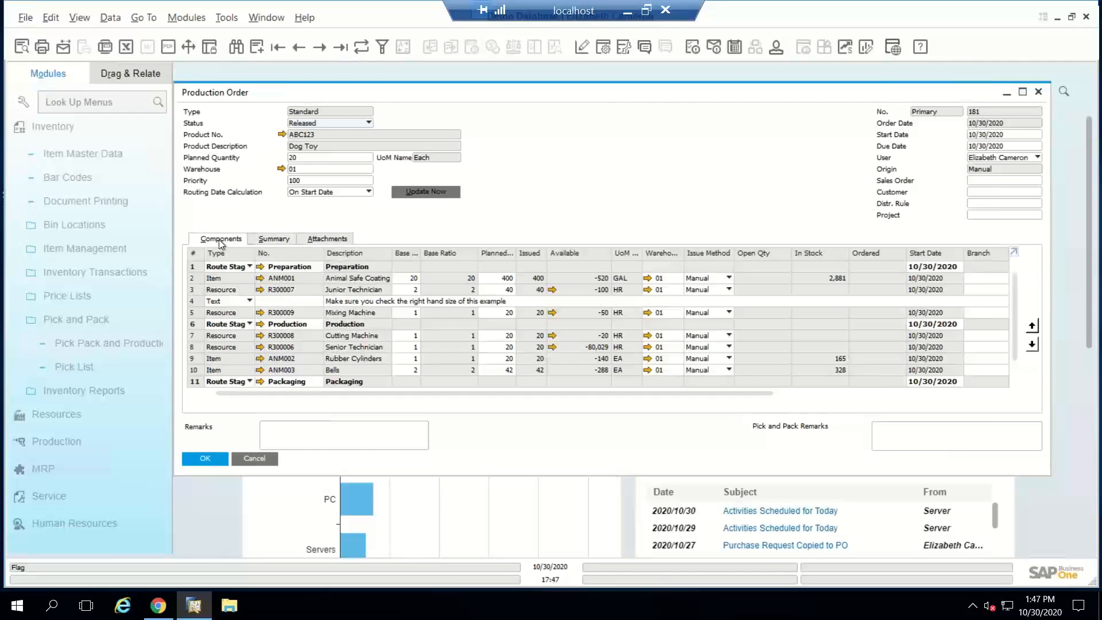
pyautogui.click(267, 241)
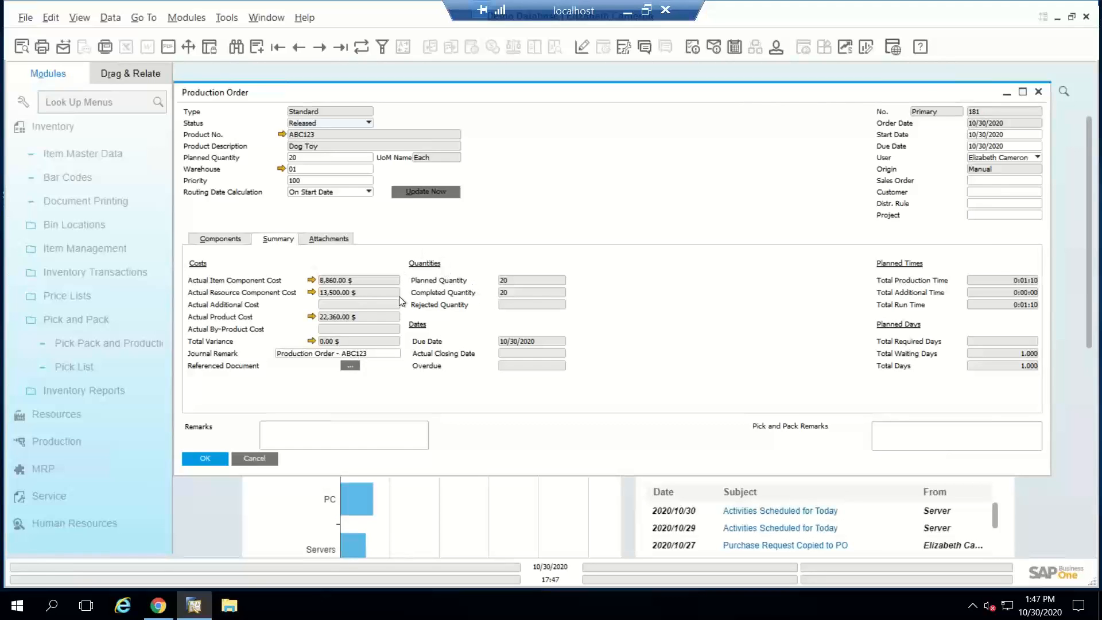
# Step: Set the Dog Toy production order's status to Closed, save the update, and return to its components
pyautogui.click(343, 121)
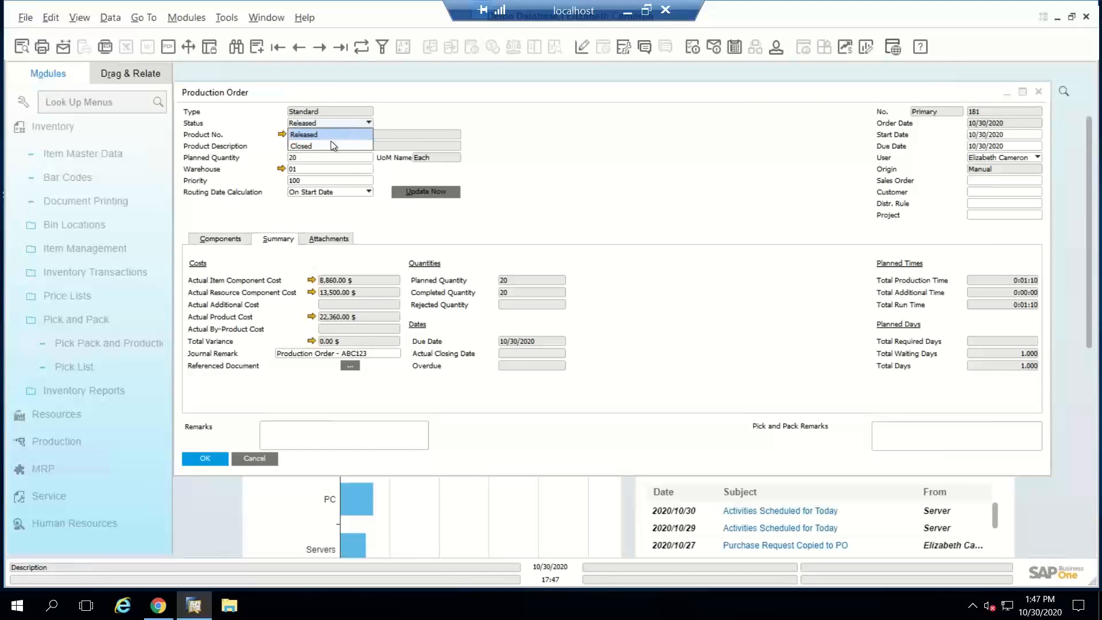
pyautogui.click(330, 143)
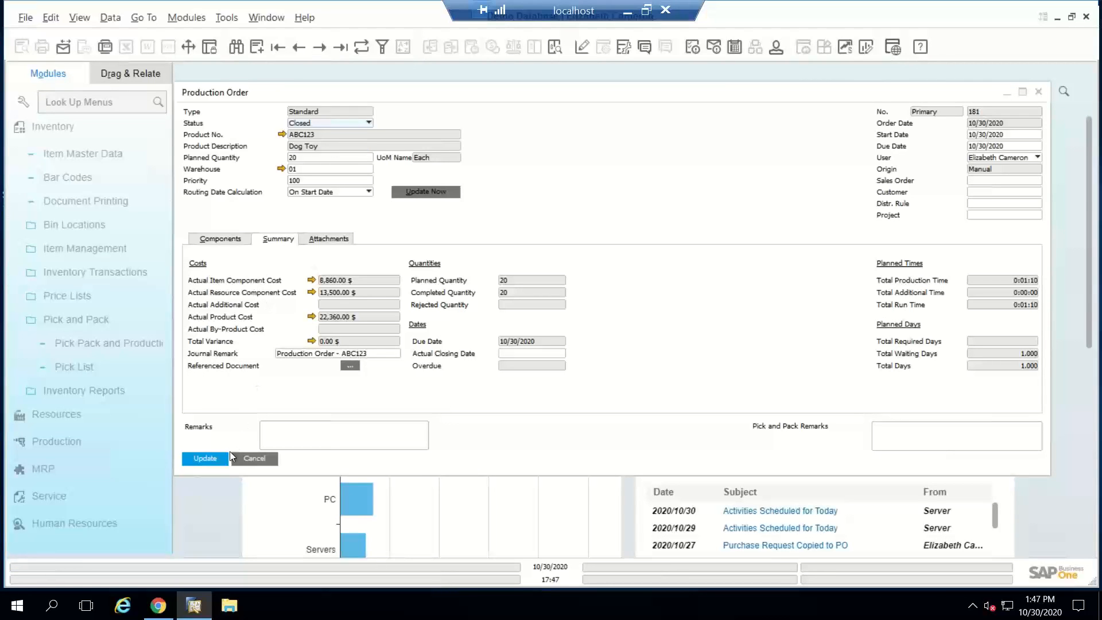
pyautogui.click(207, 458)
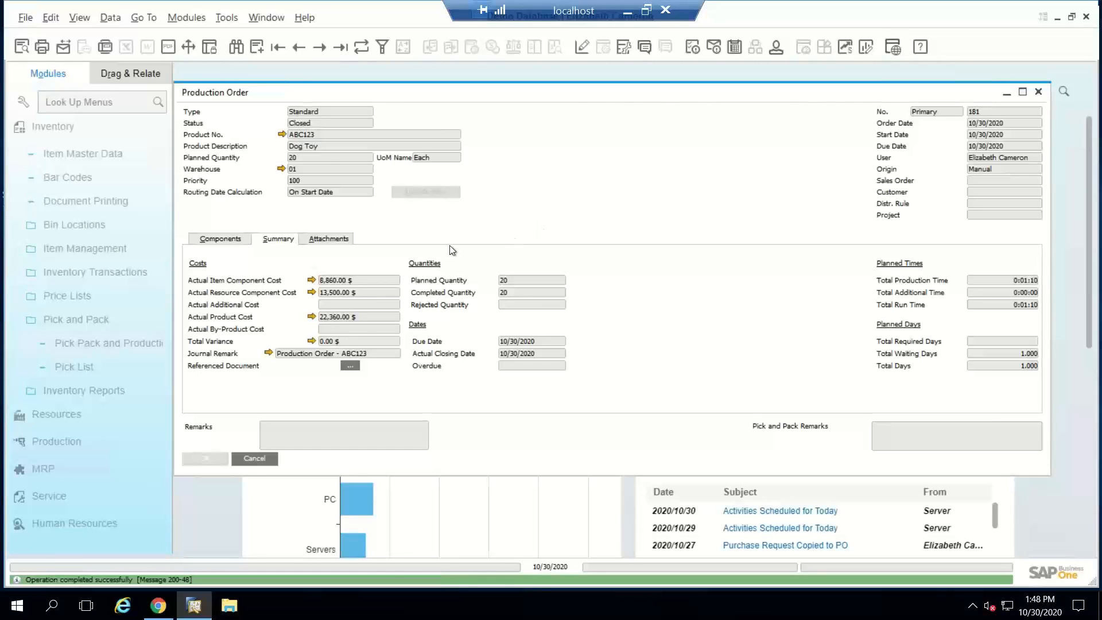
pyautogui.click(215, 238)
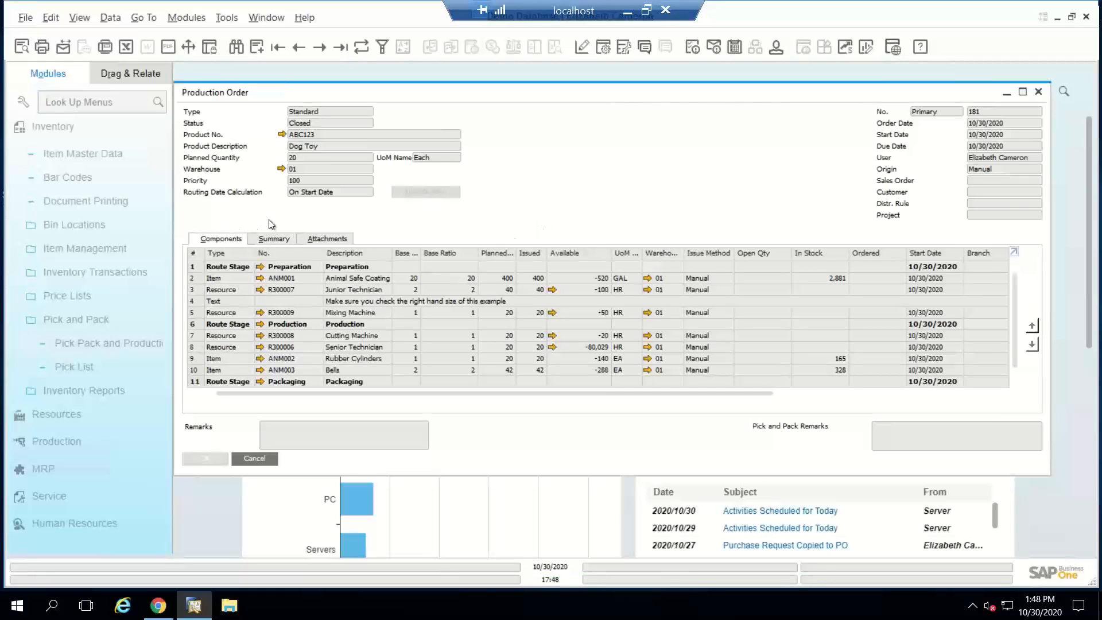
# Step: Start a new standard production order for product P10004, PC Set 2, found by searching the bills of materials for "p"
pyautogui.hotkey('ctrl', 'a')
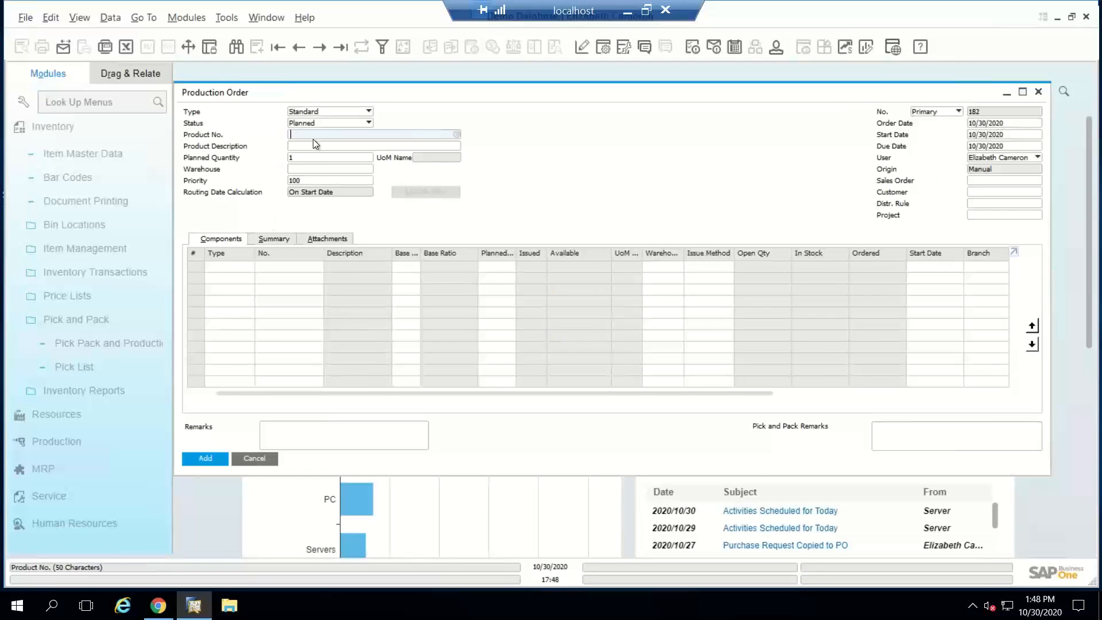
pyautogui.write('p')
pyautogui.press('Tab')
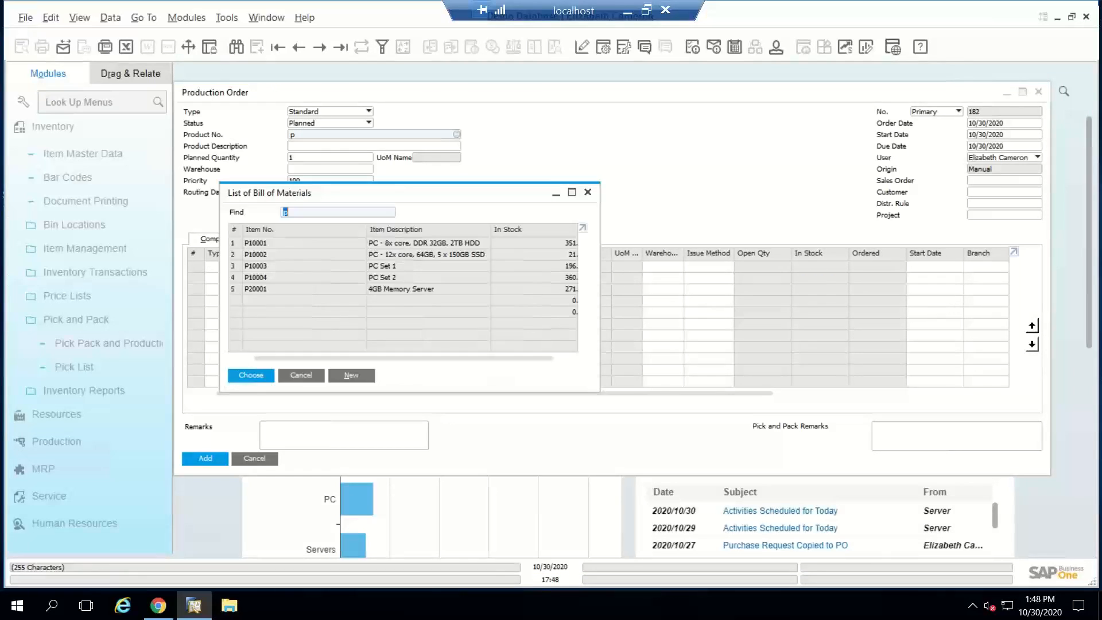
pyautogui.press('Down')
pyautogui.press('Down')
pyautogui.press('Down')
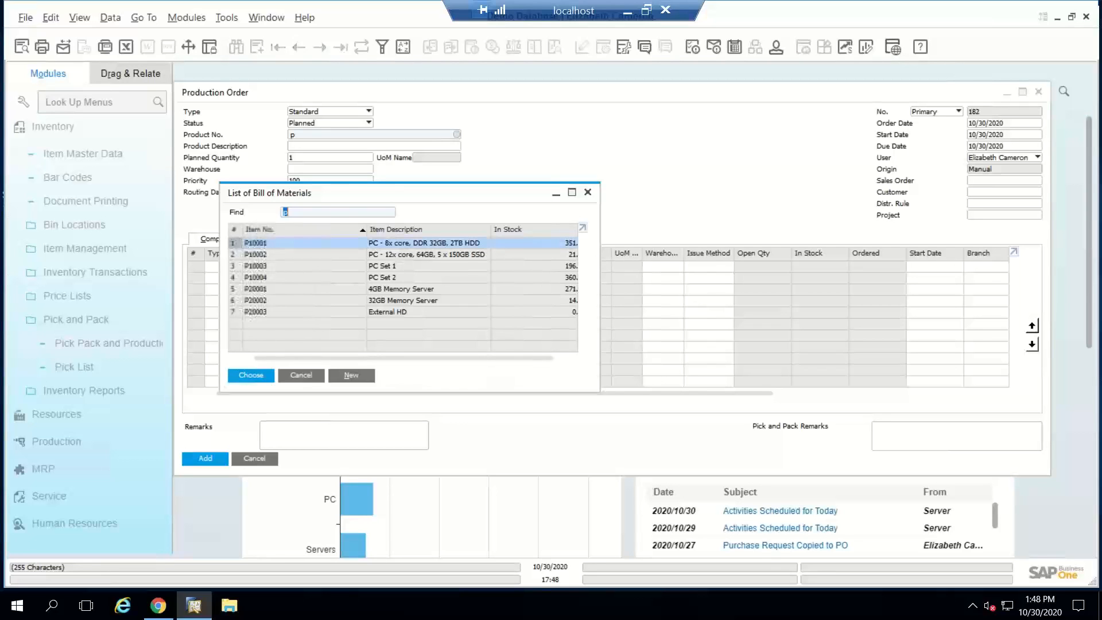
pyautogui.press('Return')
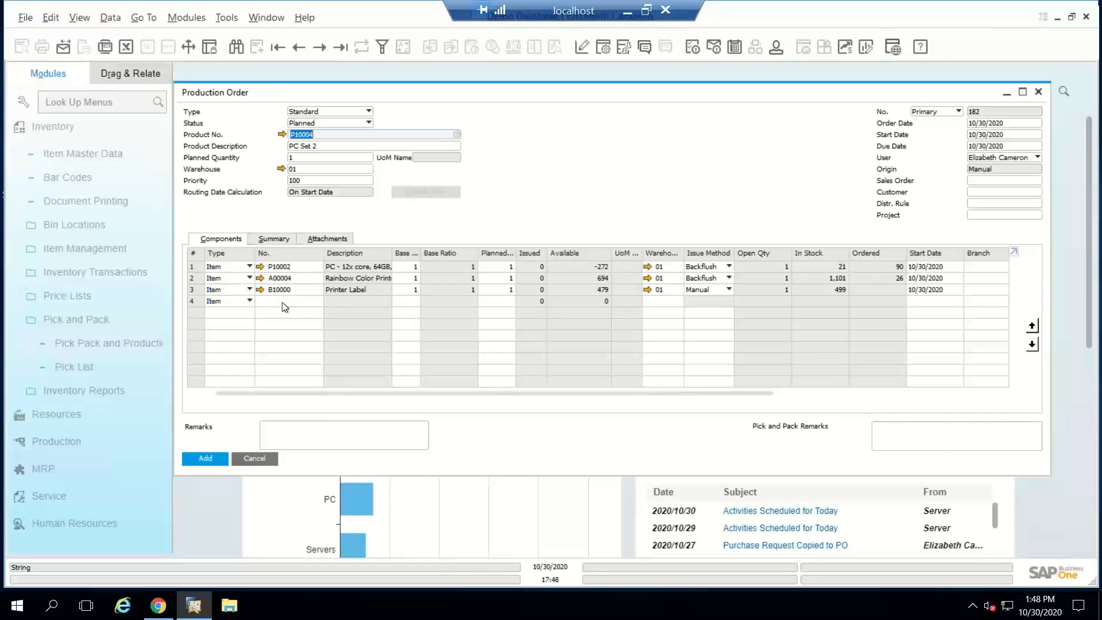
# Step: Add item ANM002, Rubber Cylinders, as the fourth component line of the PC Set 2 production order
pyautogui.click(283, 302)
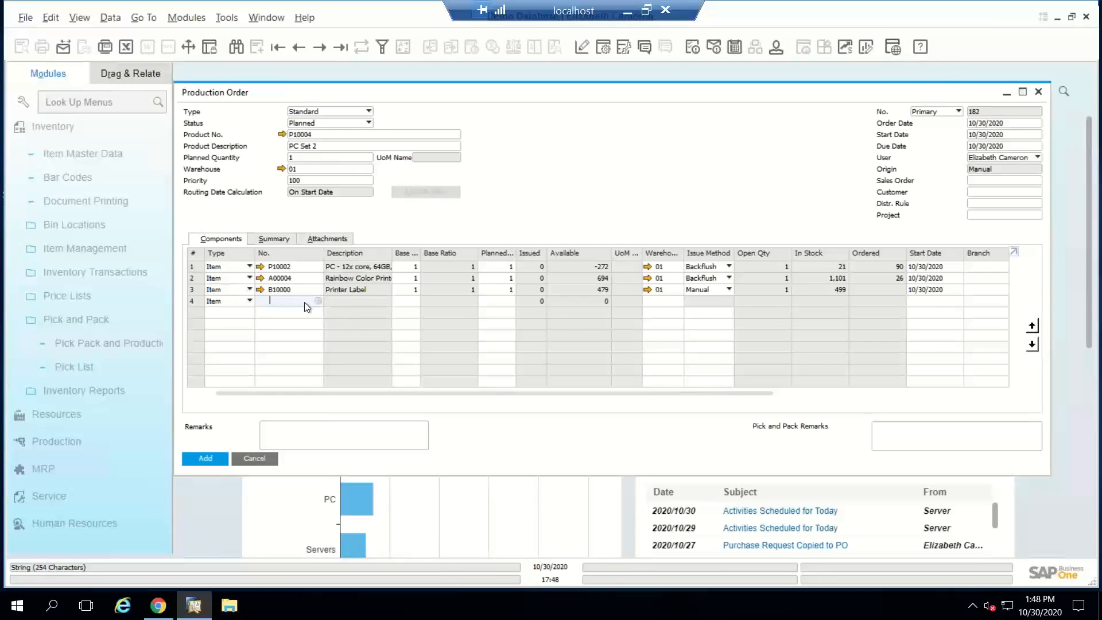
pyautogui.press('Tab')
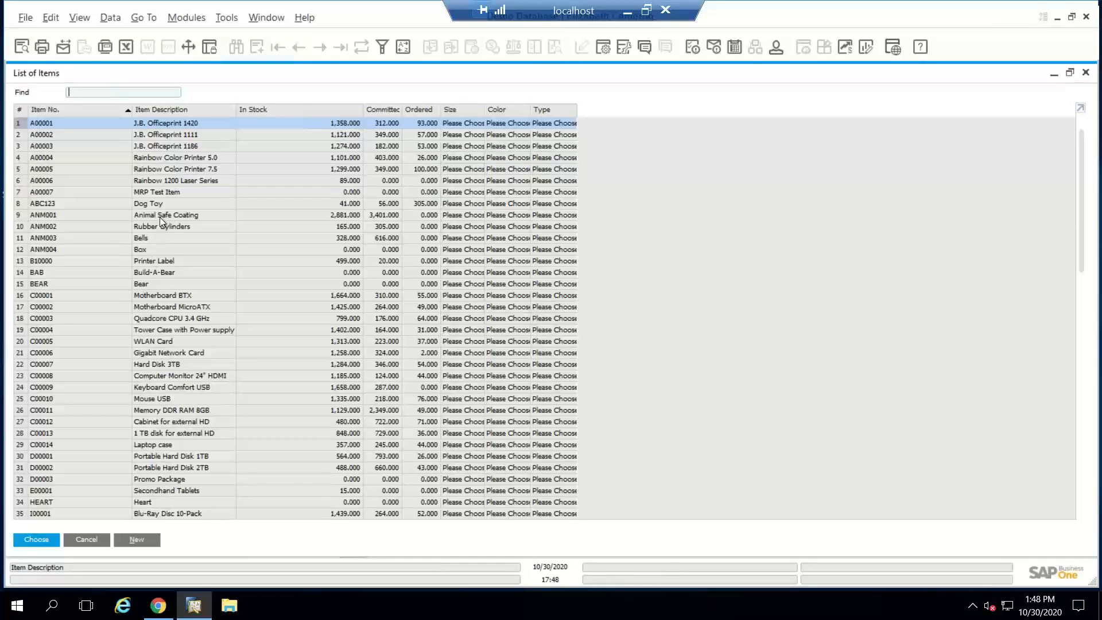
pyautogui.doubleClick(112, 225)
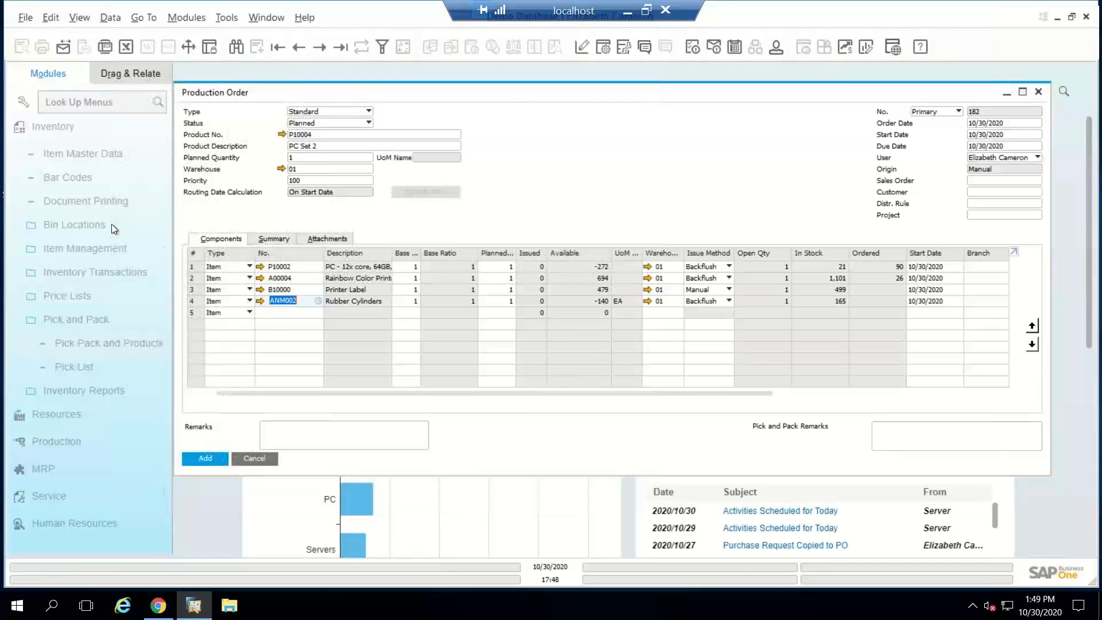
# Step: Set the Rubber Cylinders line's base quantity to -1 and add the production order
pyautogui.click(405, 302)
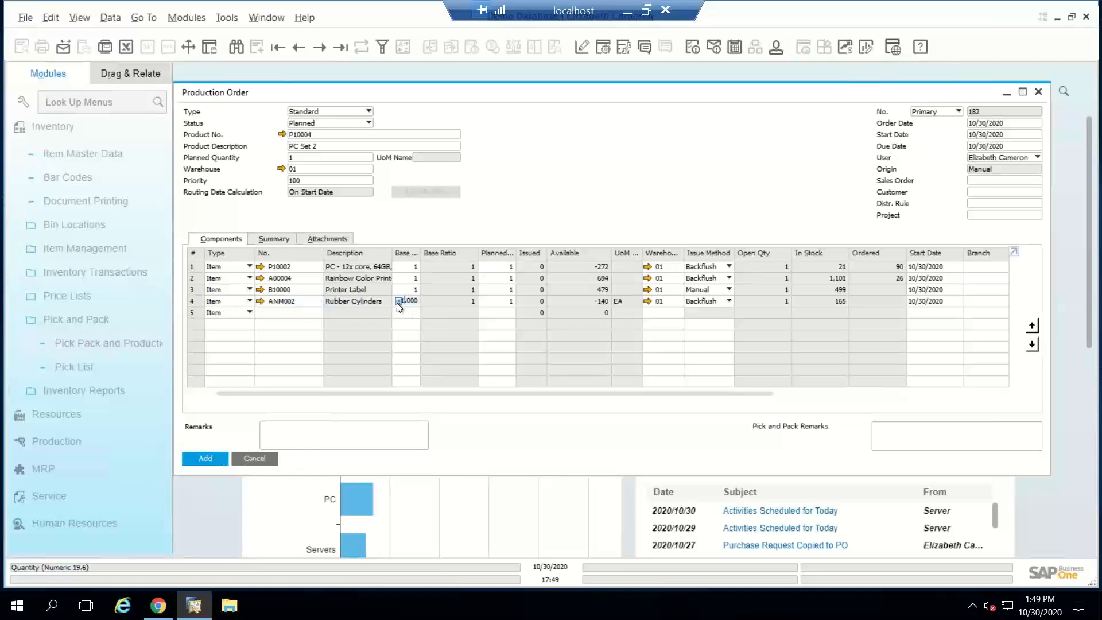
pyautogui.click(283, 301)
pyautogui.press('Tab')
pyautogui.write('-1')
pyautogui.press('Tab')
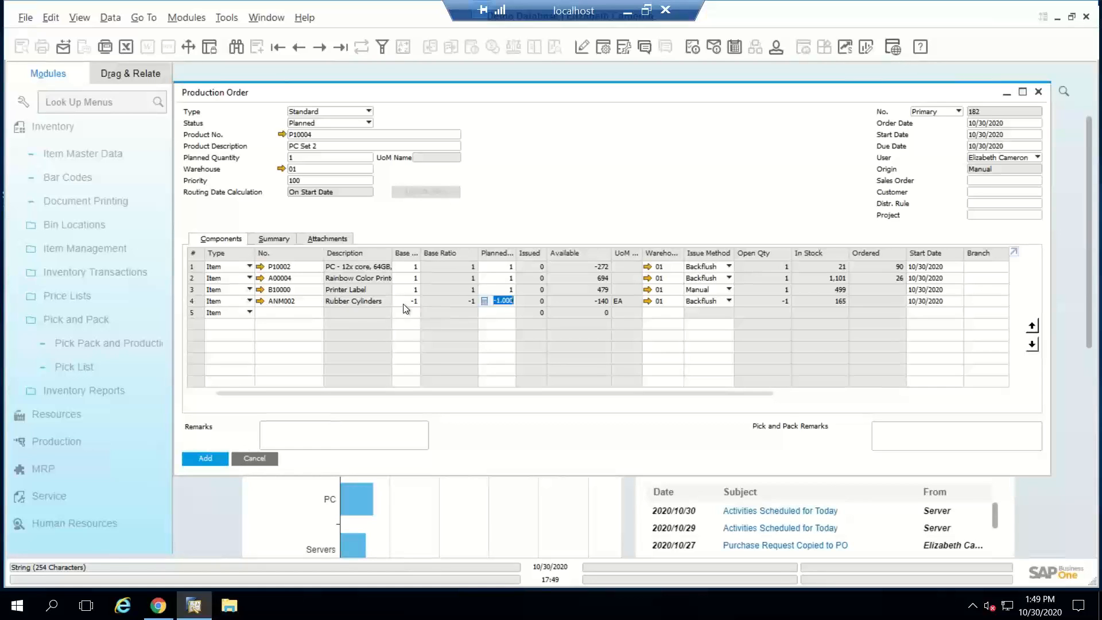
pyautogui.click(206, 458)
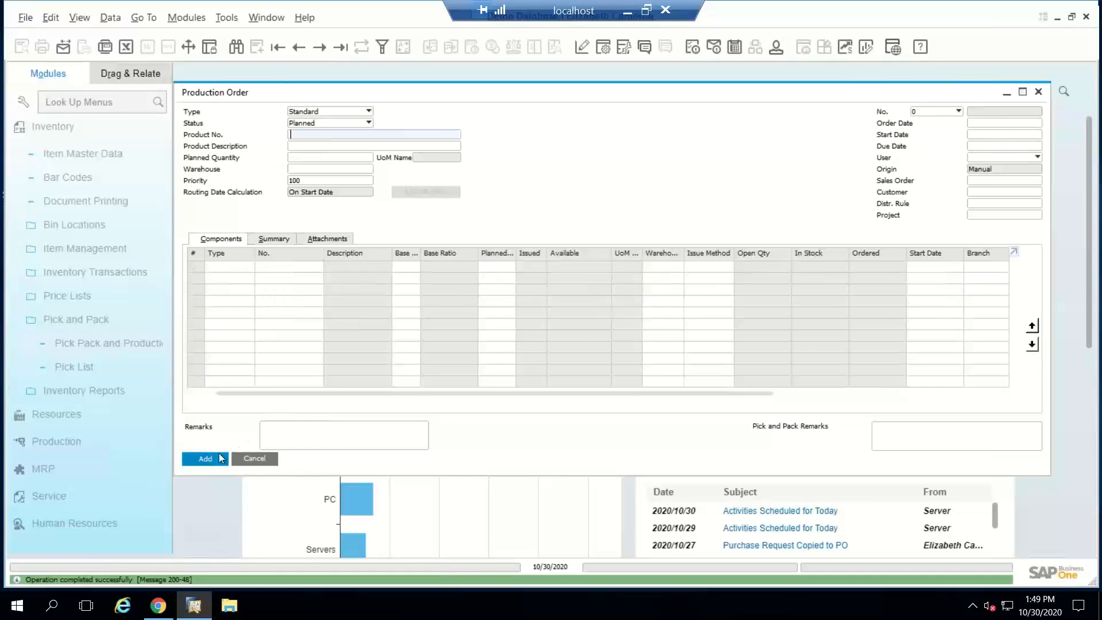
# Step: Reopen the PC Set 2 order just added, set the Rubber Cylinders base quantity to -0.5, and save the update
pyautogui.click(299, 46)
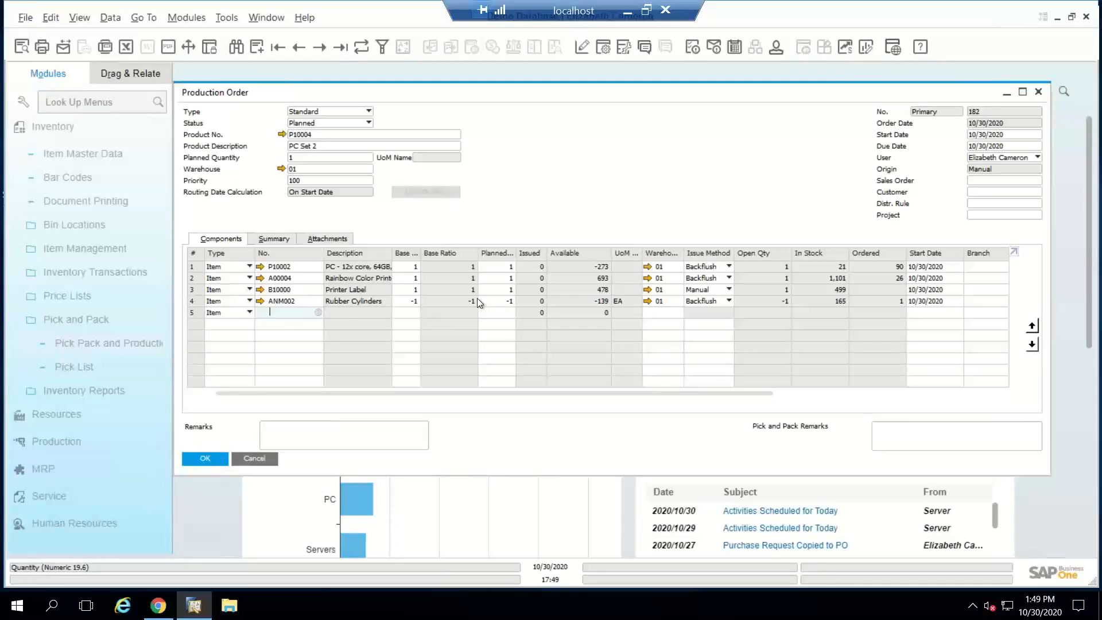
pyautogui.click(308, 158)
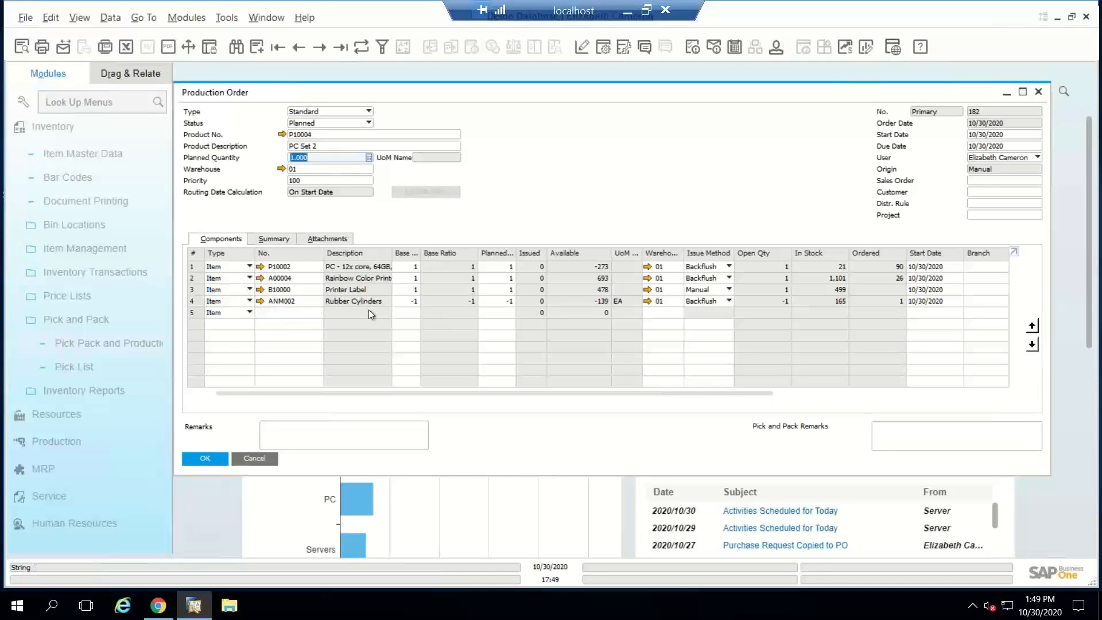
pyautogui.click(411, 299)
pyautogui.write('-0.5')
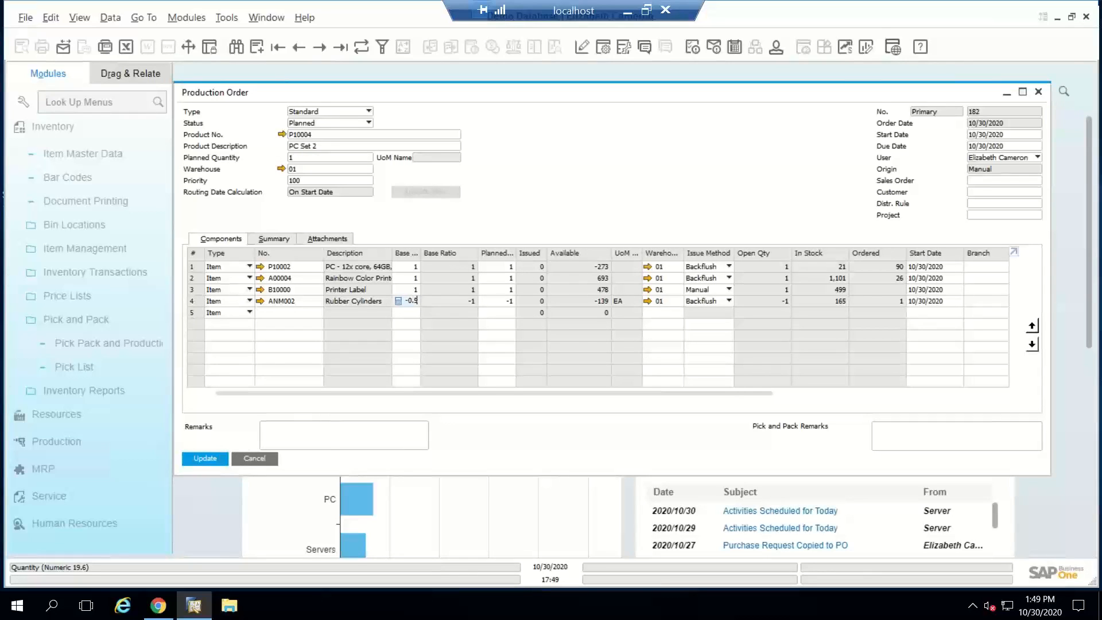
pyautogui.press('Tab')
pyautogui.click(205, 458)
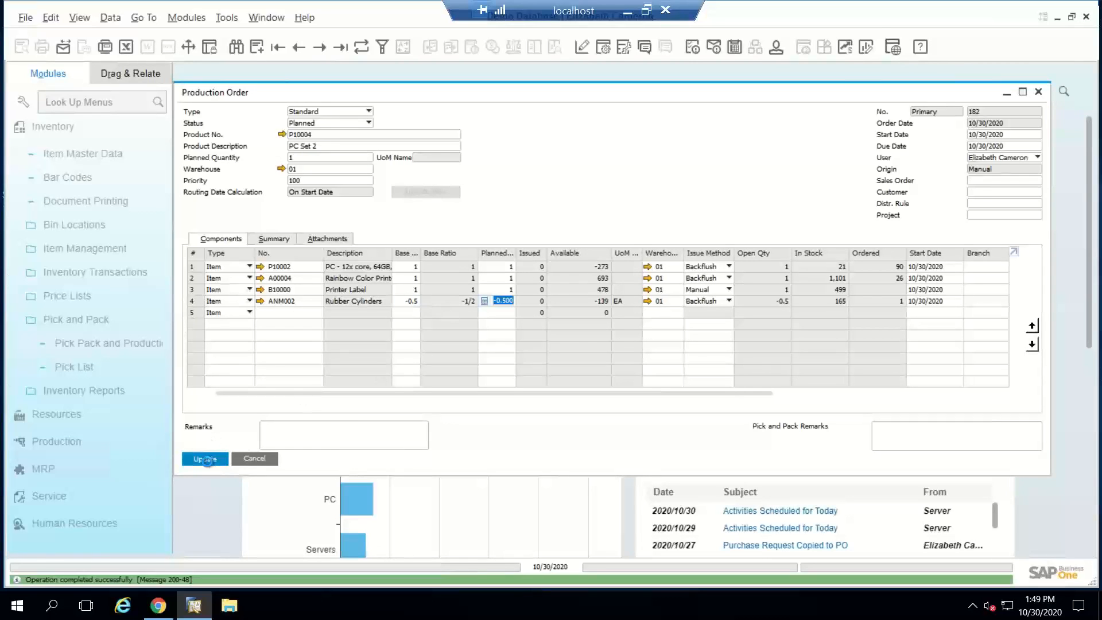
# Step: Set the PC Set 2 order's planned quantity to 10 and save the update
pyautogui.click(300, 157)
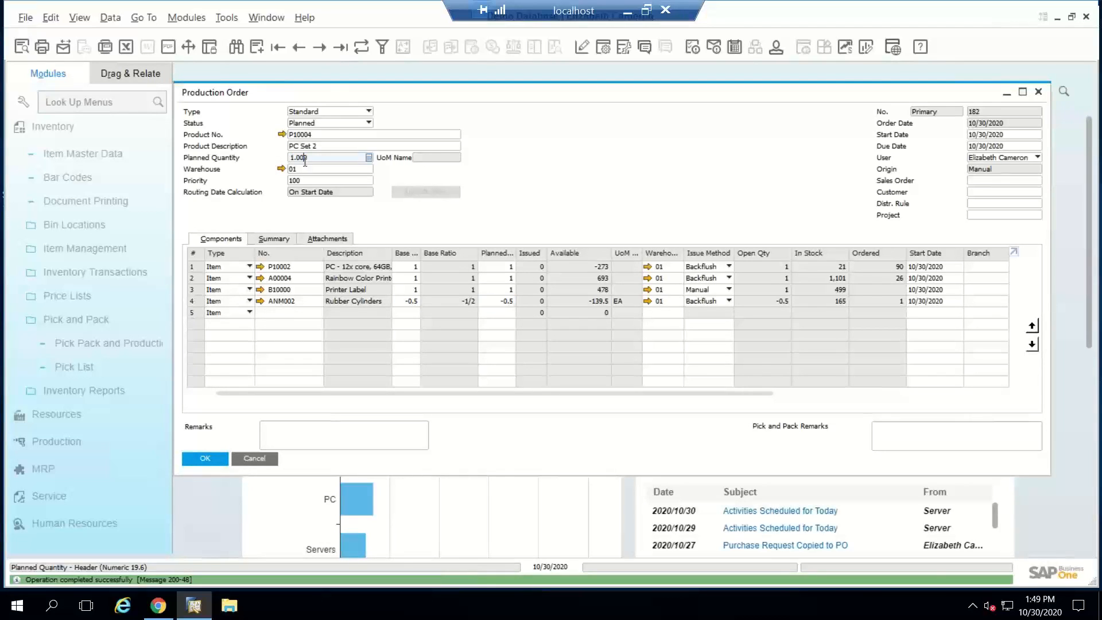
pyautogui.moveTo(291, 161); pyautogui.dragTo(237, 160)
pyautogui.write('10')
pyautogui.press('Tab')
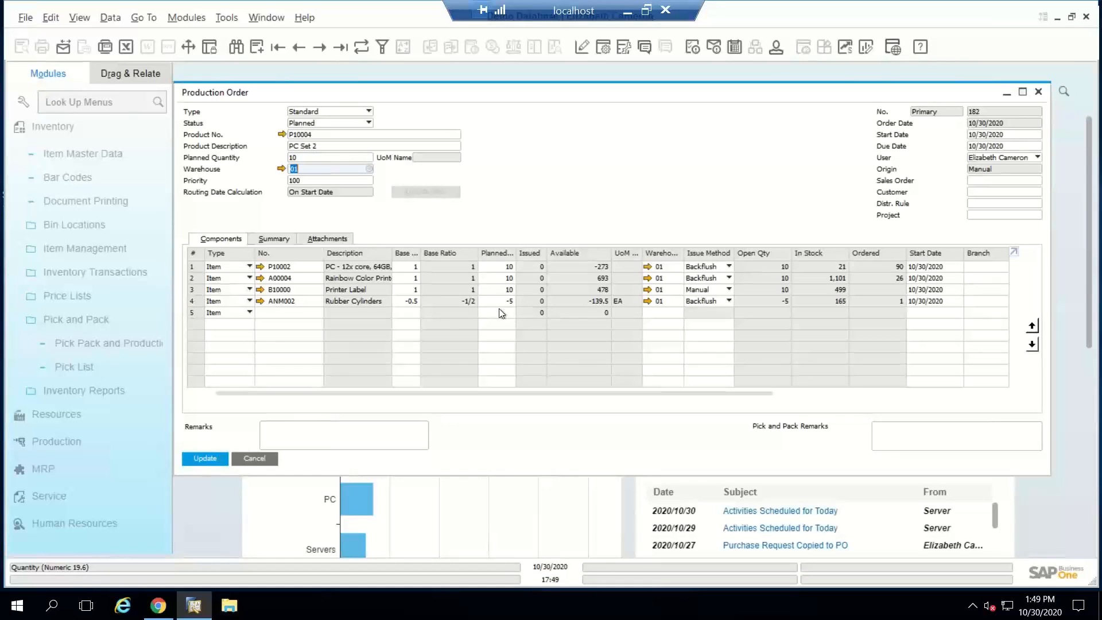
pyautogui.click(208, 458)
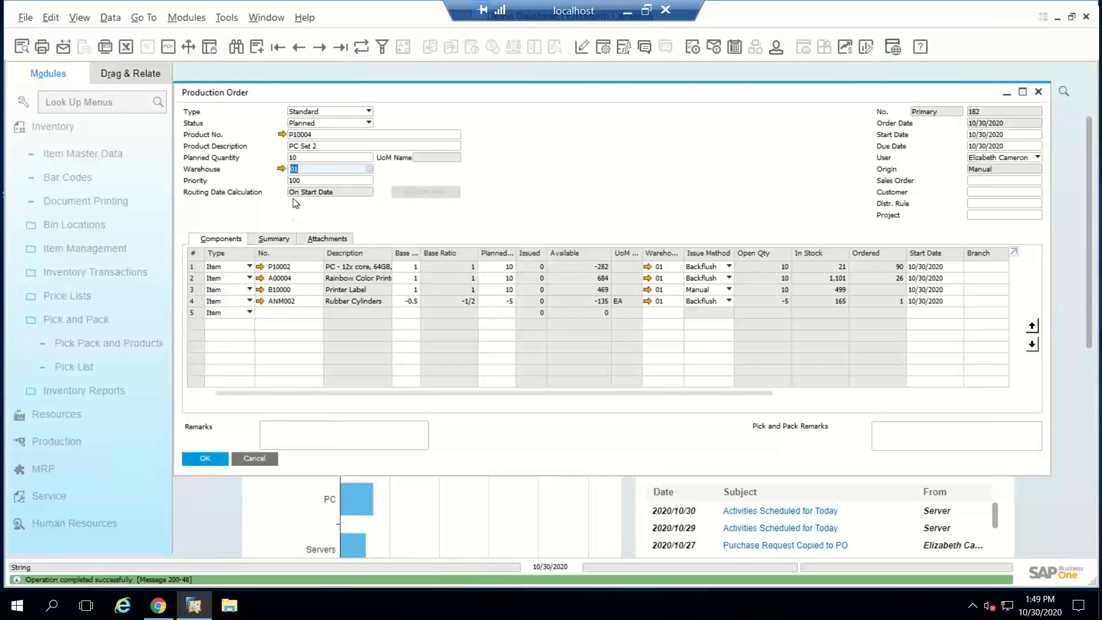
# Step: Set the PC Set 2 production order's status to Released and save the update
pyautogui.click(318, 123)
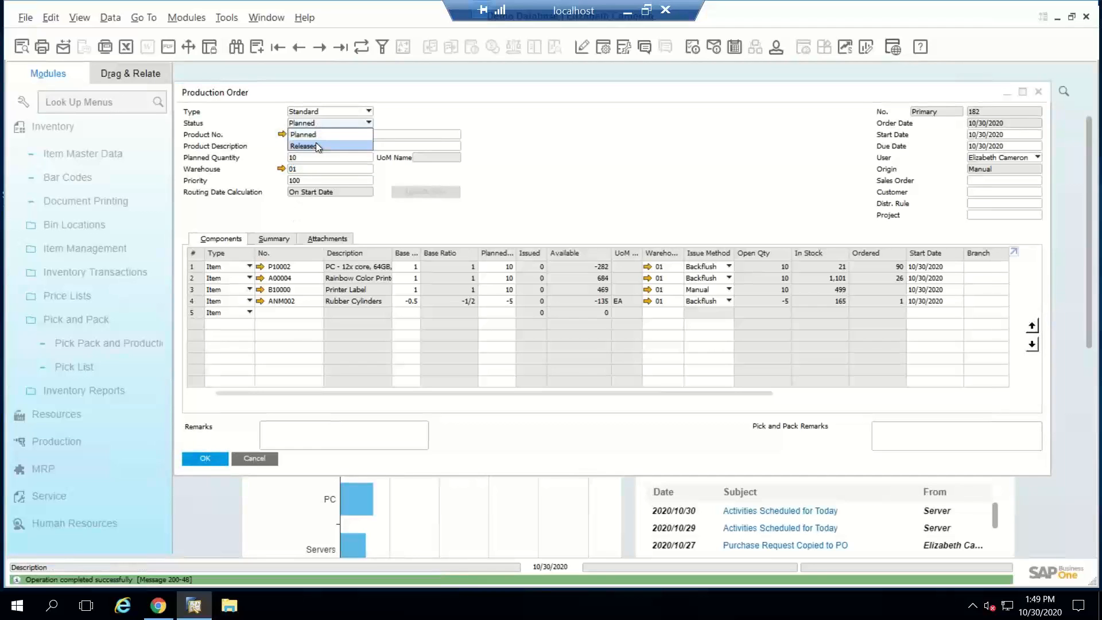
pyautogui.click(316, 146)
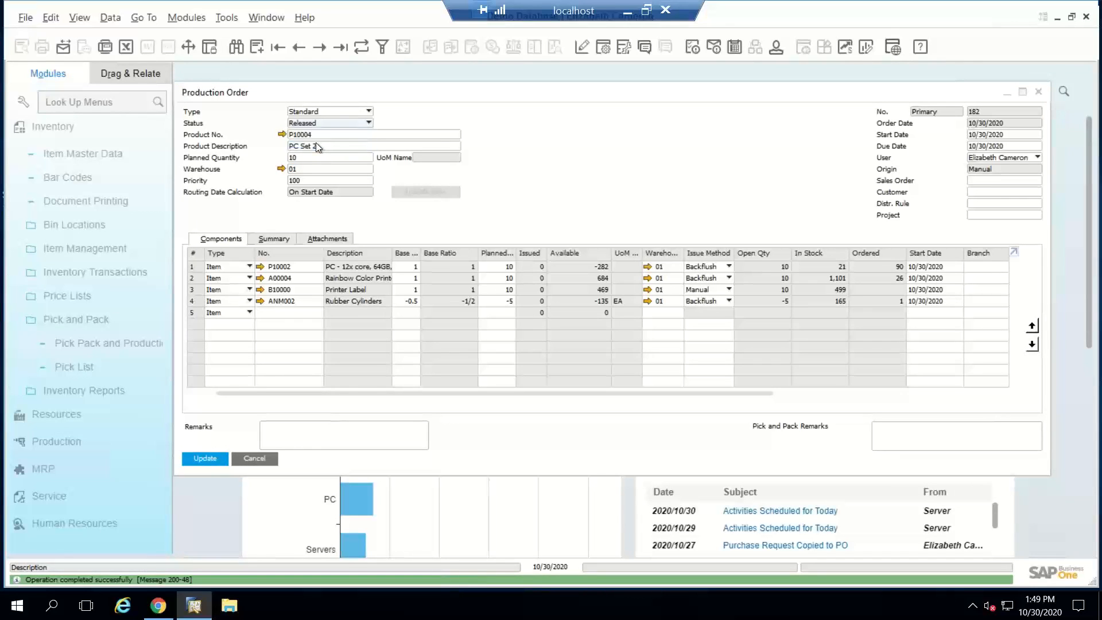
pyautogui.click(205, 459)
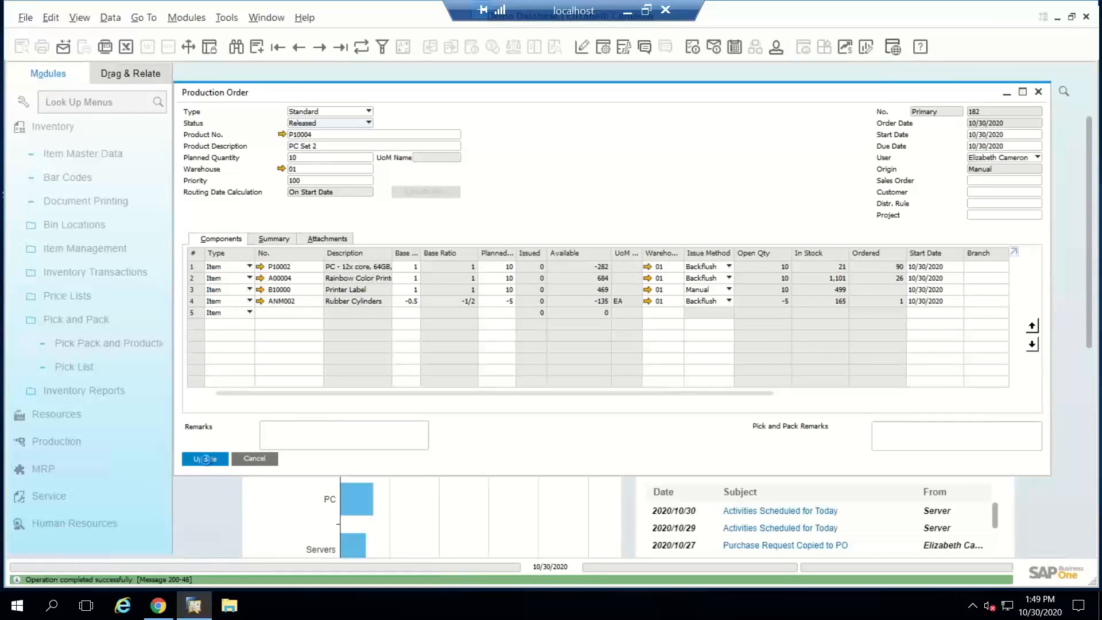
# Step: Report completion of the order by adding a Receipt from Production for 10 PC Set 2 and 5 Rubber Cylinders, and close the receipt form
pyautogui.rightClick(561, 155)
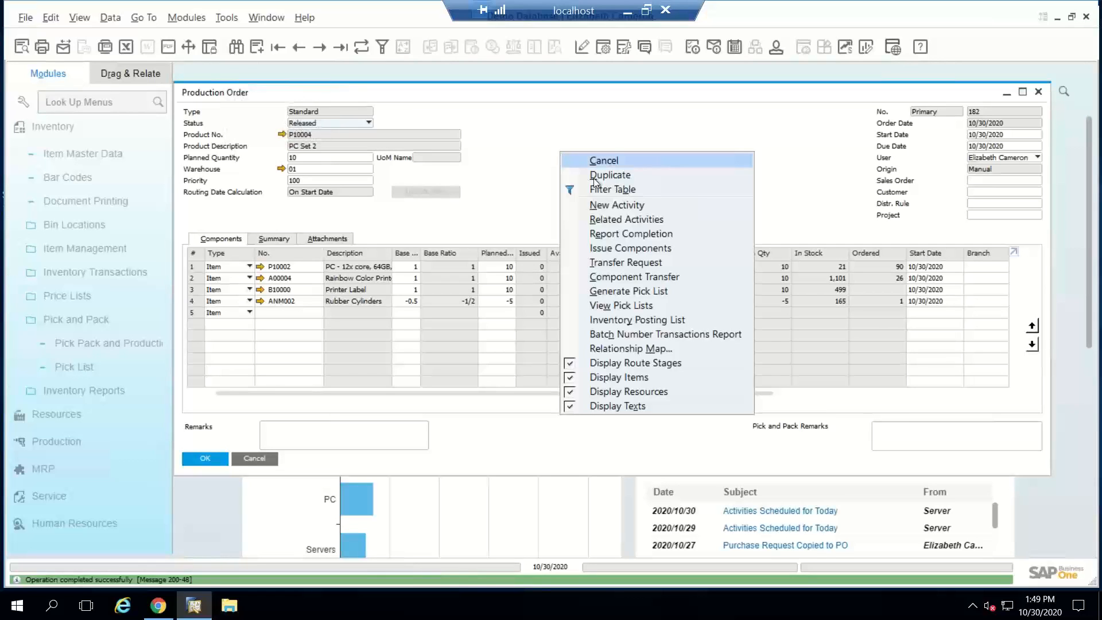
pyautogui.click(610, 232)
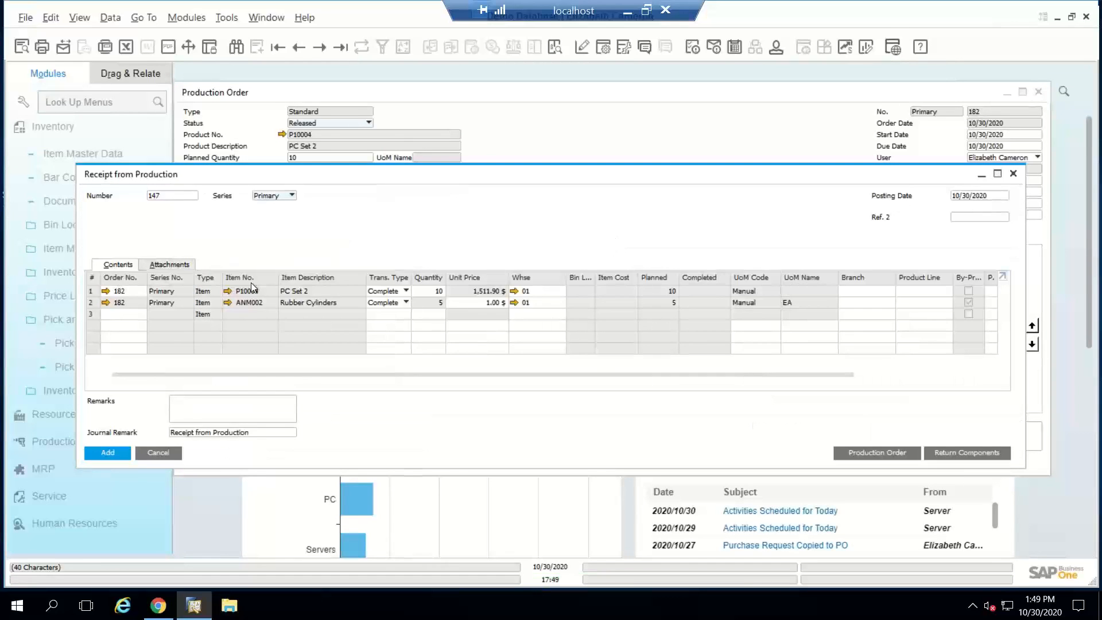
pyautogui.click(87, 302)
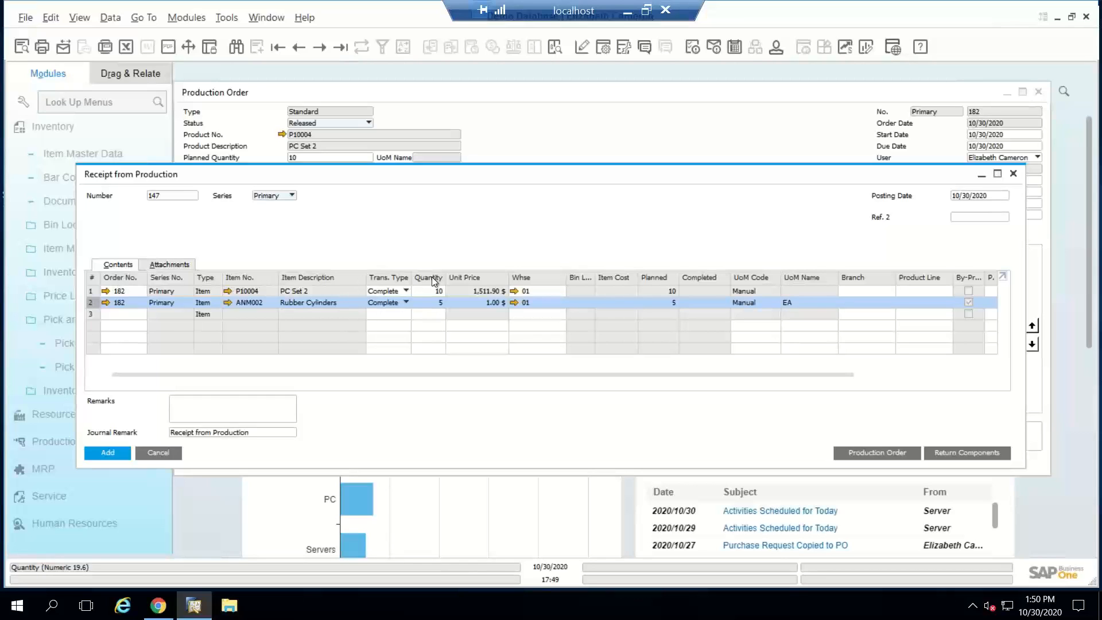
pyautogui.click(122, 452)
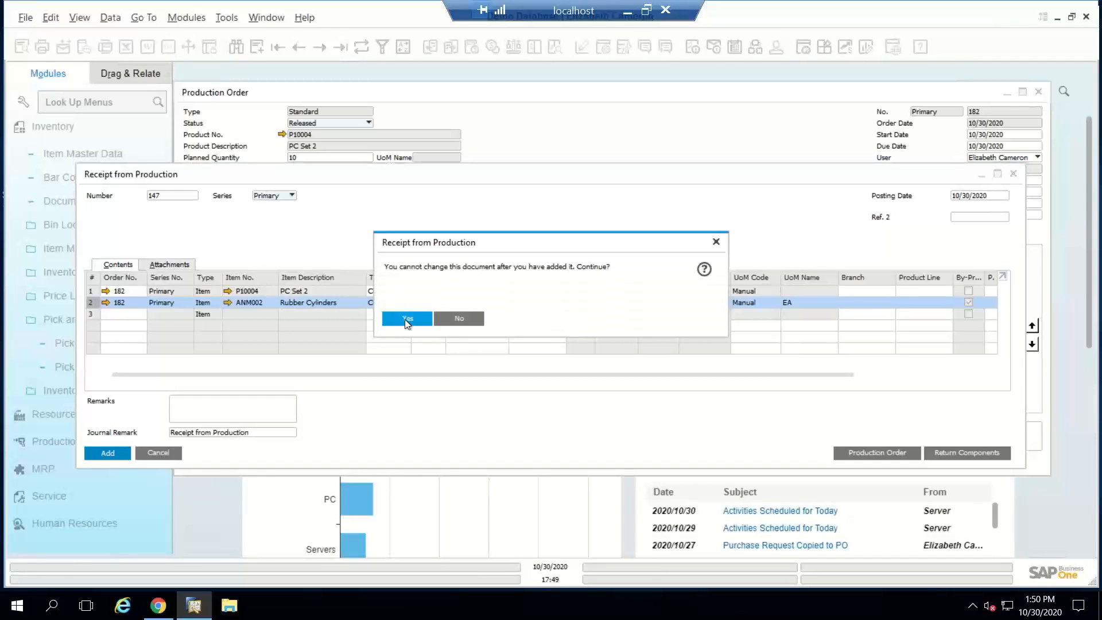
pyautogui.click(406, 318)
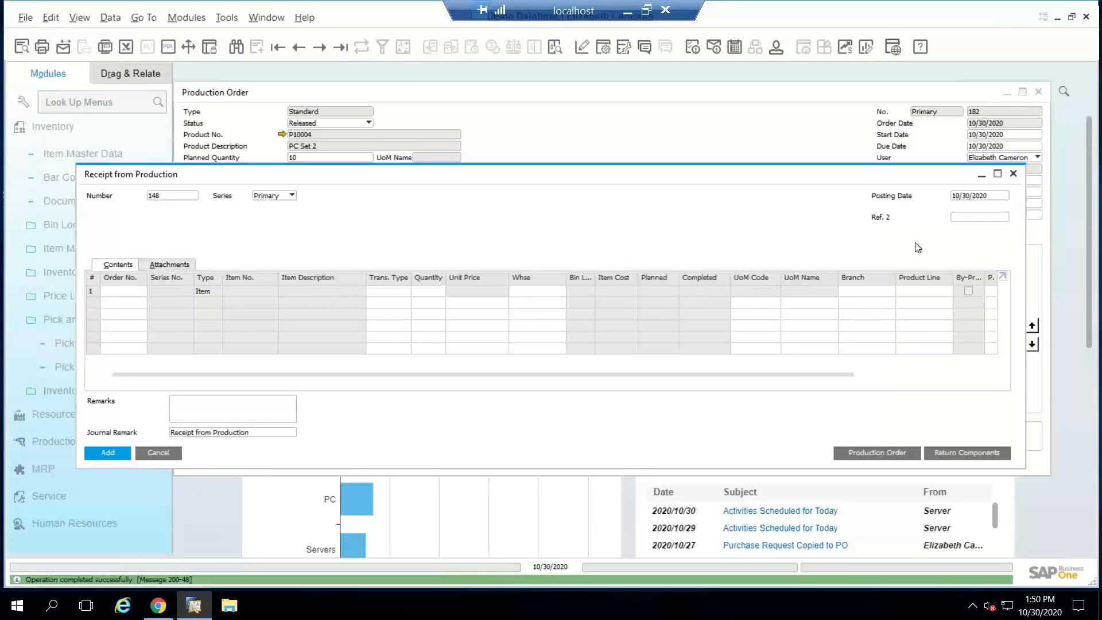
pyautogui.click(1013, 175)
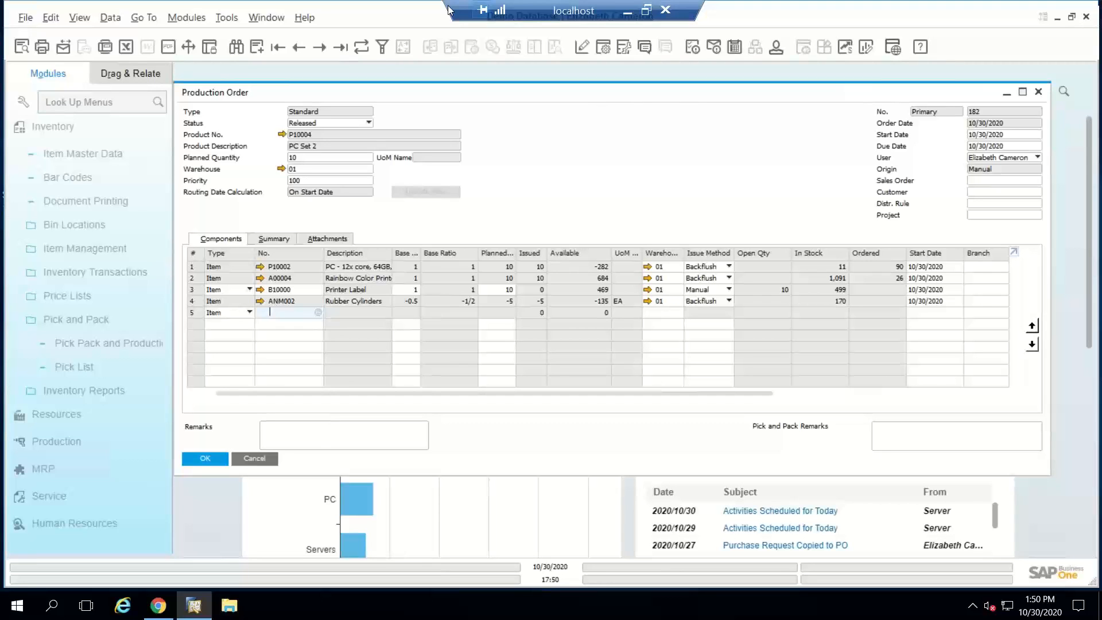
# Step: Switch to the presentation's Our Partners slide
pyautogui.hotkey('alt', 'Tab')
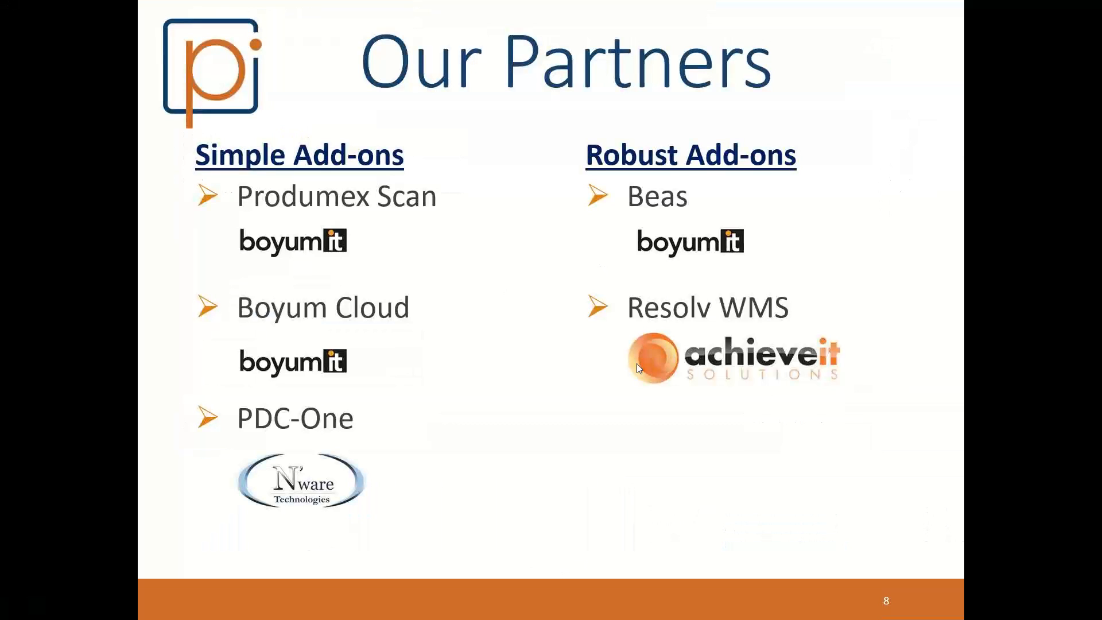
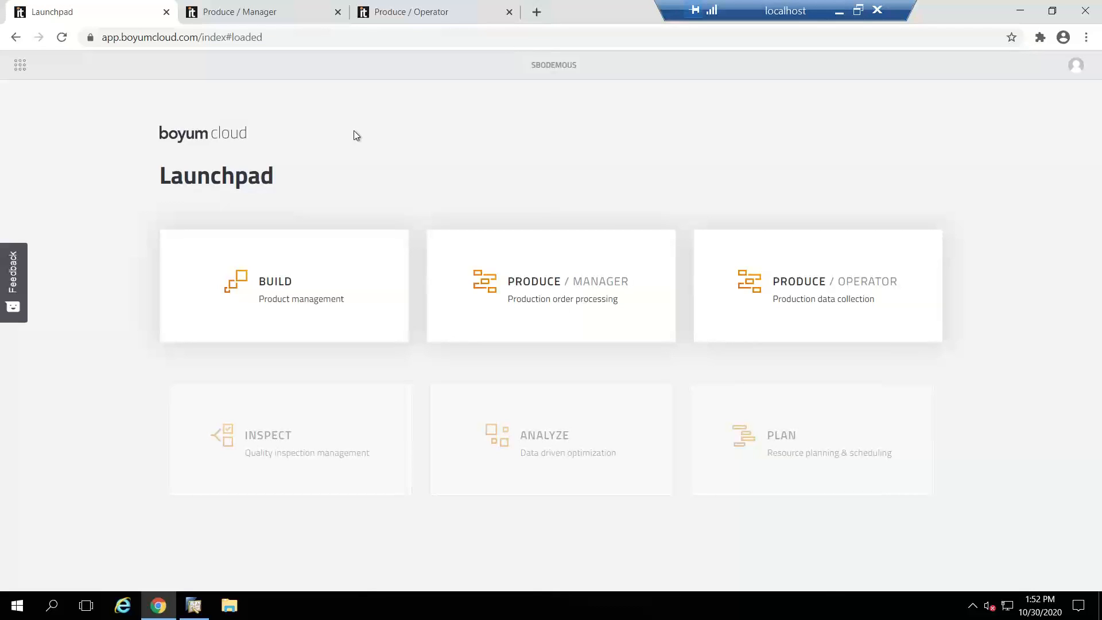
# Step: Open the Produce / Manager dashboard and review its production order, on-time, priority, resource and operator widgets
pyautogui.click(228, 15)
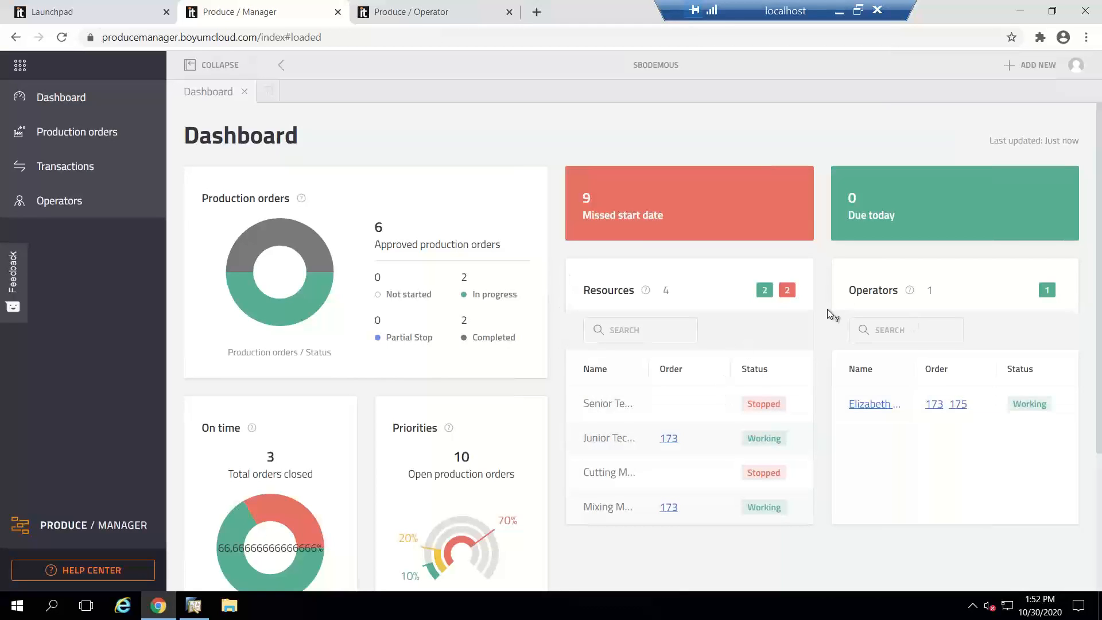
pyautogui.scroll(-2, 555, 442)
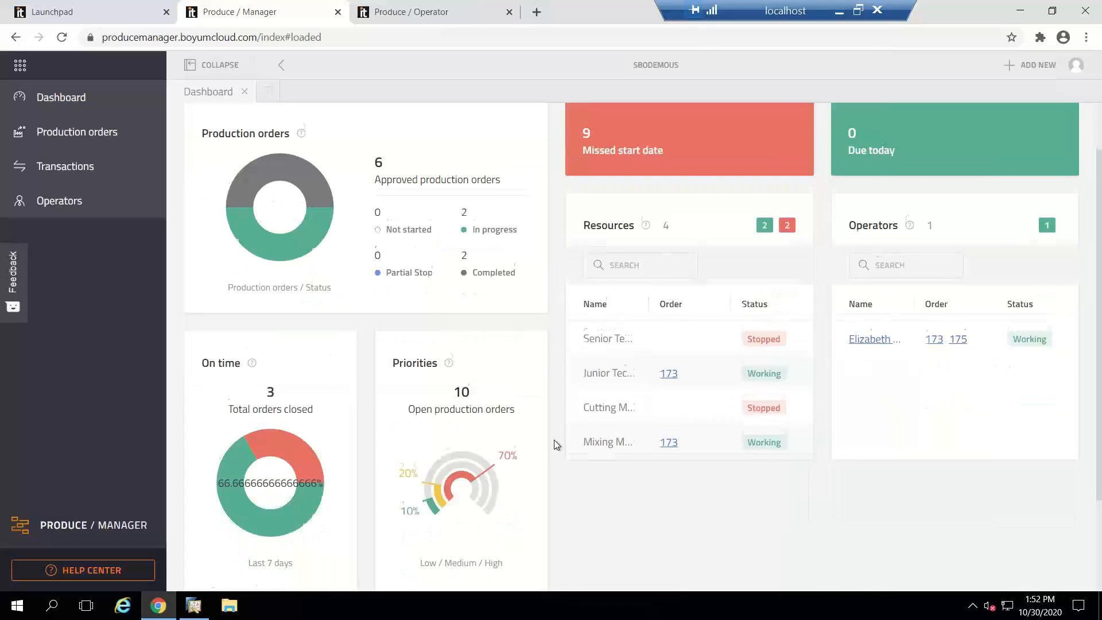
pyautogui.scroll(-1, 554, 443)
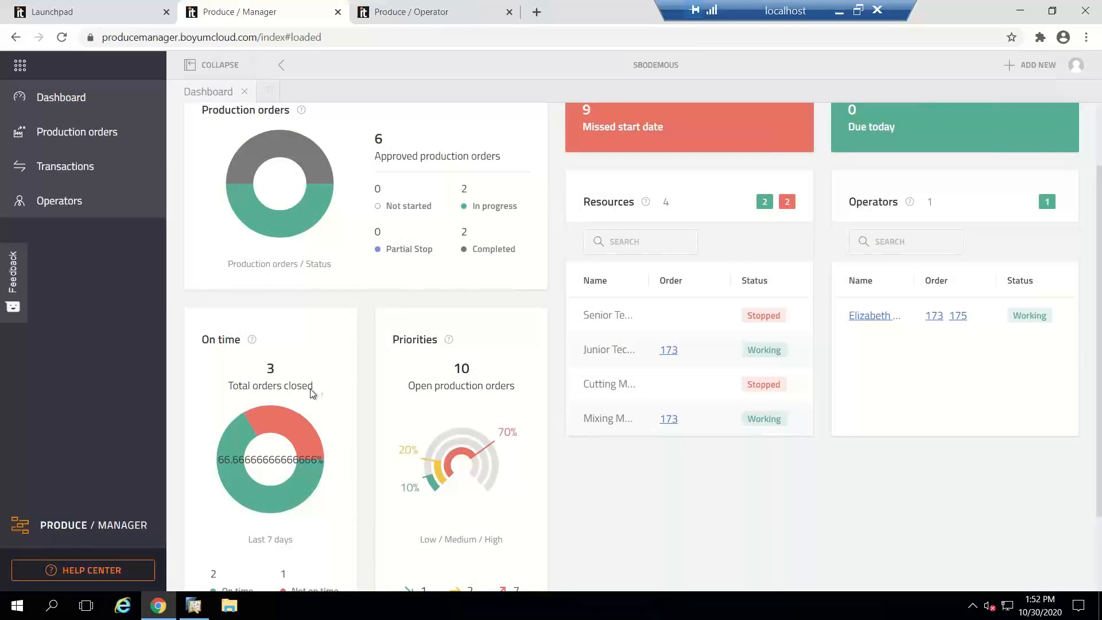
pyautogui.moveTo(274, 497)
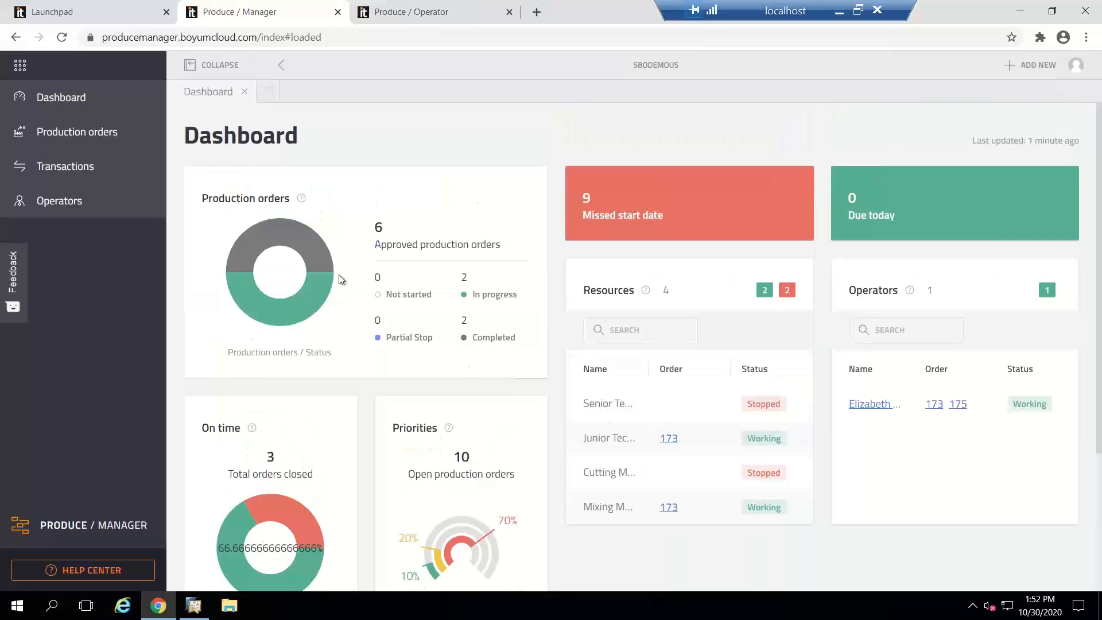
pyautogui.scroll(2, 340, 279)
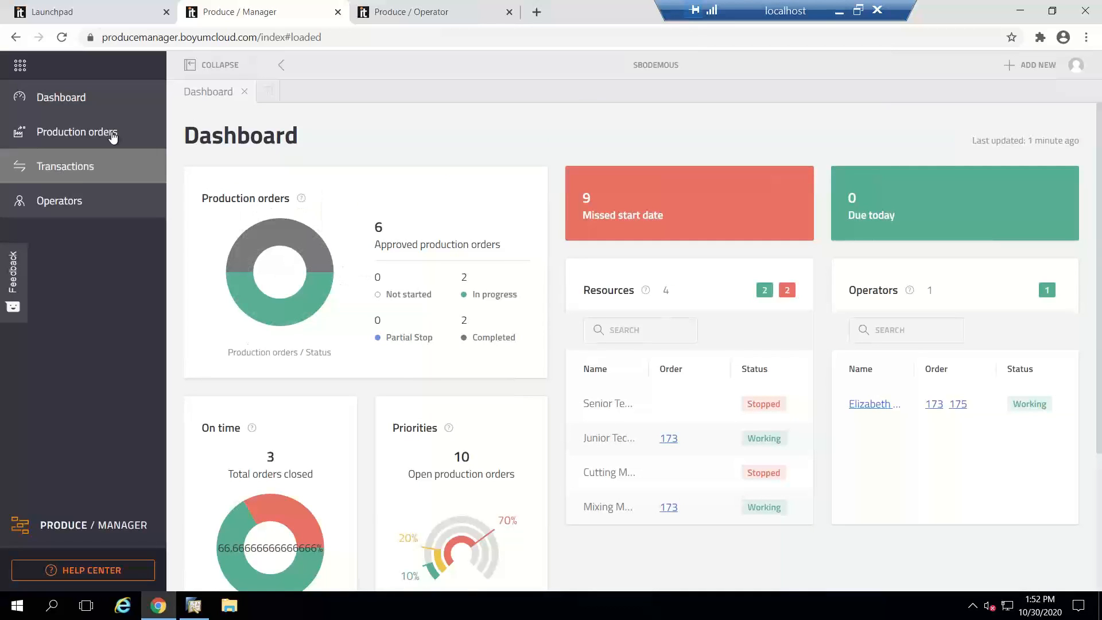
# Step: Open the production orders list and review the operation status, priority, quantities and approval state of its orders
pyautogui.click(72, 146)
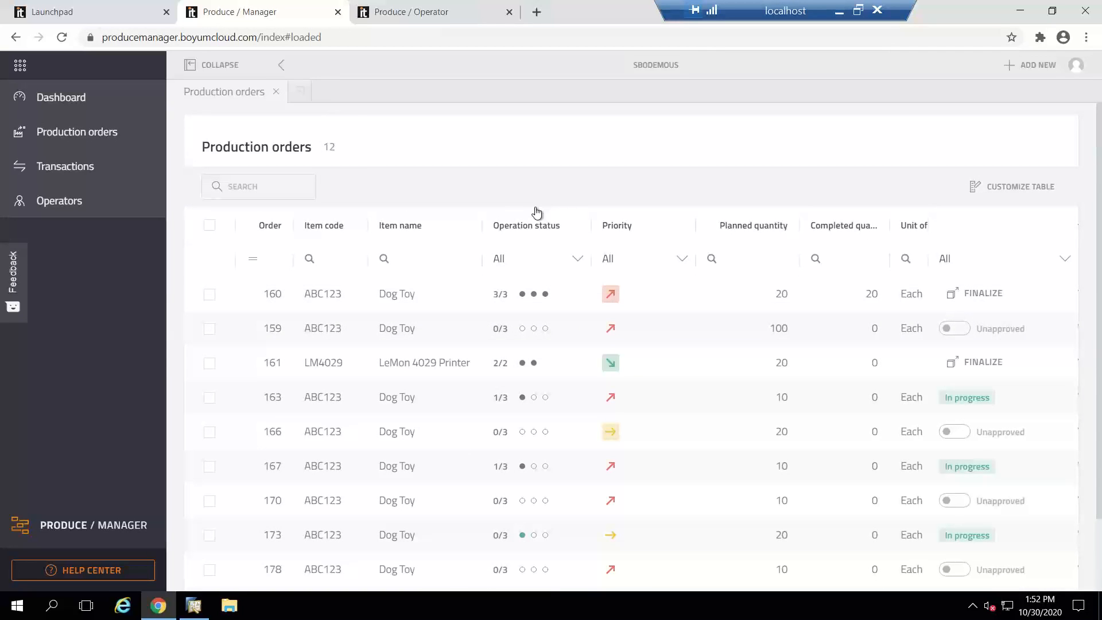
pyautogui.scroll(-1, 534, 384)
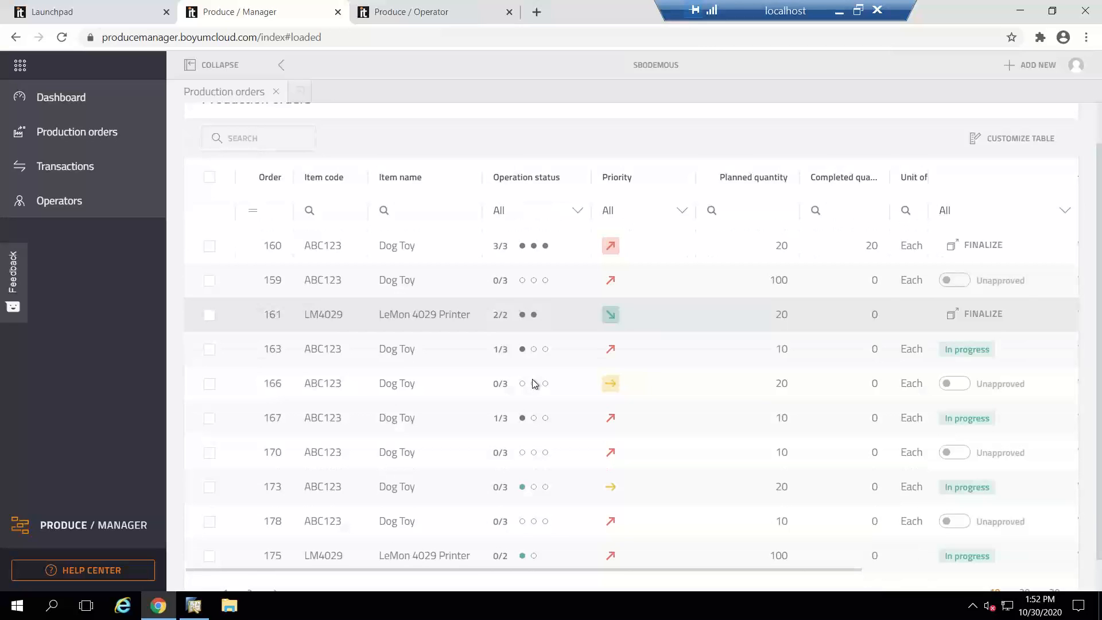
pyautogui.scroll(-1, 534, 383)
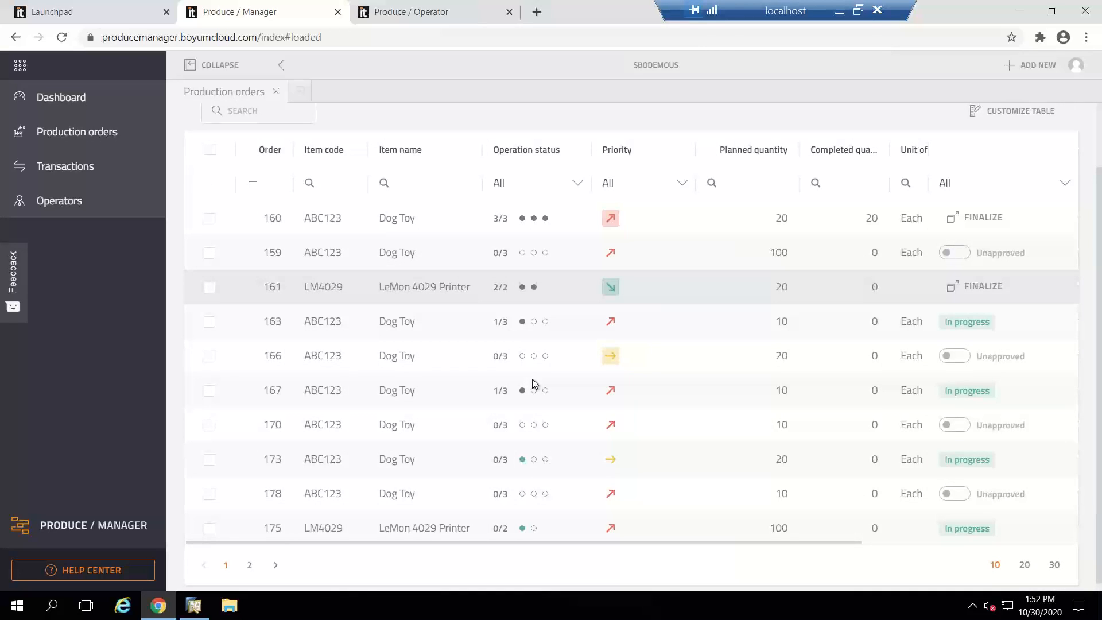
pyautogui.scroll(-1, 533, 384)
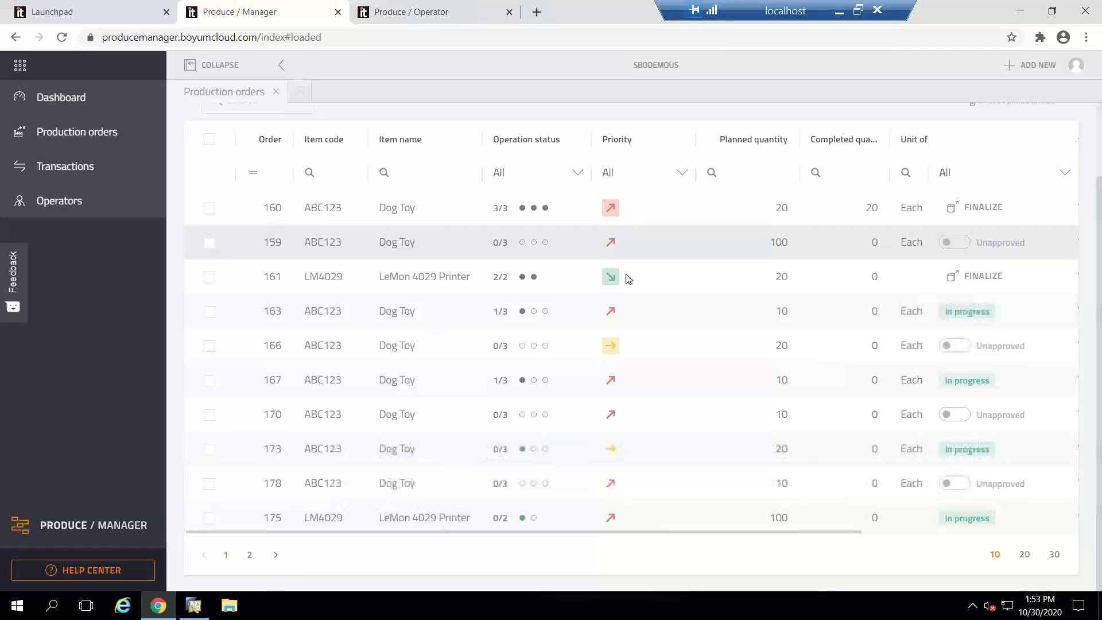
# Step: Try to finalize the low-priority LeMon 4029 Printer order, and approve the unapproved medium-priority Dog Toy order
pyautogui.click(969, 282)
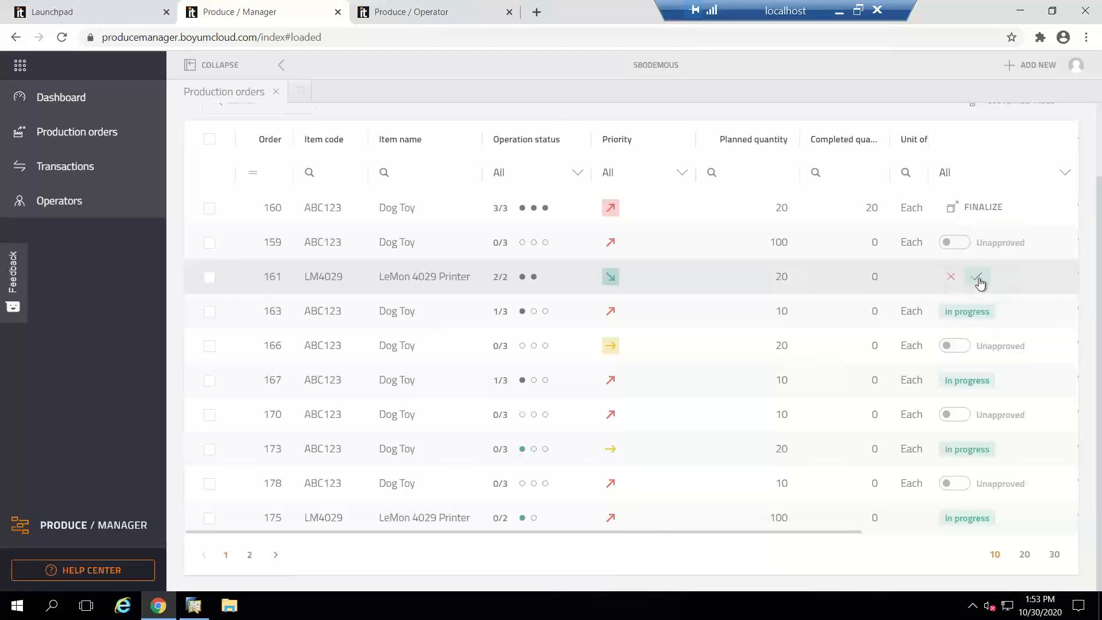
pyautogui.click(978, 278)
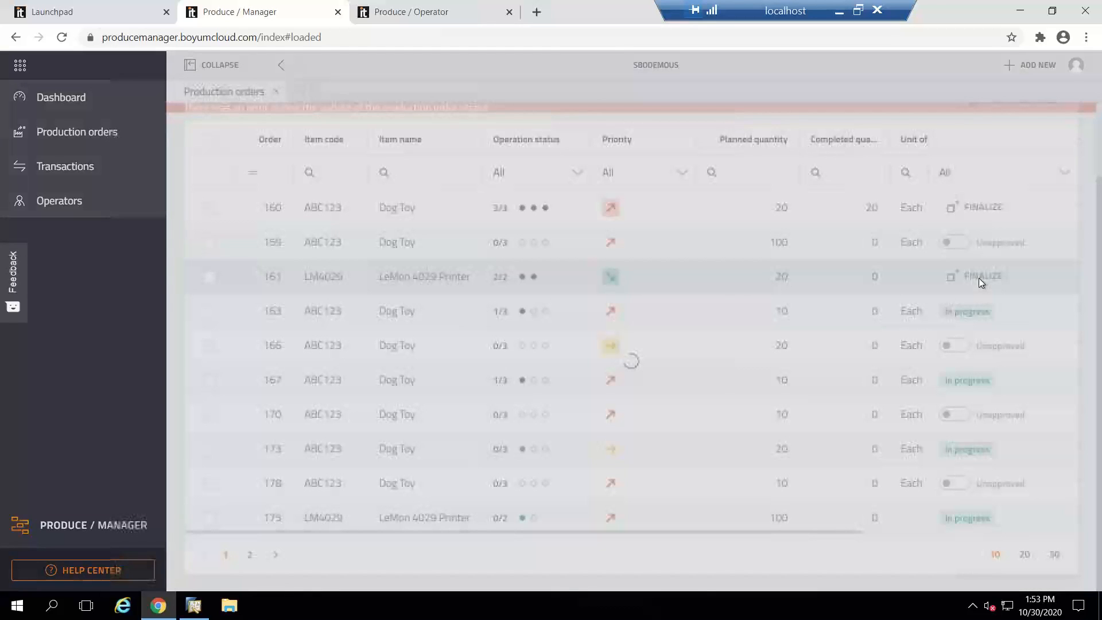
pyautogui.click(651, 448)
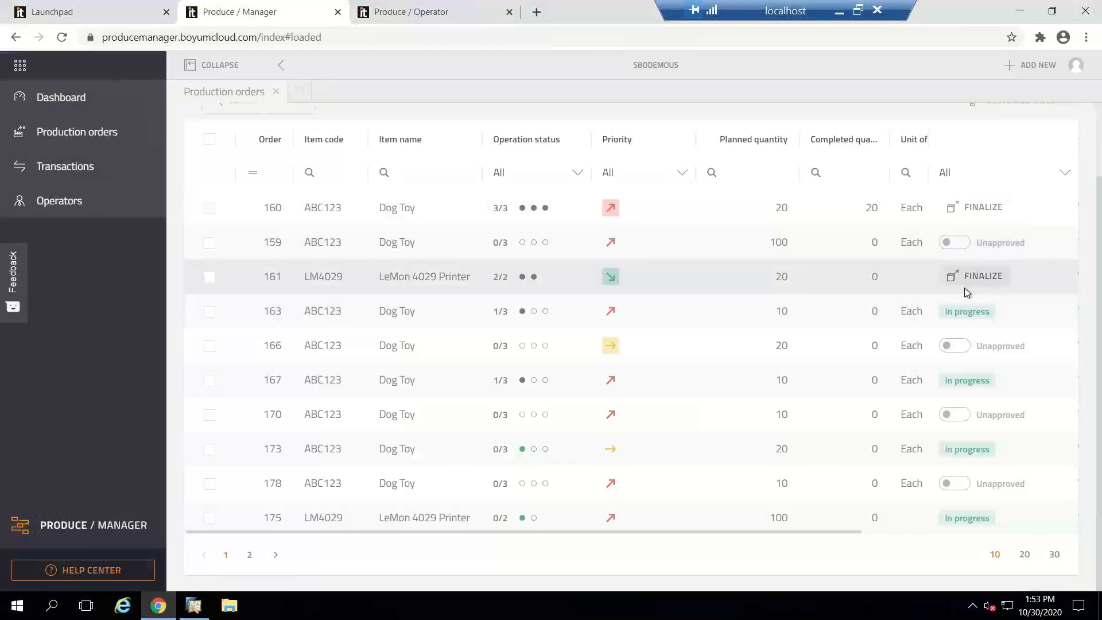
pyautogui.click(950, 346)
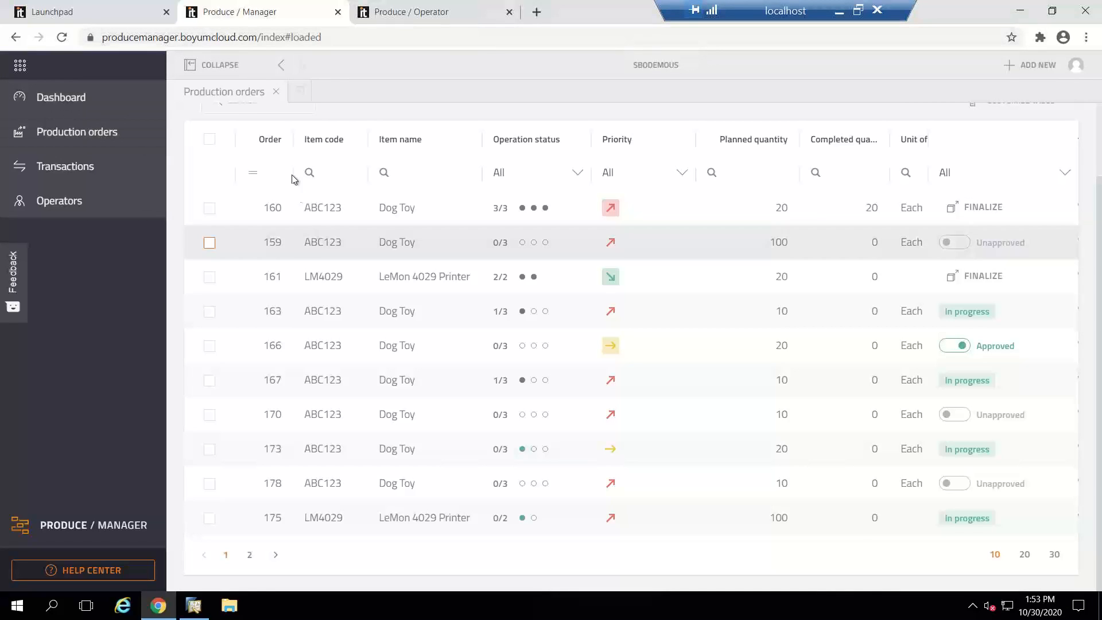
# Step: Log in to the Produce / Operator terminal with the operator's card number and decline saving the password
pyautogui.click(394, 16)
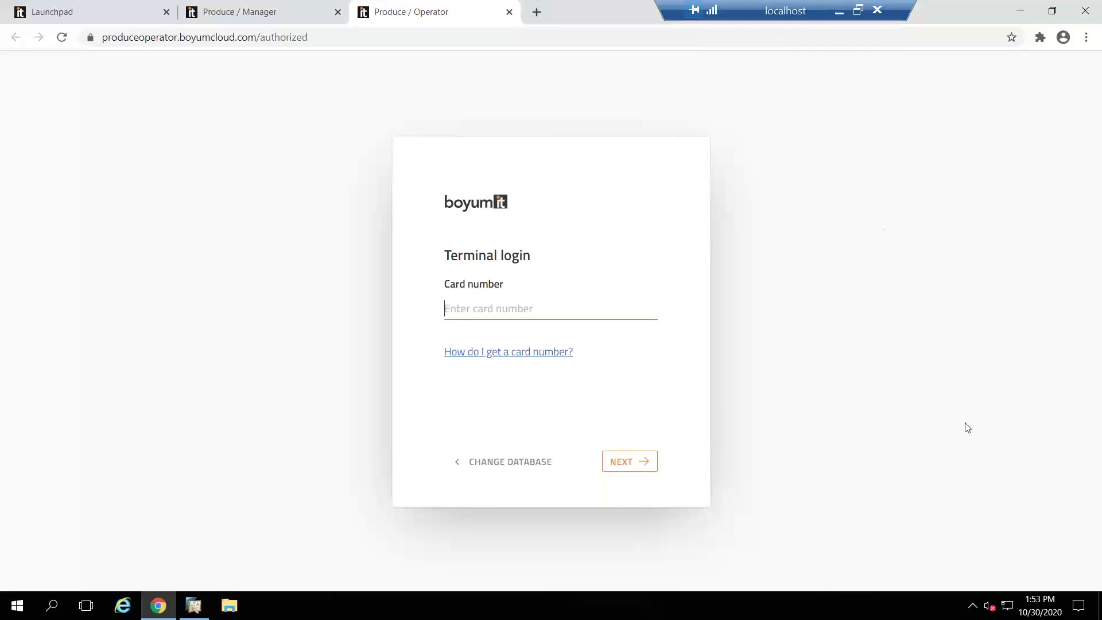
pyautogui.click(1052, 11)
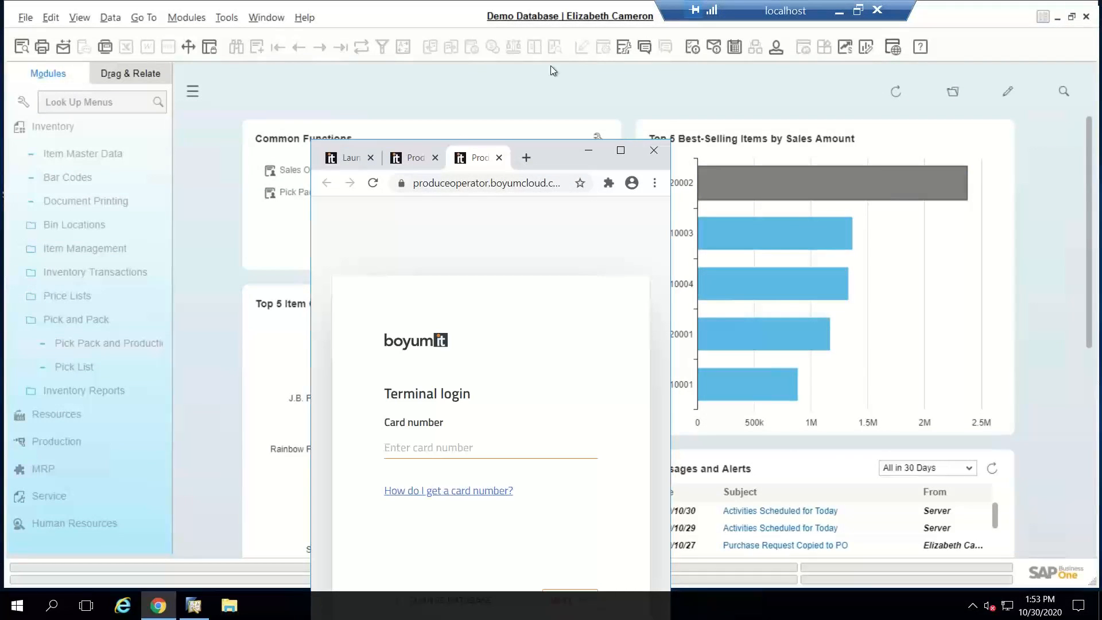
pyautogui.moveTo(552, 169); pyautogui.dragTo(545, 46)
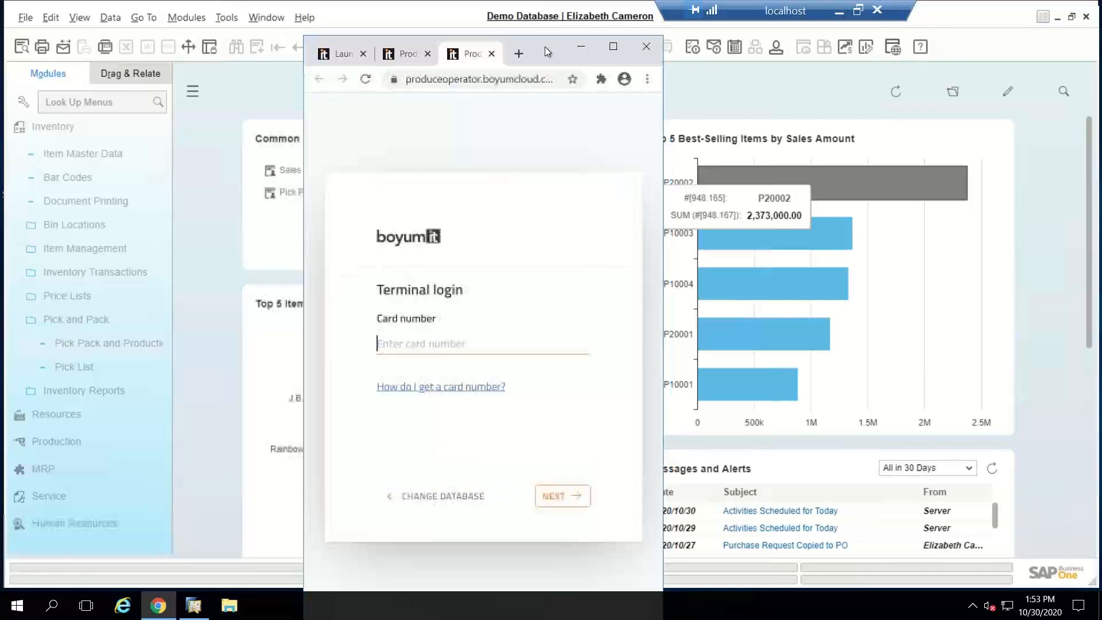
pyautogui.moveTo(663, 108); pyautogui.dragTo(922, 108)
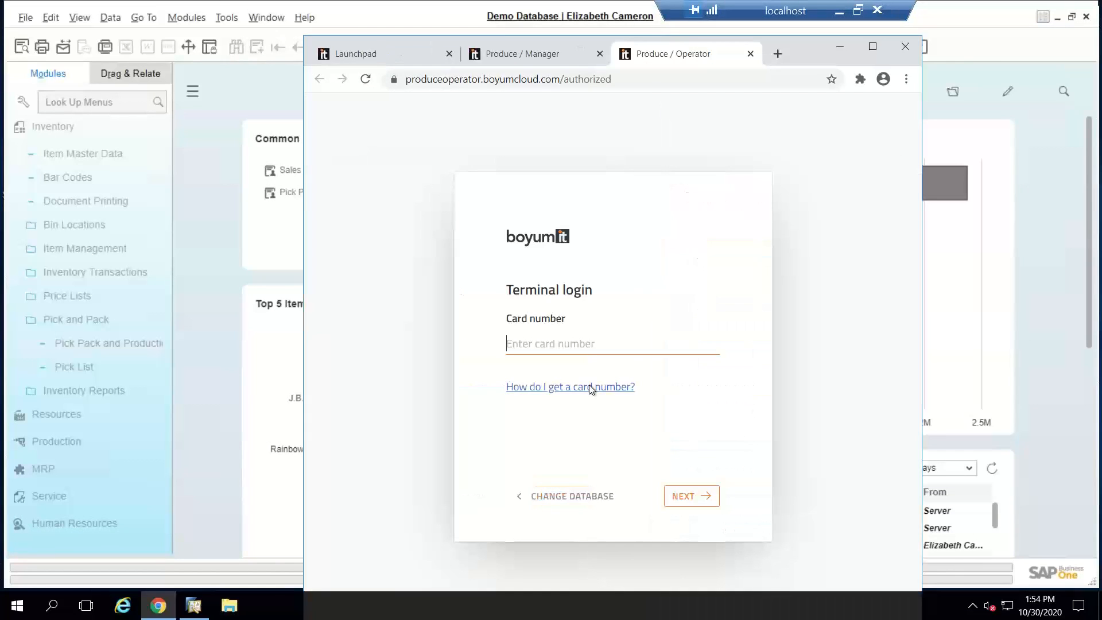
pyautogui.write('••')
pyautogui.click(694, 498)
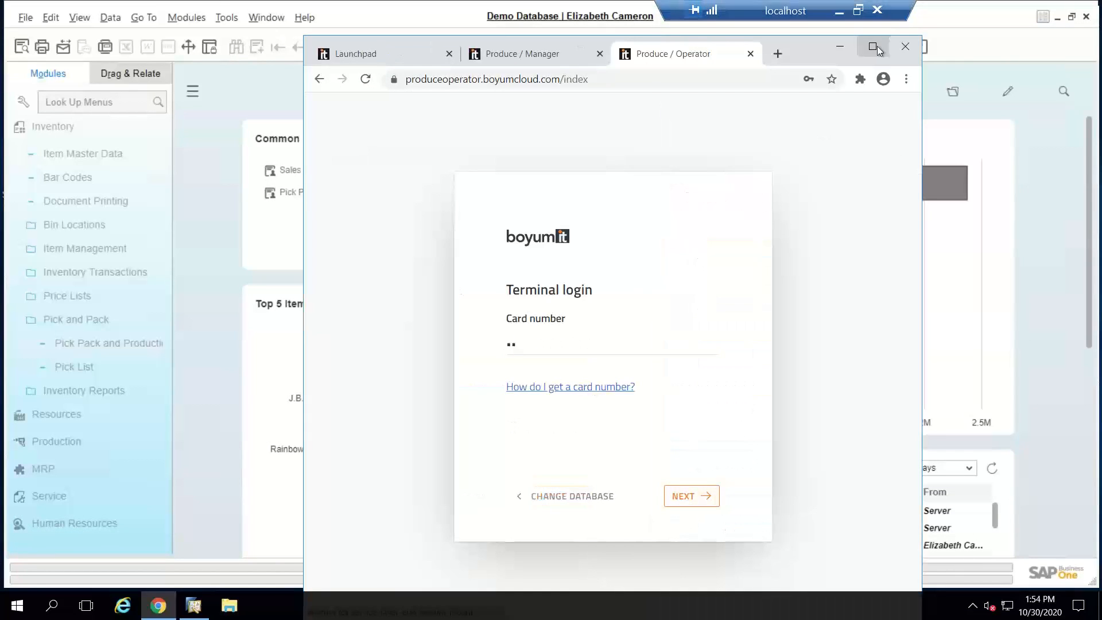
pyautogui.click(872, 48)
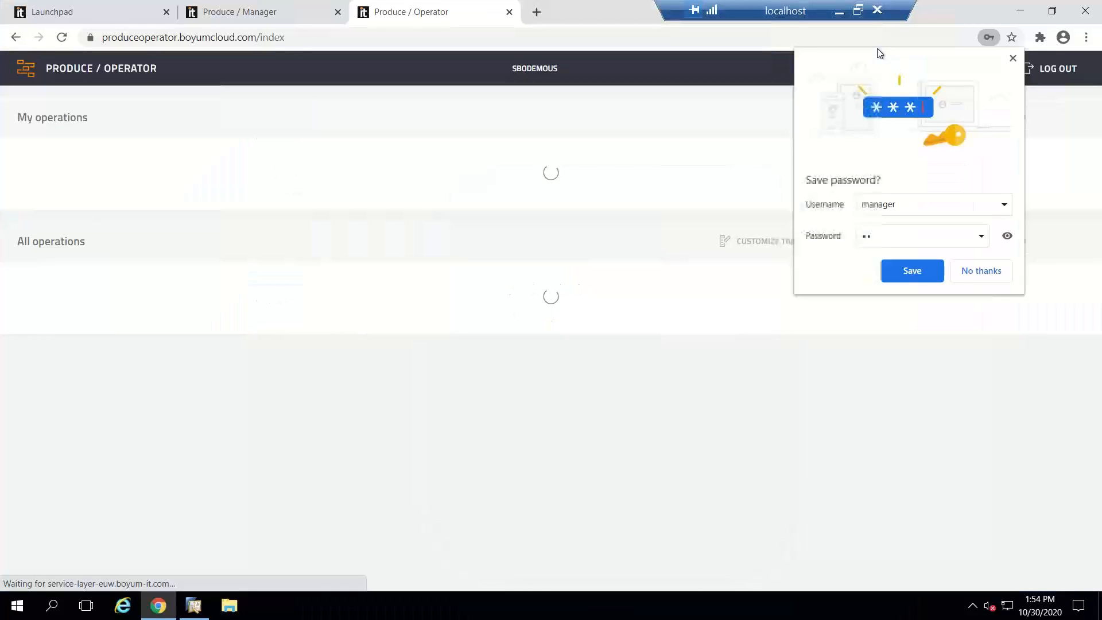
pyautogui.click(978, 270)
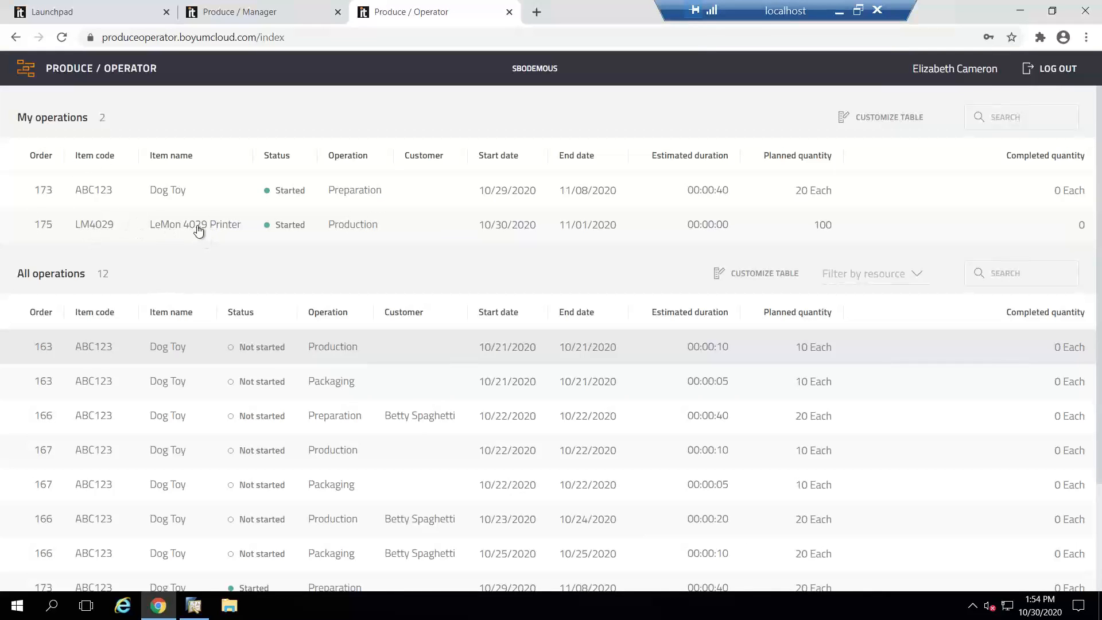
# Step: View the LeMon 4029 Printer operation's details, and start the Dog Toy Production operation dated 10/21/2020
pyautogui.click(345, 229)
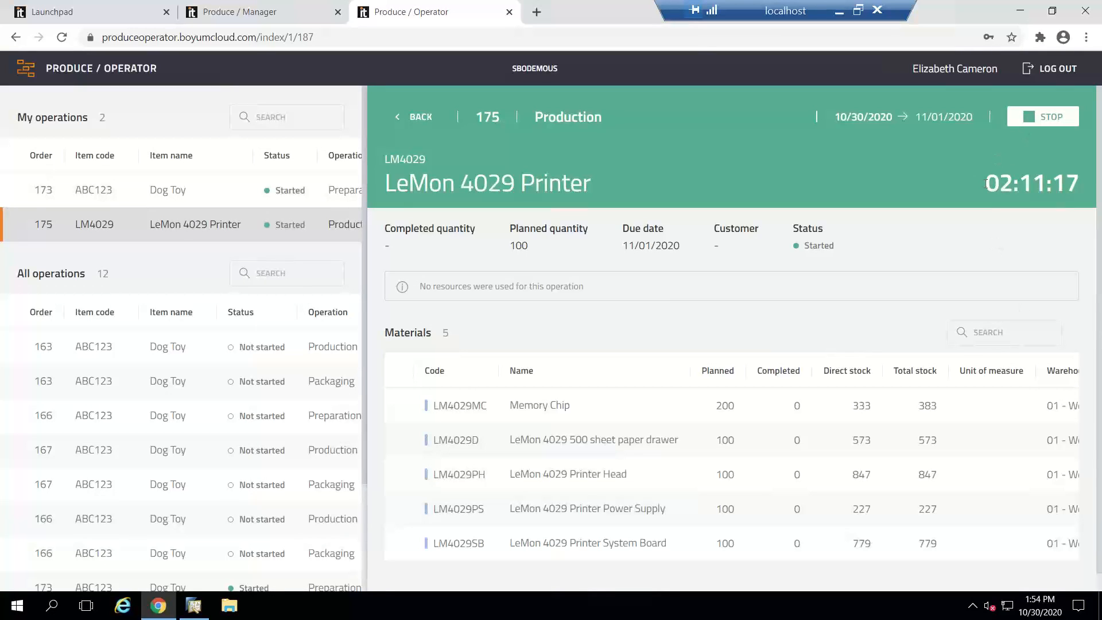
pyautogui.click(409, 117)
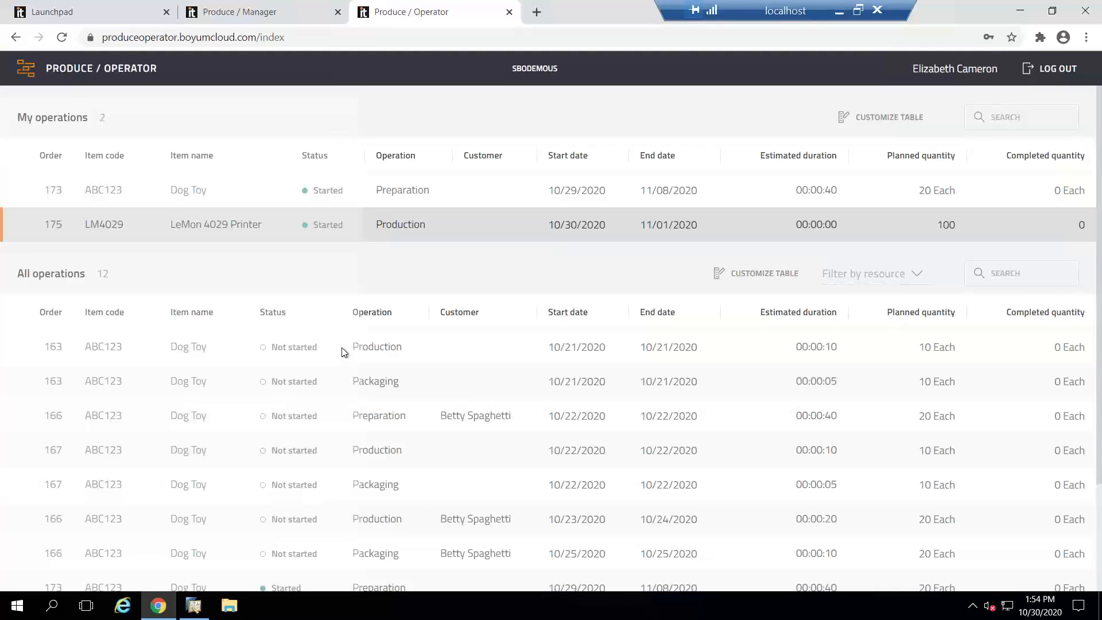
pyautogui.click(344, 353)
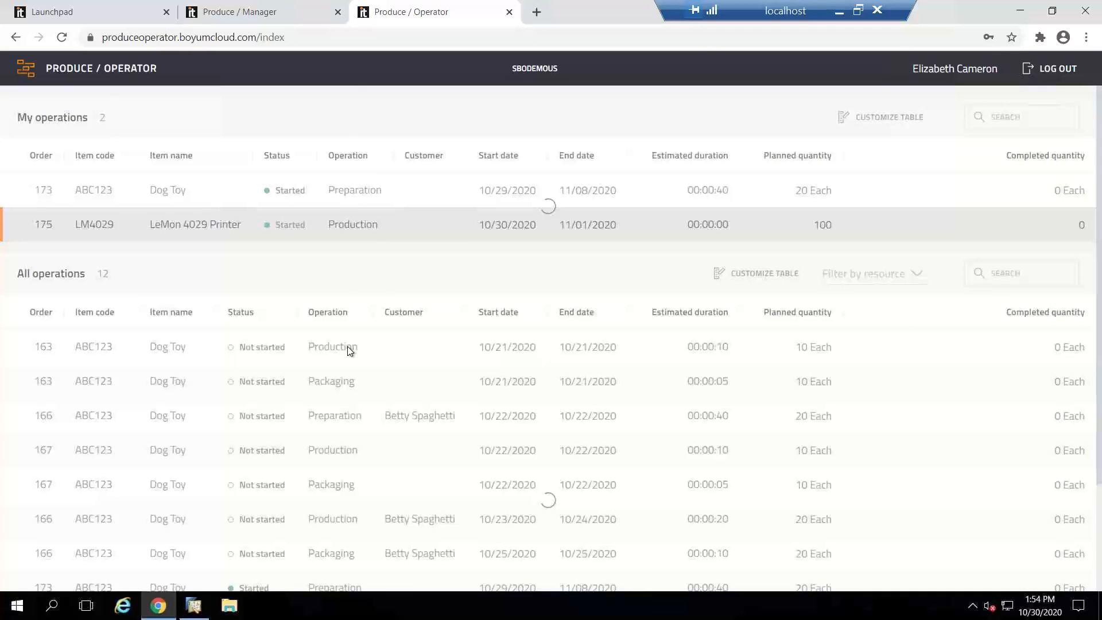
pyautogui.click(421, 118)
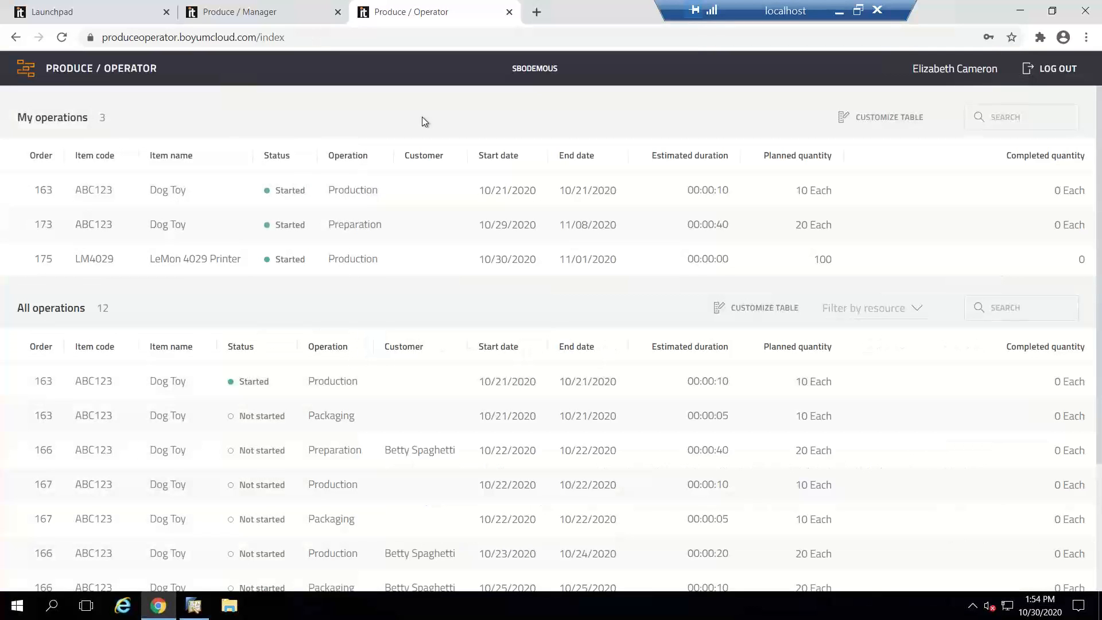
# Step: Stop the LeMon 4029 Printer's Production operation as finished and register 90 completed units and 10 scrap
pyautogui.click(480, 259)
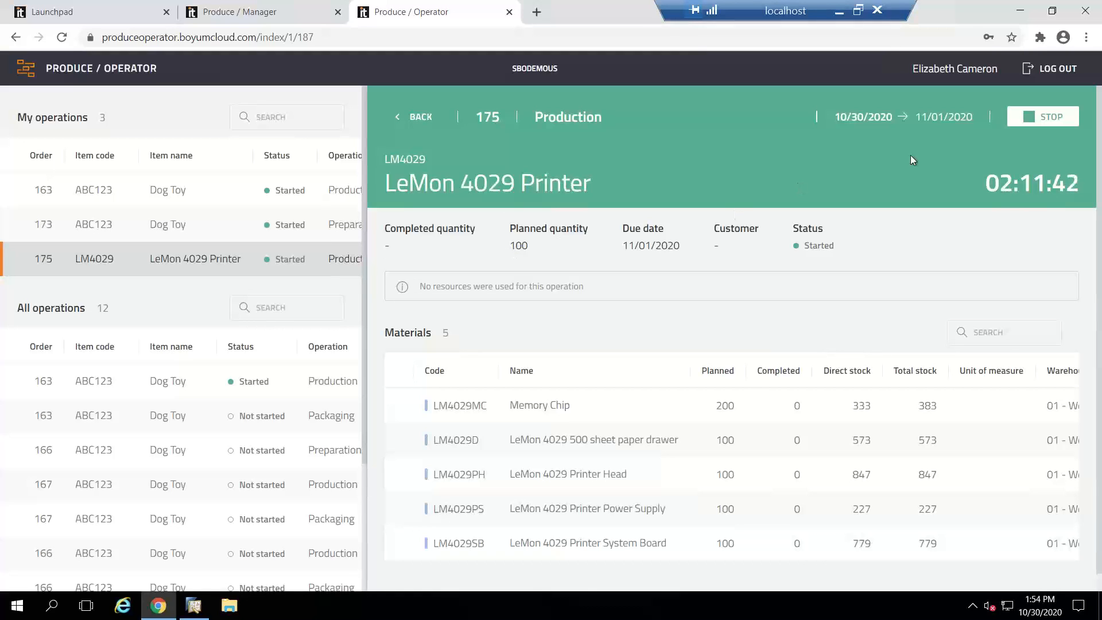
pyautogui.click(1037, 117)
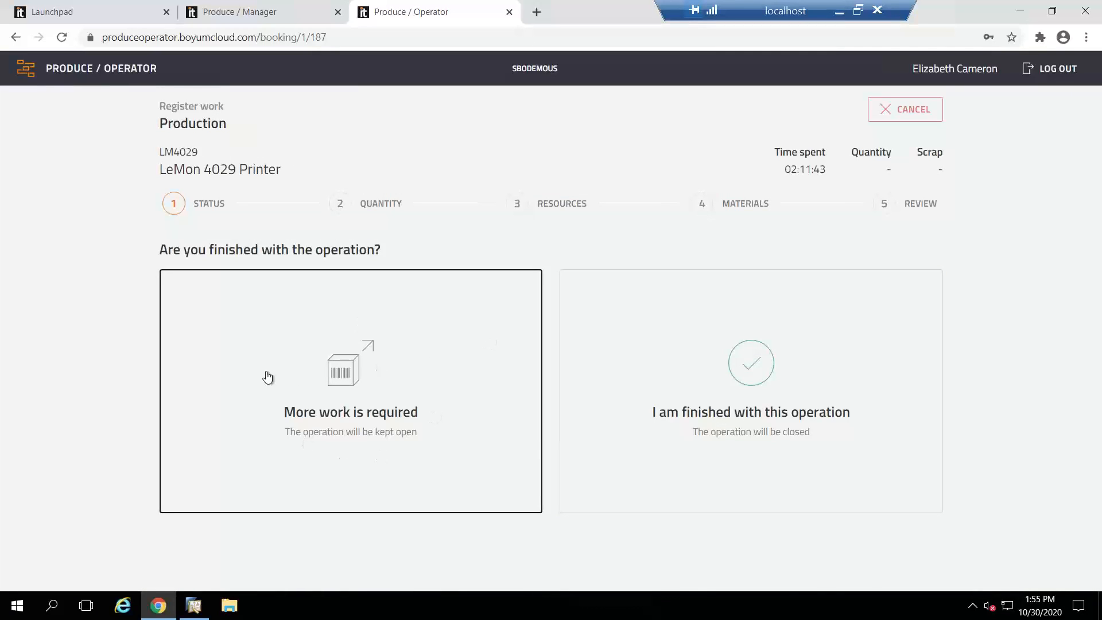
pyautogui.click(762, 393)
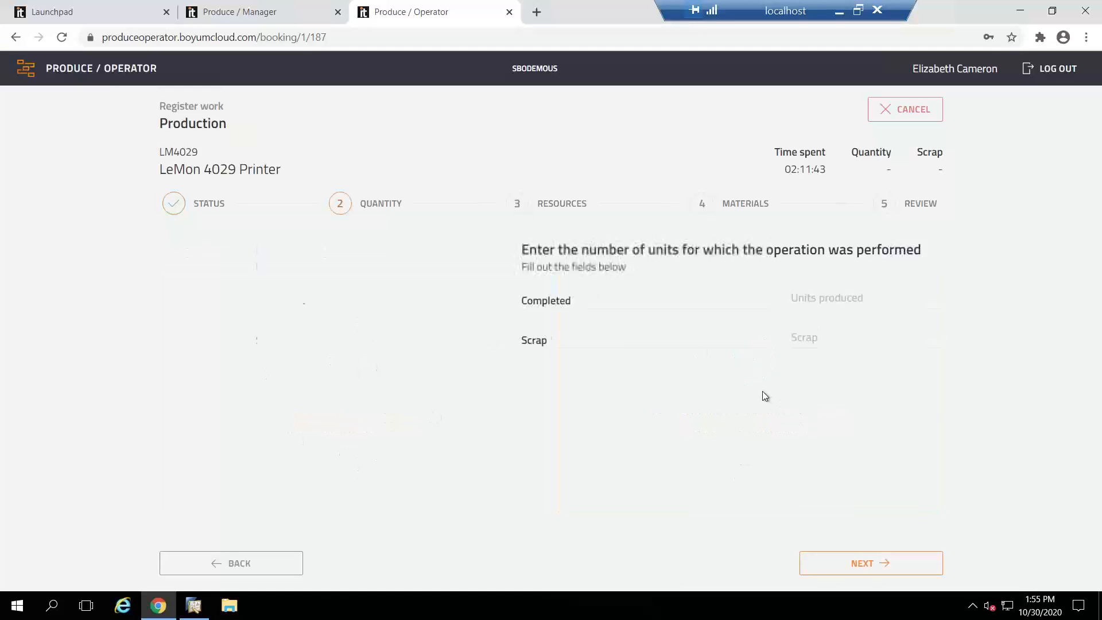
pyautogui.write('90')
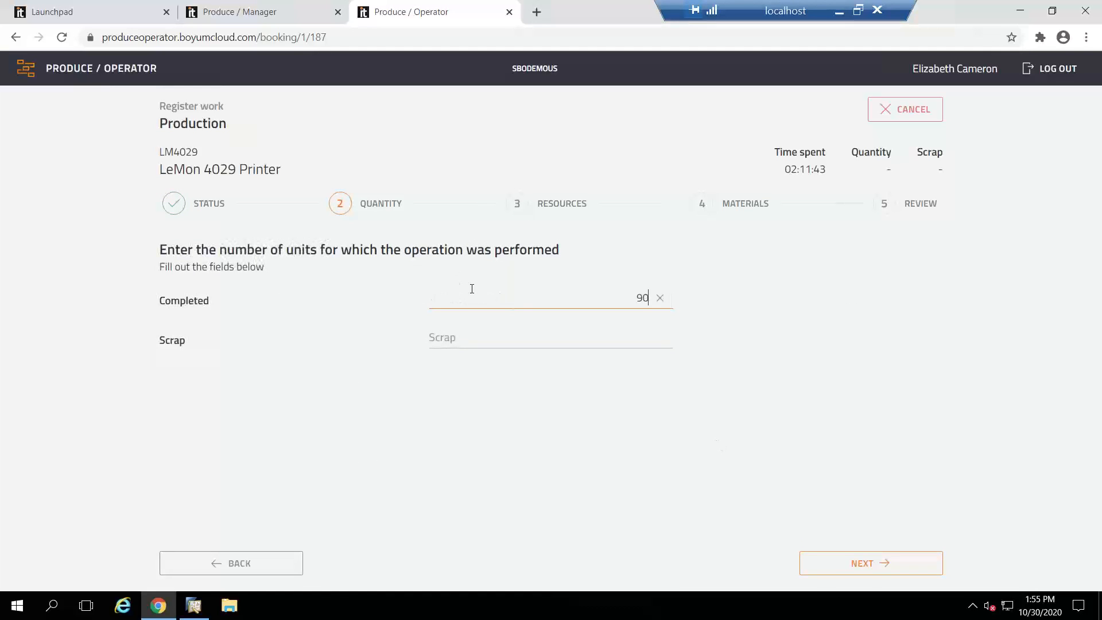
pyautogui.press('Tab')
pyautogui.write('10')
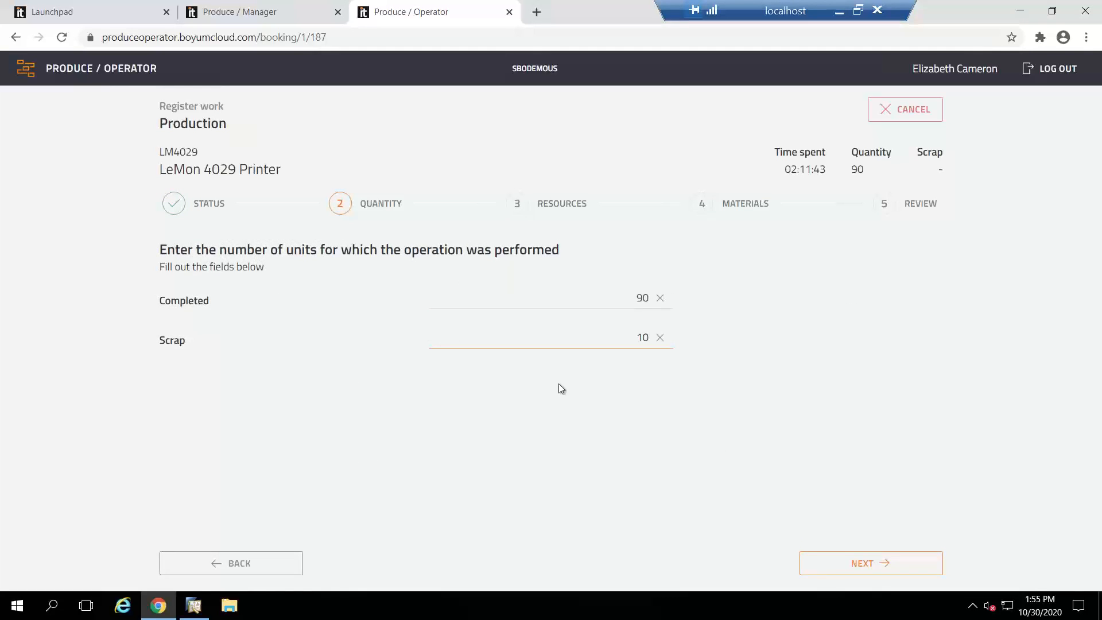
pyautogui.click(838, 565)
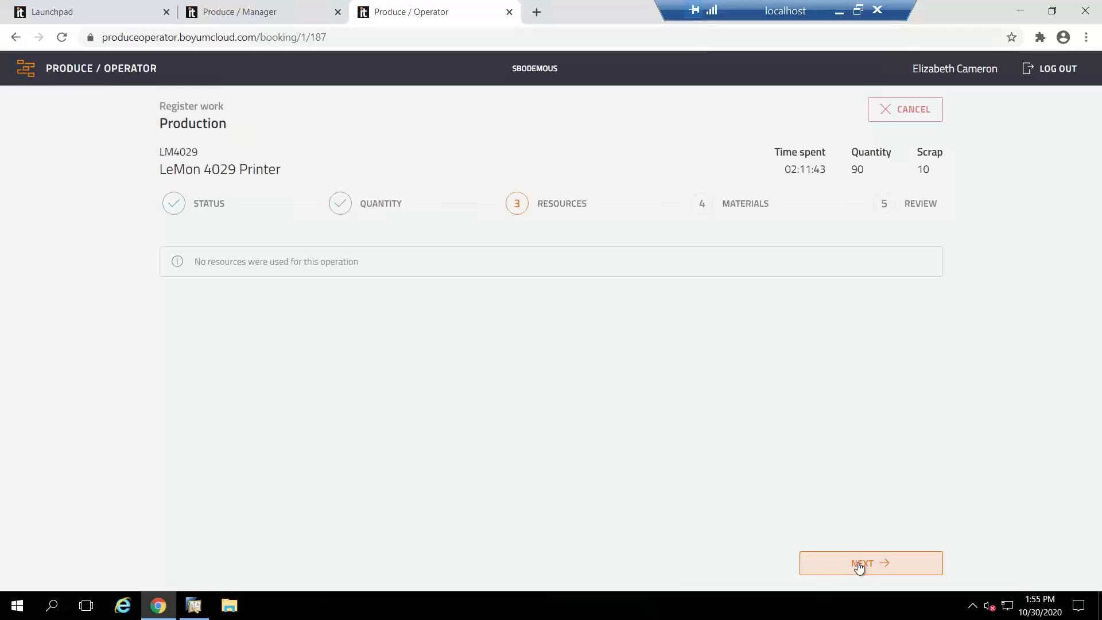
# Step: Complete the work registration with the listed material usage, and return to the production orders in Produce / Manager
pyautogui.click(859, 565)
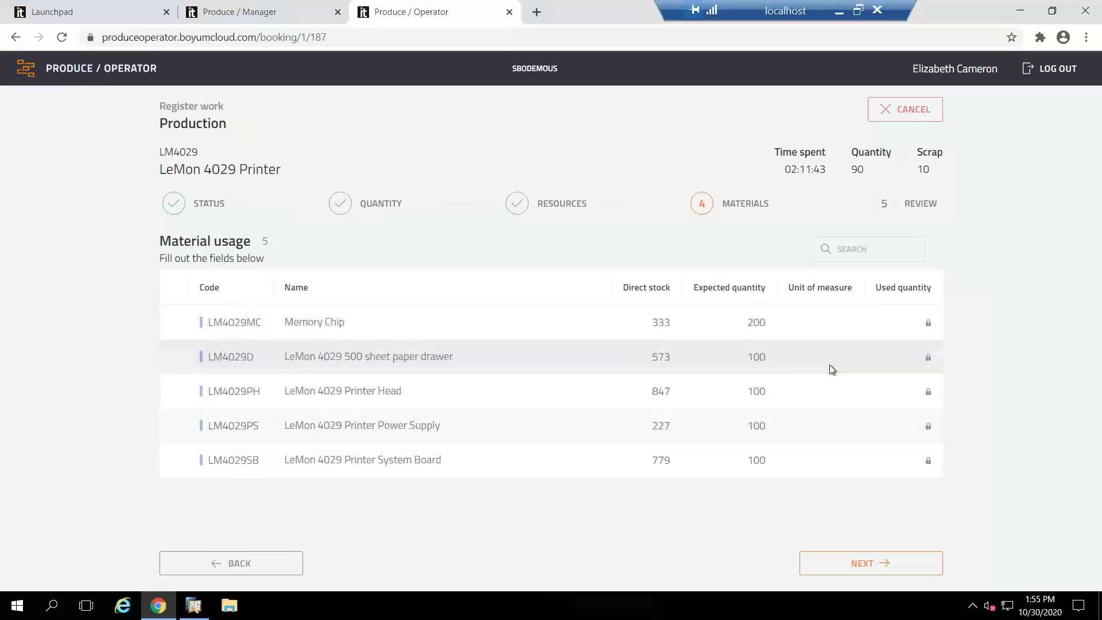
pyautogui.click(929, 323)
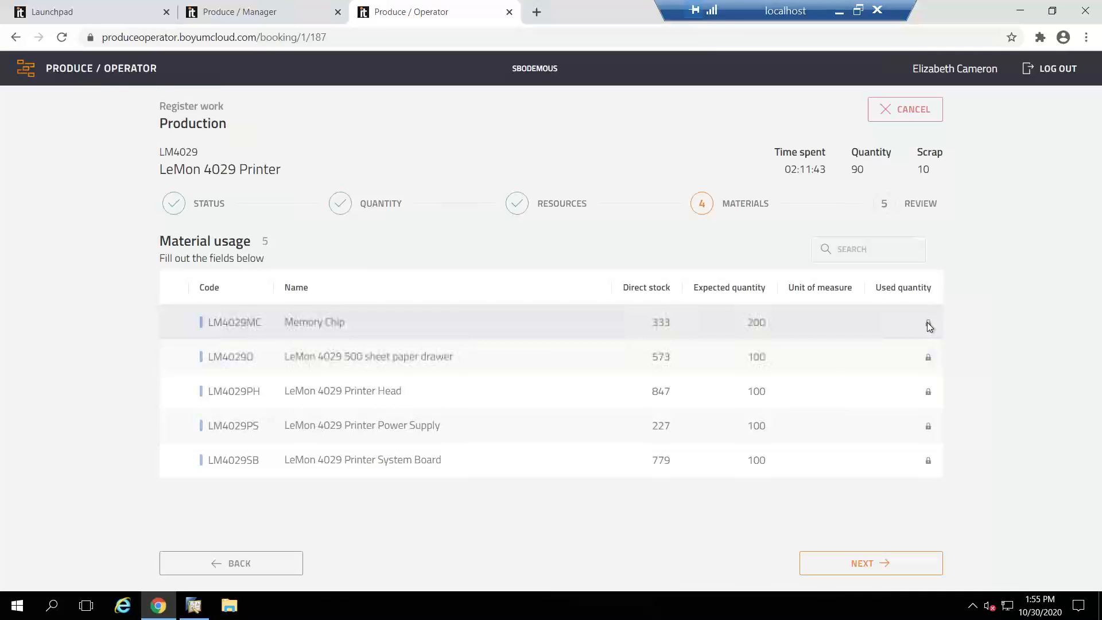
pyautogui.moveTo(929, 324)
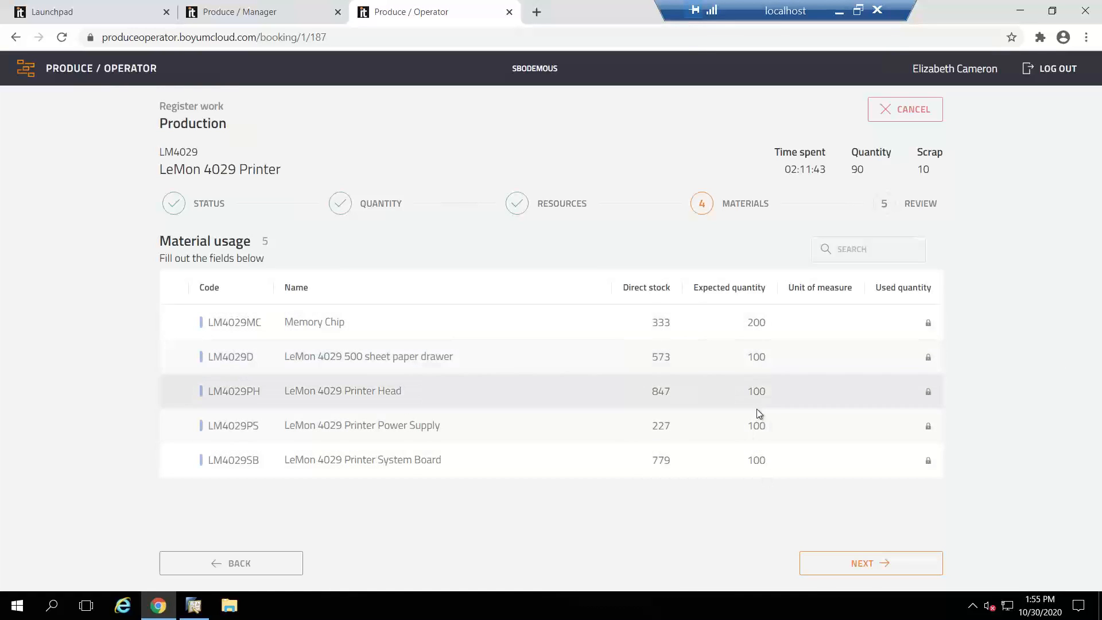
pyautogui.click(841, 563)
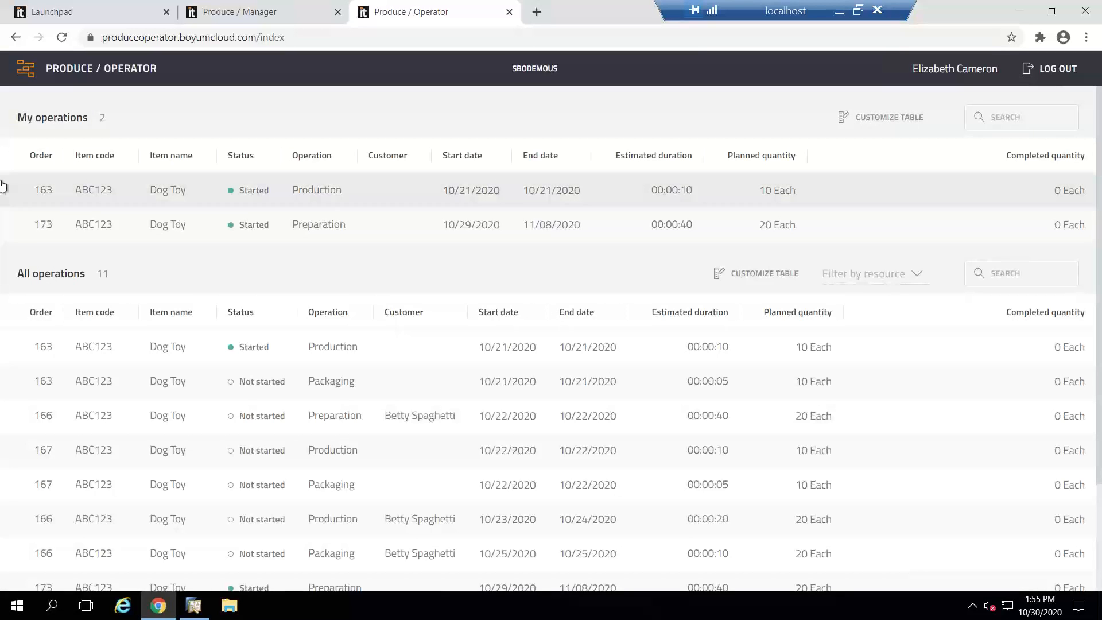
pyautogui.click(224, 9)
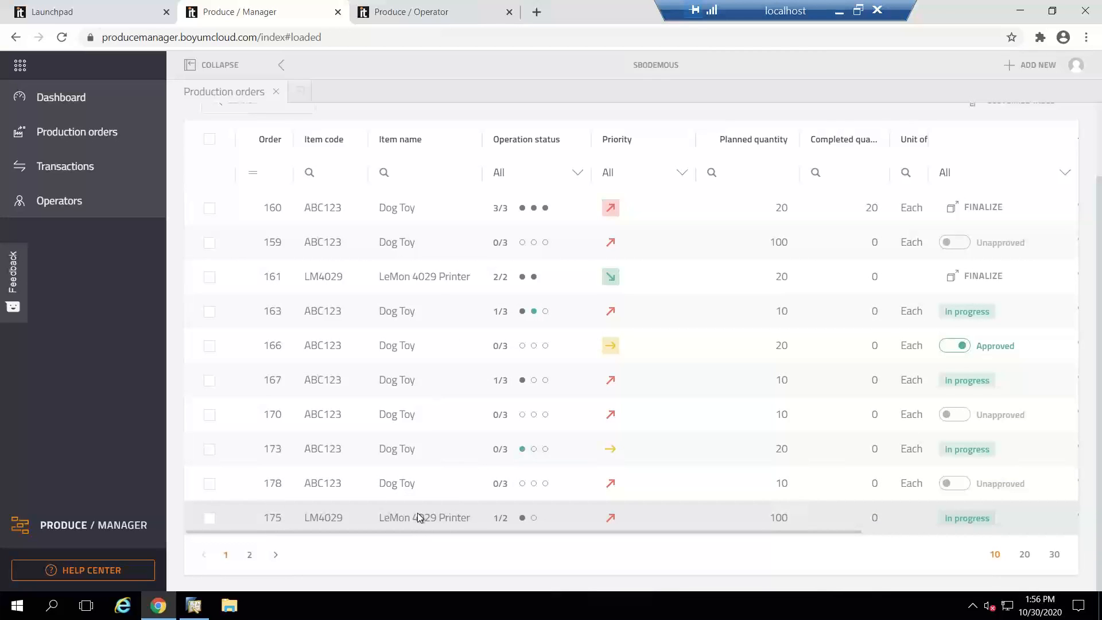
# Step: Check the operation status of the 100-unit LeMon 4029 Printer order, and view its Packaging operation in Produce / Operator
pyautogui.moveTo(522, 519)
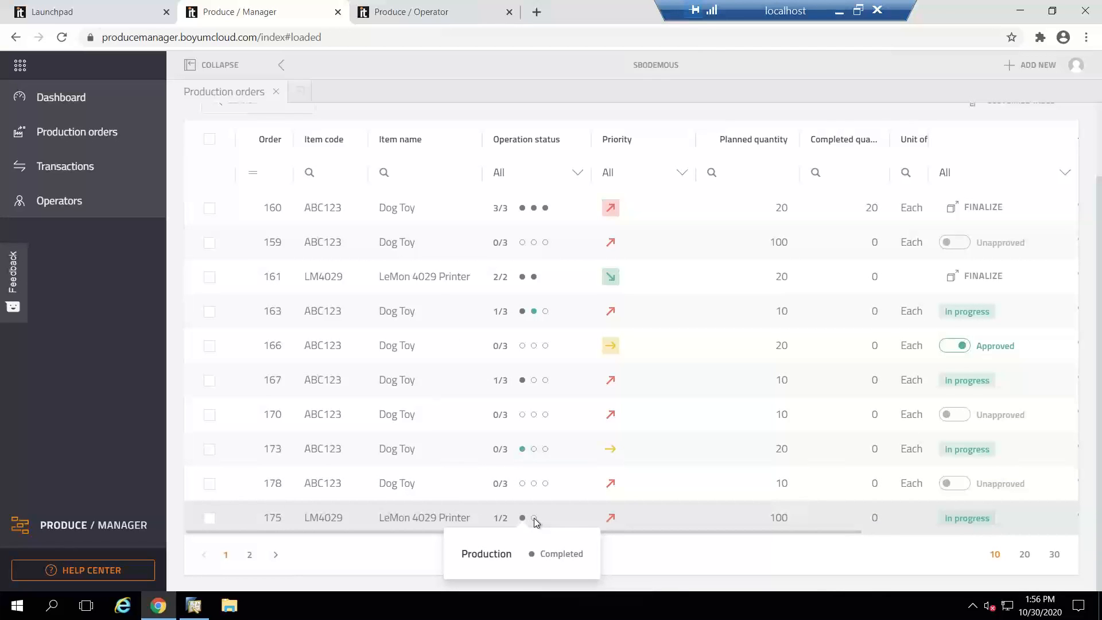
pyautogui.click(433, 11)
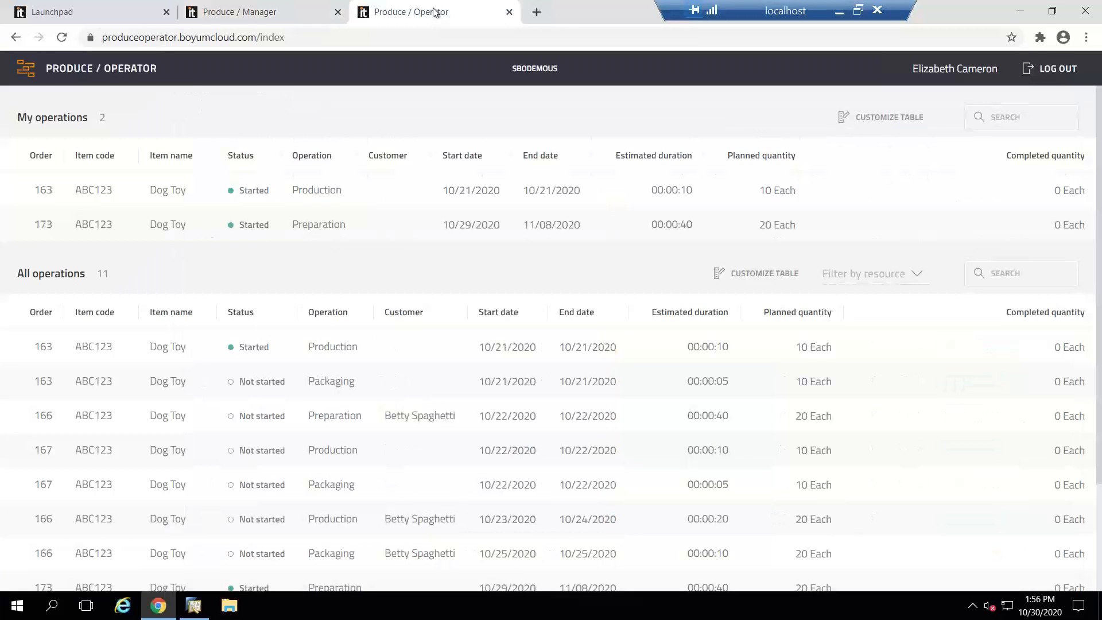
pyautogui.scroll(-1, 408, 319)
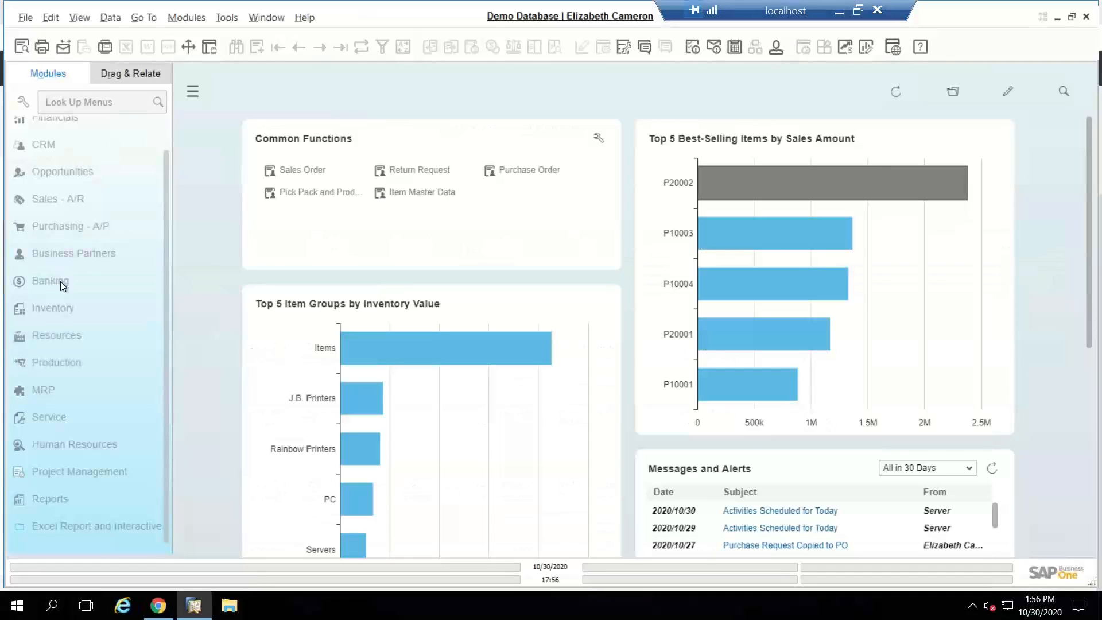
# Step: Find the LeMon 4029 Printer production order in SAP Business One and widen the component Description column to fit its contents
pyautogui.click(53, 363)
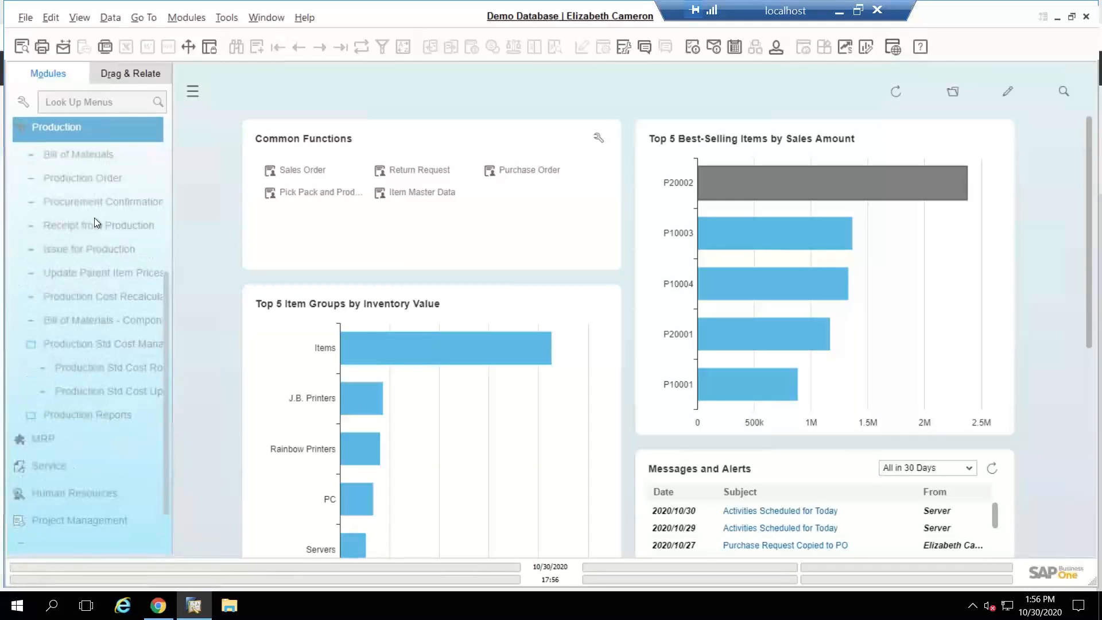
pyautogui.click(77, 177)
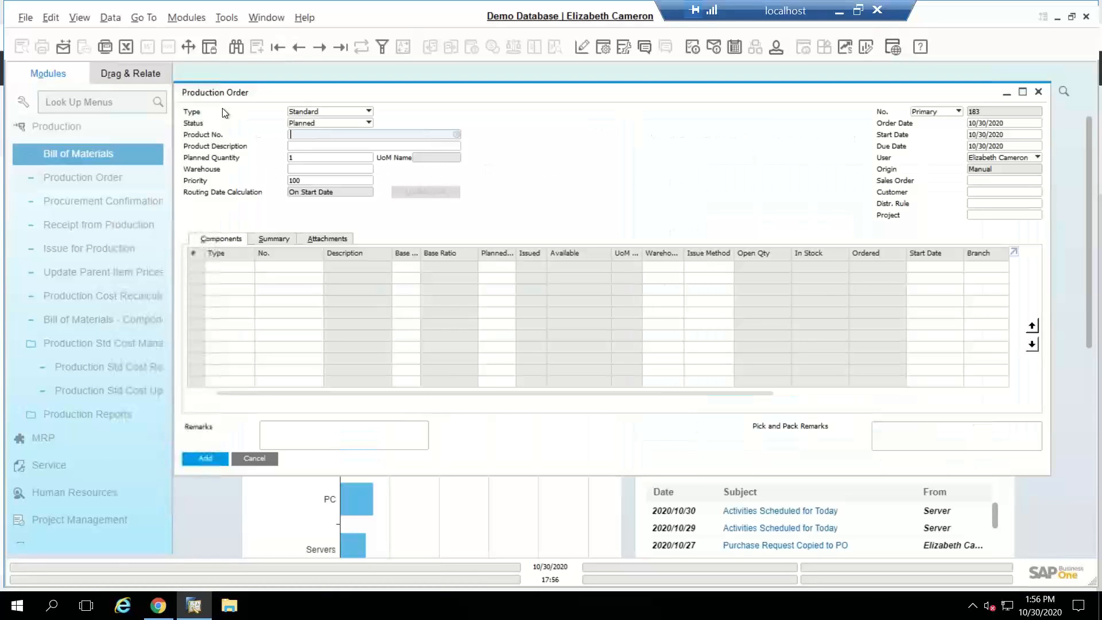
pyautogui.hotkey('ctrl', 'f')
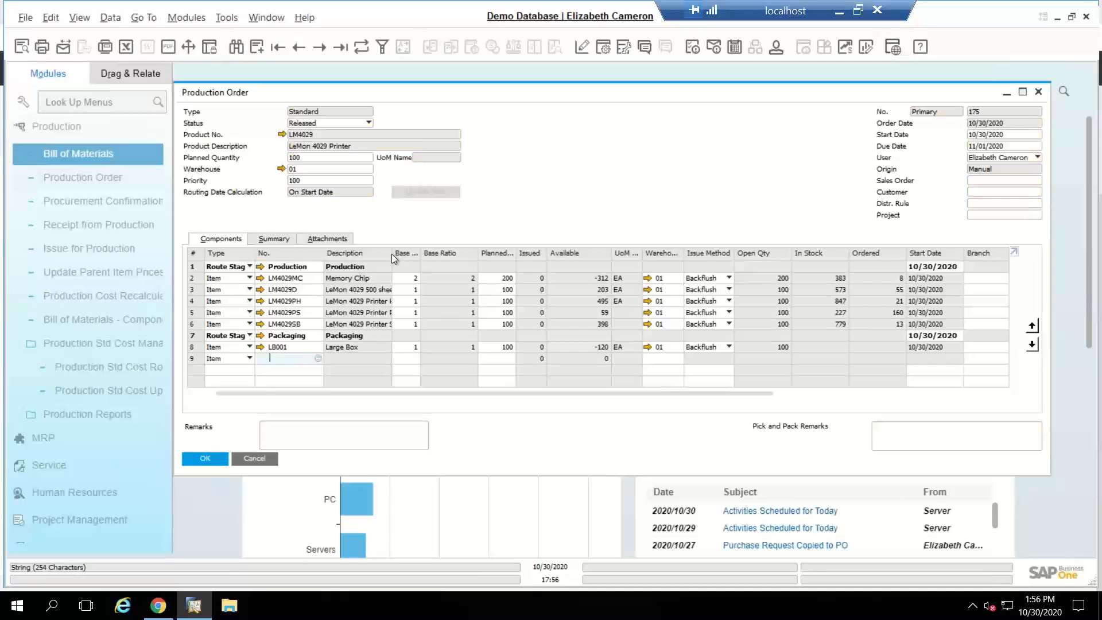
pyautogui.doubleClick(391, 254)
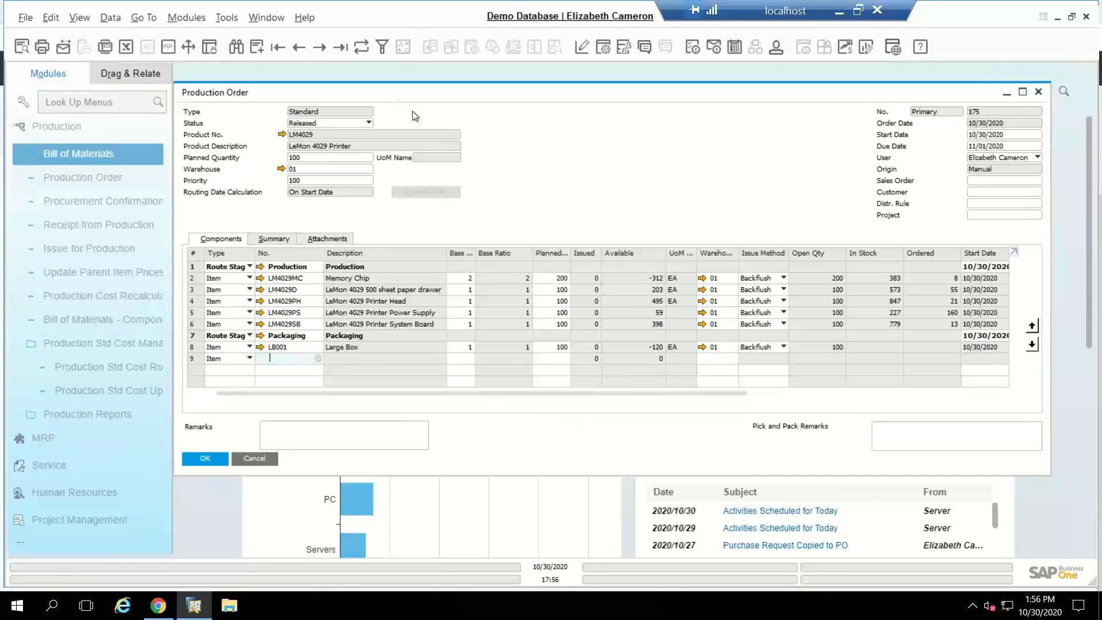
# Step: Switch to the production orders list in Produce / Manager and reposition the remote desktop connection bar
pyautogui.click(158, 605)
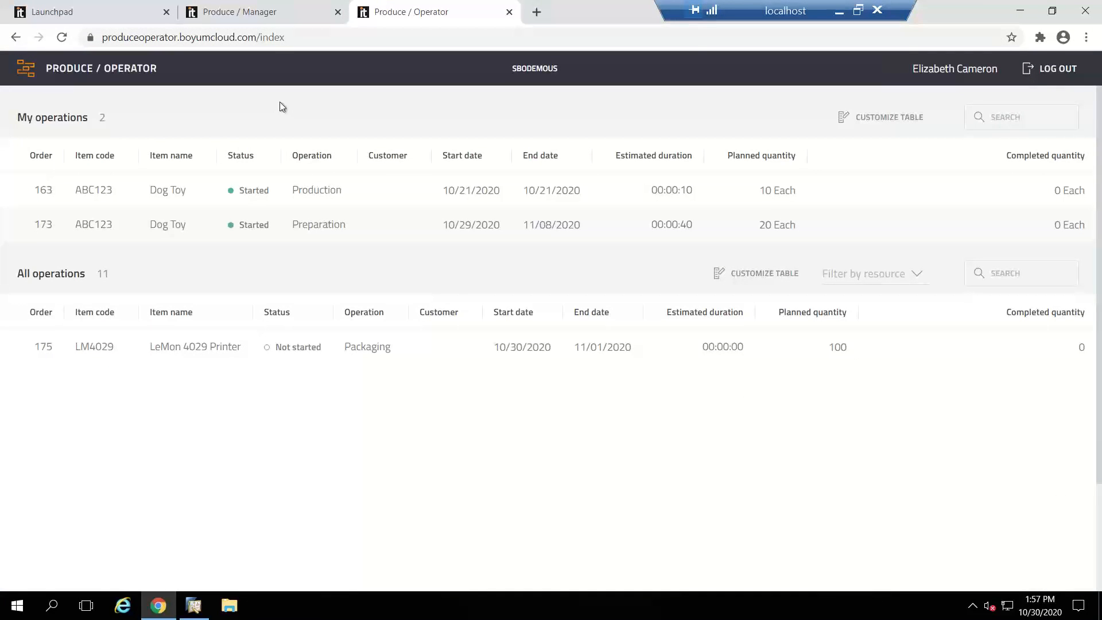
pyautogui.click(305, 8)
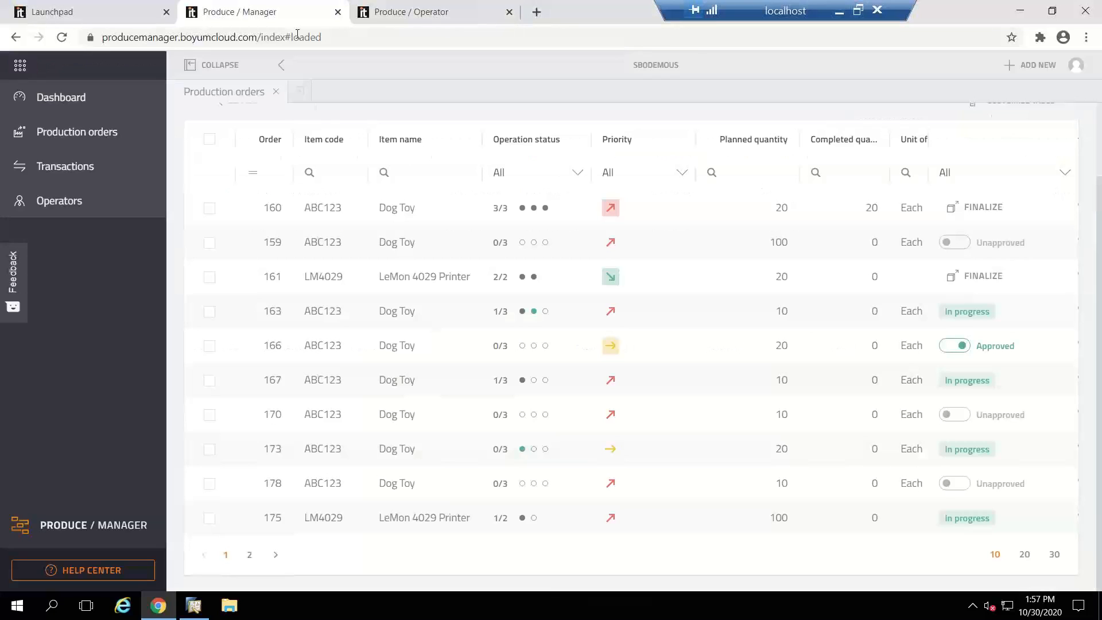
pyautogui.scroll(2, 294, 329)
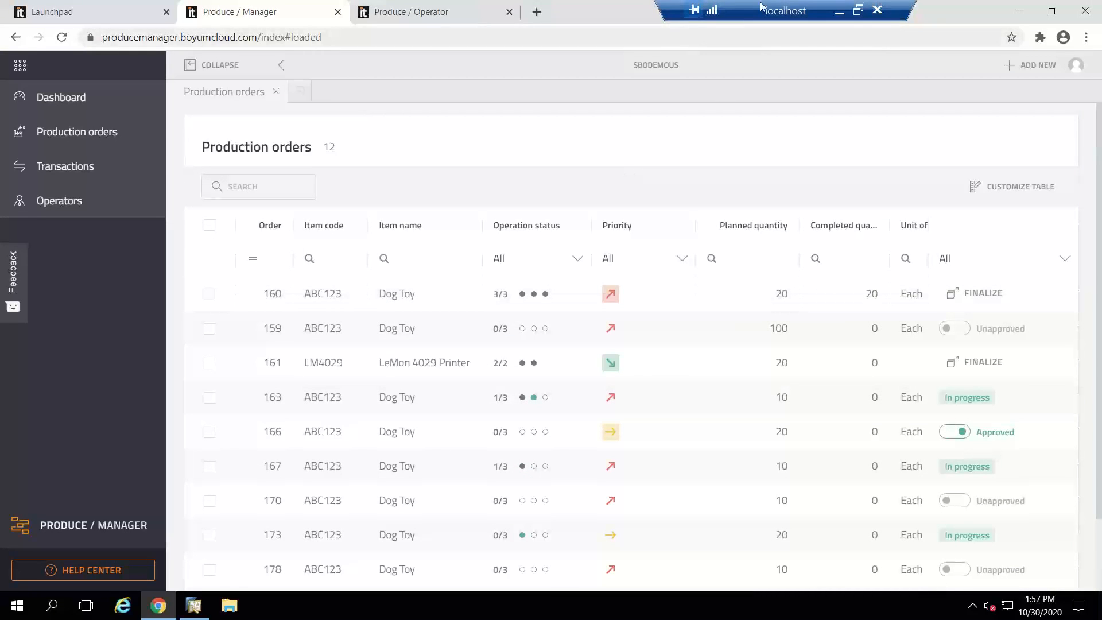
pyautogui.moveTo(760, 8); pyautogui.dragTo(481, 17)
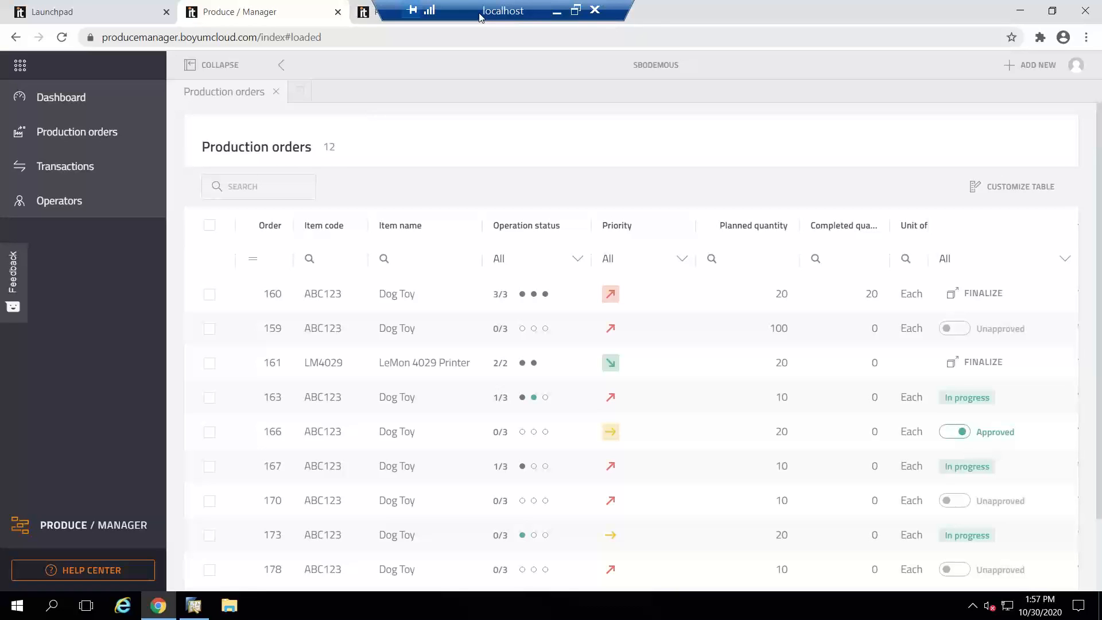
pyautogui.moveTo(481, 18); pyautogui.dragTo(530, 13)
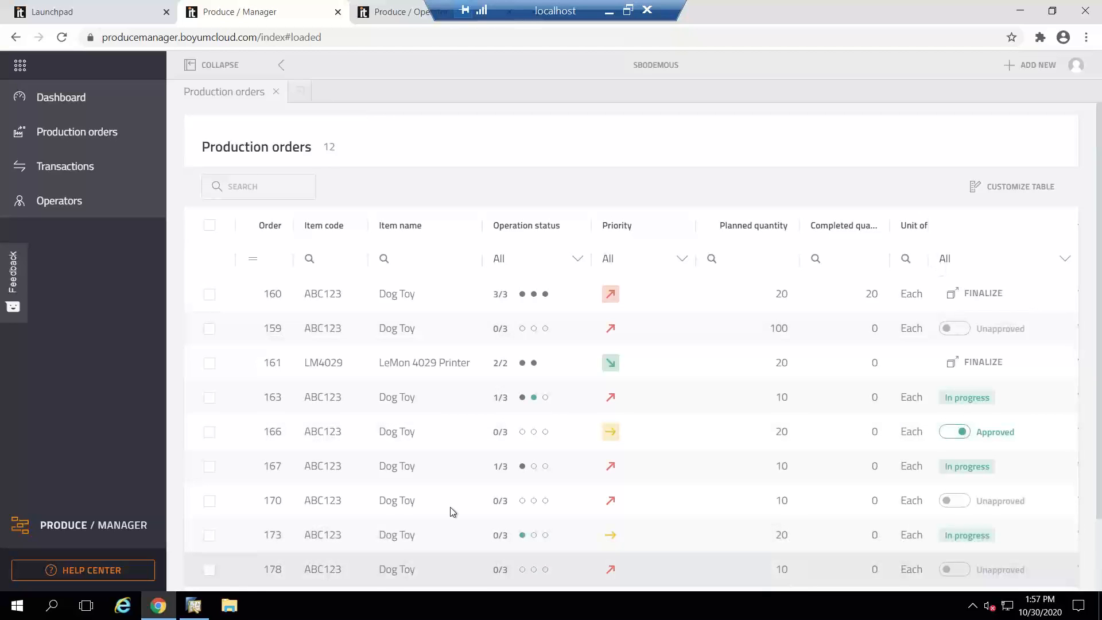
# Step: Close the LeMon 4029 Printer production order in SAP Business One and list the available Production Reports
pyautogui.click(195, 607)
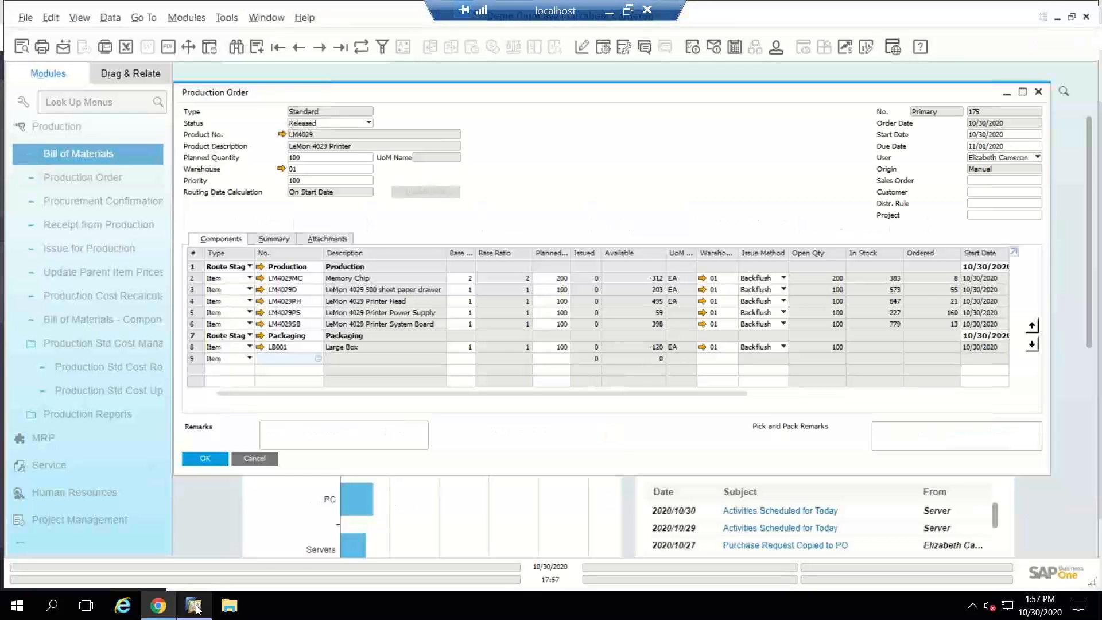
pyautogui.click(251, 462)
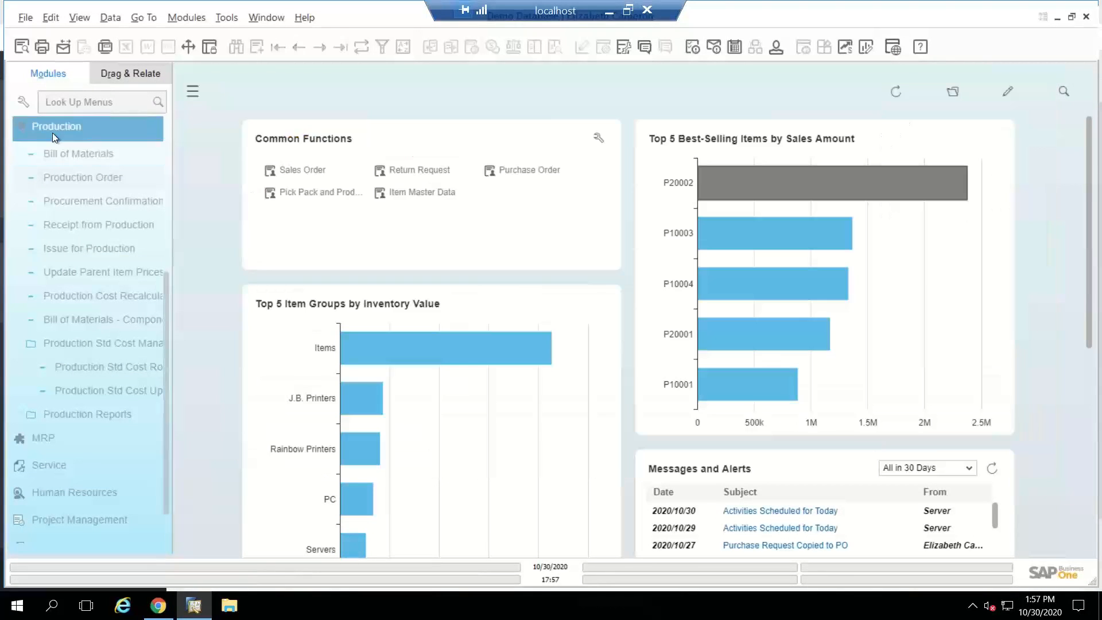
pyautogui.click(52, 132)
pyautogui.click(50, 368)
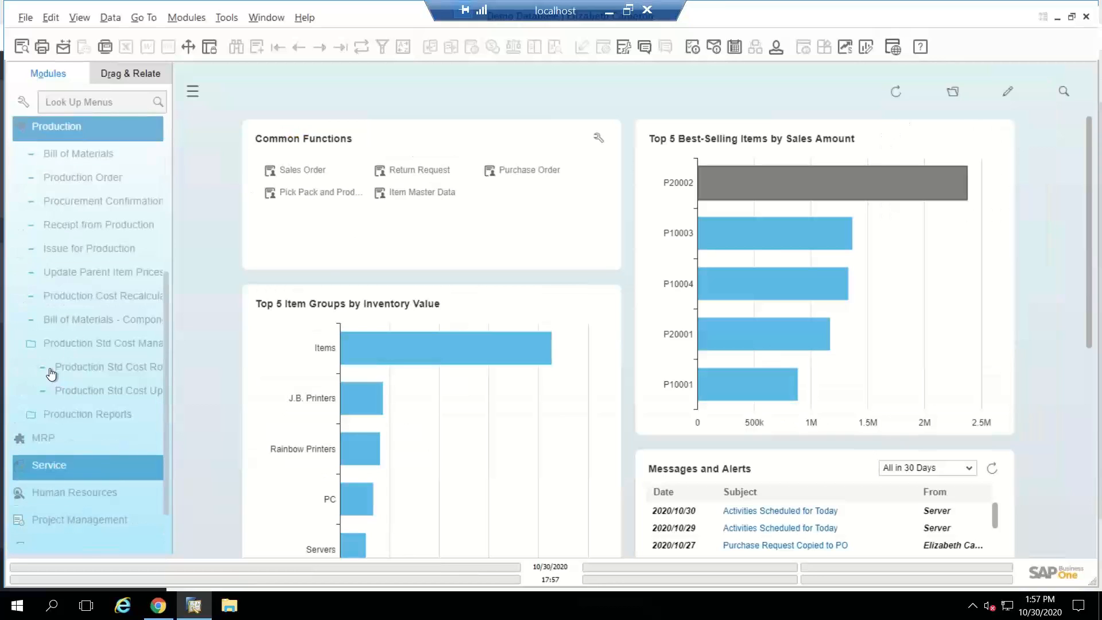
pyautogui.click(66, 416)
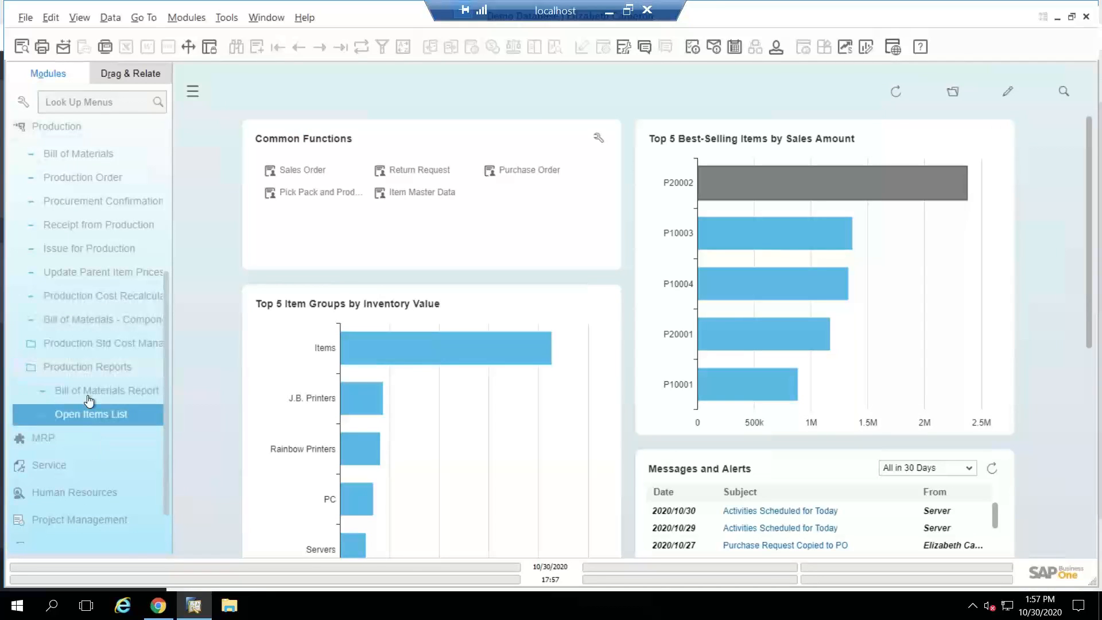
# Step: Run the Bill of Materials Report for all BOMs, expand every component level, and return to the selection criteria
pyautogui.click(113, 392)
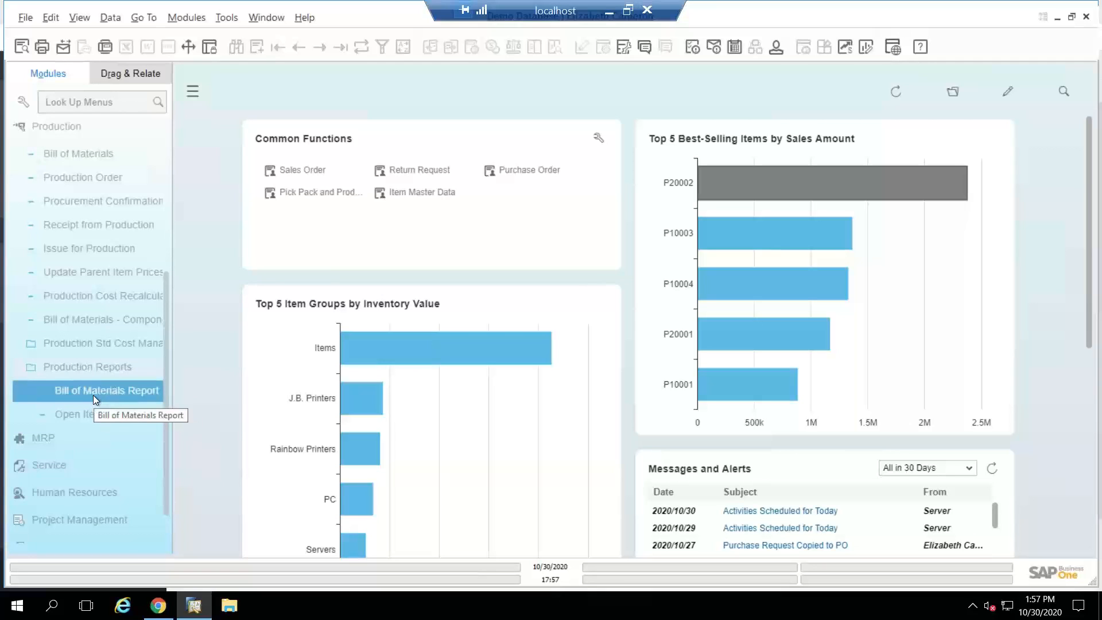
pyautogui.click(101, 408)
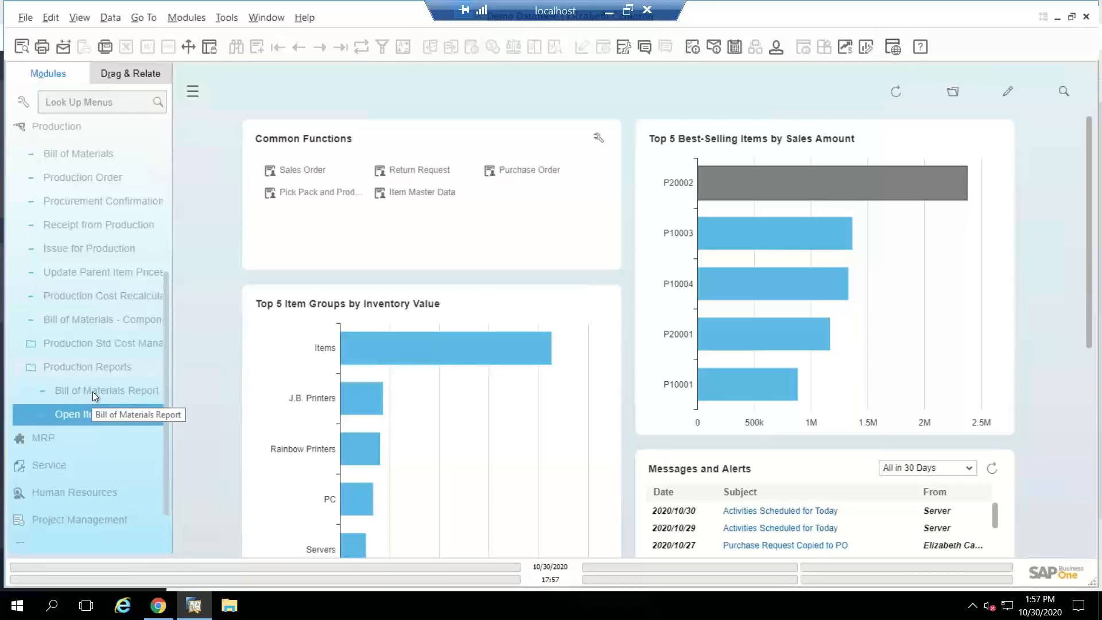
pyautogui.click(92, 392)
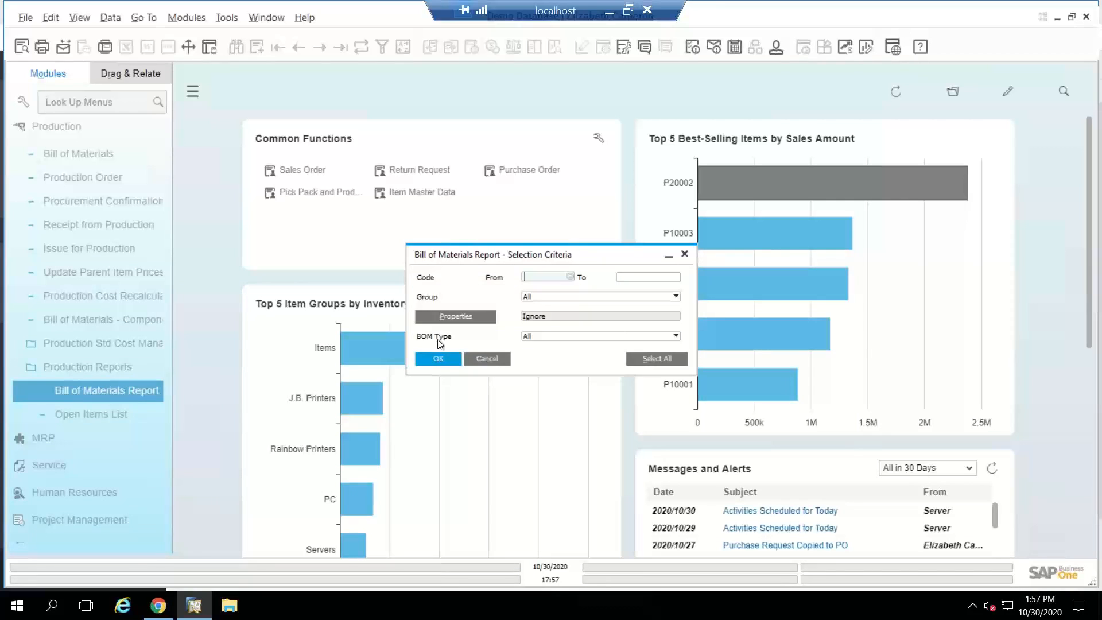
pyautogui.click(440, 358)
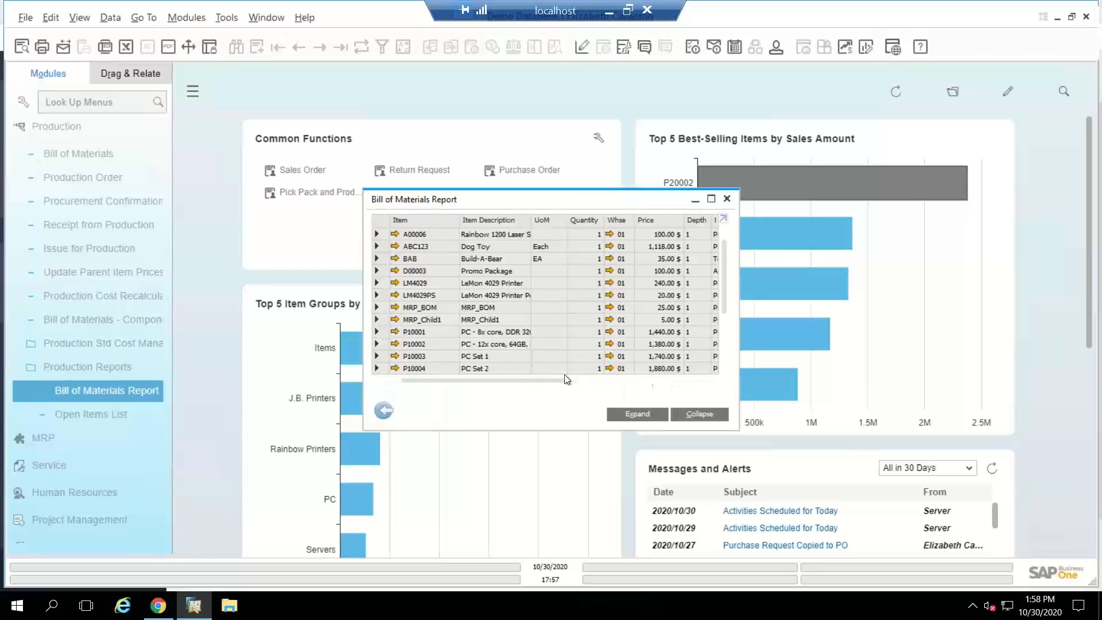
pyautogui.click(643, 415)
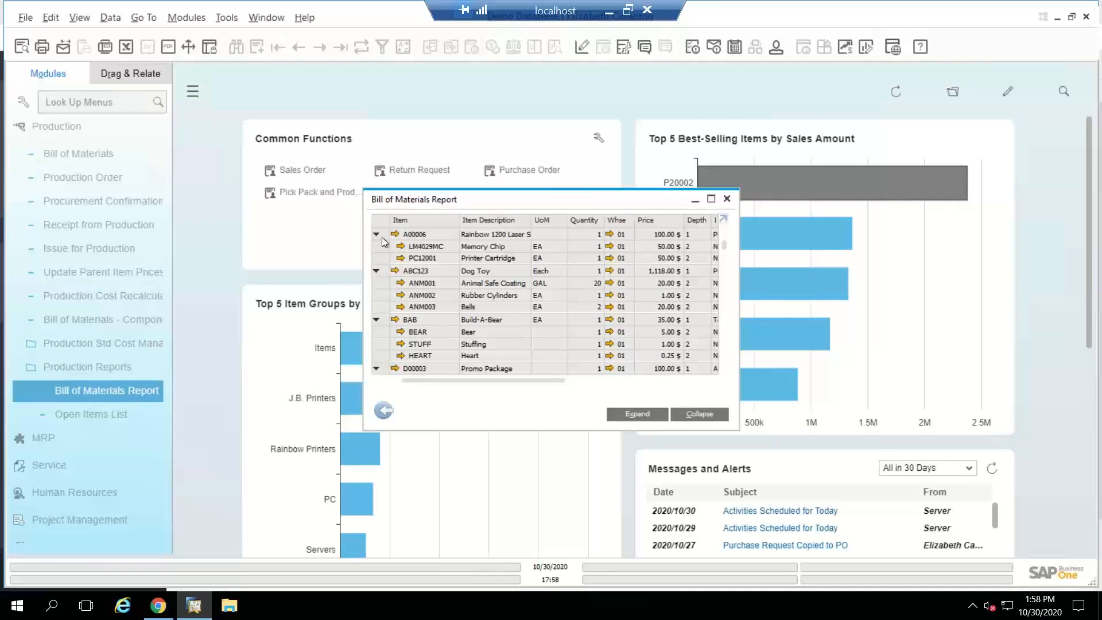
pyautogui.click(387, 412)
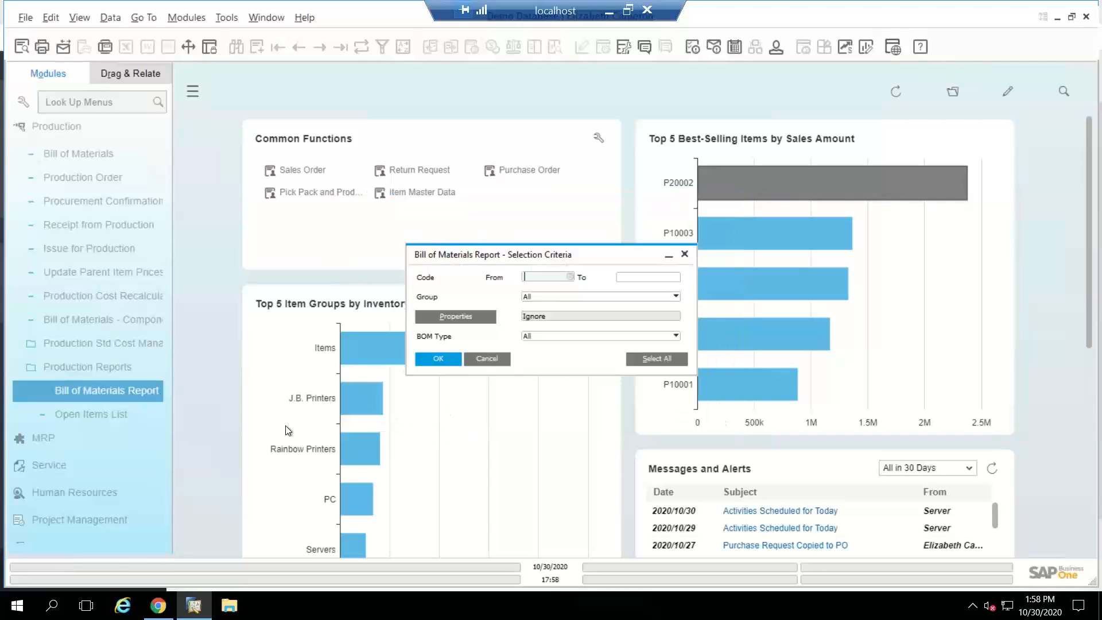
# Step: Filter the open production orders by Planned and change the first three from Planned to Released
pyautogui.click(112, 416)
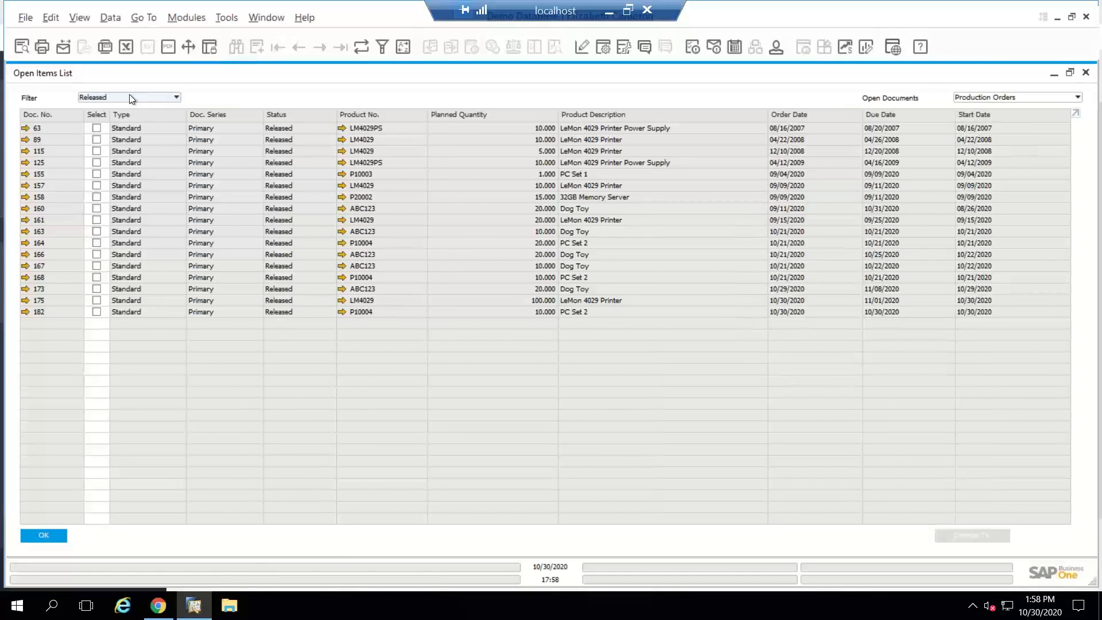
pyautogui.click(130, 97)
pyautogui.click(112, 136)
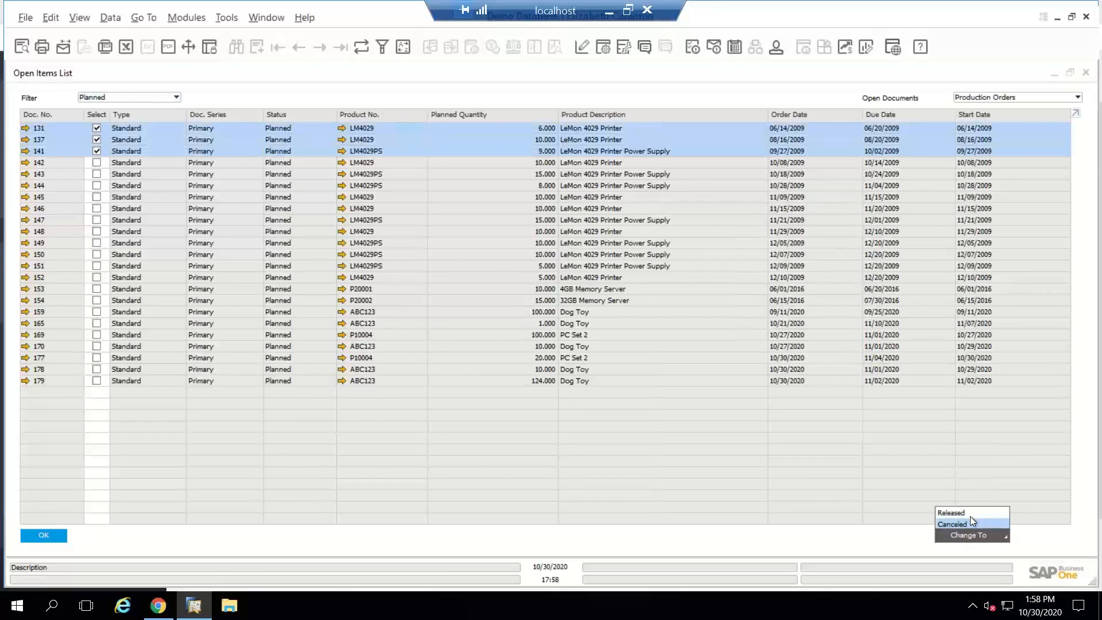
pyautogui.click(970, 512)
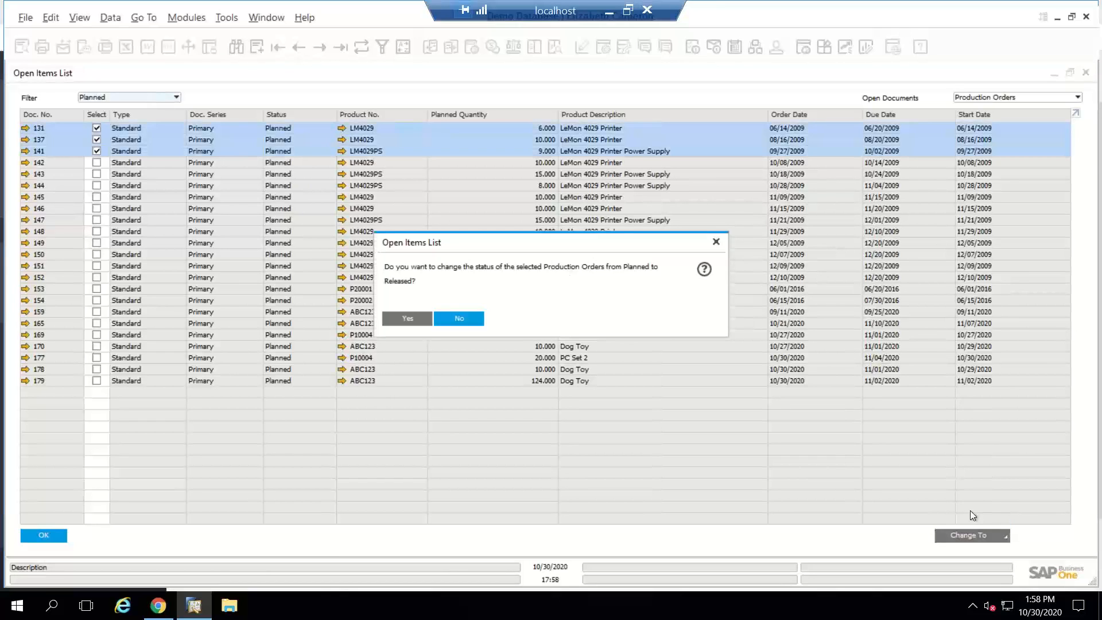
pyautogui.click(404, 318)
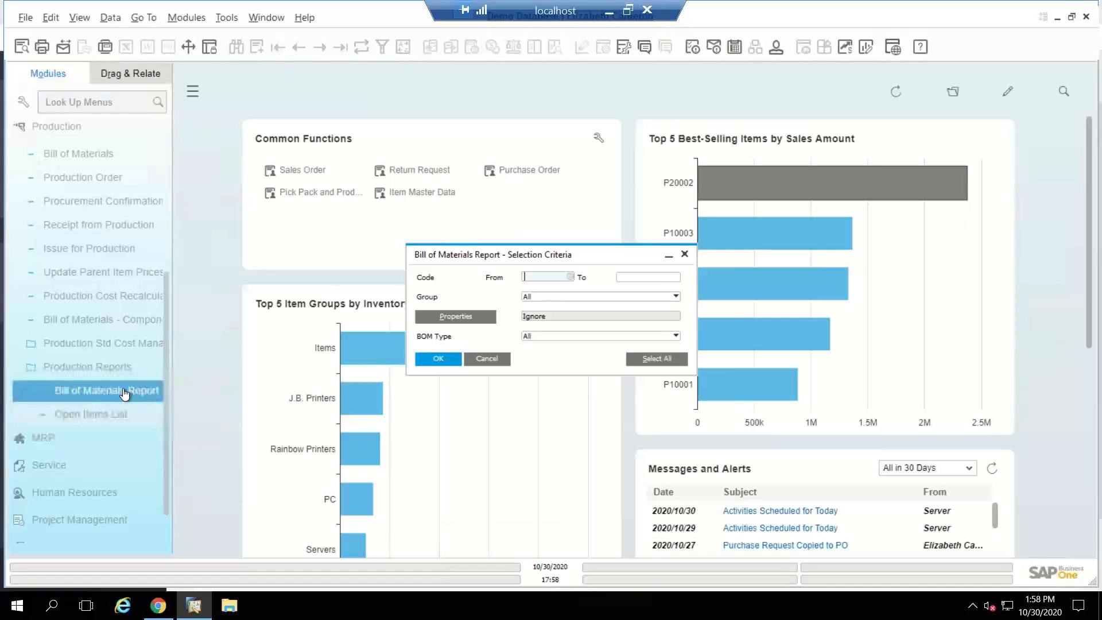
# Step: Open Bill of Materials - Component Management, view the Change BOM Lines criteria, and set the management task back to Add BOM Lines
pyautogui.click(98, 371)
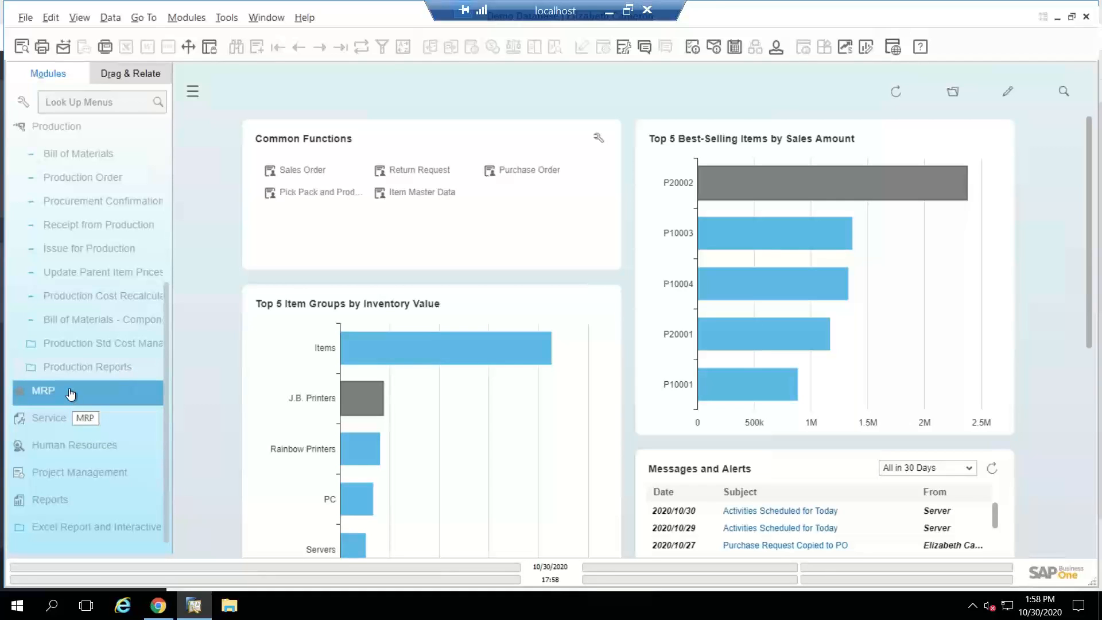
pyautogui.click(60, 319)
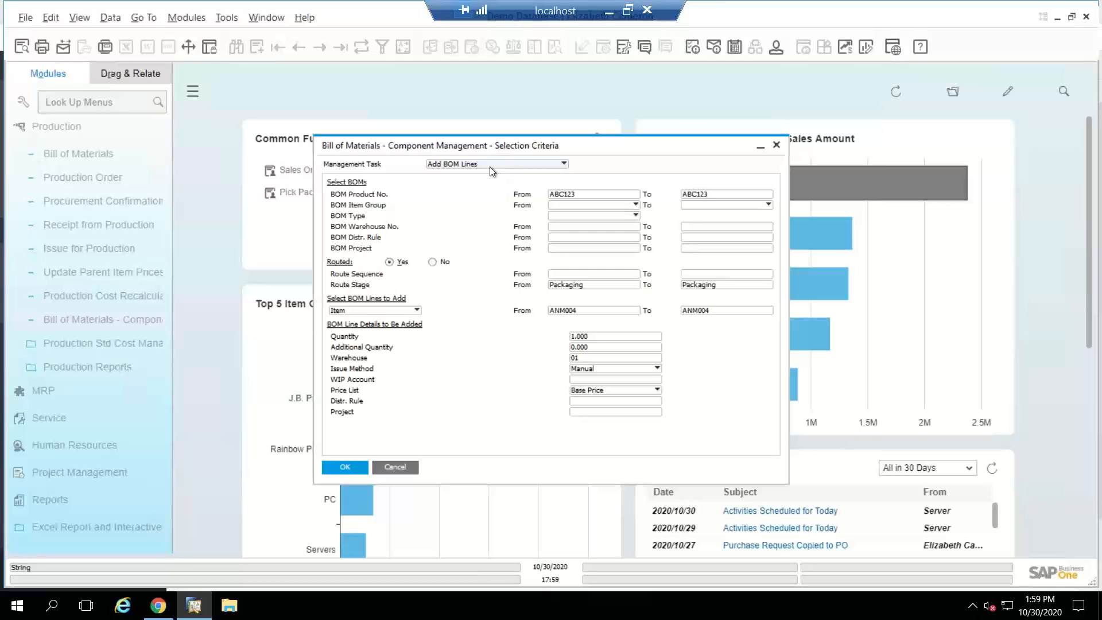
pyautogui.rightClick(490, 166)
pyautogui.click(468, 164)
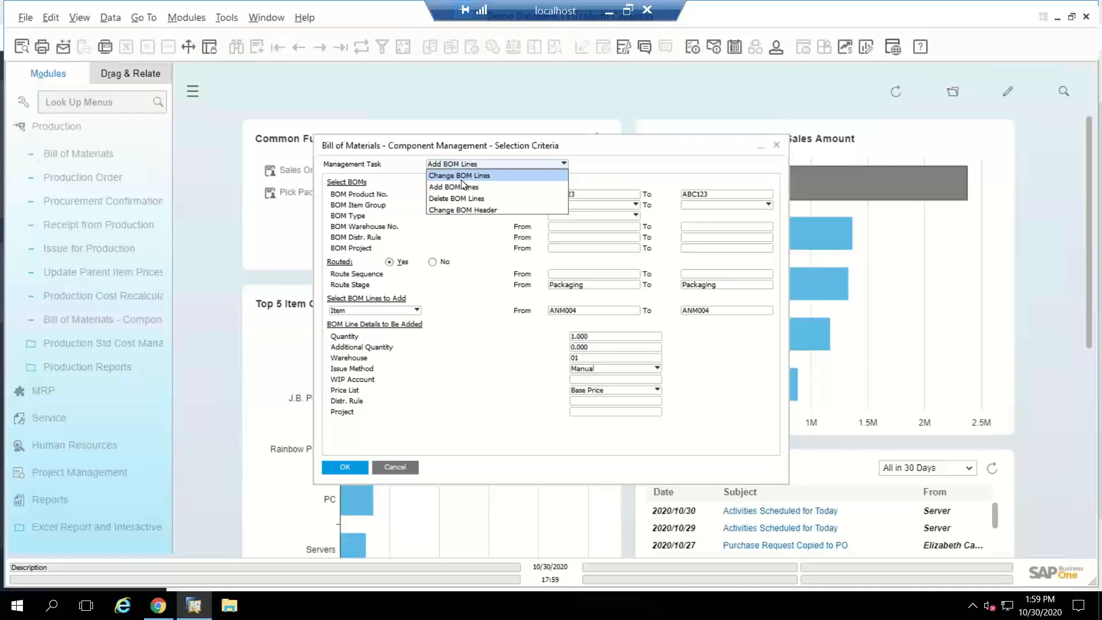
pyautogui.click(458, 174)
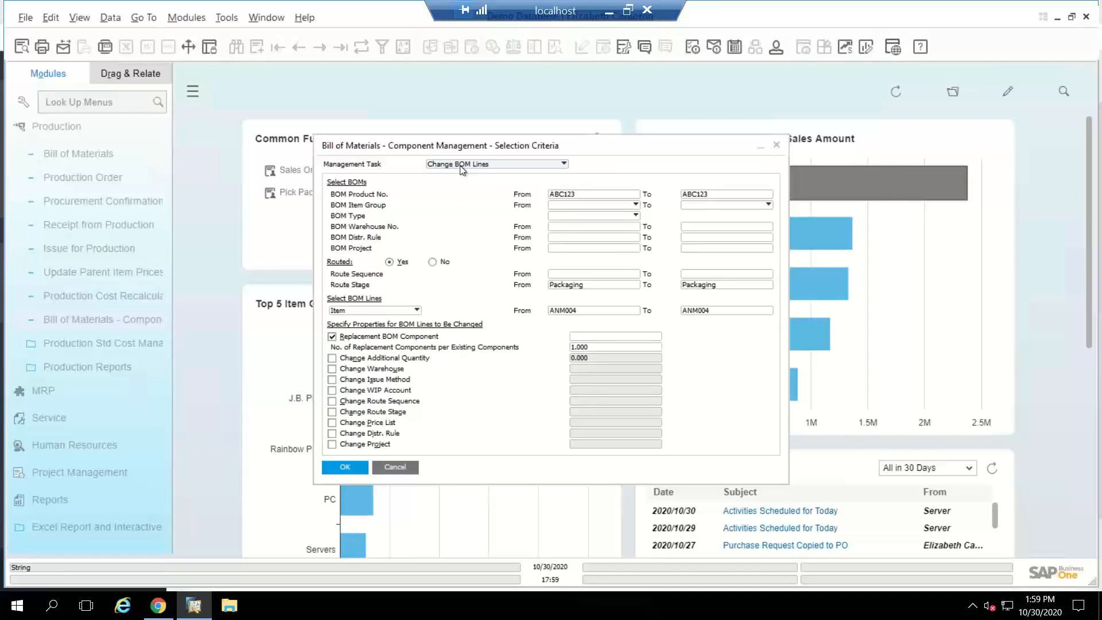
pyautogui.click(459, 166)
pyautogui.click(463, 187)
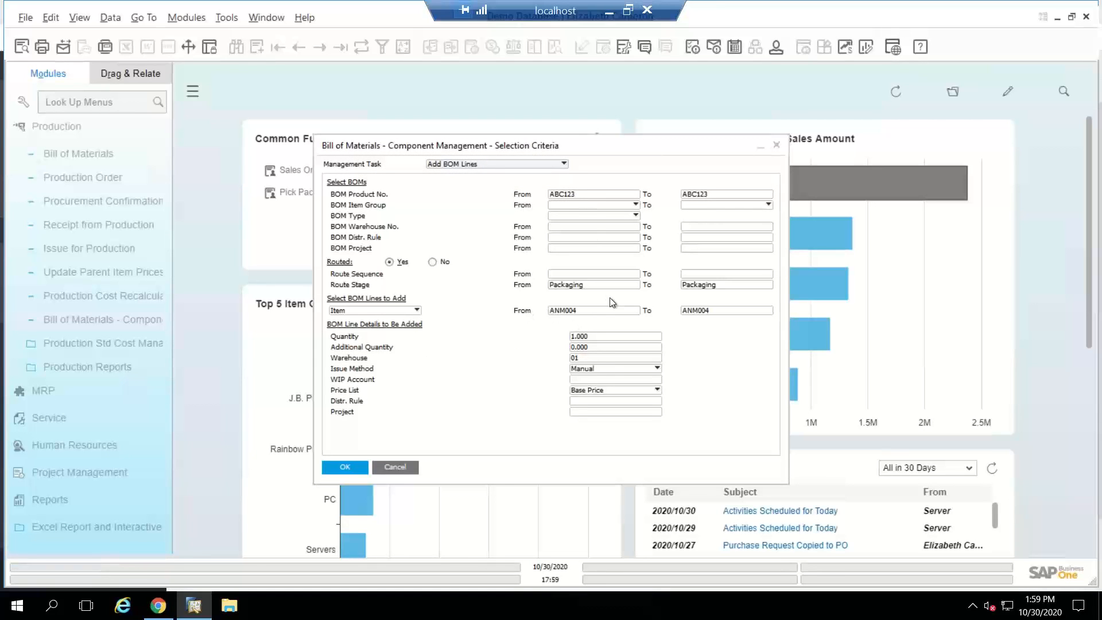
pyautogui.doubleClick(583, 311)
pyautogui.press('BackSpace')
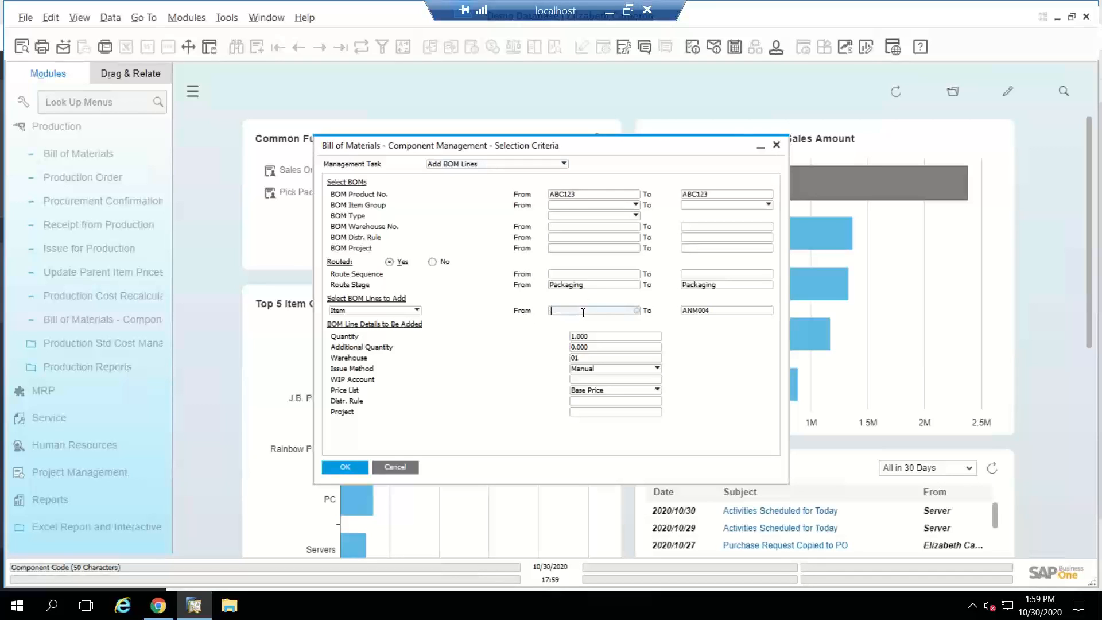
pyautogui.write('amn00')
pyautogui.press('Tab')
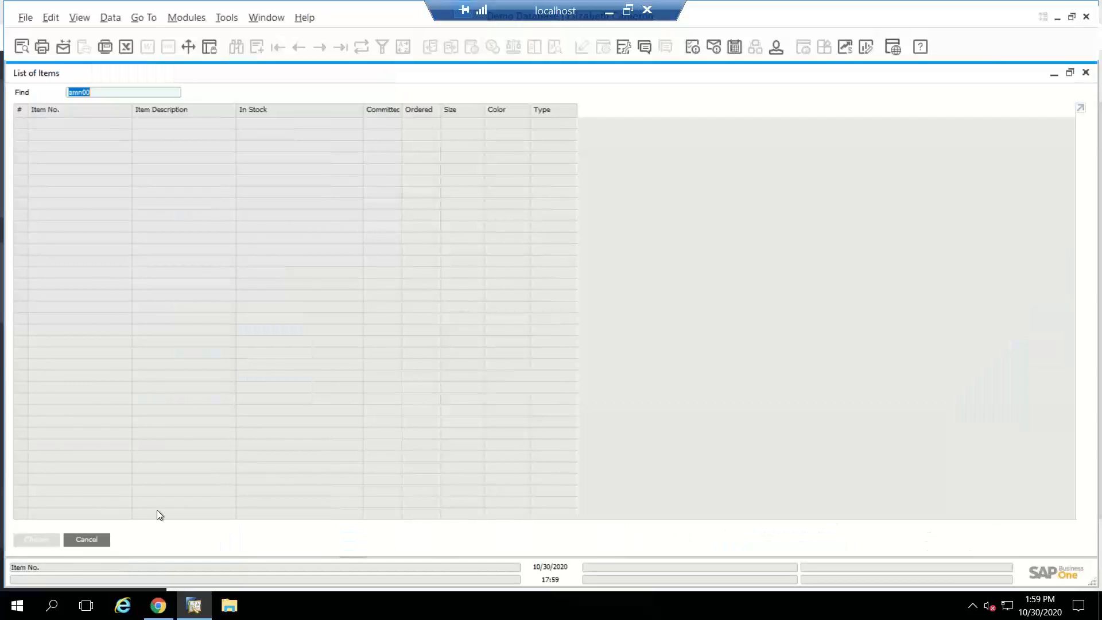
pyautogui.click(92, 539)
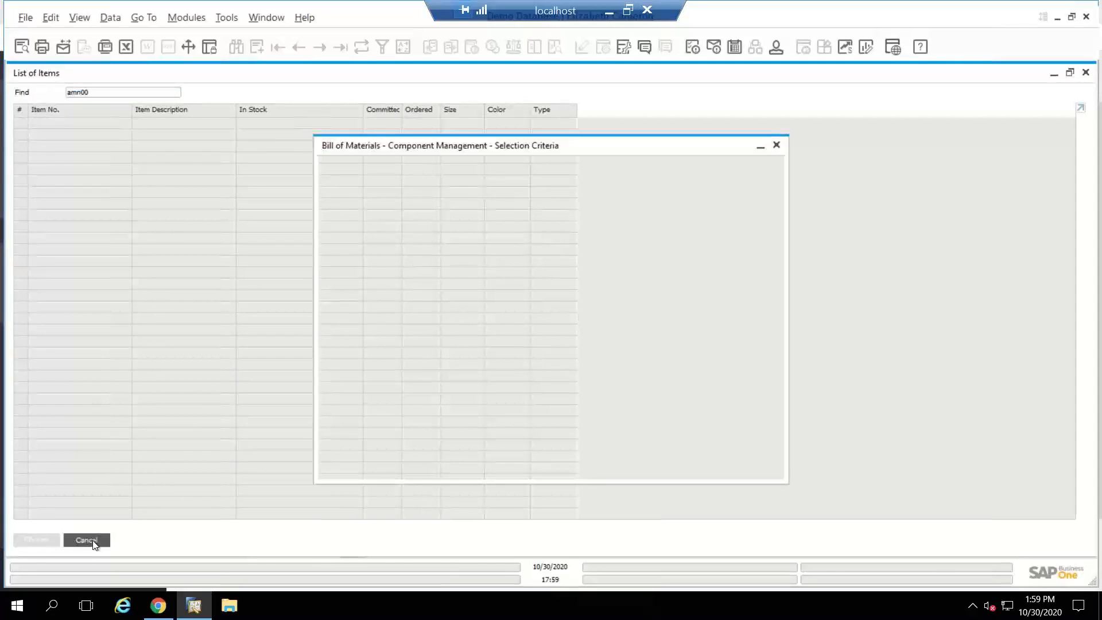
# Step: Select the Box item ANM004 as the start of the component range and add it to the Packaging stage of BOM ABC123
pyautogui.write('anm')
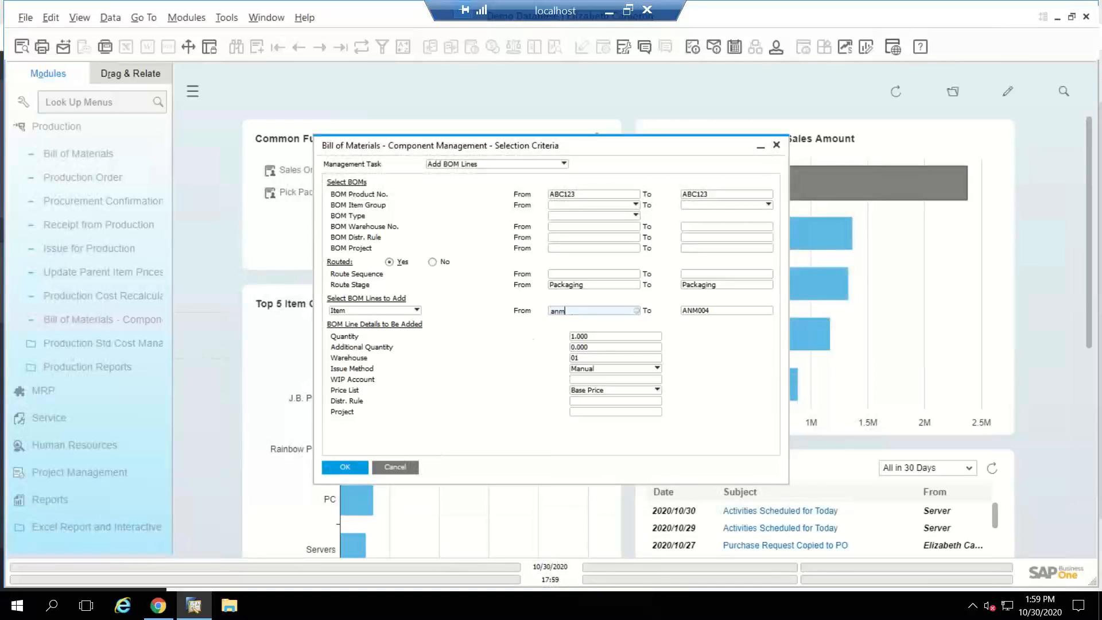
pyautogui.press('Tab')
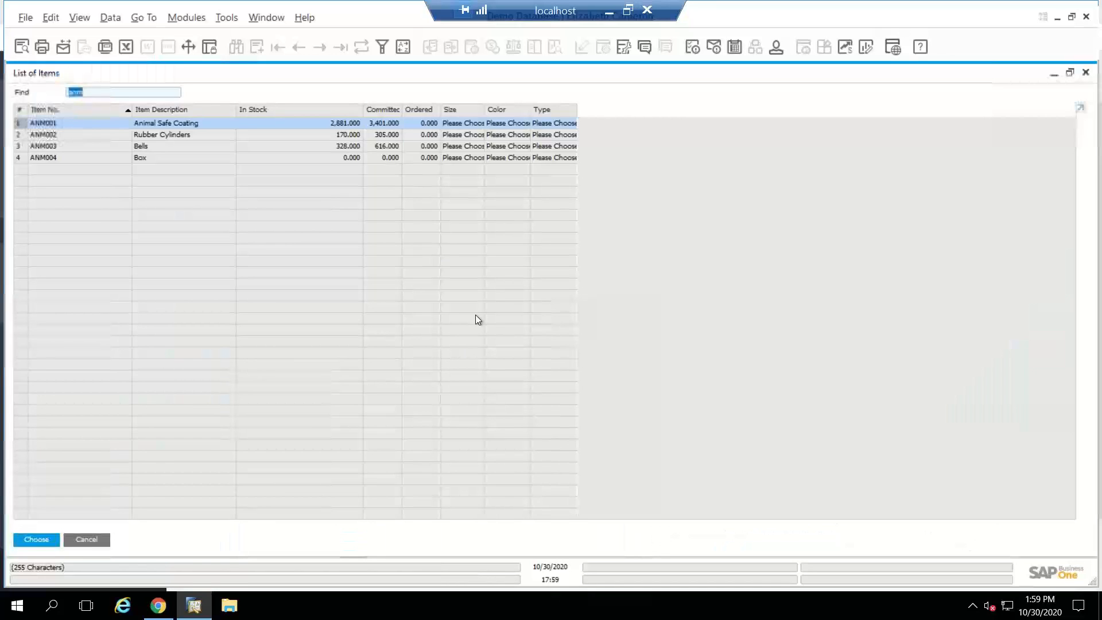
pyautogui.click(175, 158)
pyautogui.doubleClick(175, 158)
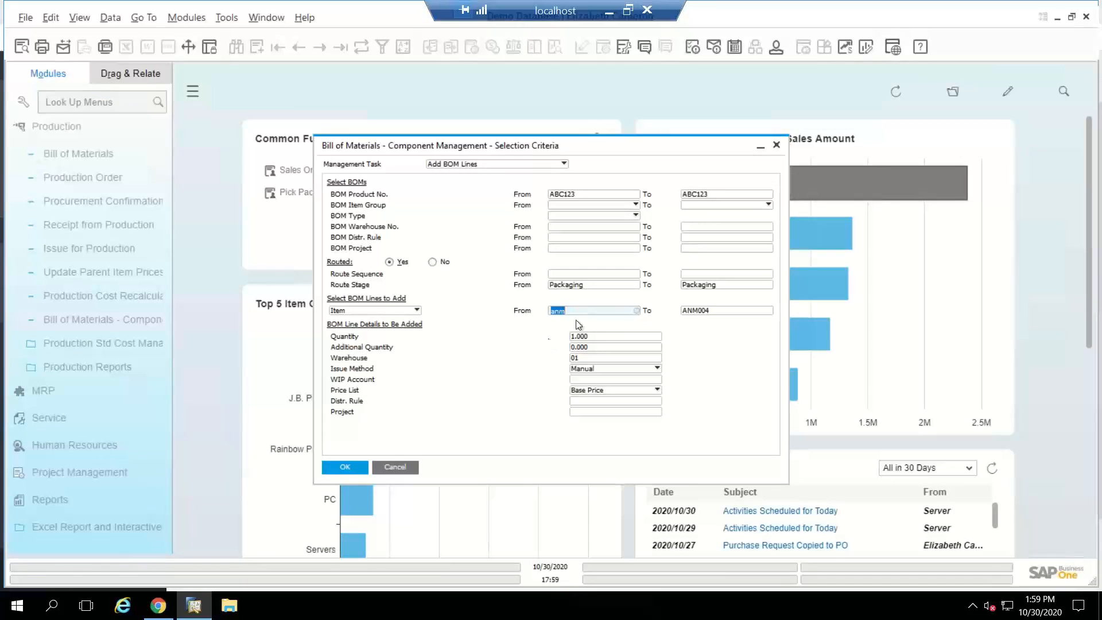
pyautogui.press('Tab')
pyautogui.click(344, 467)
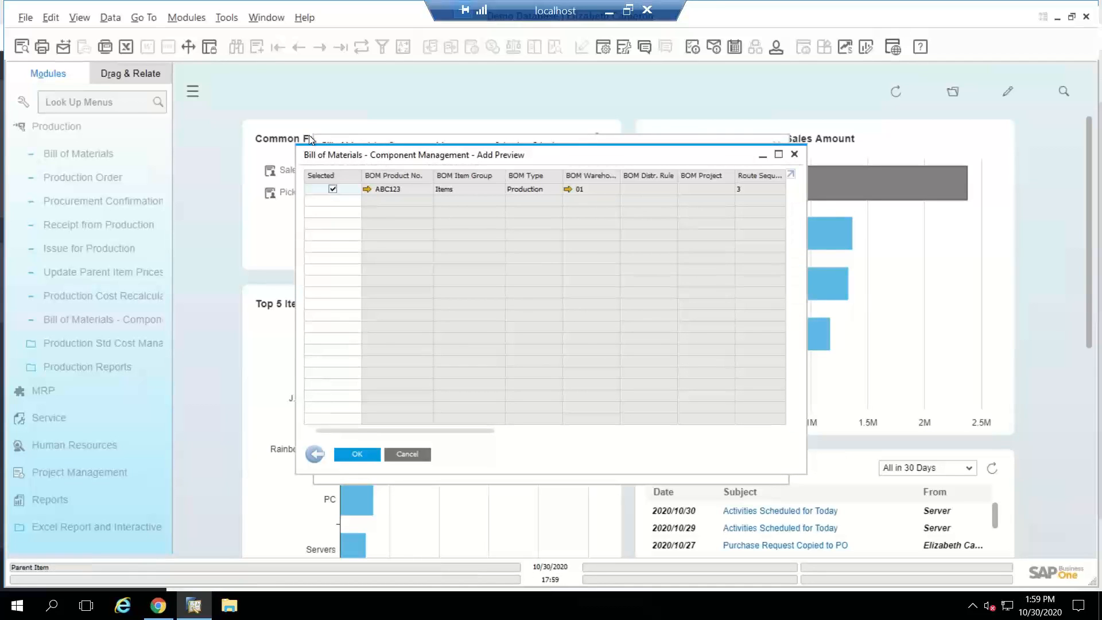
pyautogui.click(369, 454)
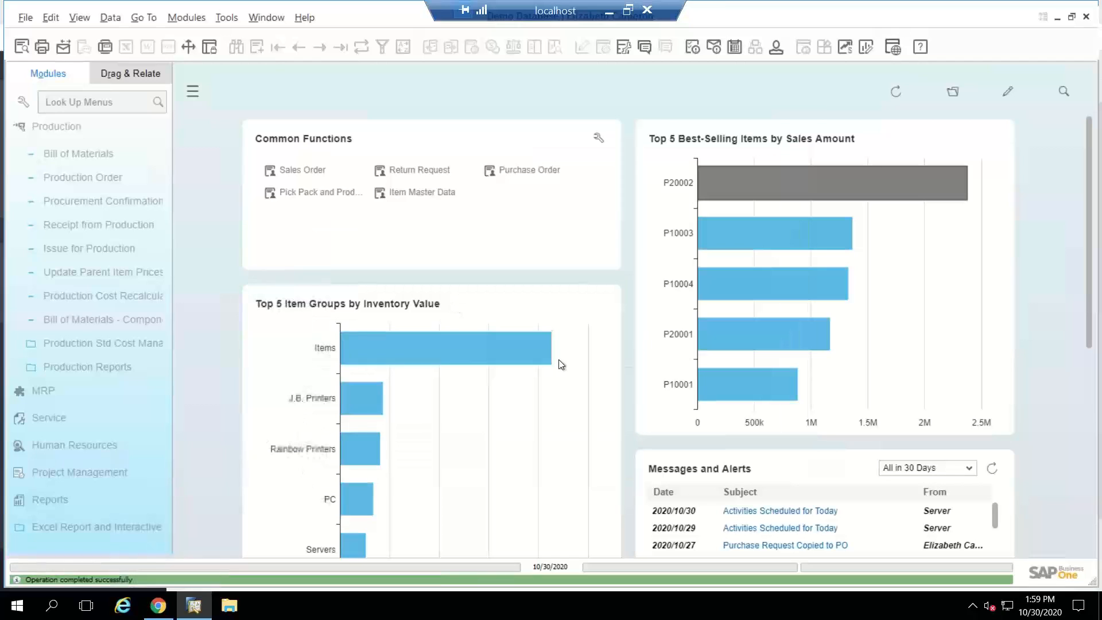
# Step: Open the bill of materials of Dog Toy ABC123, check the component lines of its Packaging stage, and close it
pyautogui.click(62, 154)
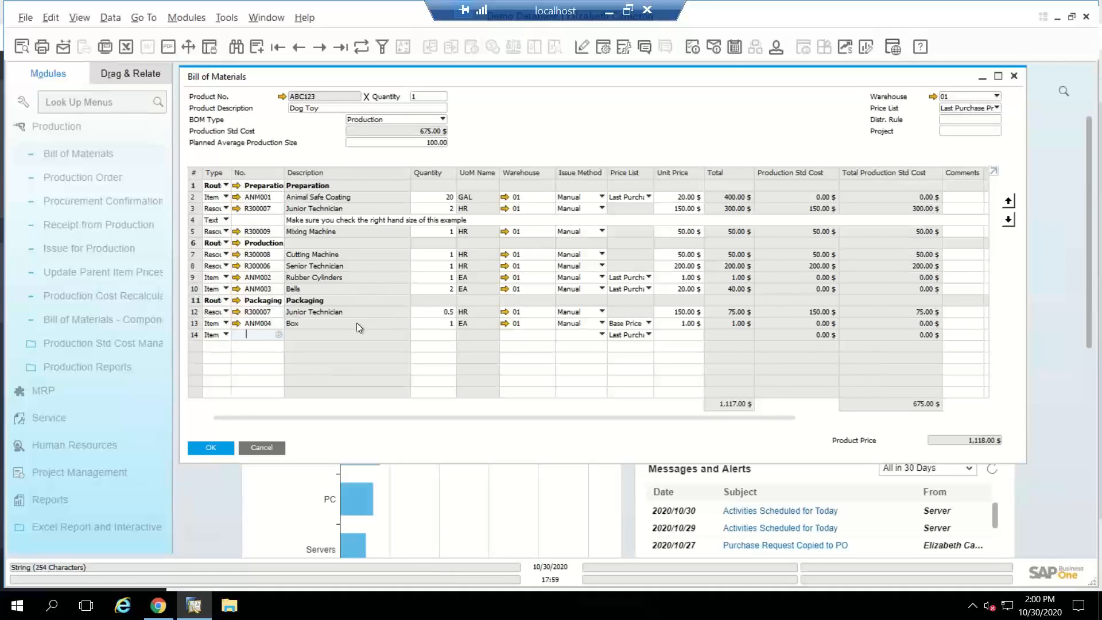
pyautogui.click(270, 447)
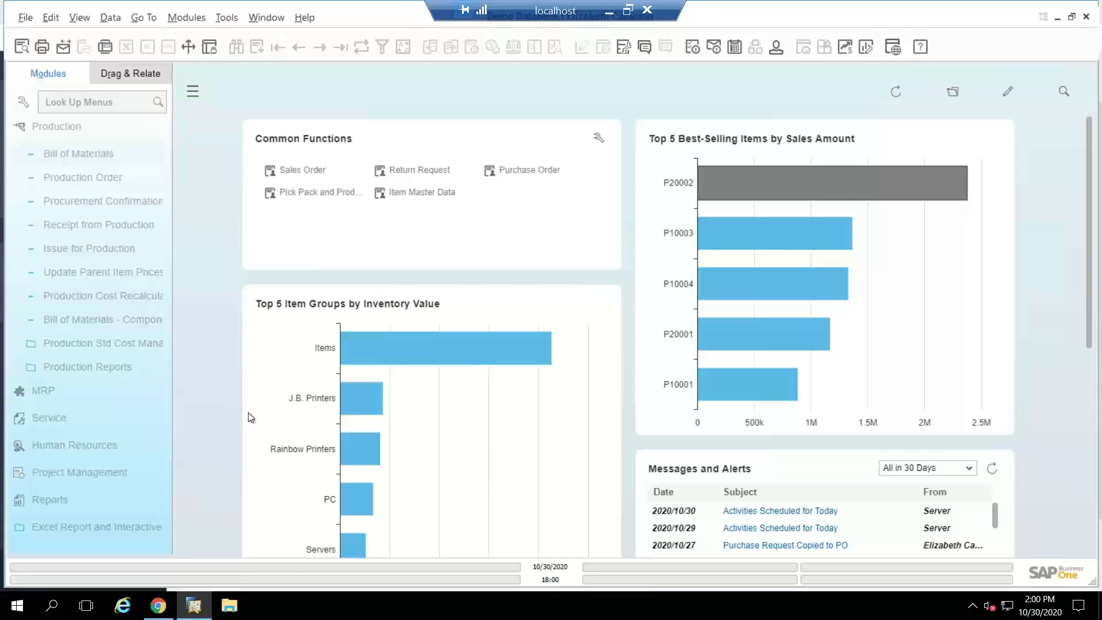
# Step: Expand Production Std Cost Management and widen the module list to show the full names of the Rollup and Update functions
pyautogui.click(126, 342)
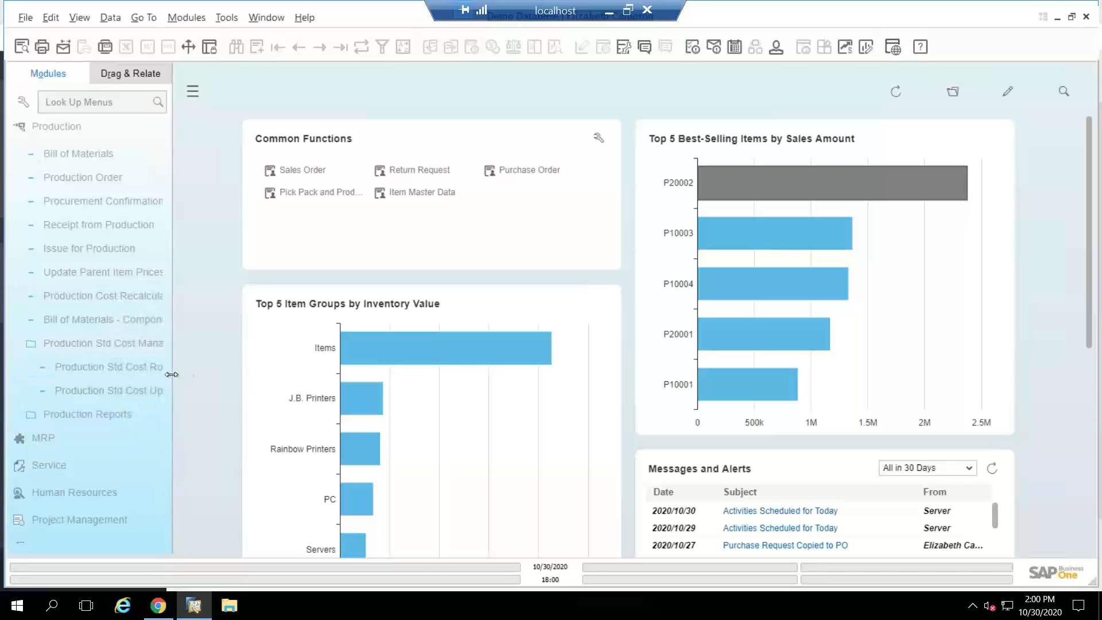
pyautogui.moveTo(256, 375); pyautogui.dragTo(257, 374)
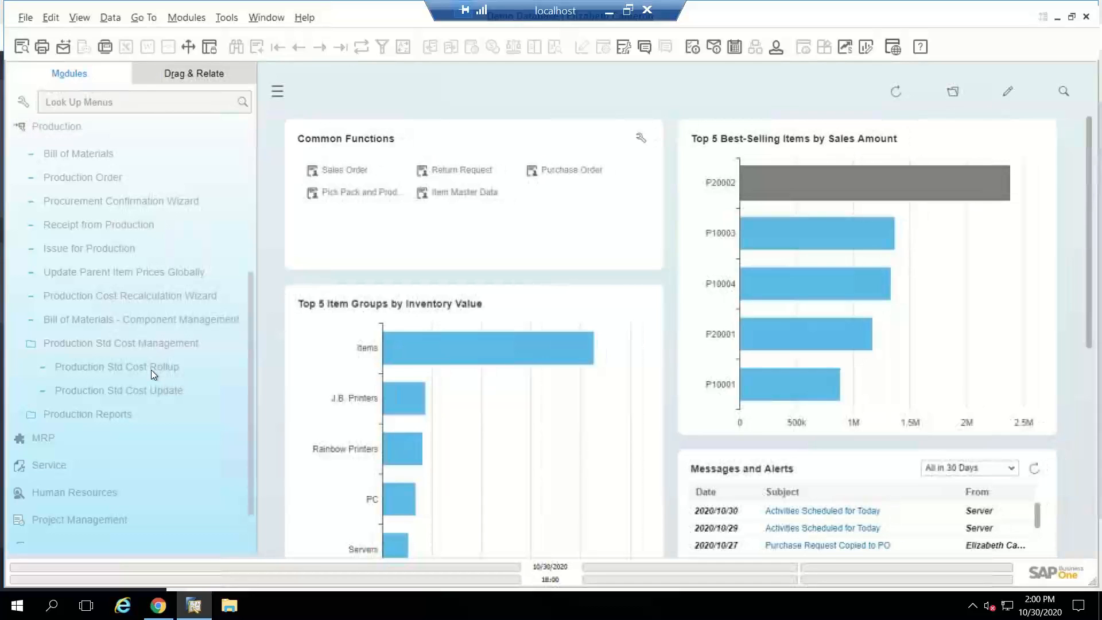
pyautogui.click(147, 389)
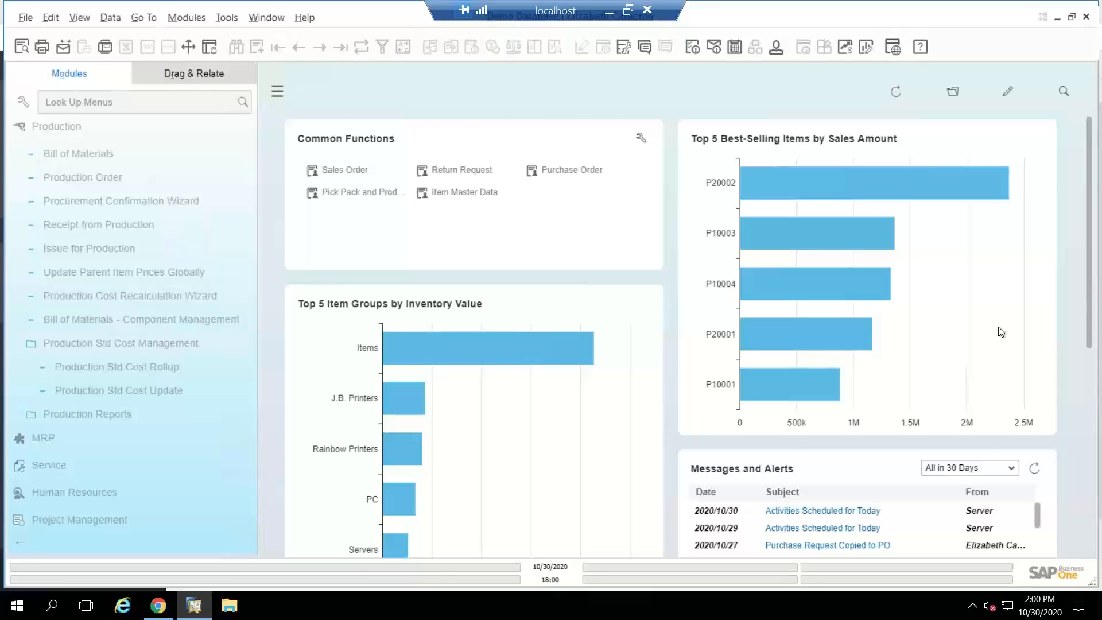
# Step: Minimize the remote session, switch to the PowerPoint presentation, and go through the Reports and Utilities slides to the Summary slide
pyautogui.click(611, 15)
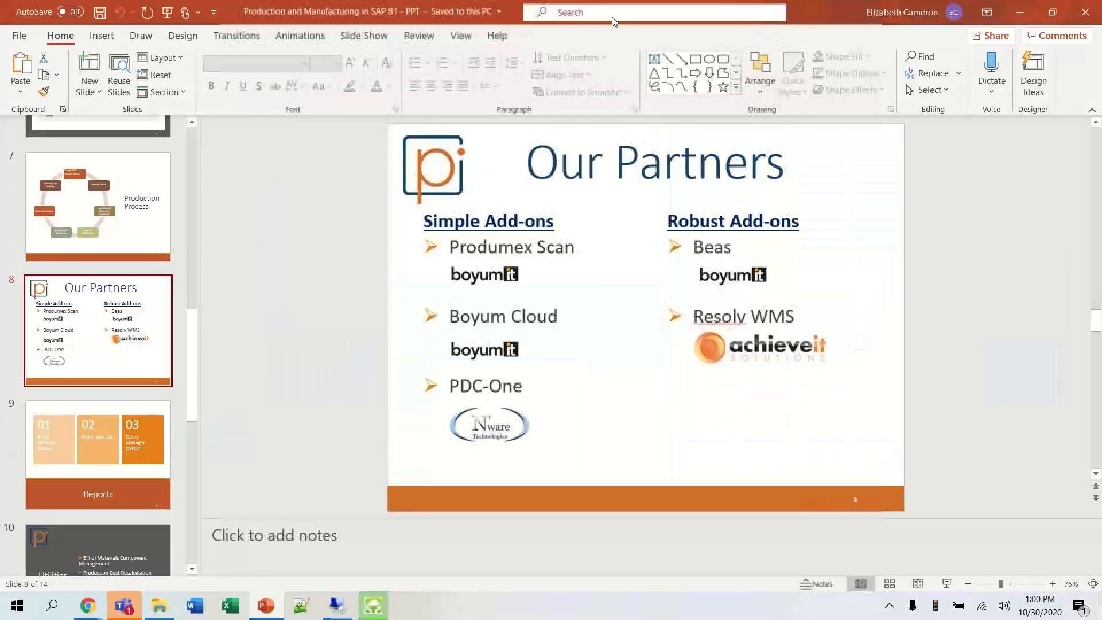
pyautogui.click(90, 432)
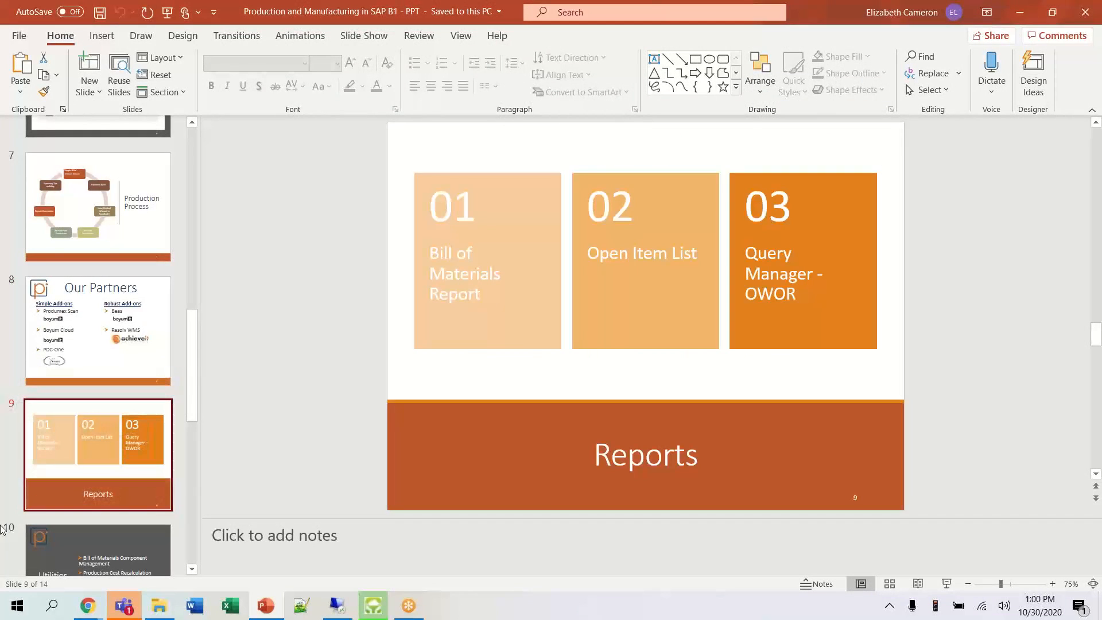
pyautogui.click(107, 550)
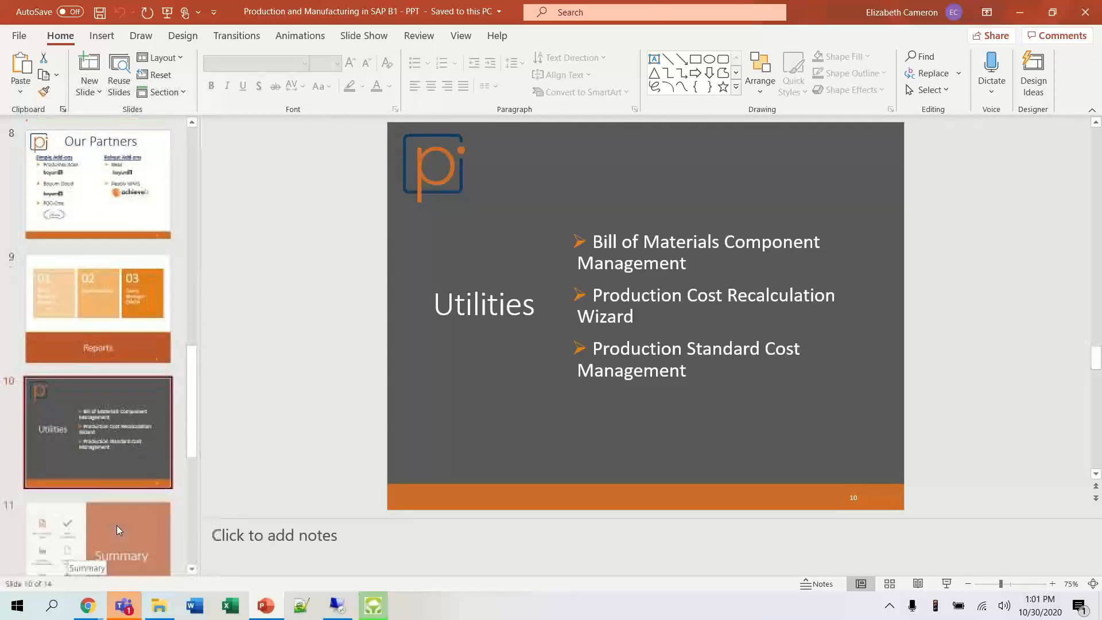
pyautogui.click(122, 504)
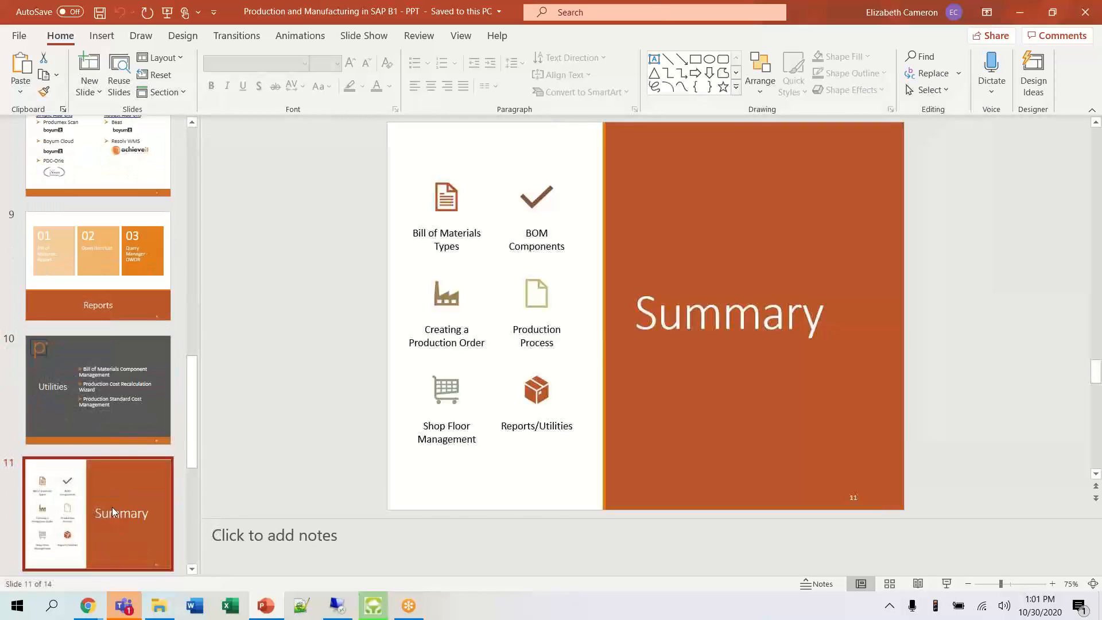